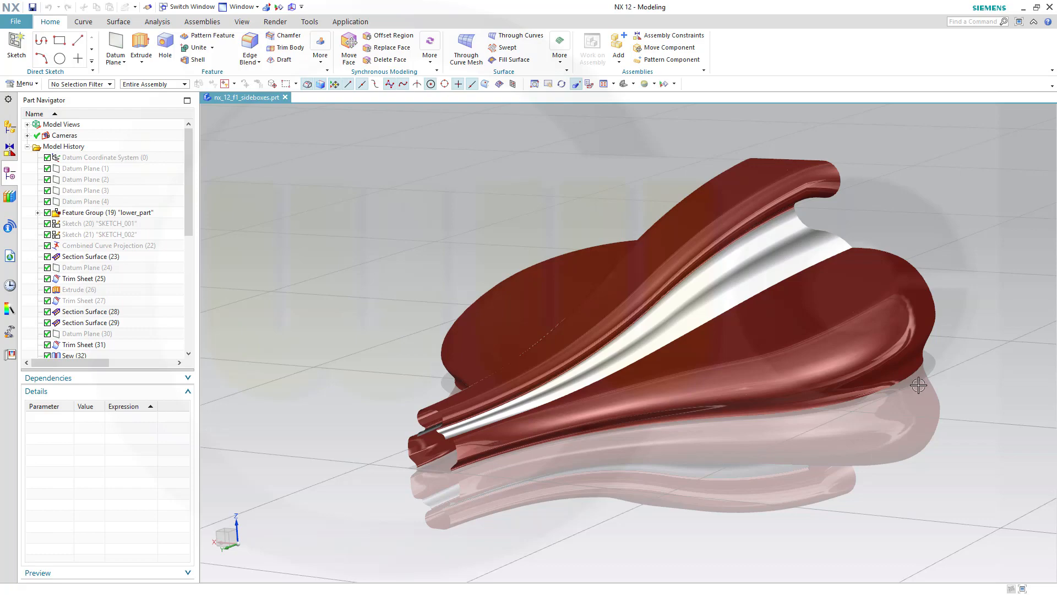
{"action": "middle_click_drag", "start_coordinate": [918, 386], "coordinate": [853, 361]}
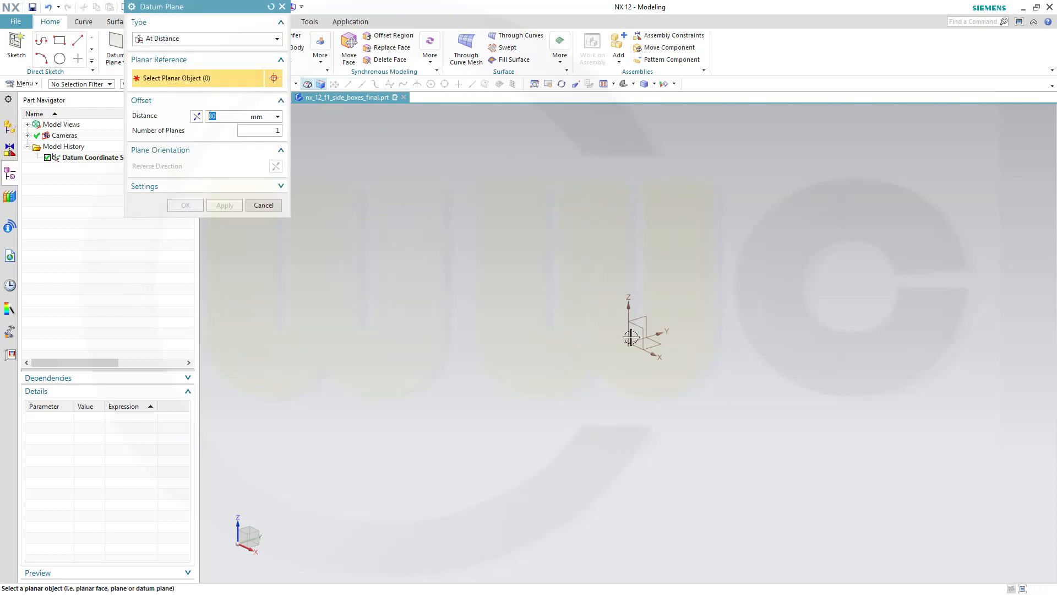
- Create two datum planes offset 4200 mm and 2000 mm from the XZ plane of the datum coordinate system
{"action": "left_click", "coordinate": [644, 331]}
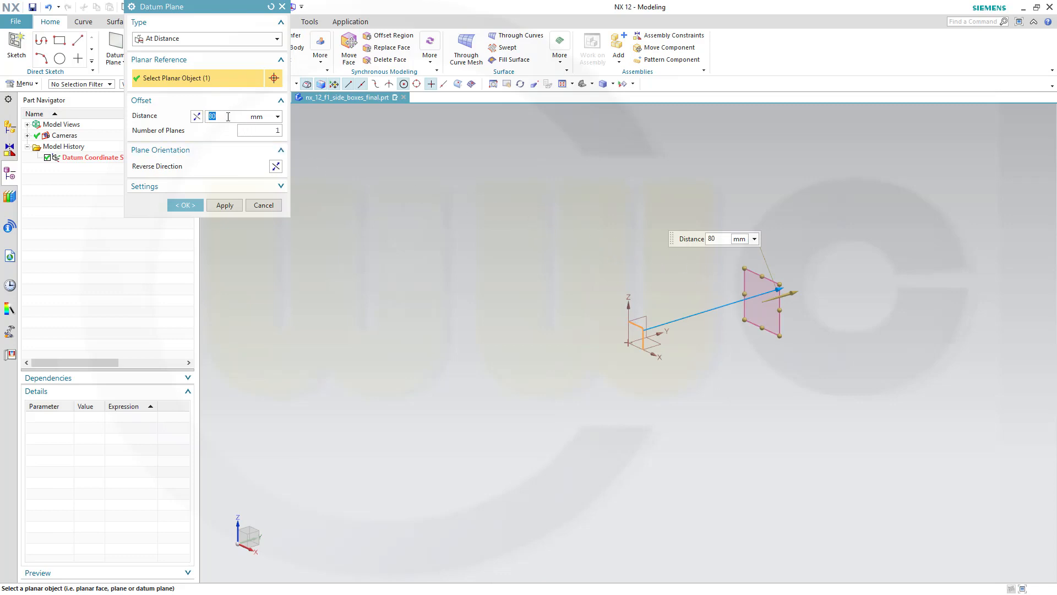
{"action": "key", "text": "Return"}
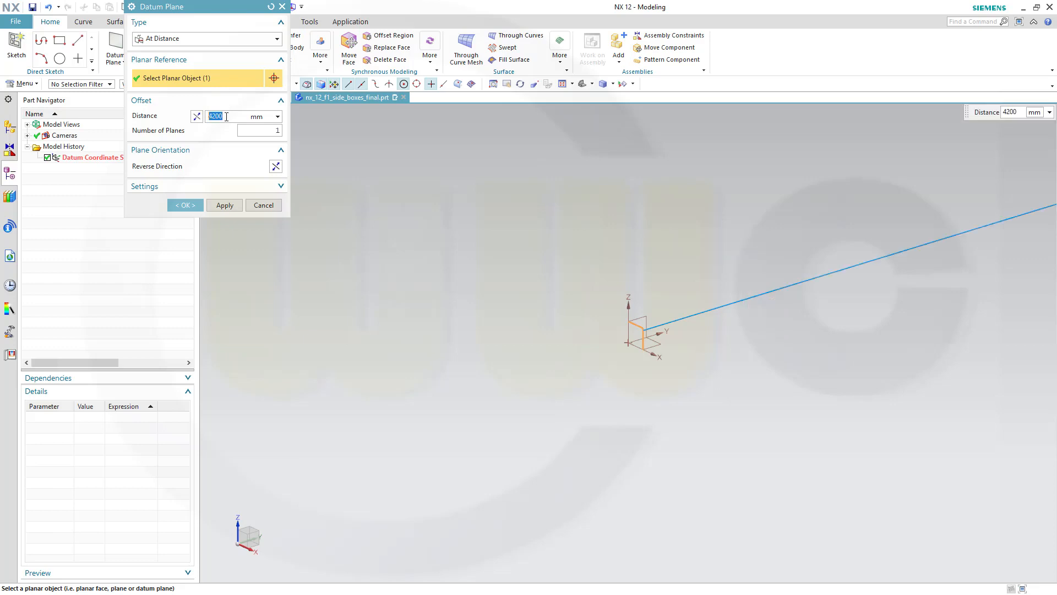
{"action": "left_click", "coordinate": [179, 205]}
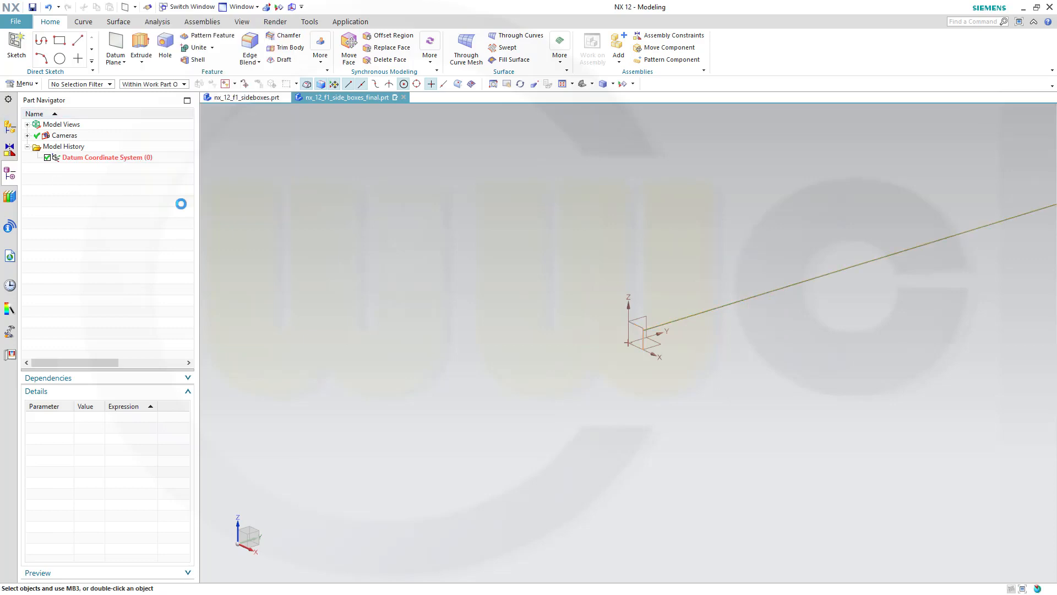
{"action": "left_click", "coordinate": [116, 44]}
{"action": "left_click", "coordinate": [634, 326]}
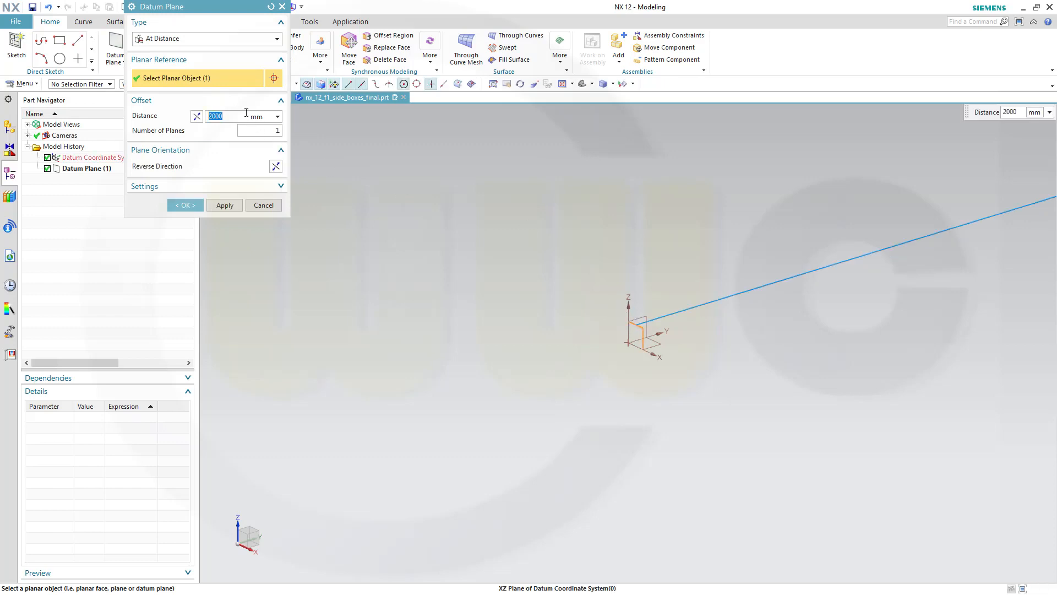
{"action": "left_click", "coordinate": [227, 206]}
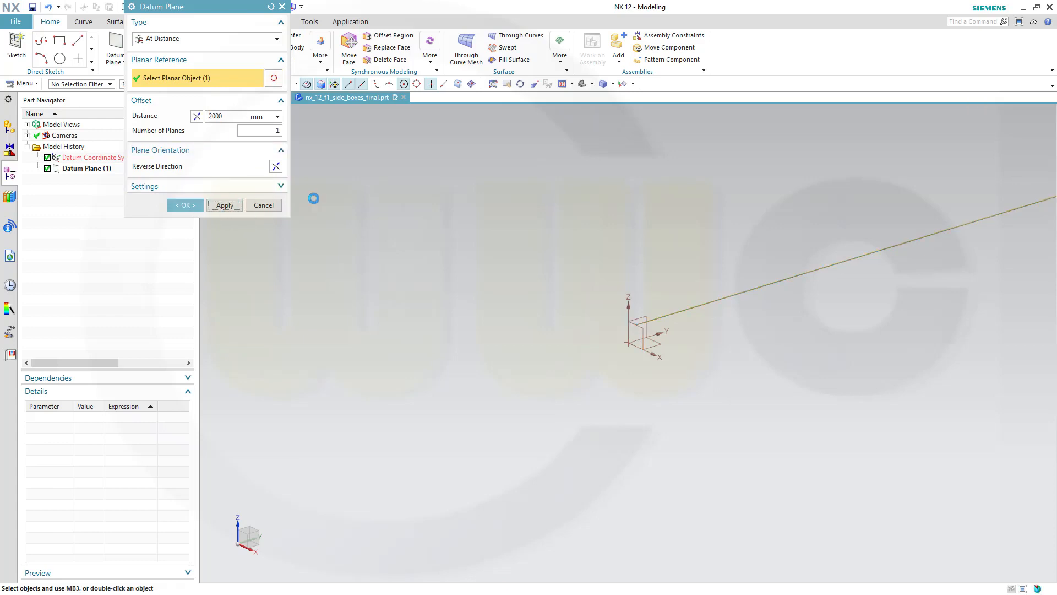
- Create a datum plane 1000 mm from the YZ plane in the reversed direction, and another 350 mm above the XY plane
{"action": "left_click", "coordinate": [649, 327]}
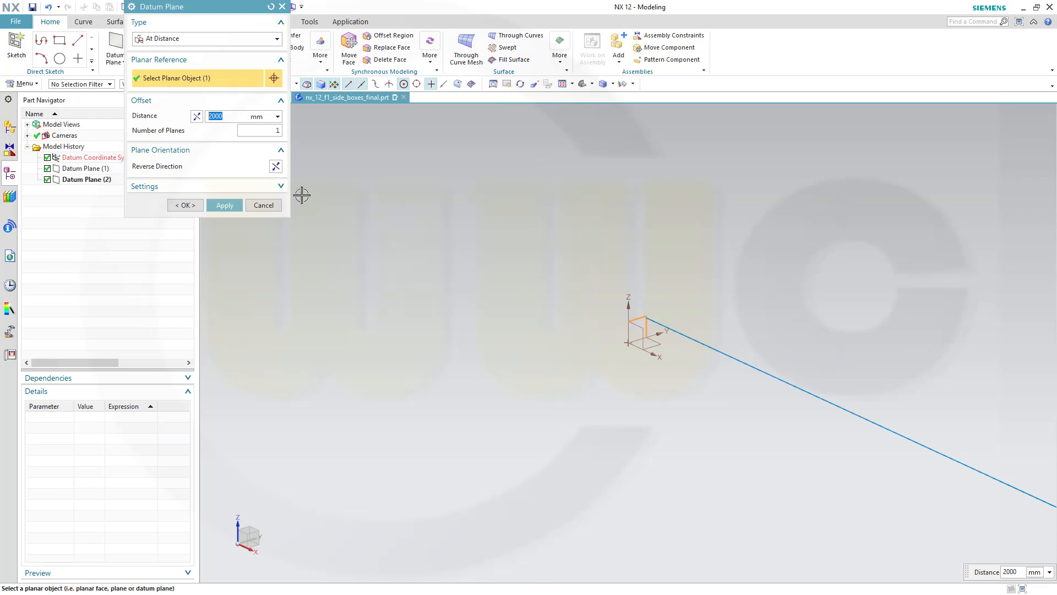
{"action": "left_click", "coordinate": [276, 167]}
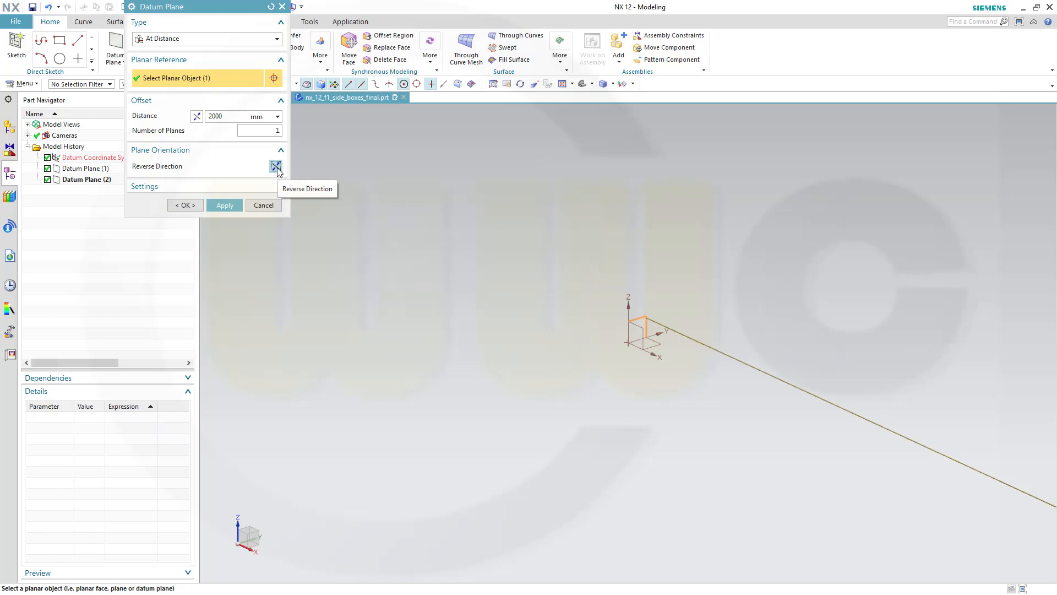
{"action": "left_click", "coordinate": [197, 117]}
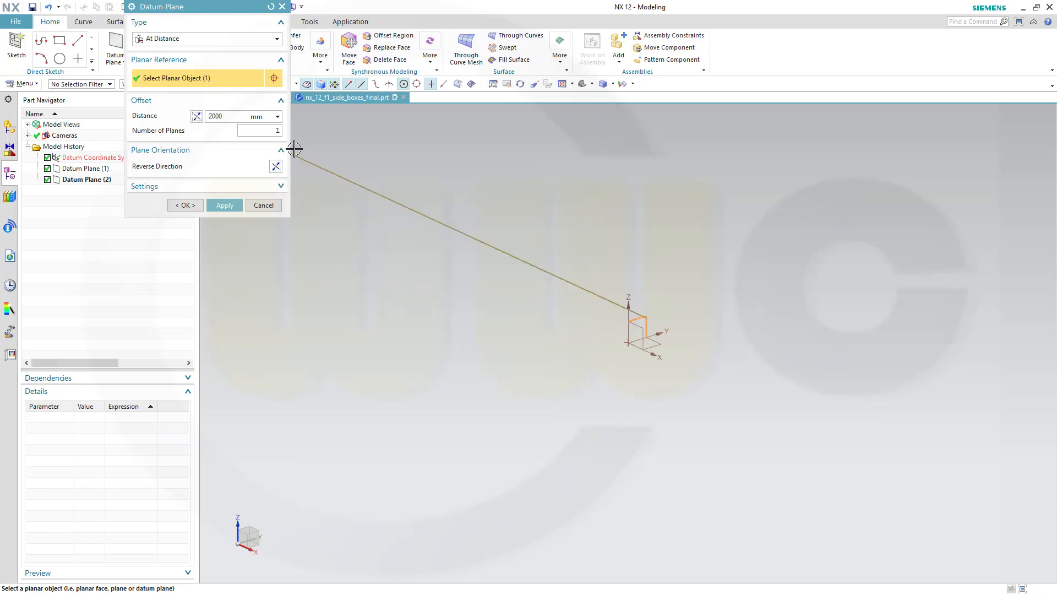
{"action": "left_click", "coordinate": [248, 117]}
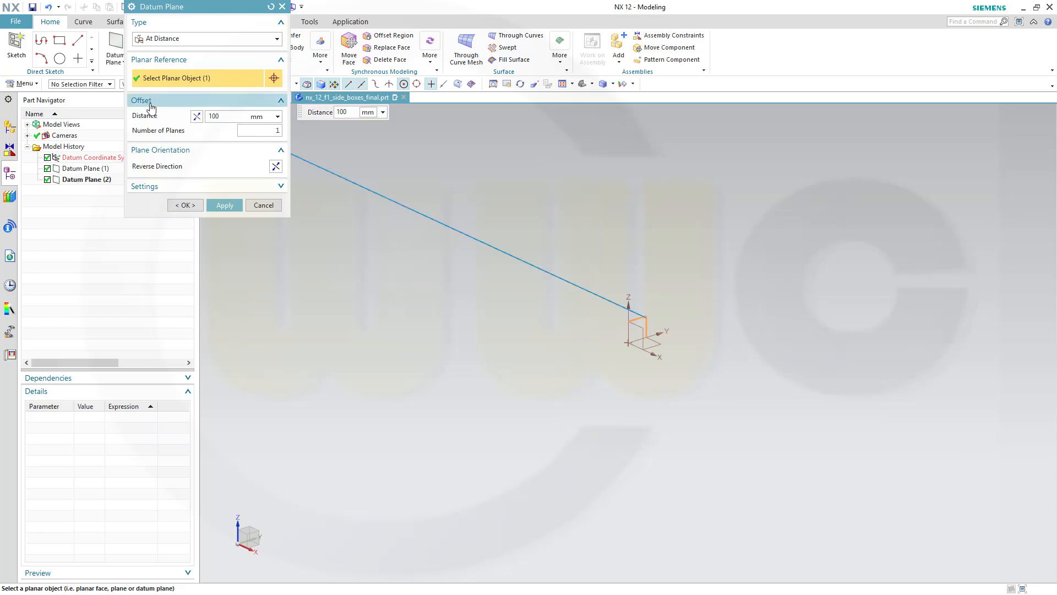
{"action": "left_click", "coordinate": [224, 205]}
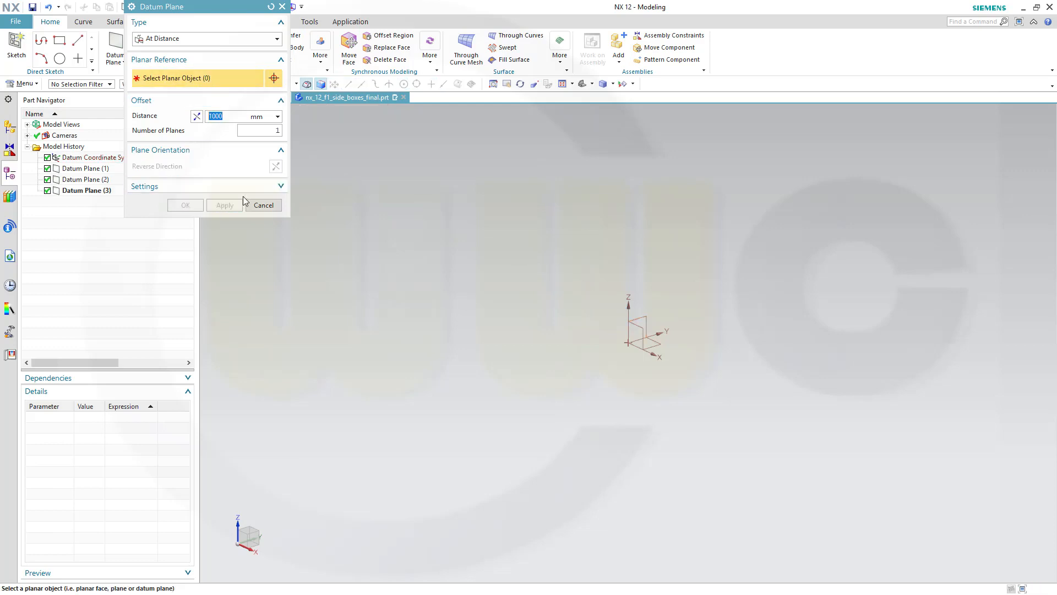
{"action": "left_click", "coordinate": [661, 338]}
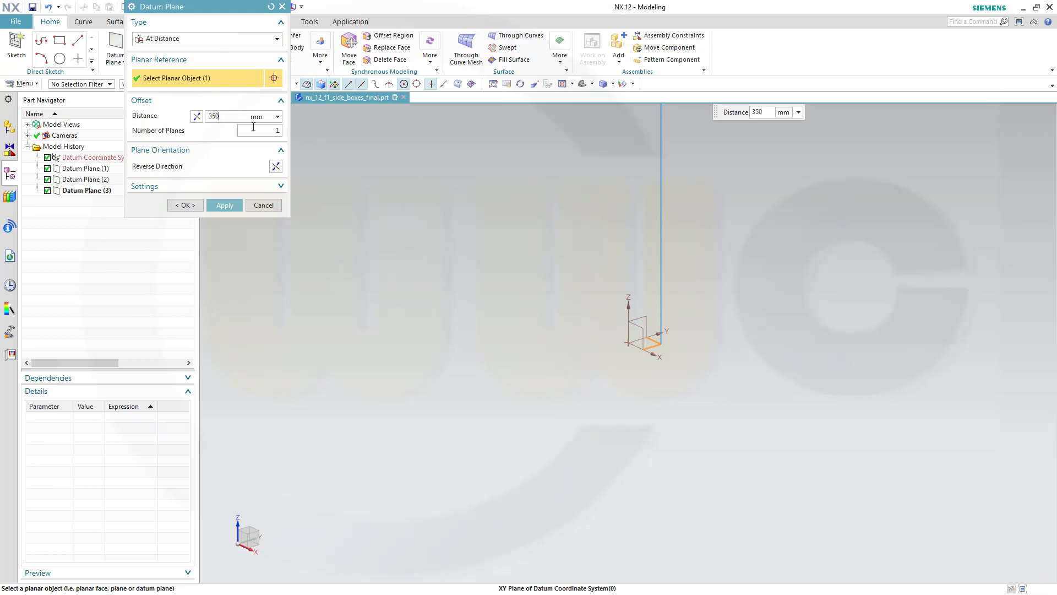
{"action": "left_click", "coordinate": [187, 208]}
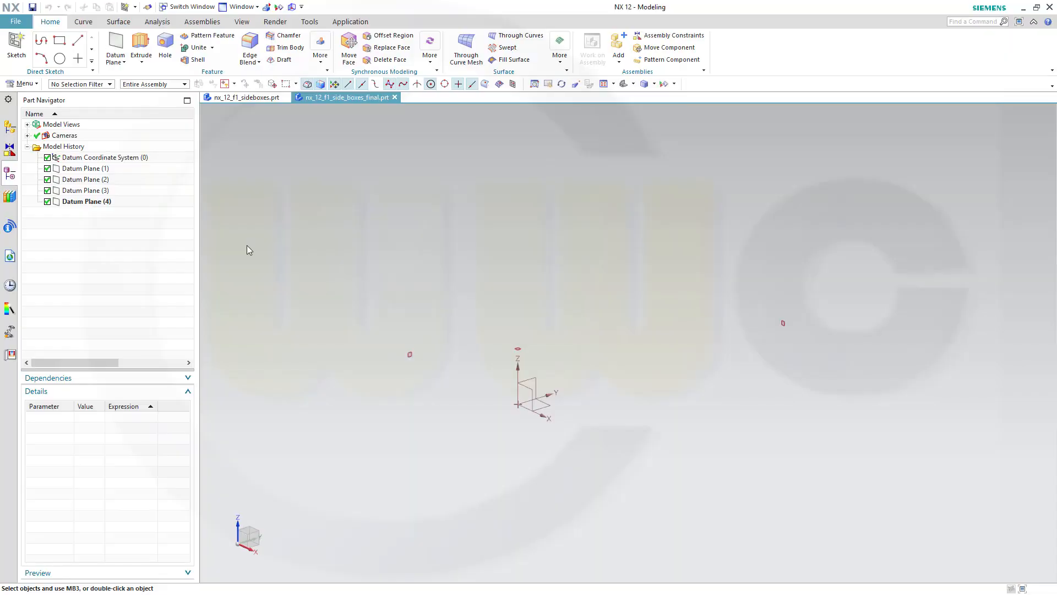
- Create a sketch on the XY plane with its X-axis along the datum Y-axis and its origin at the datum coordinate system's origin
{"action": "left_click", "coordinate": [16, 46]}
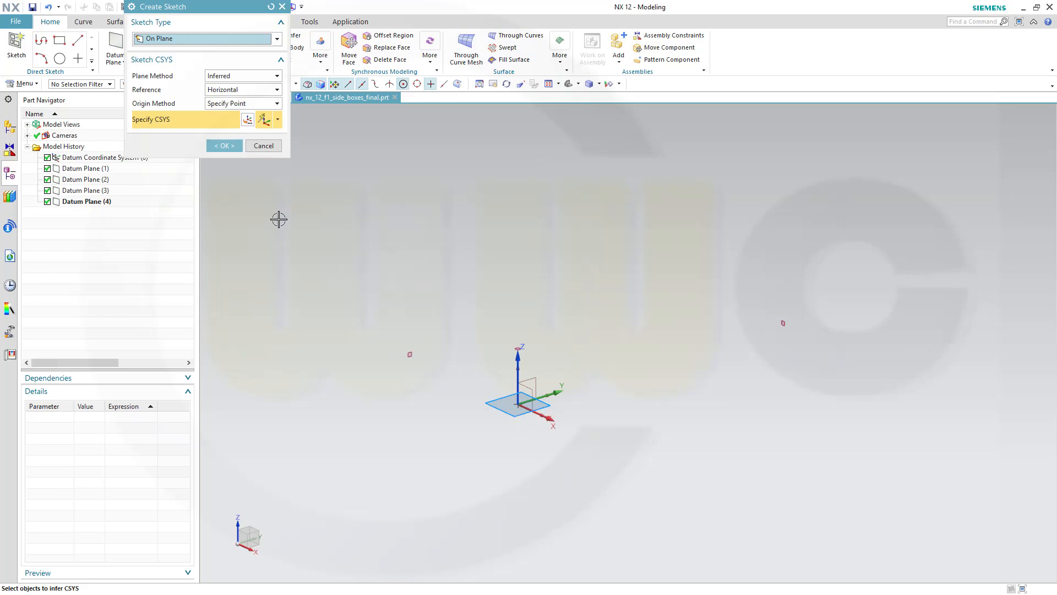
{"action": "left_click", "coordinate": [246, 123]}
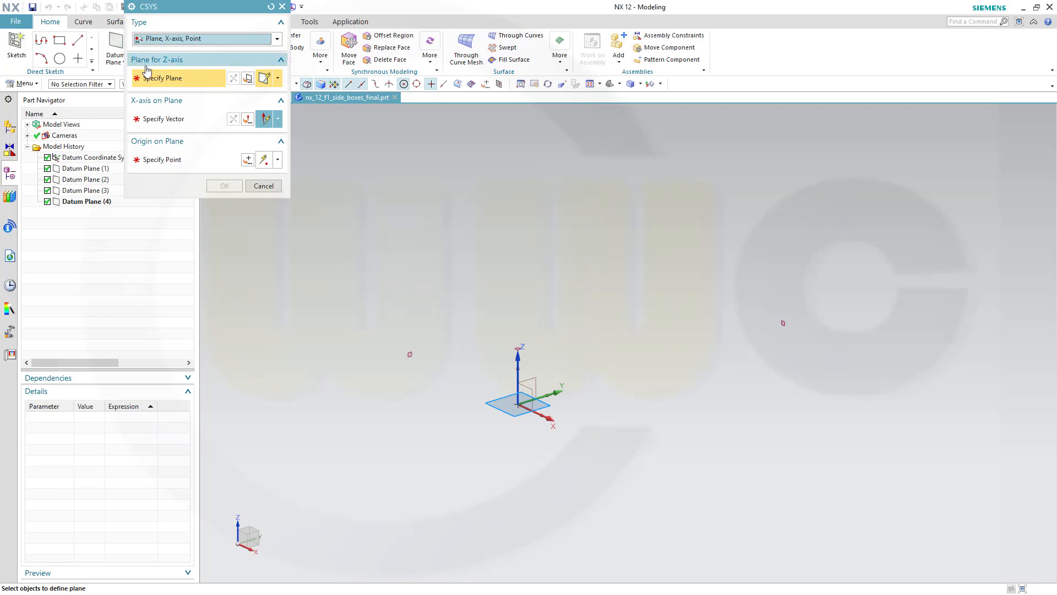
{"action": "left_click", "coordinate": [551, 406]}
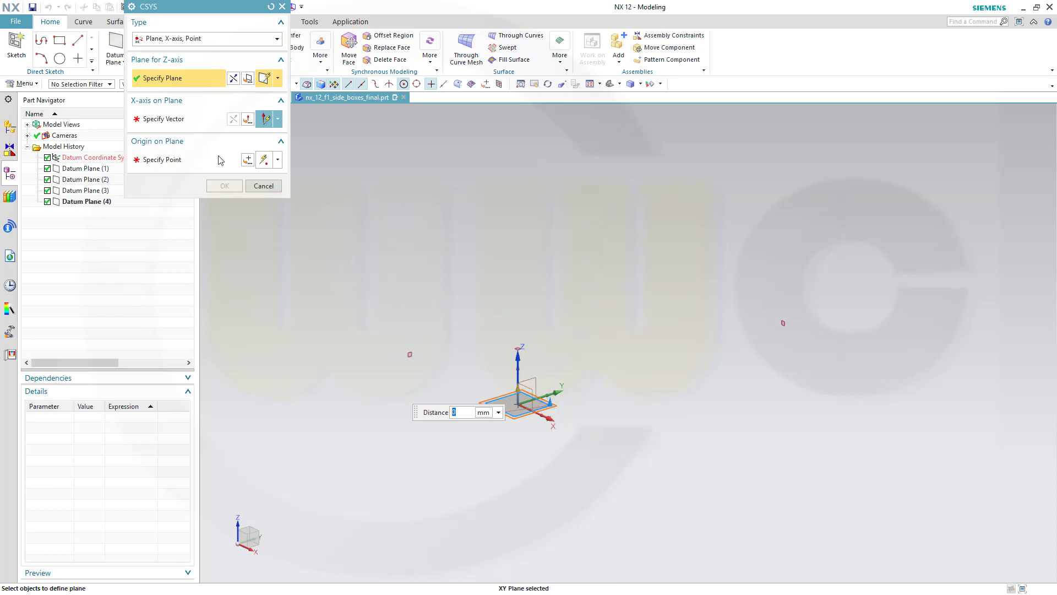
{"action": "left_click", "coordinate": [170, 121]}
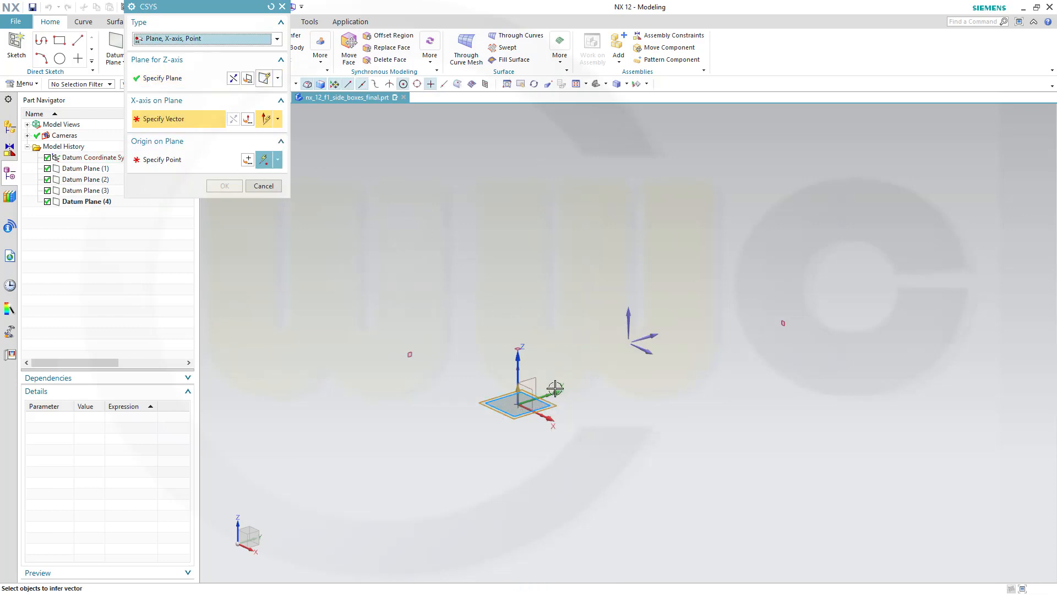
{"action": "left_click", "coordinate": [647, 338]}
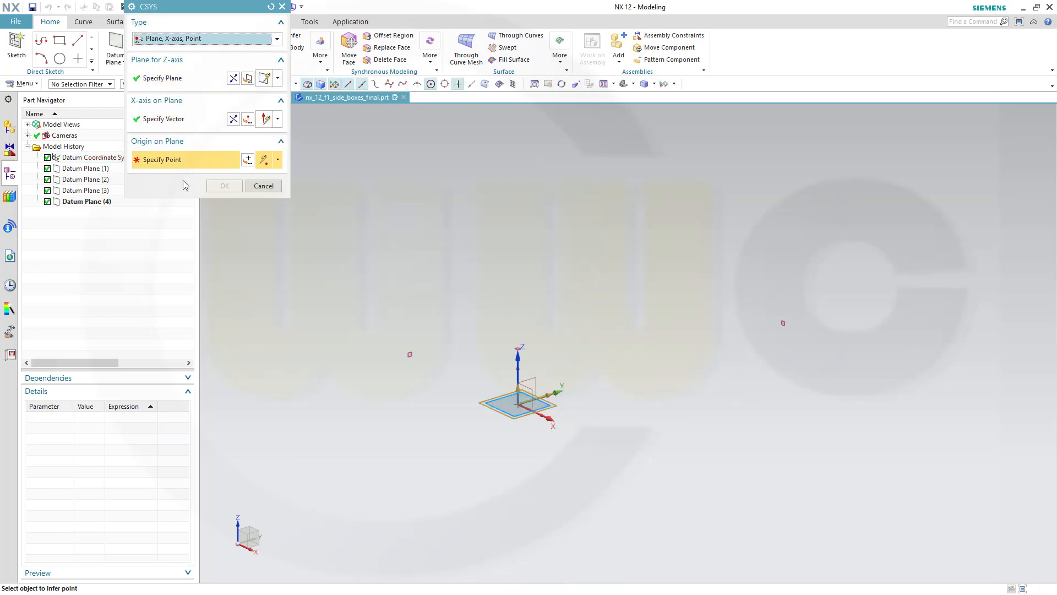
{"action": "left_click", "coordinate": [518, 406]}
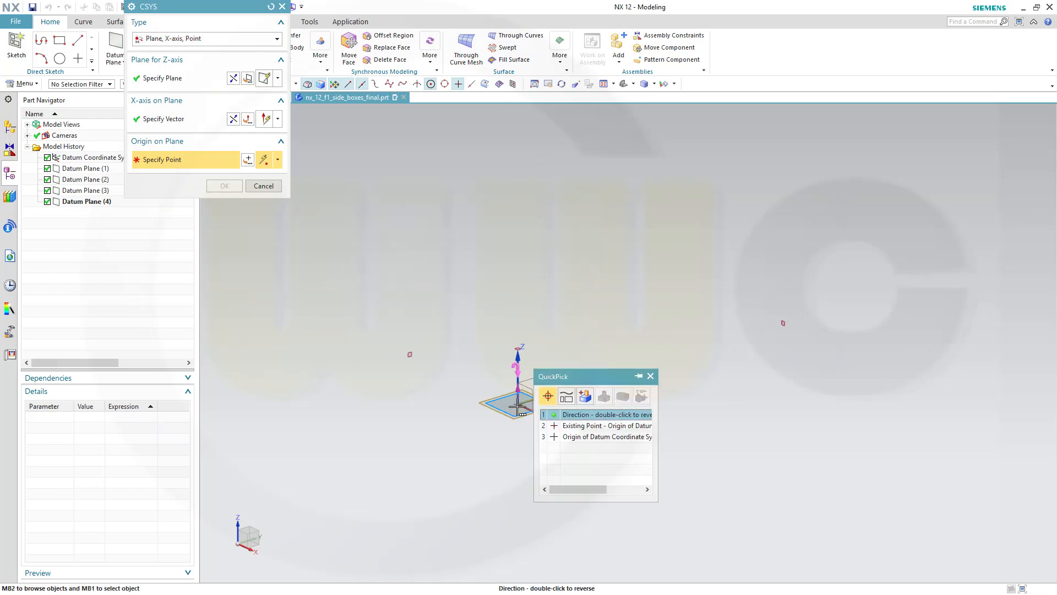
{"action": "left_click", "coordinate": [578, 436]}
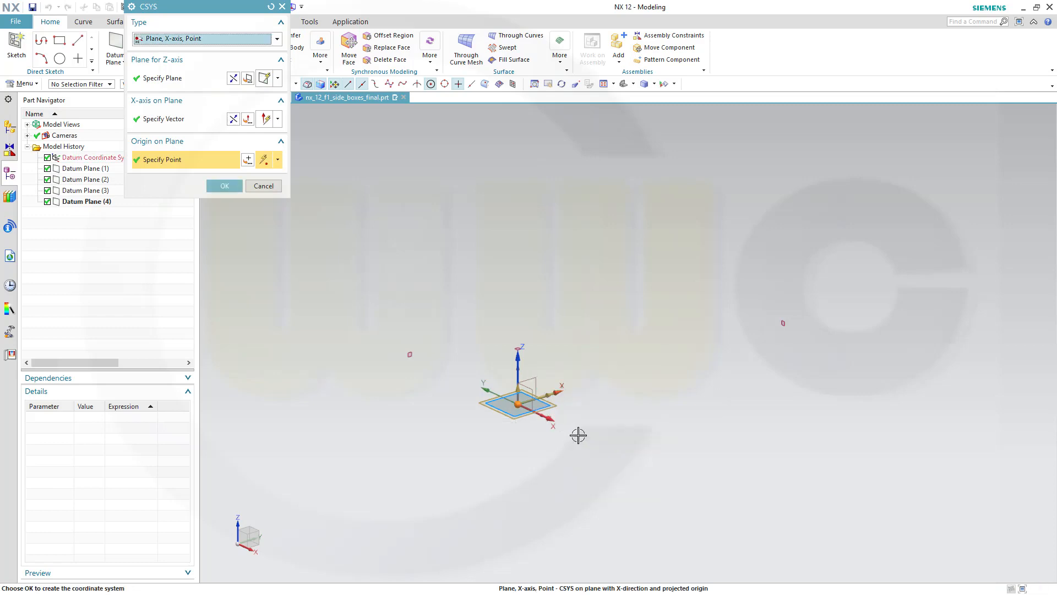
{"action": "left_click", "coordinate": [223, 186]}
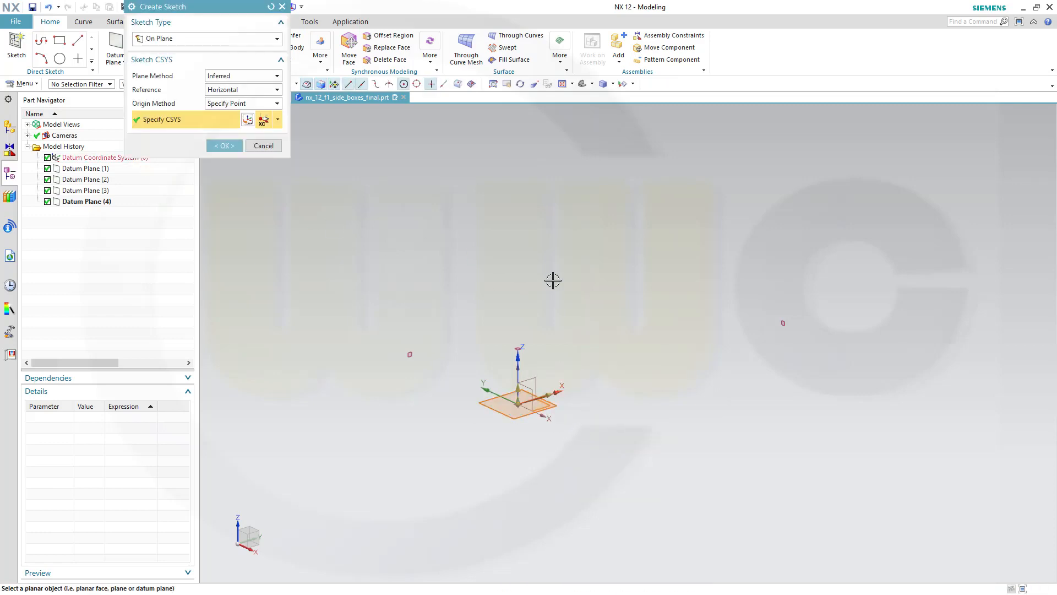
{"action": "left_click", "coordinate": [224, 145]}
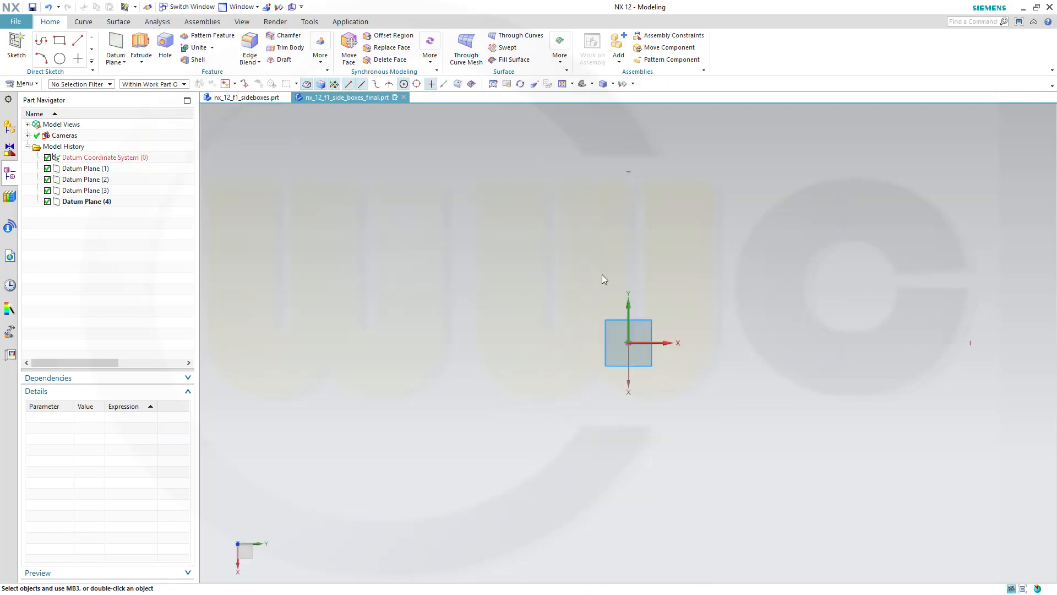
- Sketch a circle of diameter 4000 mm with its centre slightly above the horizontal axis, beyond the 2000 mm datum plane
{"action": "mouse_move", "coordinate": [831, 324]}
{"action": "middle_mouse_down", "text": "shift"}
{"action": "mouse_move", "coordinate": [705, 405]}
{"action": "mouse_move", "coordinate": [522, 390]}
{"action": "middle_mouse_up", "text": "shift"}
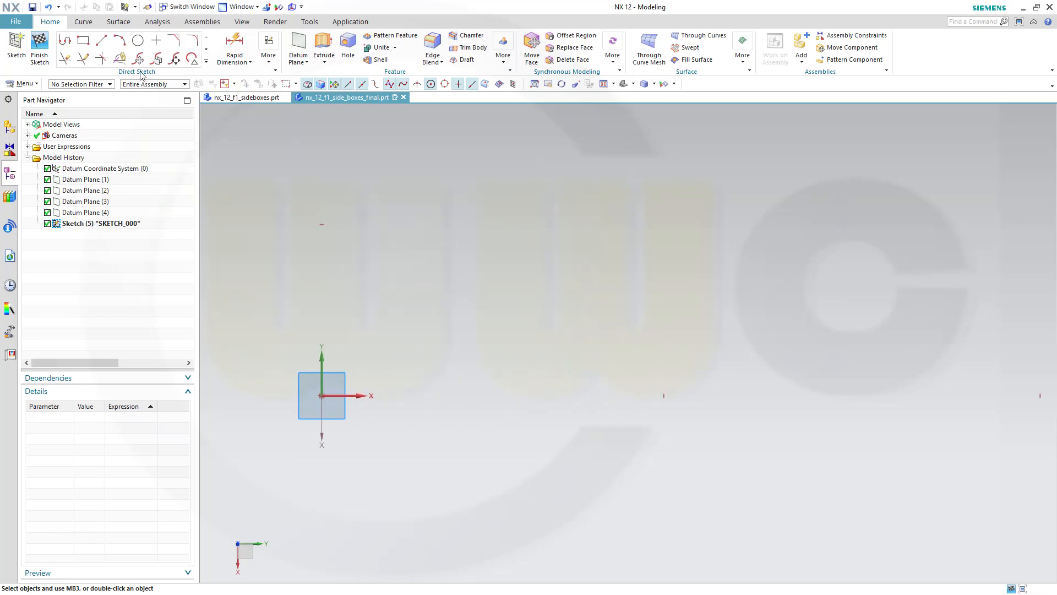
{"action": "right_click", "coordinate": [141, 42]}
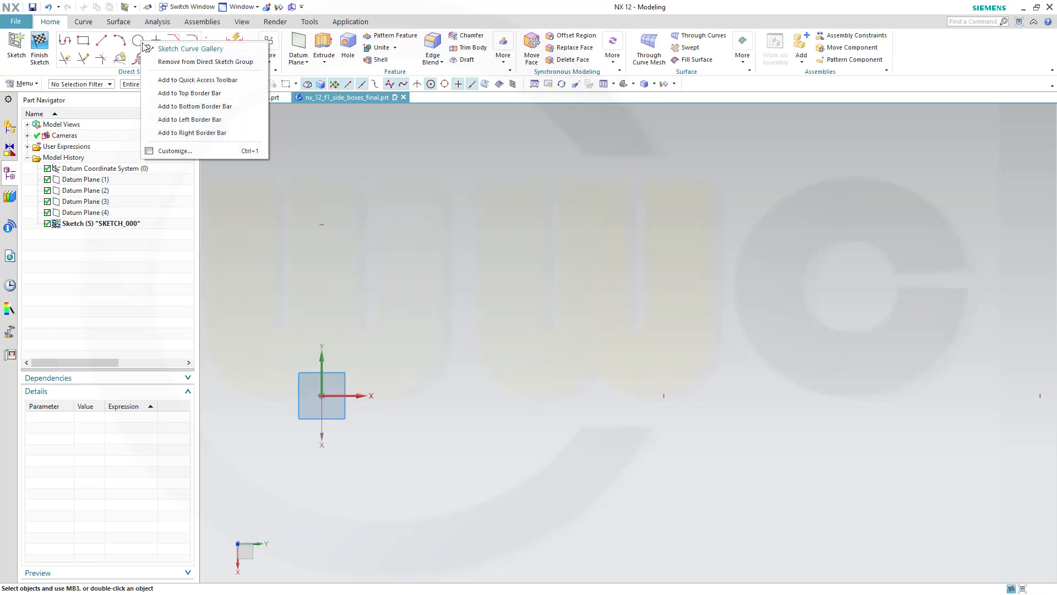
{"action": "left_click", "coordinate": [139, 41]}
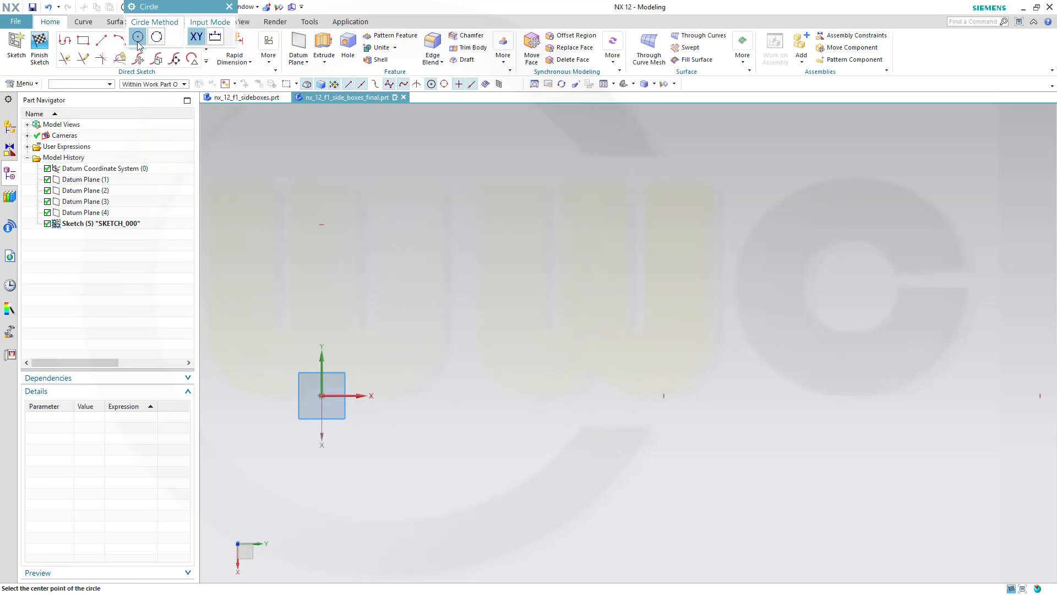
{"action": "left_click", "coordinate": [749, 383]}
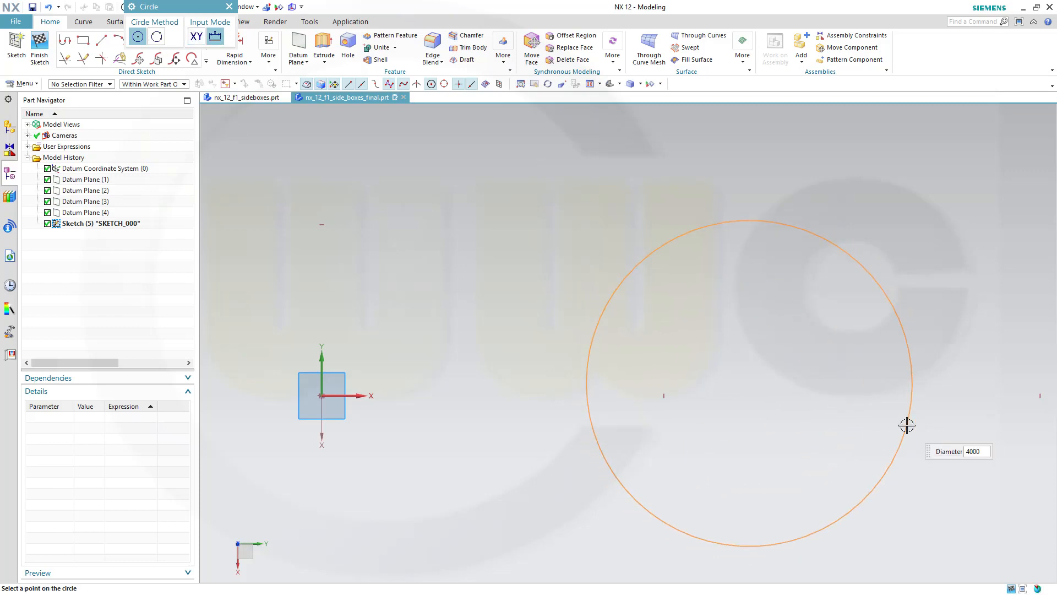
{"action": "left_click", "coordinate": [907, 425]}
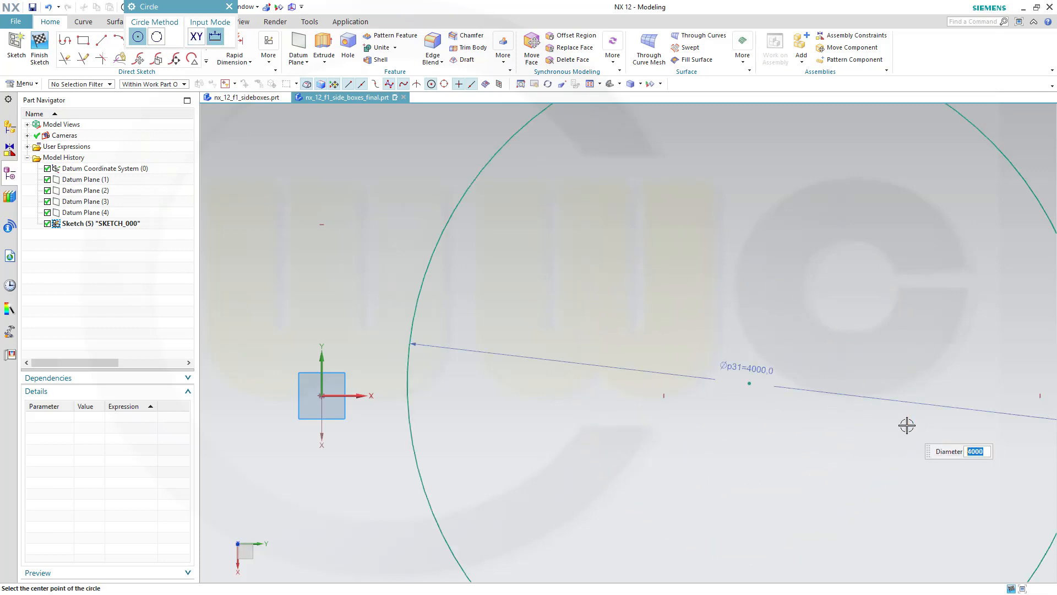
{"action": "right_click", "coordinate": [757, 294]}
{"action": "left_click", "coordinate": [771, 309]}
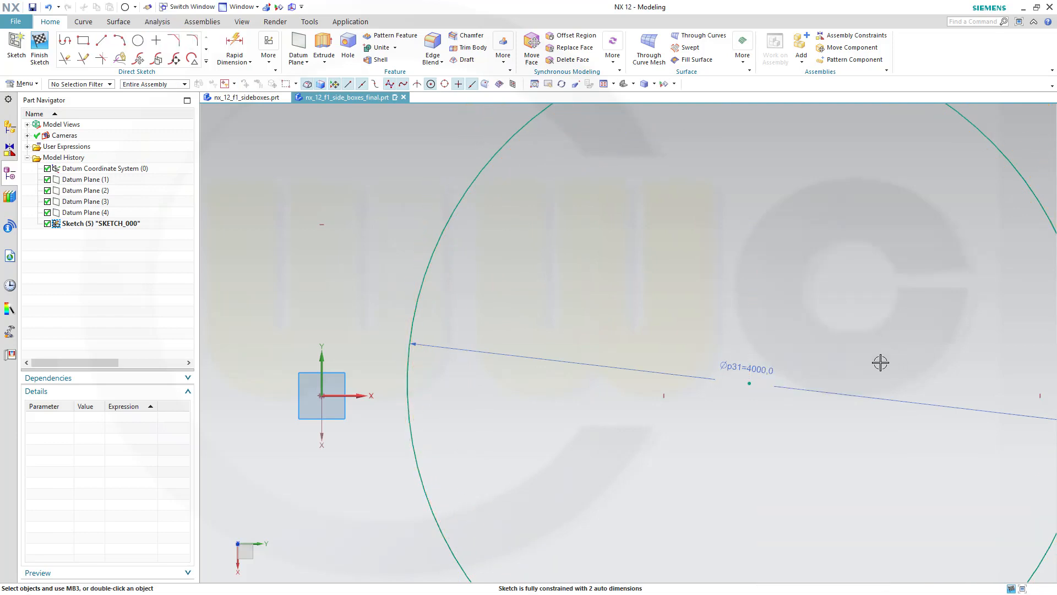
- Constrain the circle's centre to the sketch's horizontal axis and shift it along the axis, farther from the origin
{"action": "left_click", "coordinate": [751, 384]}
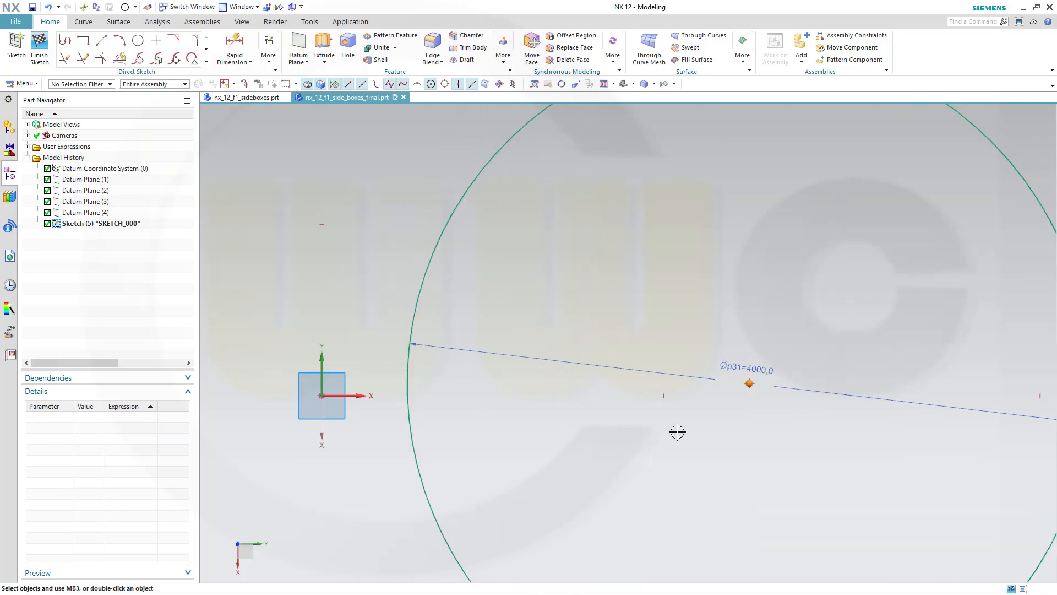
{"action": "left_click", "coordinate": [359, 396]}
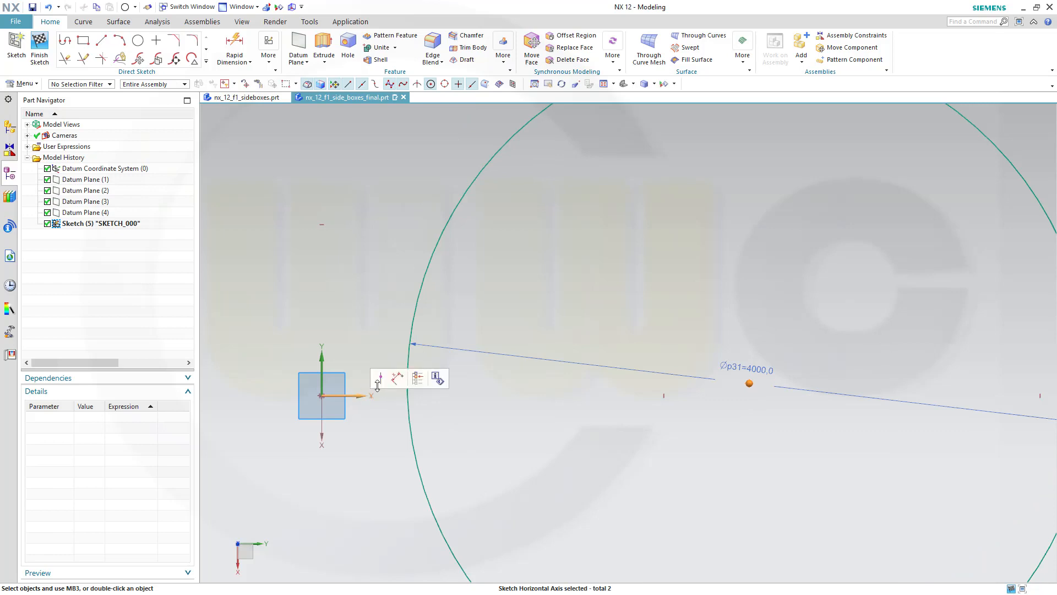
{"action": "left_click", "coordinate": [379, 380]}
{"action": "scroll", "coordinate": [725, 424], "scroll_direction": "up", "scroll_amount": 6}
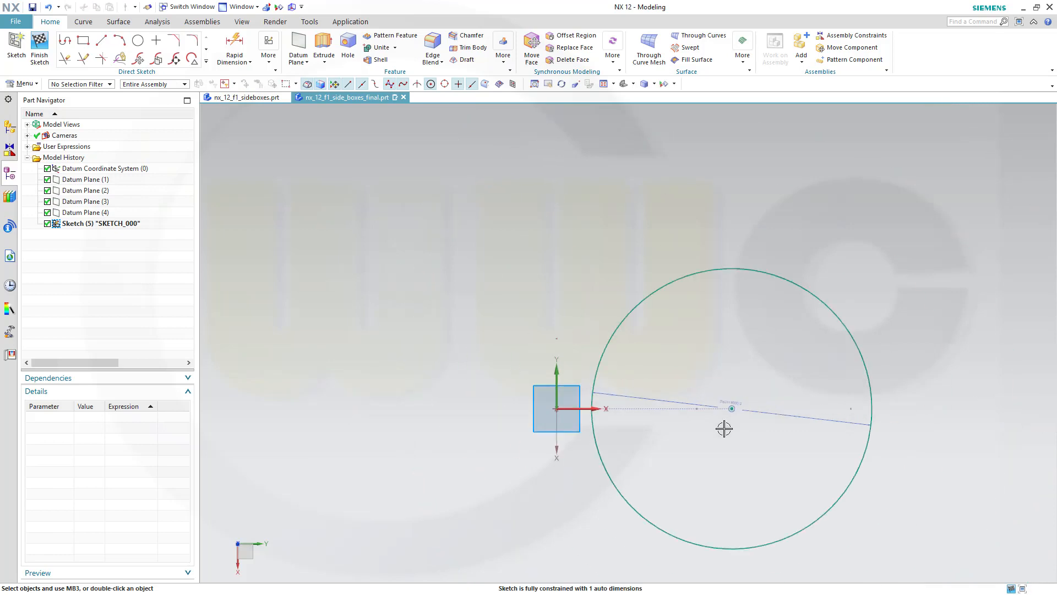
{"action": "left_click_drag", "start_coordinate": [736, 409], "coordinate": [824, 411]}
{"action": "scroll", "coordinate": [743, 434], "scroll_direction": "down", "scroll_amount": 5}
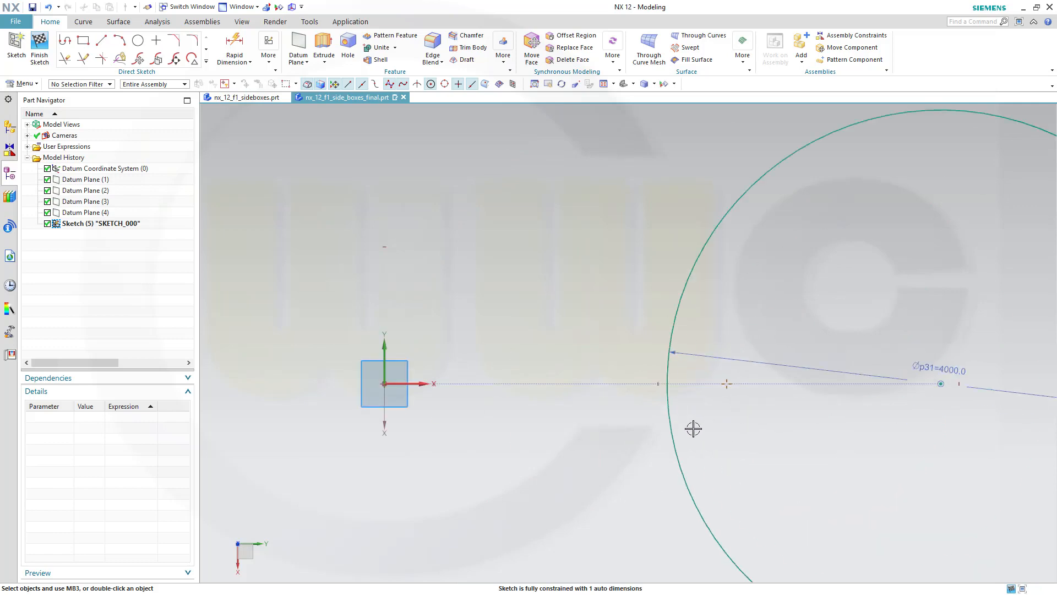
- Make the 4000 mm circle tangent to the 2000 mm datum plane
{"action": "left_click", "coordinate": [641, 307]}
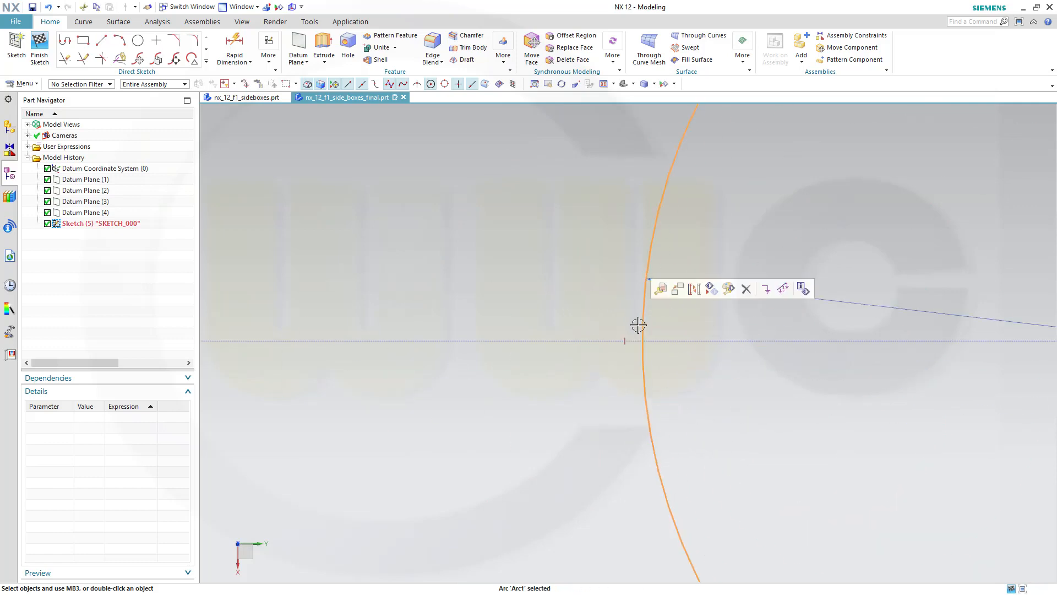
{"action": "scroll", "coordinate": [626, 338], "scroll_direction": "down", "scroll_amount": 2}
{"action": "scroll", "coordinate": [644, 364], "scroll_direction": "down", "scroll_amount": 4}
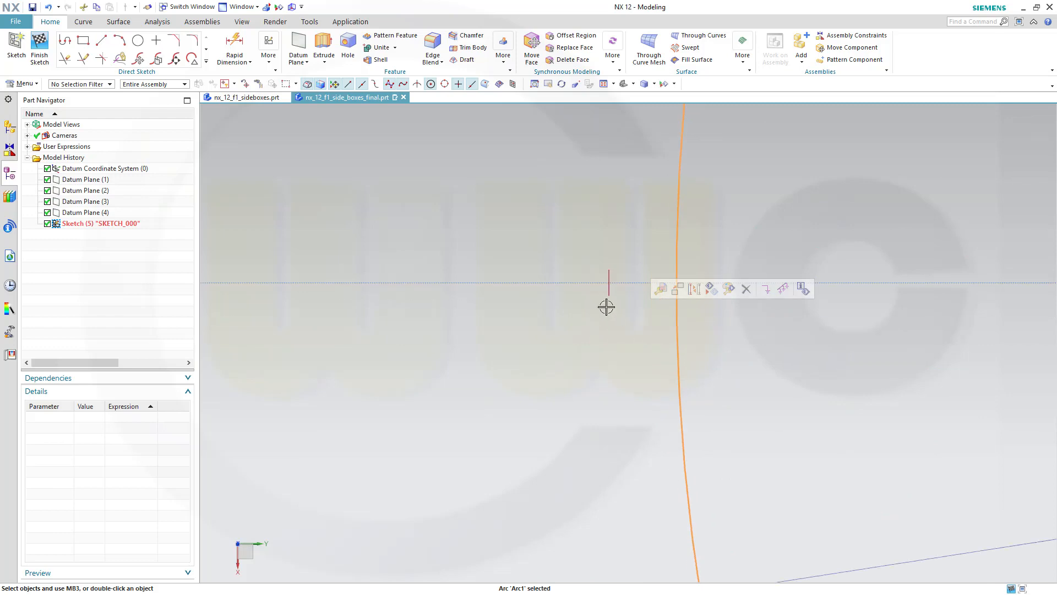
{"action": "left_click", "coordinate": [606, 287]}
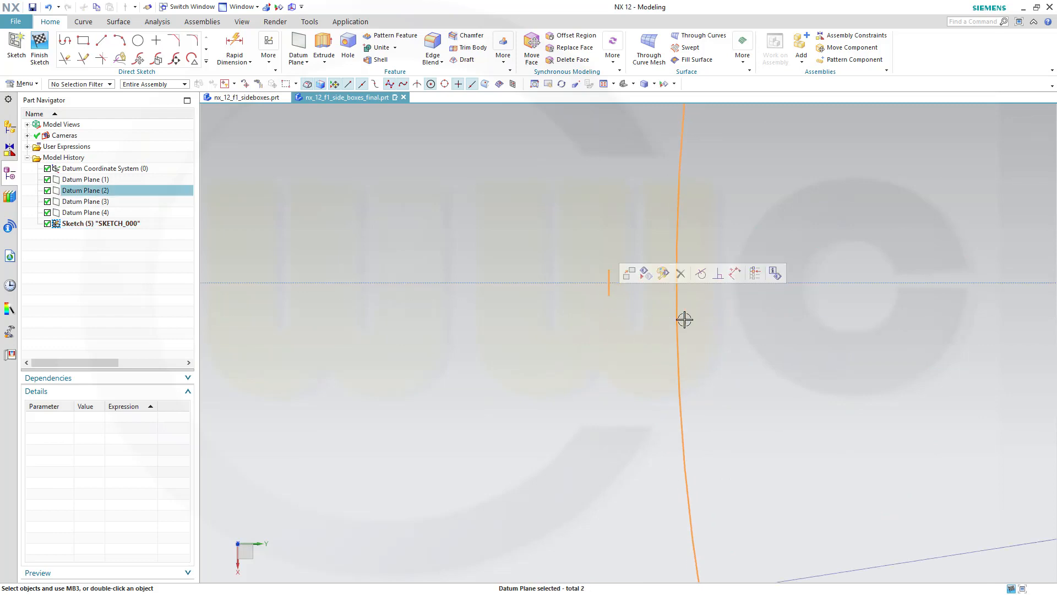
{"action": "left_click", "coordinate": [701, 273]}
- Sketch a vertical line across the side of the circle nearest the origin, with both ends extending outside the circle
{"action": "scroll", "coordinate": [825, 295], "scroll_direction": "up", "scroll_amount": 2}
{"action": "scroll", "coordinate": [826, 298], "scroll_direction": "up", "scroll_amount": 3}
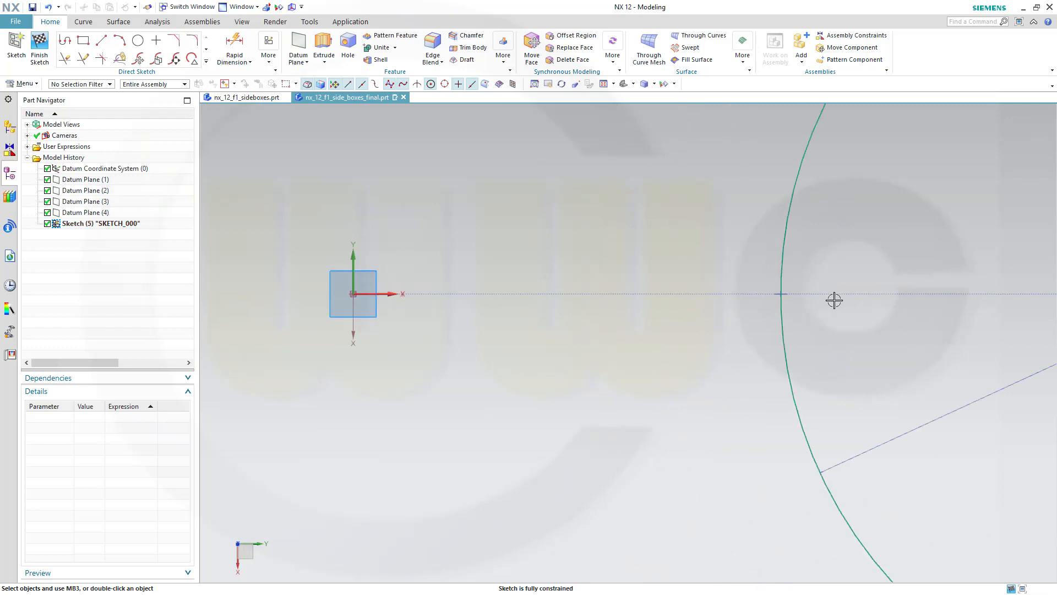
{"action": "scroll", "coordinate": [810, 366], "scroll_direction": "down", "scroll_amount": 4}
{"action": "scroll", "coordinate": [771, 327], "scroll_direction": "up", "scroll_amount": 4}
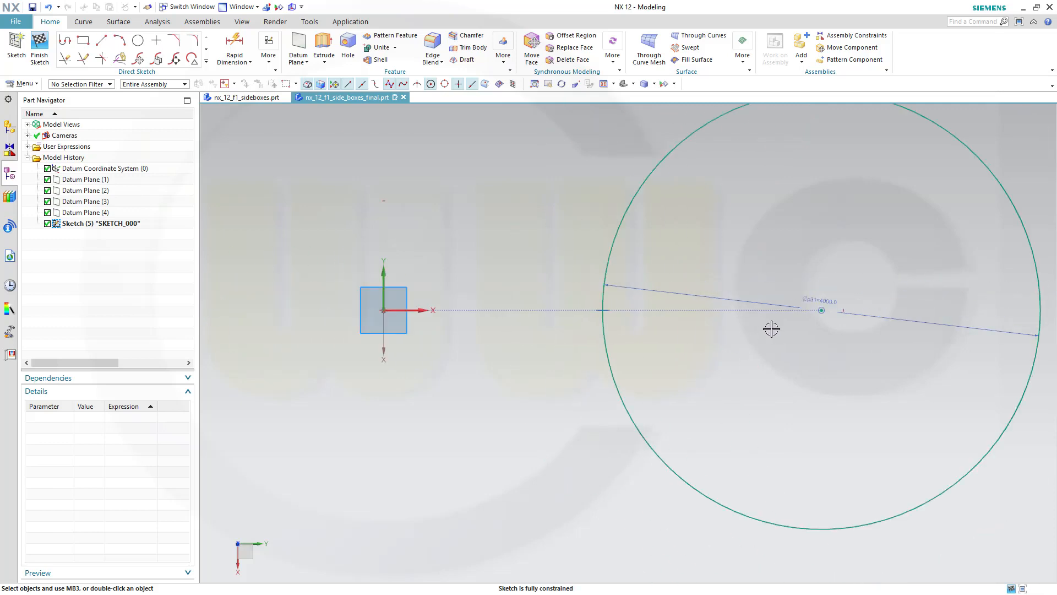
{"action": "middle_click_drag", "start_coordinate": [770, 333], "coordinate": [625, 350], "text": "shift"}
{"action": "scroll", "coordinate": [615, 286], "scroll_direction": "up", "scroll_amount": 1}
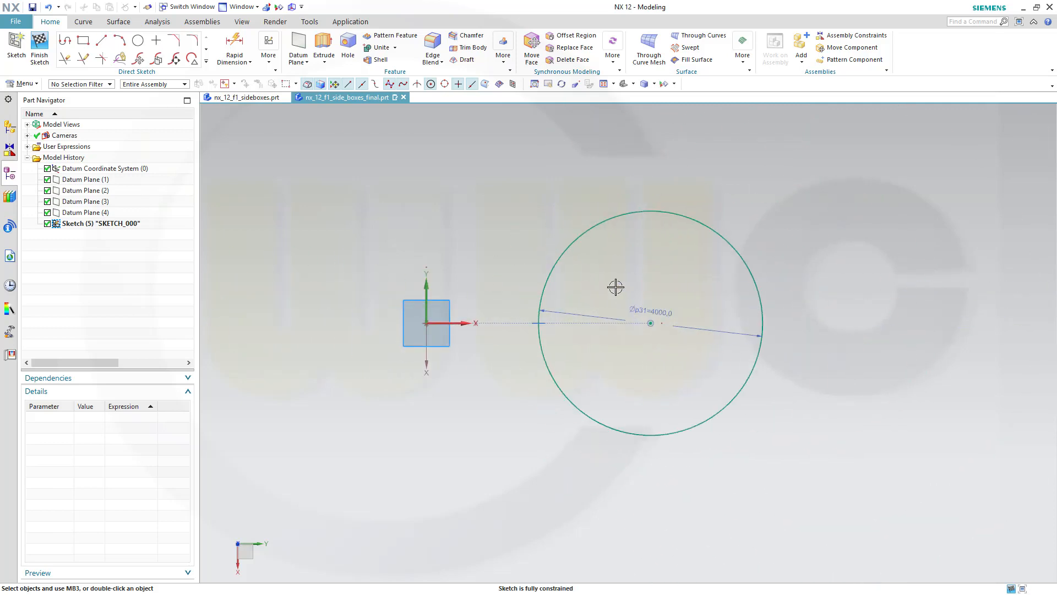
{"action": "scroll", "coordinate": [426, 288], "scroll_direction": "down", "scroll_amount": 2}
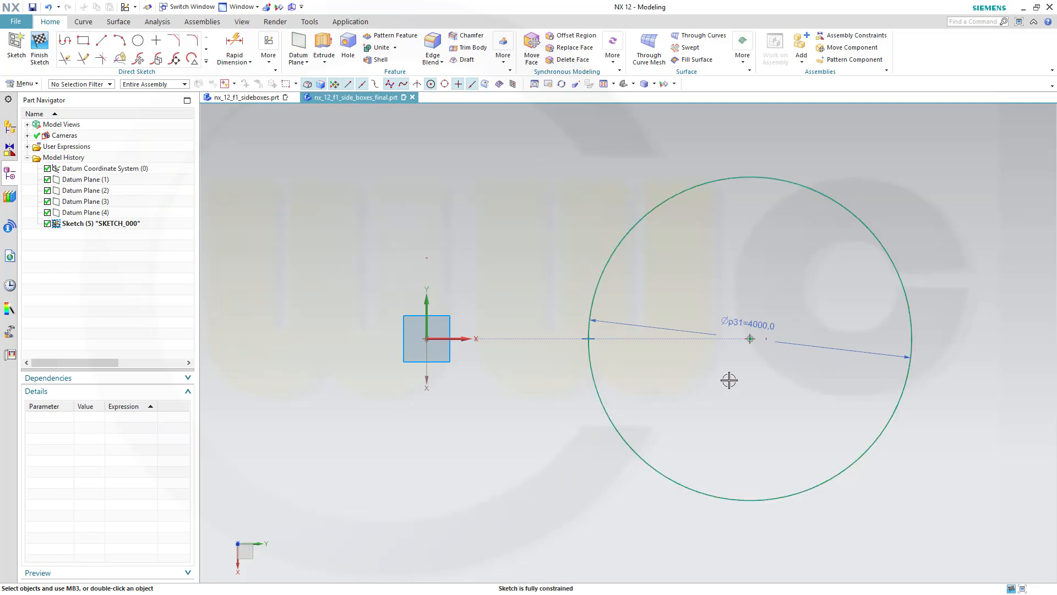
{"action": "scroll", "coordinate": [729, 380], "scroll_direction": "down", "scroll_amount": 1}
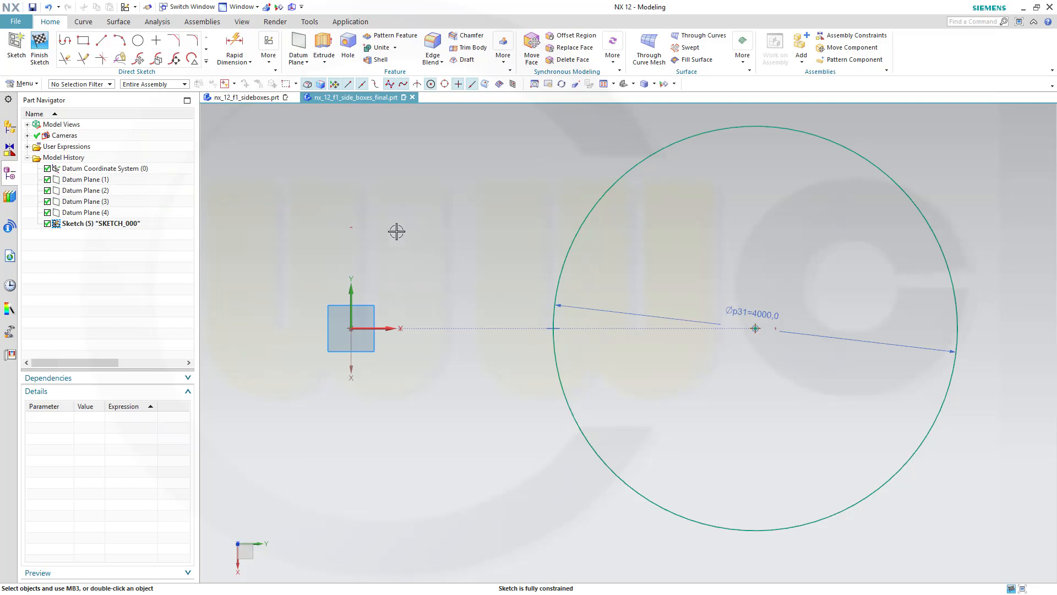
{"action": "left_click", "coordinate": [101, 40]}
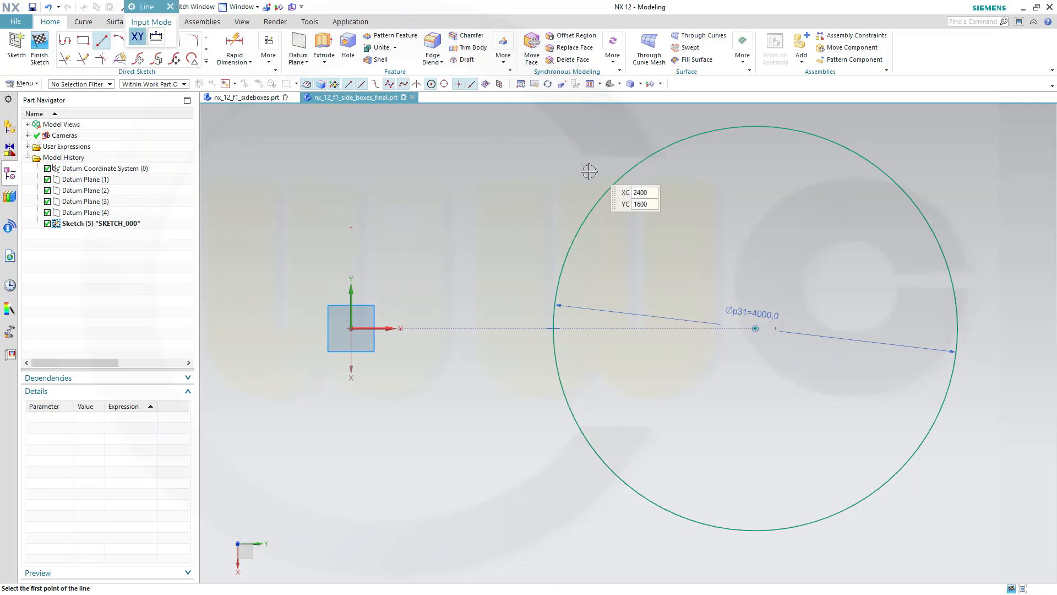
{"action": "left_click", "coordinate": [584, 479]}
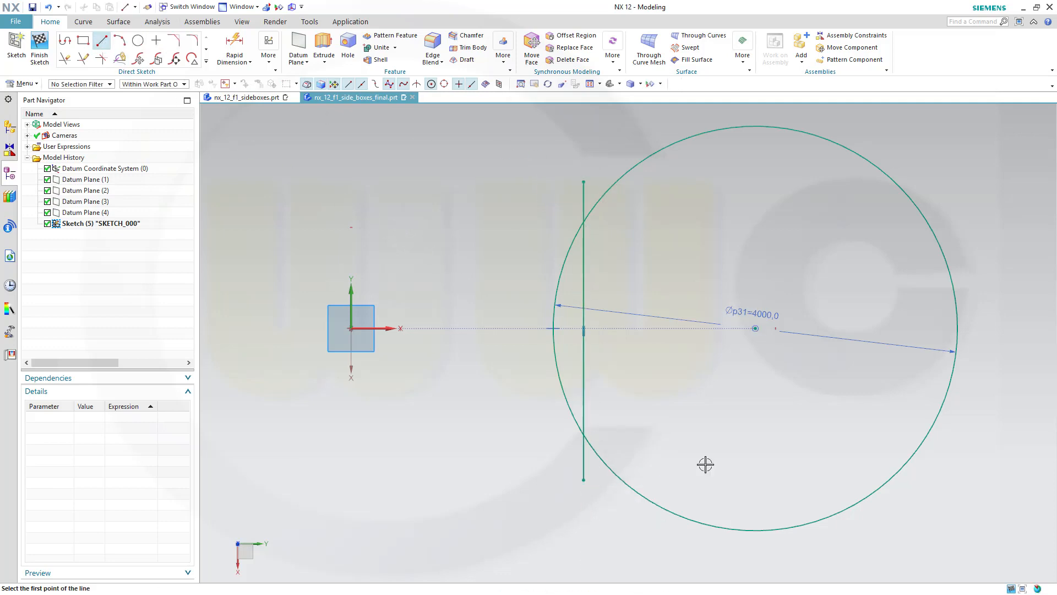
- Sketch a horizontal line from the circle's centre to its tangent point on the datum plane
{"action": "left_click", "coordinate": [755, 328]}
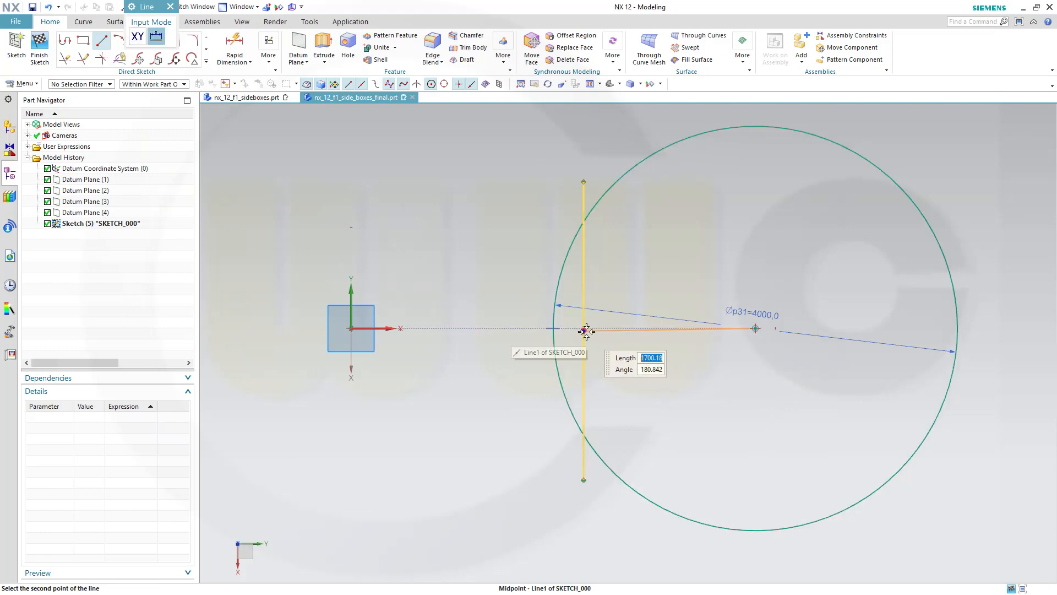
{"action": "left_click", "coordinate": [553, 328]}
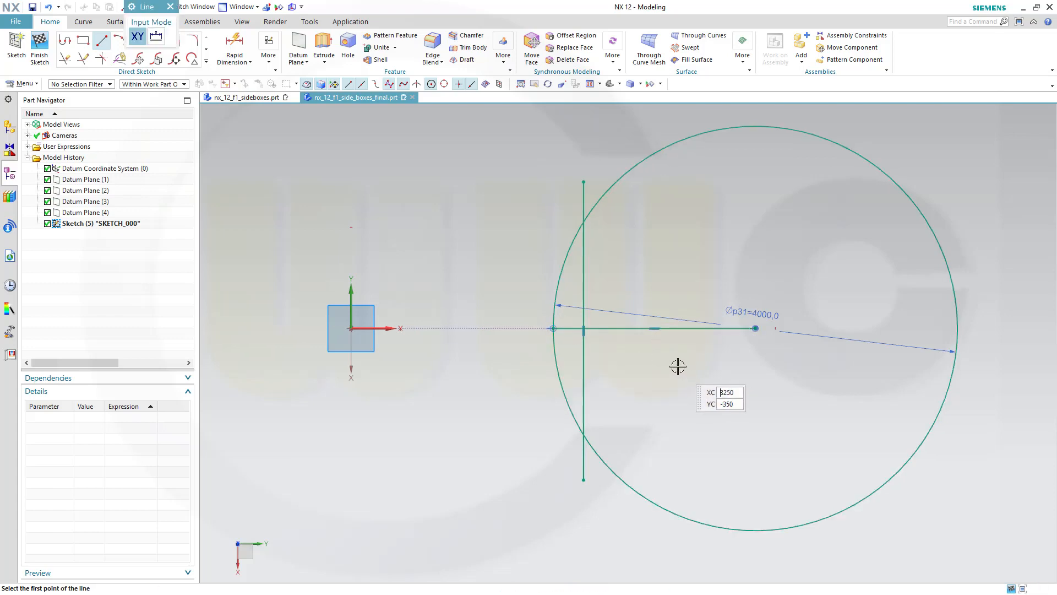
{"action": "key", "text": "Escape"}
- Convert the vertical line and the horizontal line to reference geometry
{"action": "left_click", "coordinate": [584, 273]}
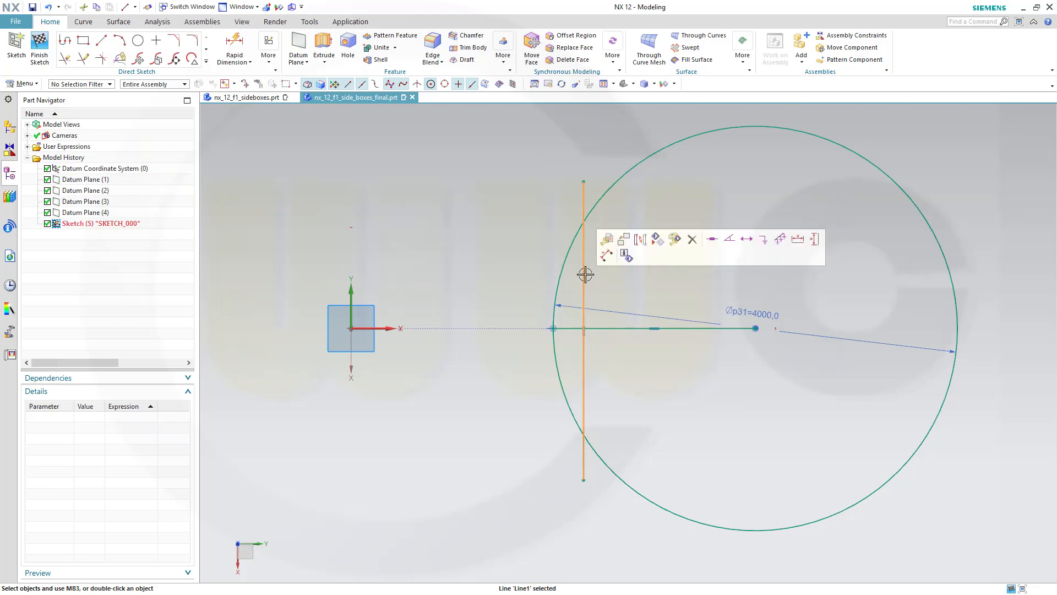
{"action": "left_click", "coordinate": [639, 241]}
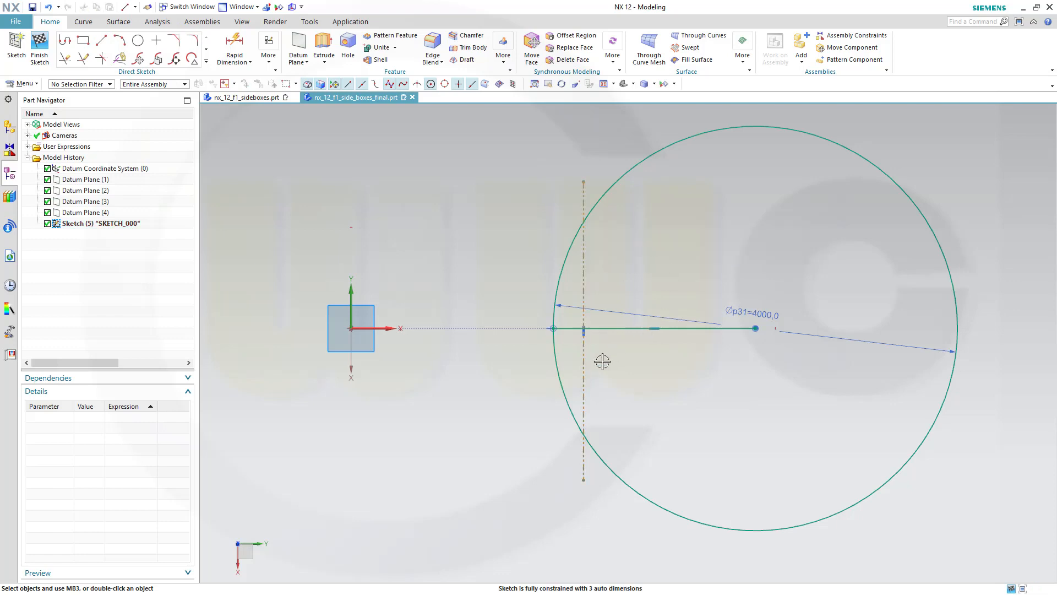
{"action": "left_click", "coordinate": [604, 332]}
{"action": "left_click", "coordinate": [658, 348]}
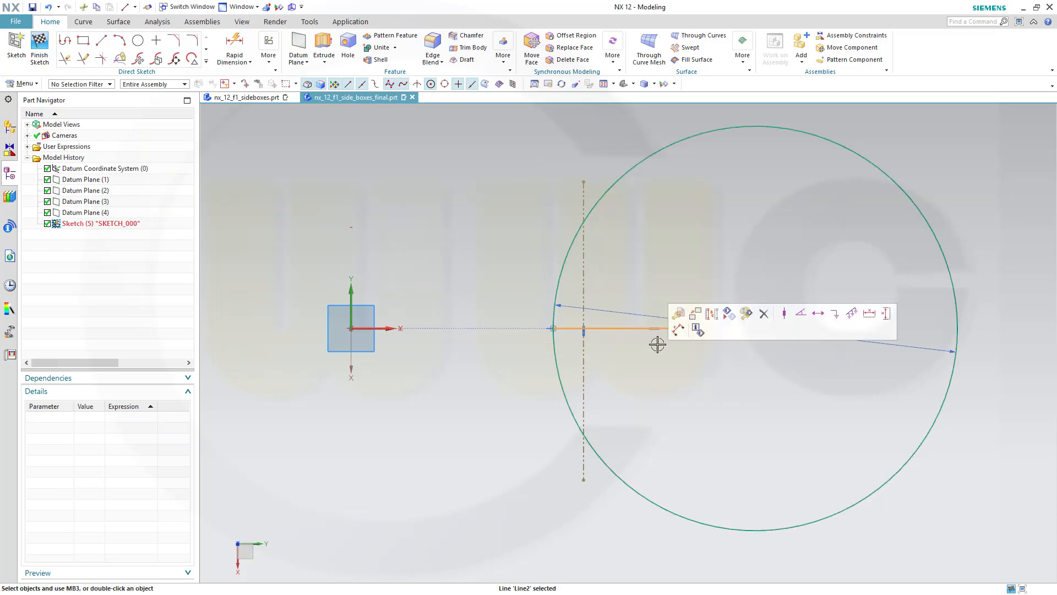
{"action": "left_click", "coordinate": [712, 314]}
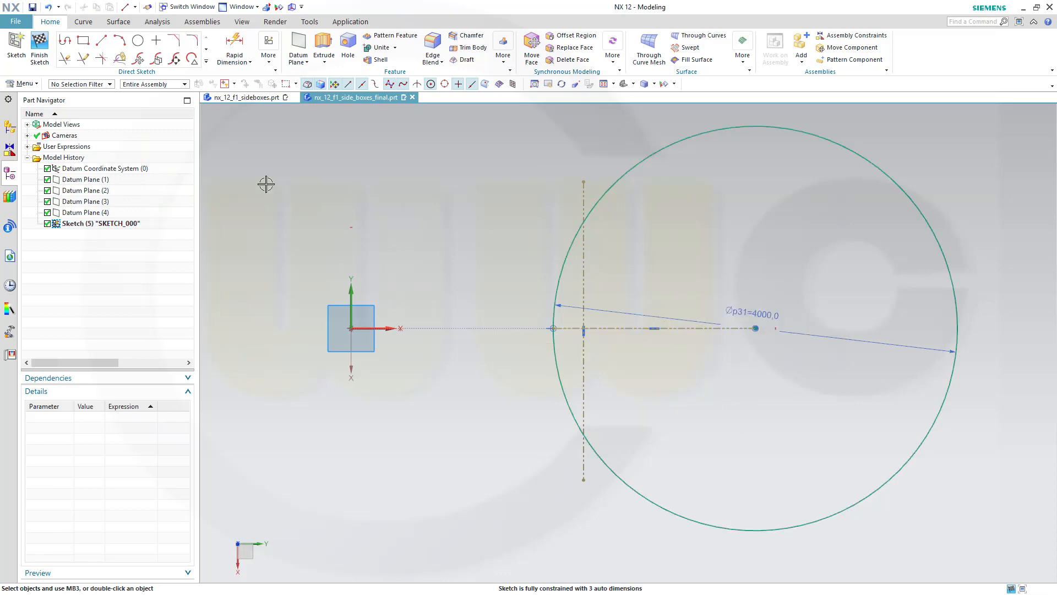
- Trim the vertical reference line's two protruding ends back to the circle with Quick Trim
{"action": "left_click", "coordinate": [65, 58]}
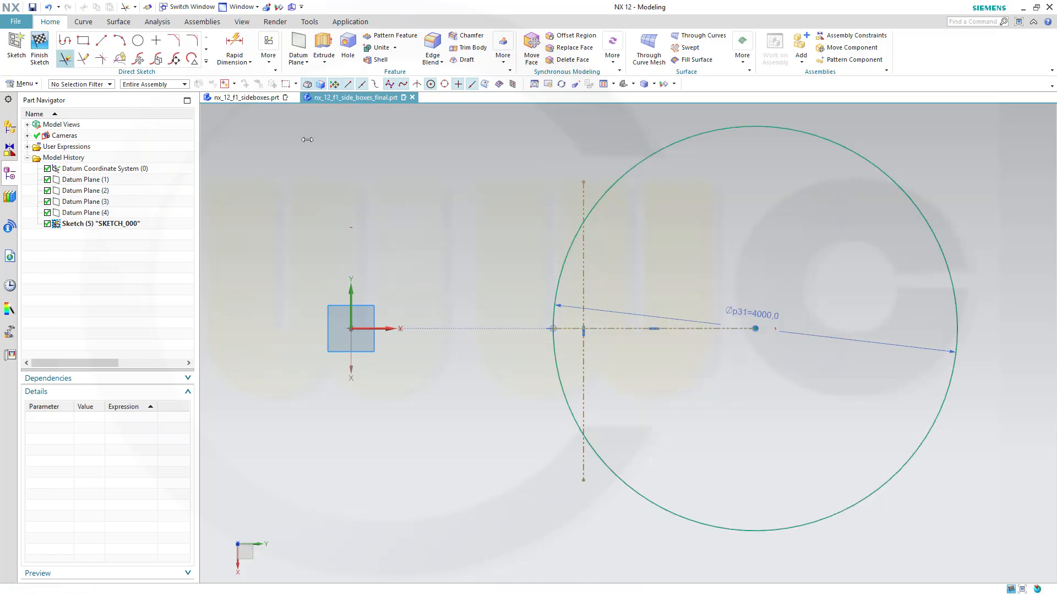
{"action": "left_click", "coordinate": [585, 194]}
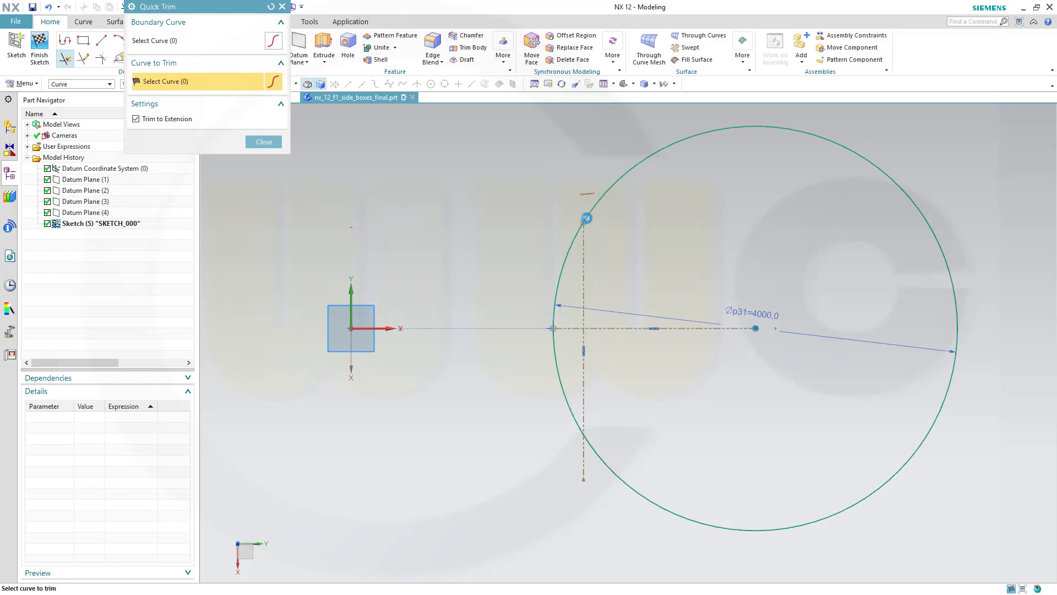
{"action": "left_click", "coordinate": [585, 467]}
{"action": "middle_click", "coordinate": [705, 283]}
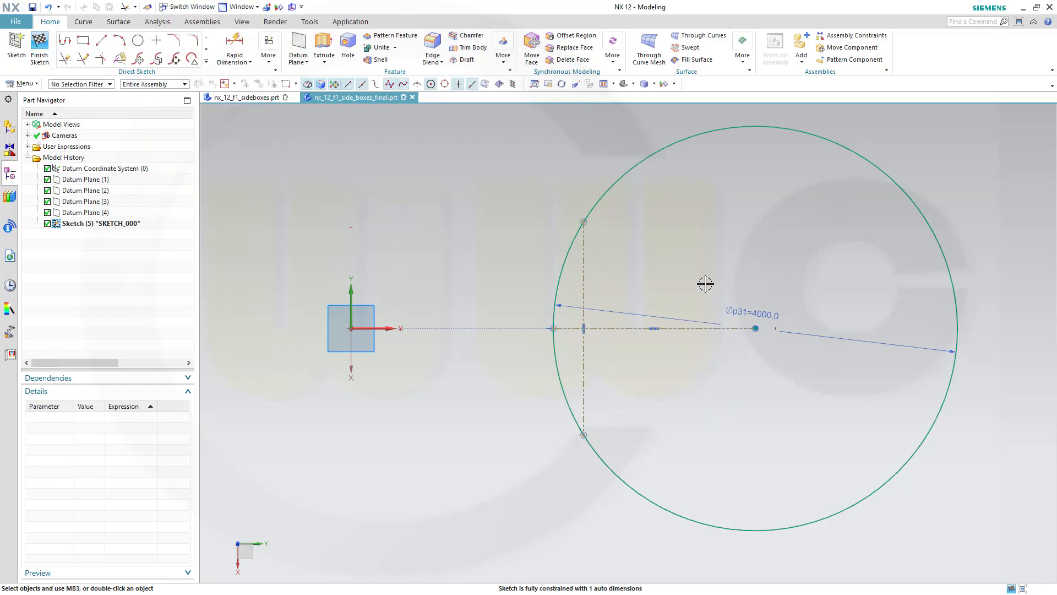
{"action": "left_click", "coordinate": [235, 45]}
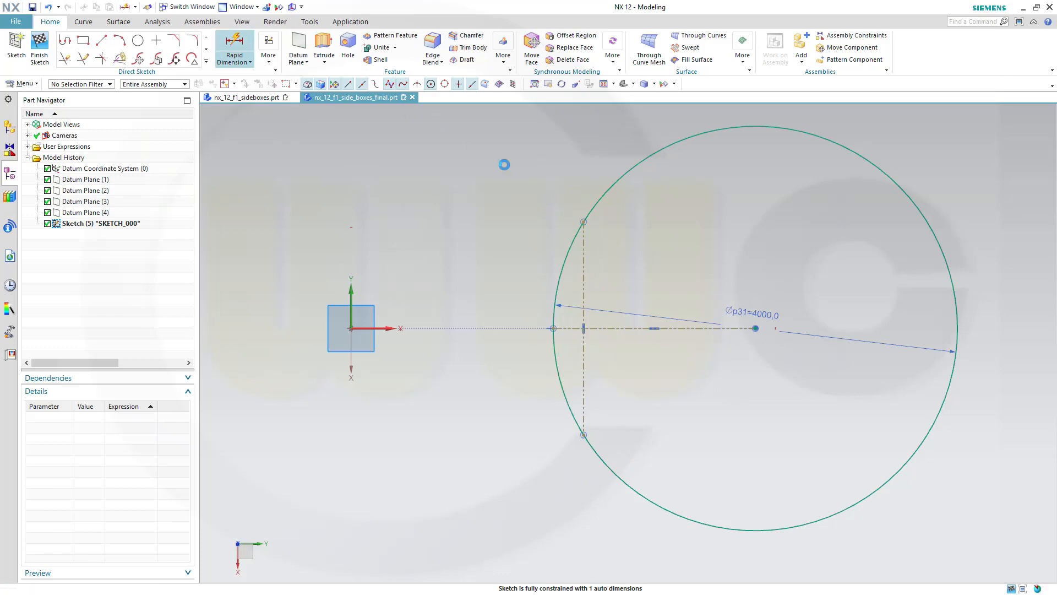
{"action": "left_click", "coordinate": [584, 256]}
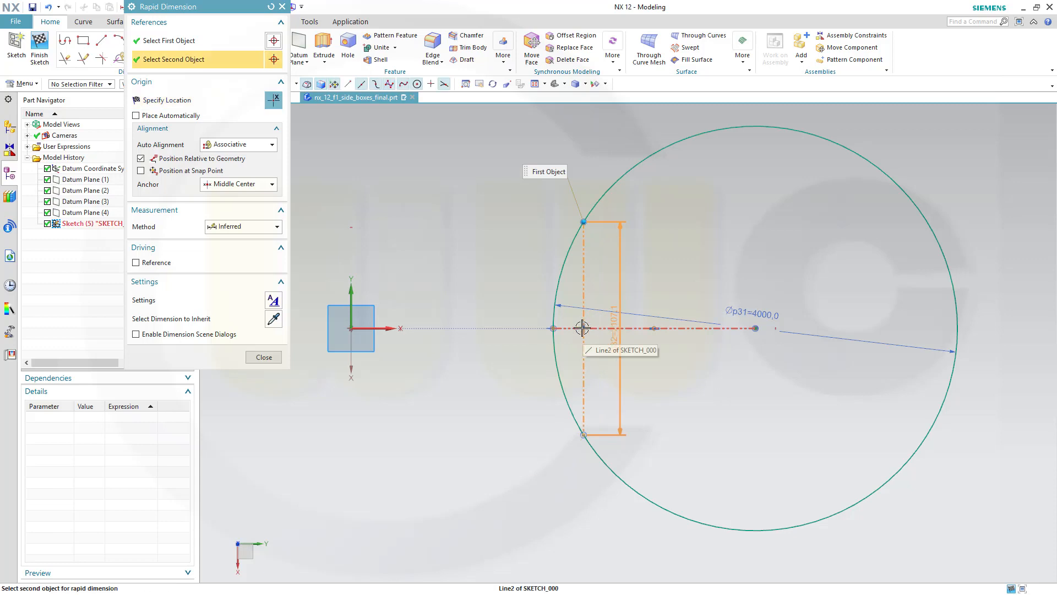
{"action": "left_click", "coordinate": [469, 330]}
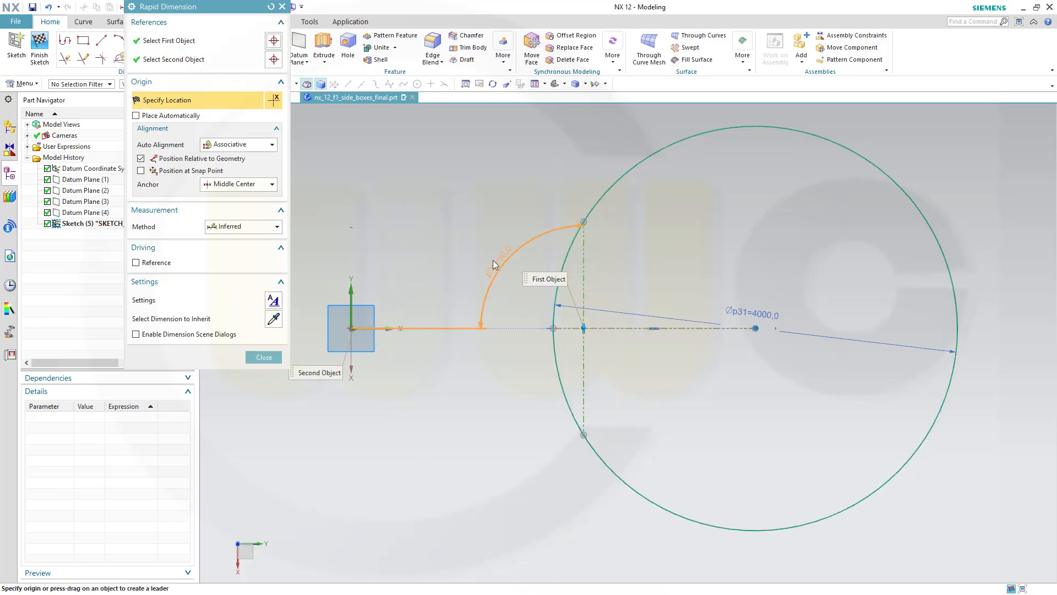
{"action": "key", "text": "Escape"}
{"action": "key", "text": "Escape"}
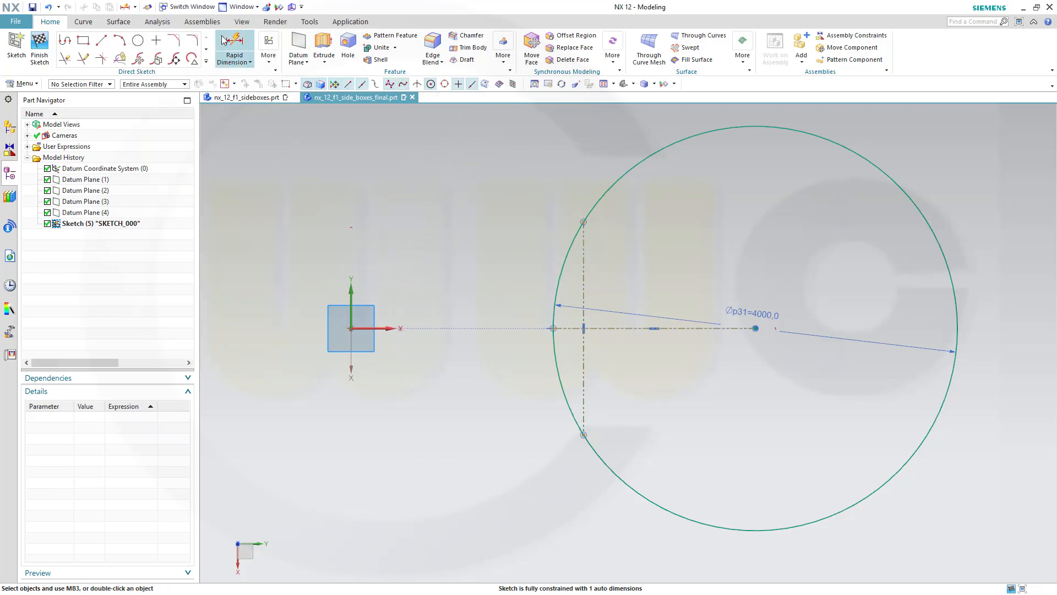
- Dimension the vertical reference line's upper endpoint from the sketch's horizontal axis and set the distance to 350 mm
{"action": "left_click", "coordinate": [234, 45]}
{"action": "left_click", "coordinate": [385, 327]}
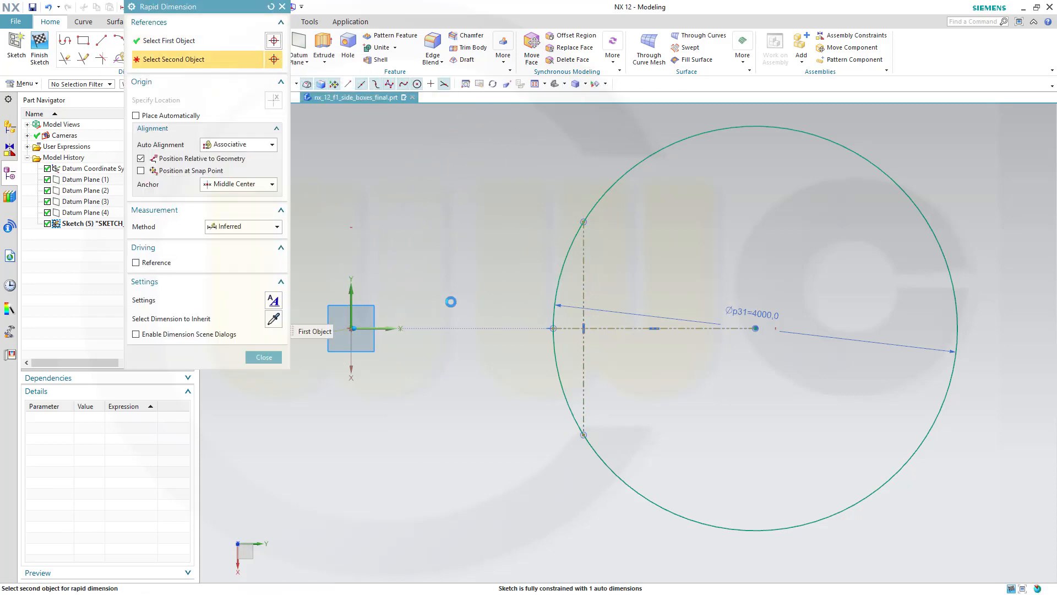
{"action": "left_click", "coordinate": [584, 223]}
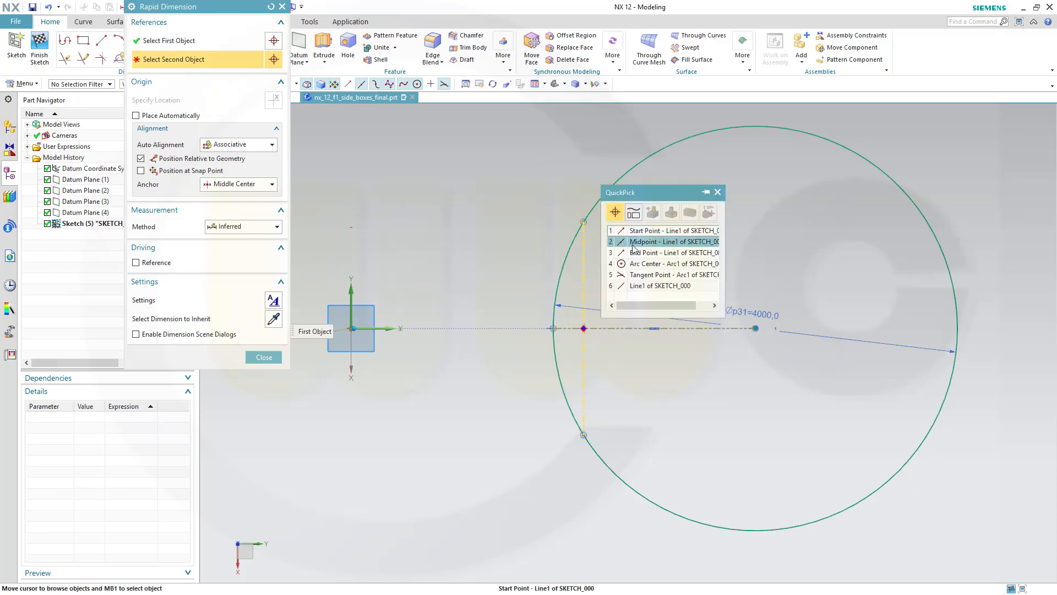
{"action": "left_click", "coordinate": [648, 236]}
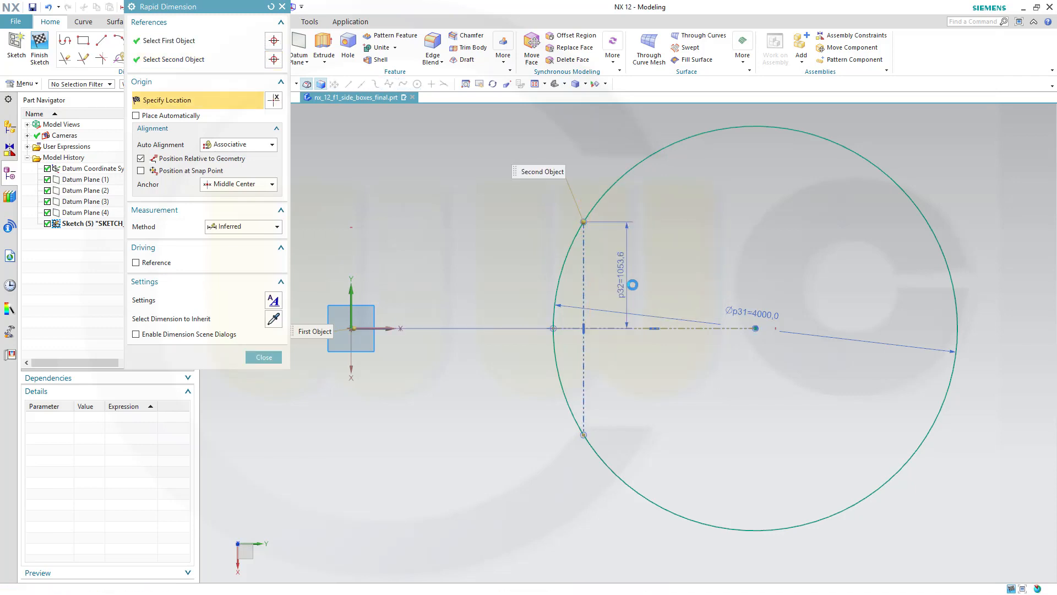
{"action": "left_click", "coordinate": [632, 282]}
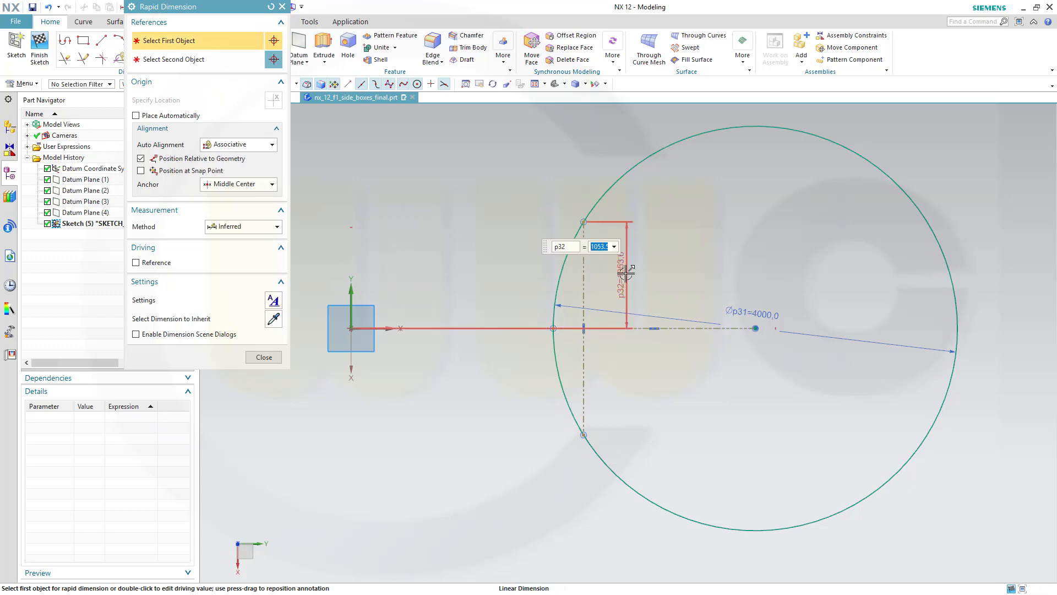
{"action": "type", "text": "350"}
{"action": "key", "text": "Return"}
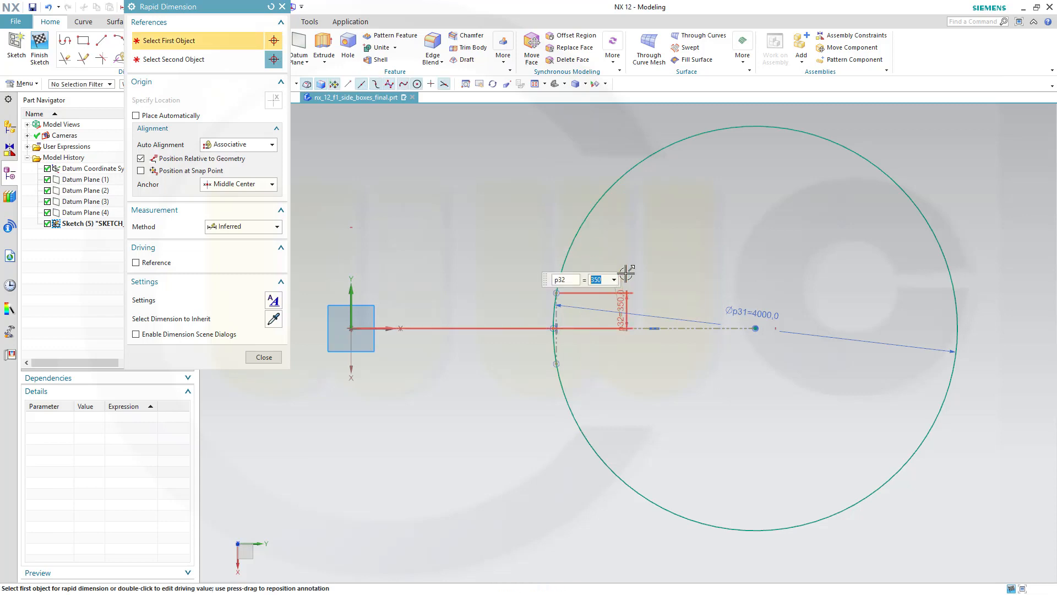
{"action": "left_click", "coordinate": [263, 357]}
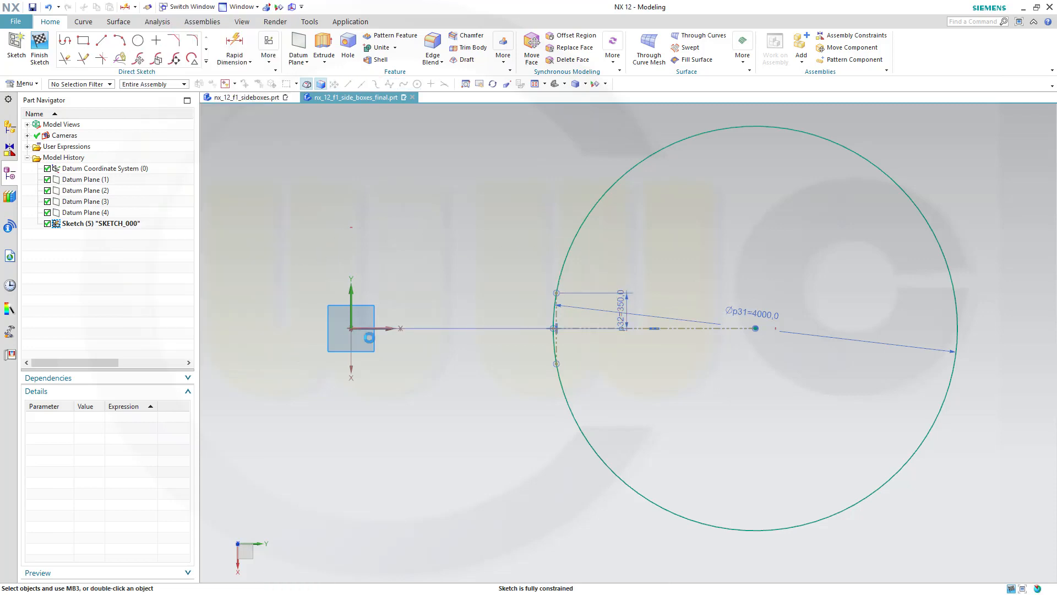
- Draw a through-points studio spline of six points, starting at the vertical reference line's upper endpoint and descending toward the circle's centre above the horizontal line
{"action": "scroll", "coordinate": [555, 286], "scroll_direction": "up", "scroll_amount": 4}
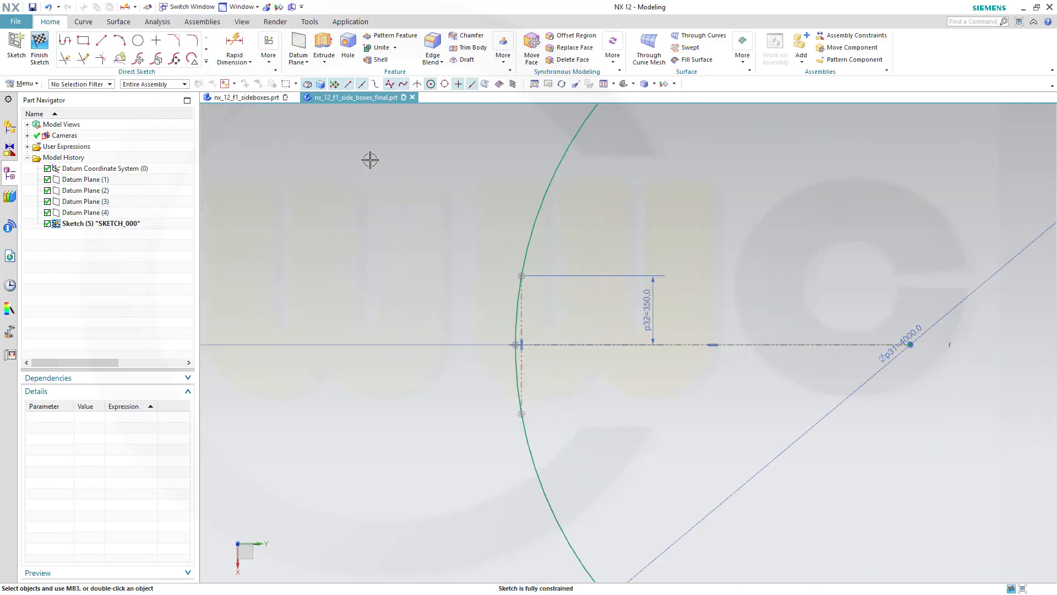
{"action": "left_click", "coordinate": [206, 61]}
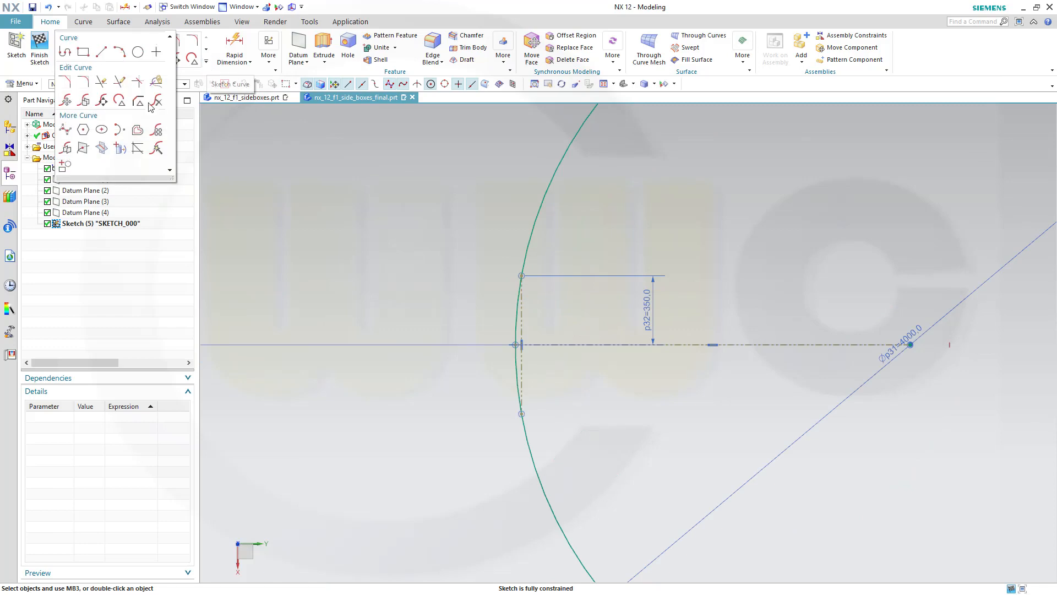
{"action": "left_click", "coordinate": [65, 131]}
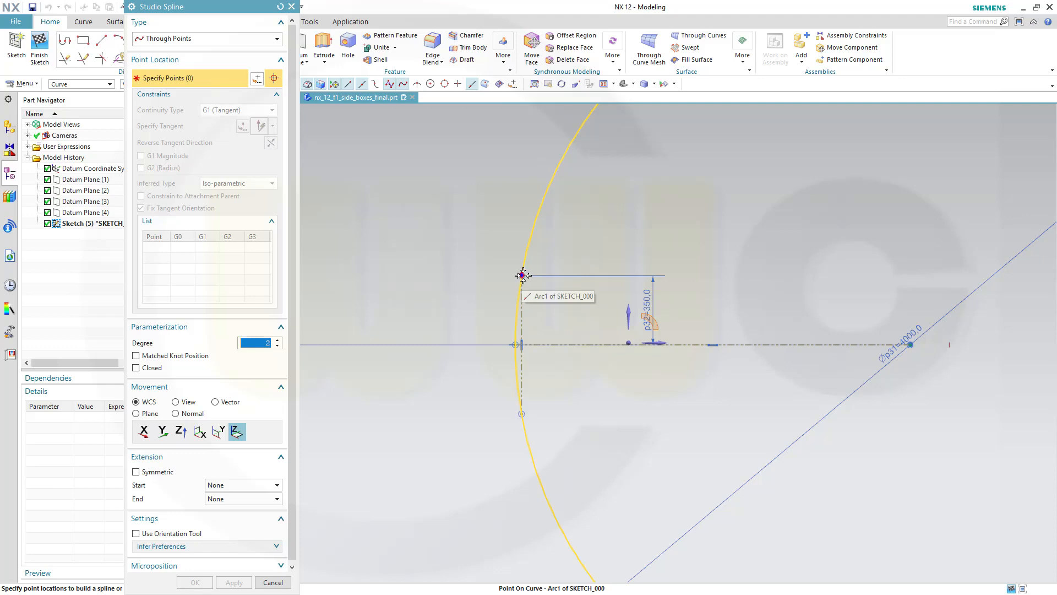
{"action": "left_click", "coordinate": [523, 275]}
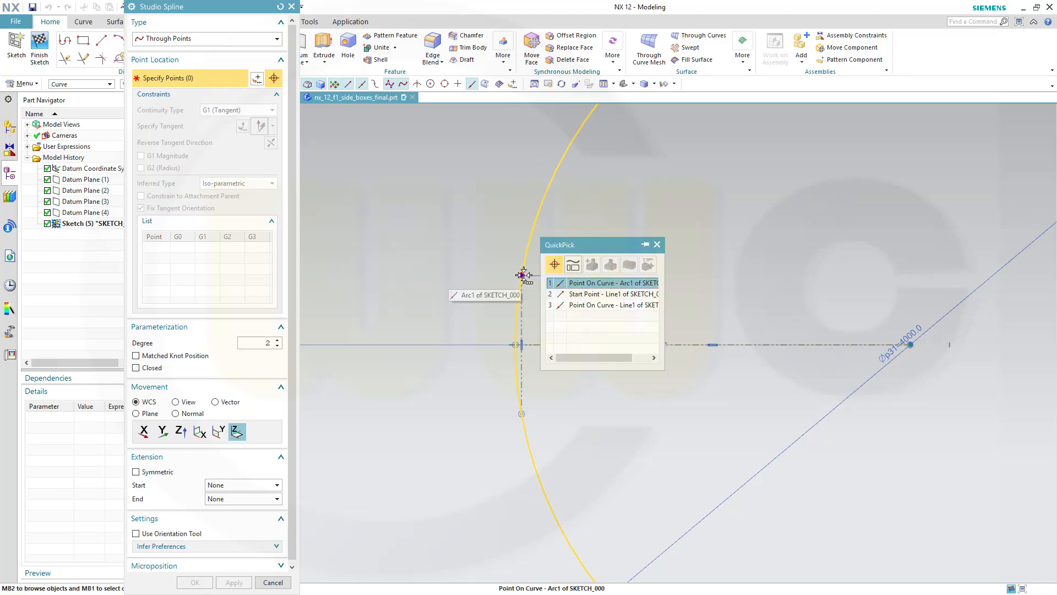
{"action": "left_click", "coordinate": [581, 295]}
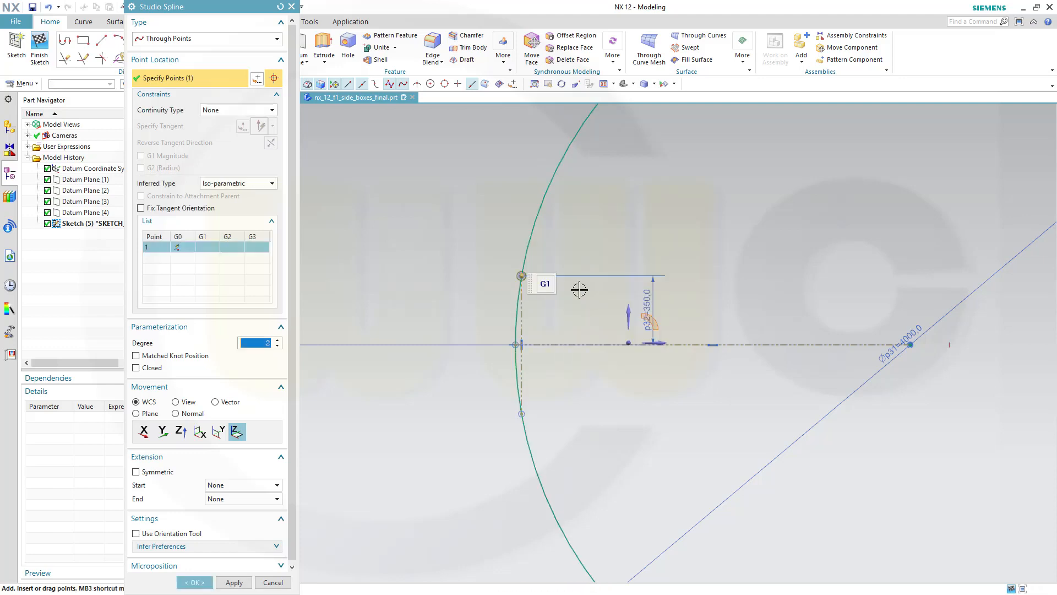
{"action": "left_click", "coordinate": [573, 234]}
{"action": "left_click", "coordinate": [646, 236]}
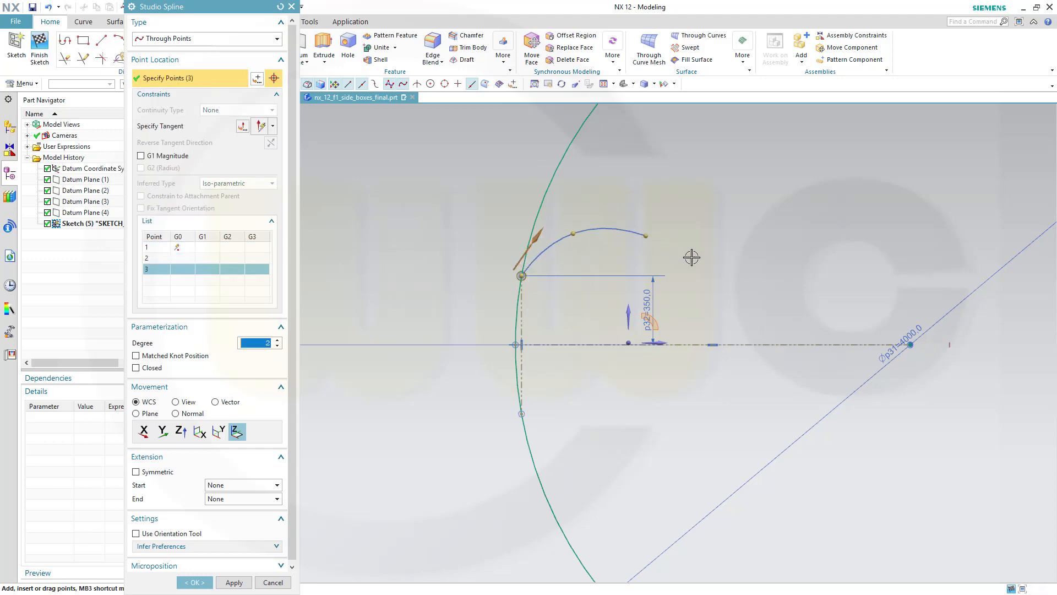
{"action": "left_click", "coordinate": [701, 271]}
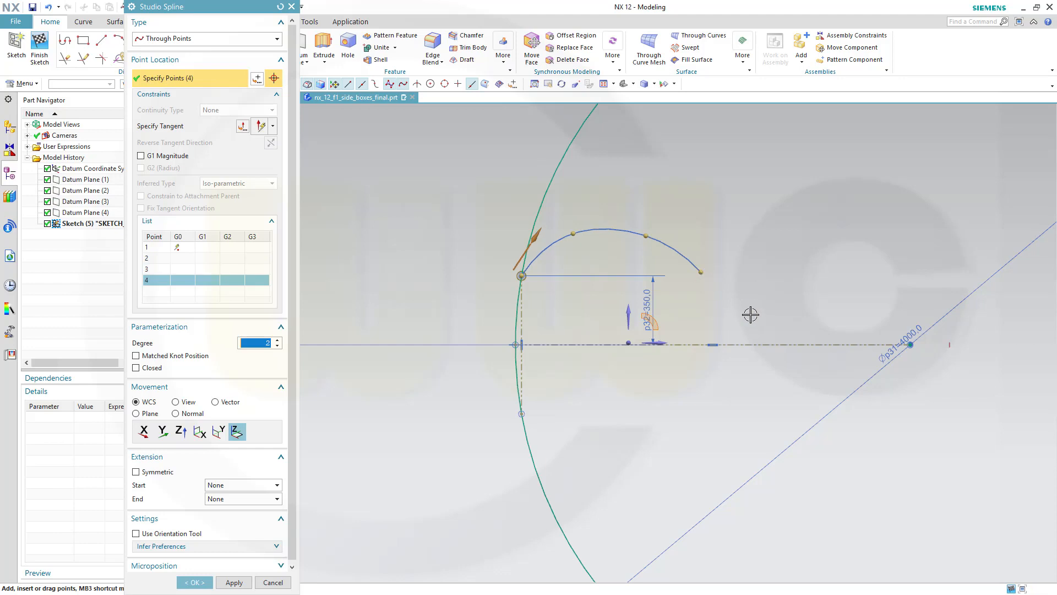
{"action": "left_click", "coordinate": [766, 313]}
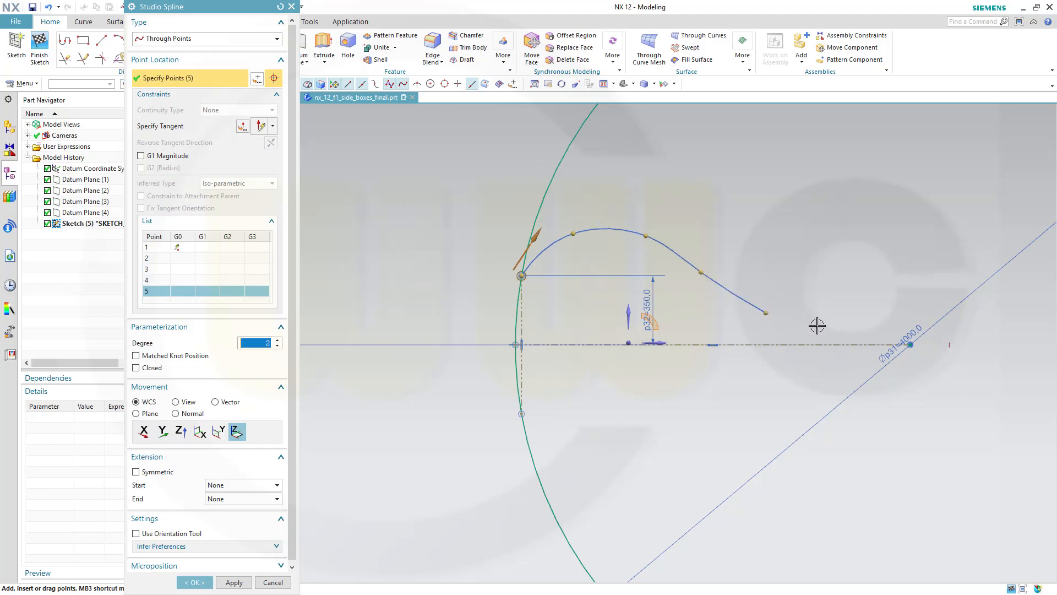
{"action": "left_click", "coordinate": [890, 332]}
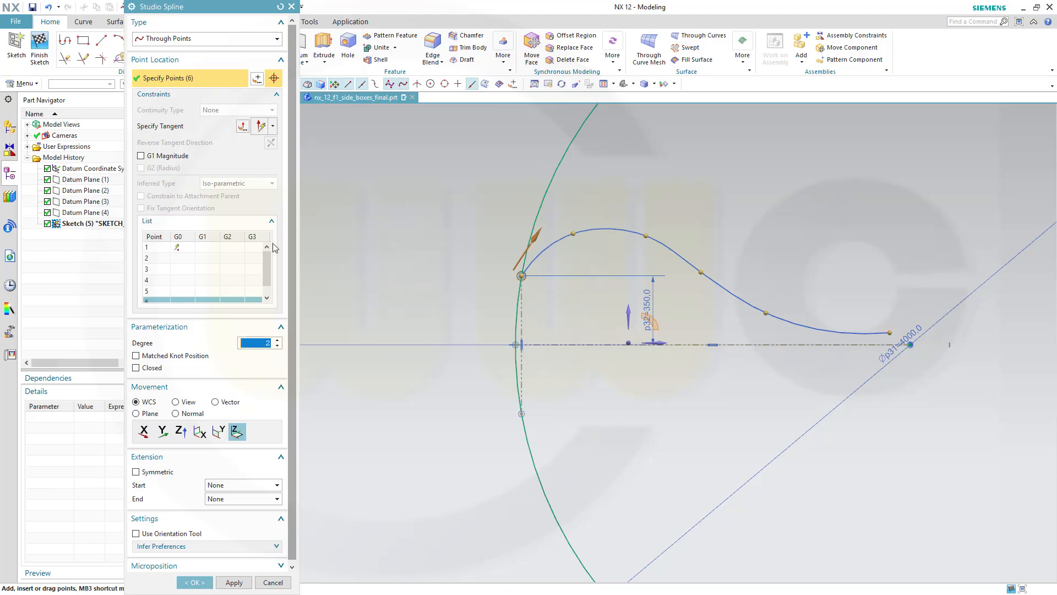
- Make the spline's last point tangent to the X-axis direction, finish the spline and shift its second point slightly upward and toward the circle
{"action": "left_click", "coordinate": [243, 127]}
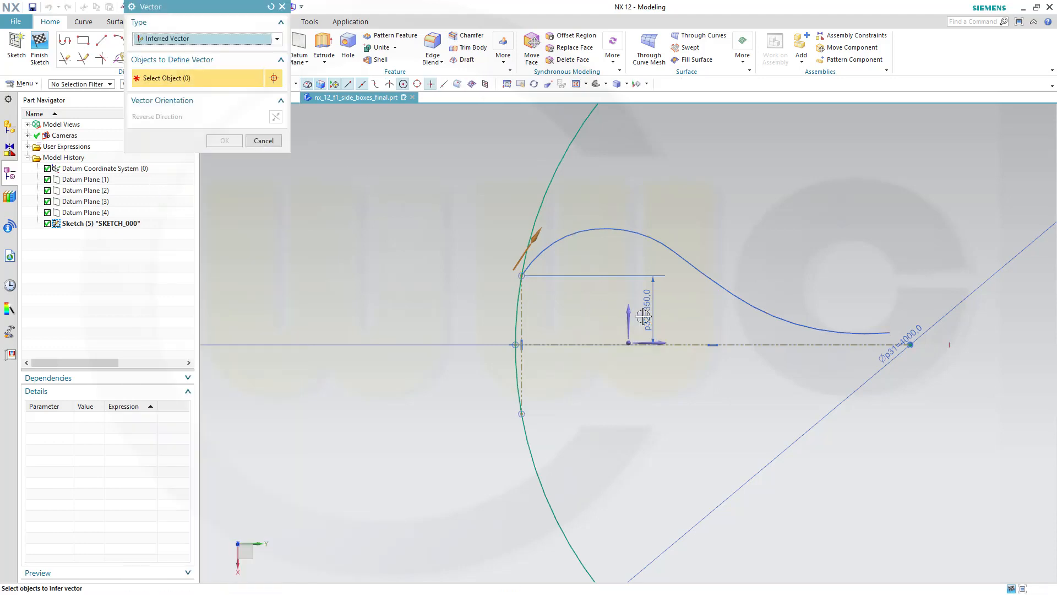
{"action": "left_click", "coordinate": [661, 343]}
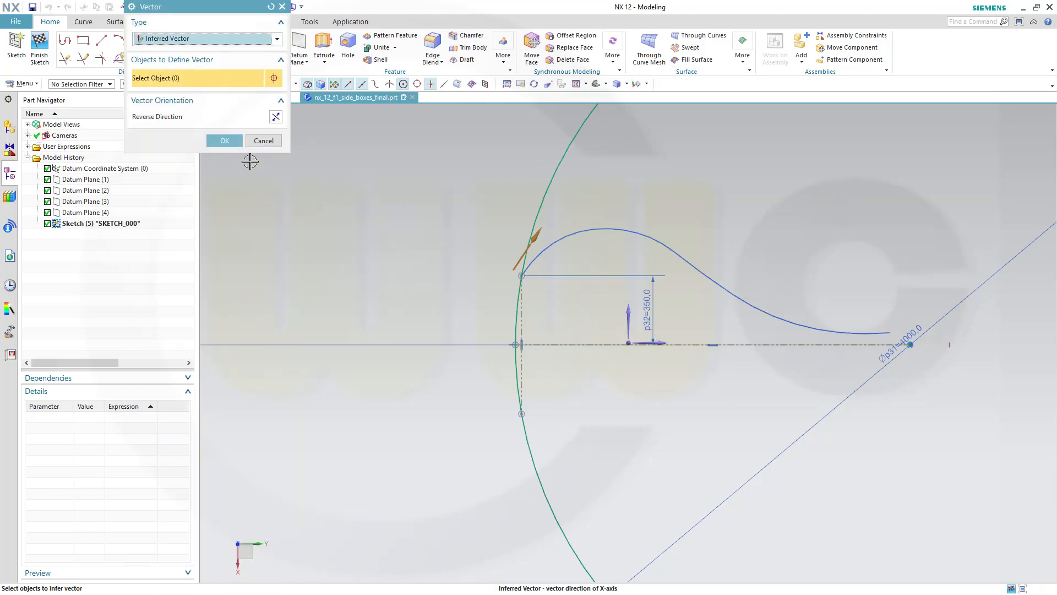
{"action": "left_click", "coordinate": [223, 141]}
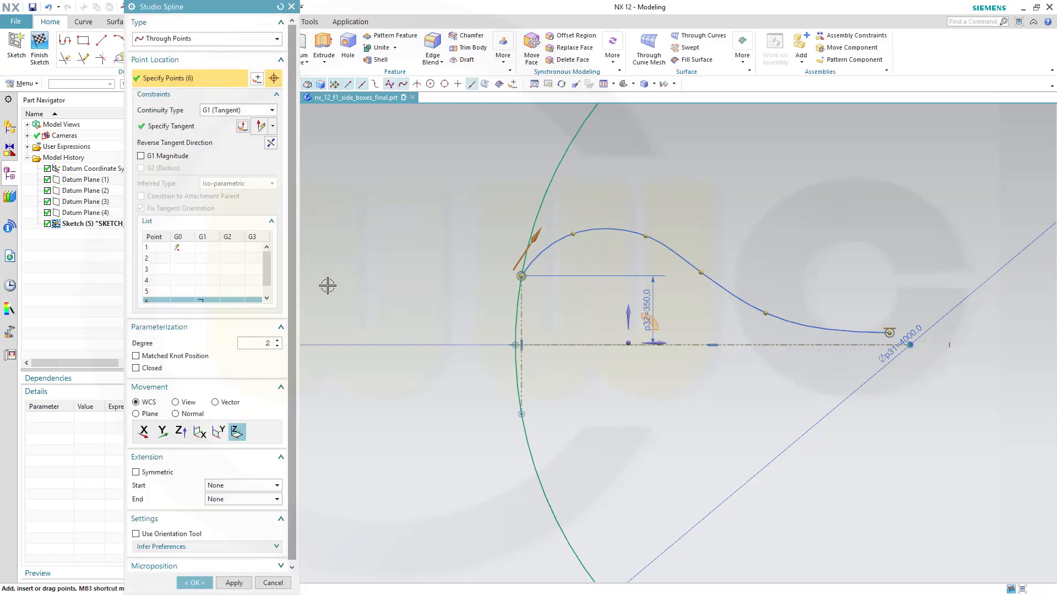
{"action": "left_click", "coordinate": [194, 582]}
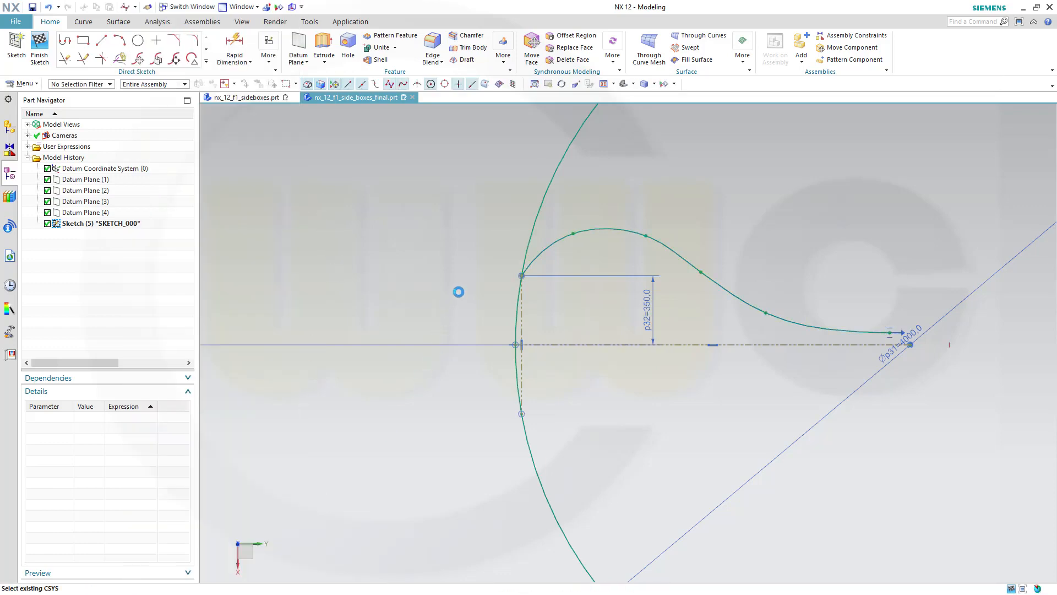
{"action": "left_click_drag", "start_coordinate": [573, 233], "coordinate": [560, 223]}
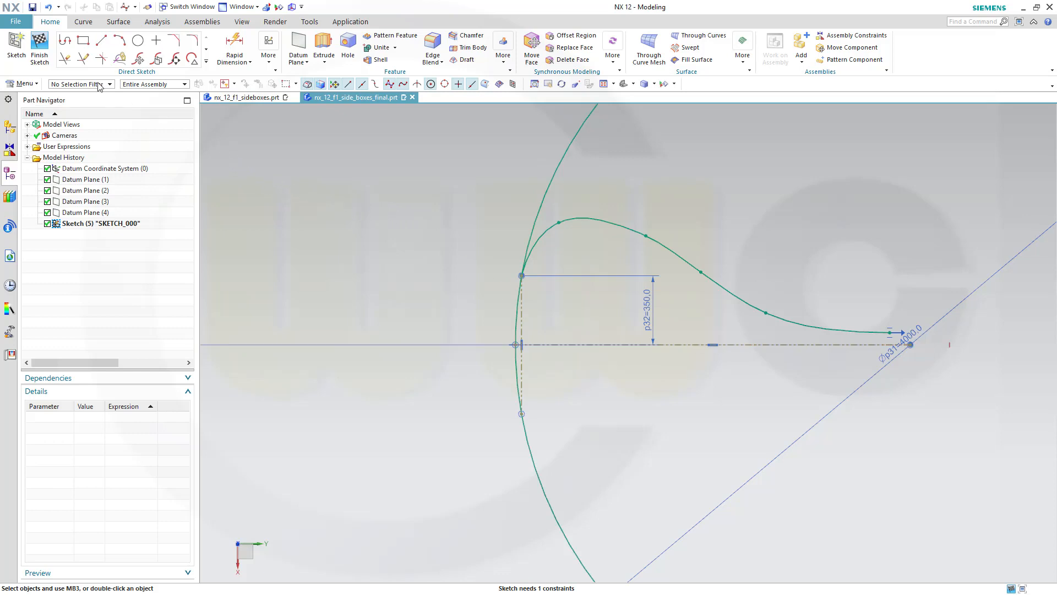
- Quick Trim the circle and the lower half of the vertical reference line, keeping only the arc between the horizontal axis and the spline's start
{"action": "left_click", "coordinate": [65, 58]}
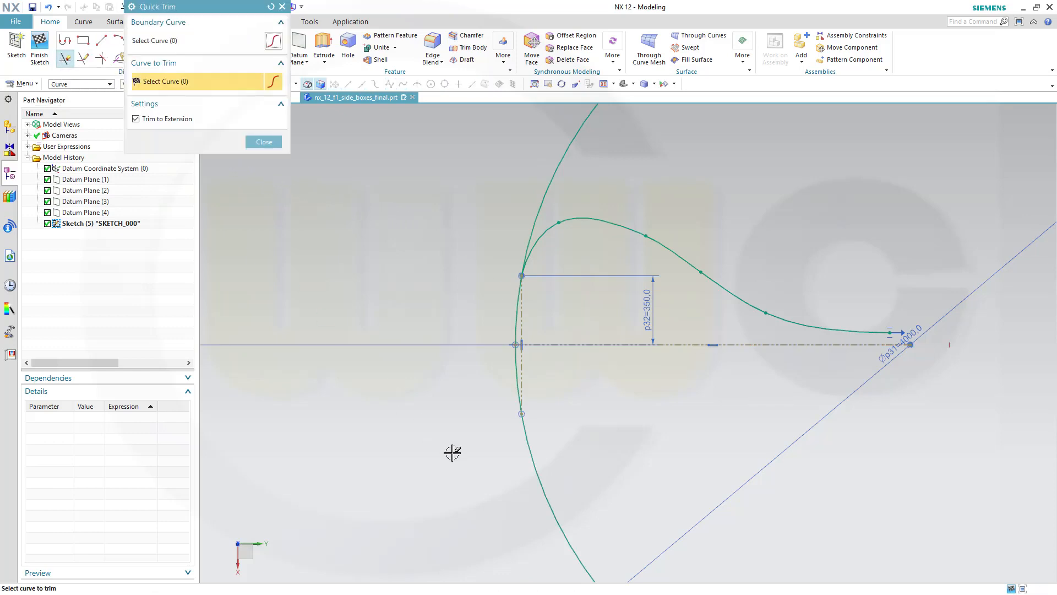
{"action": "left_click_drag", "start_coordinate": [449, 452], "coordinate": [602, 472]}
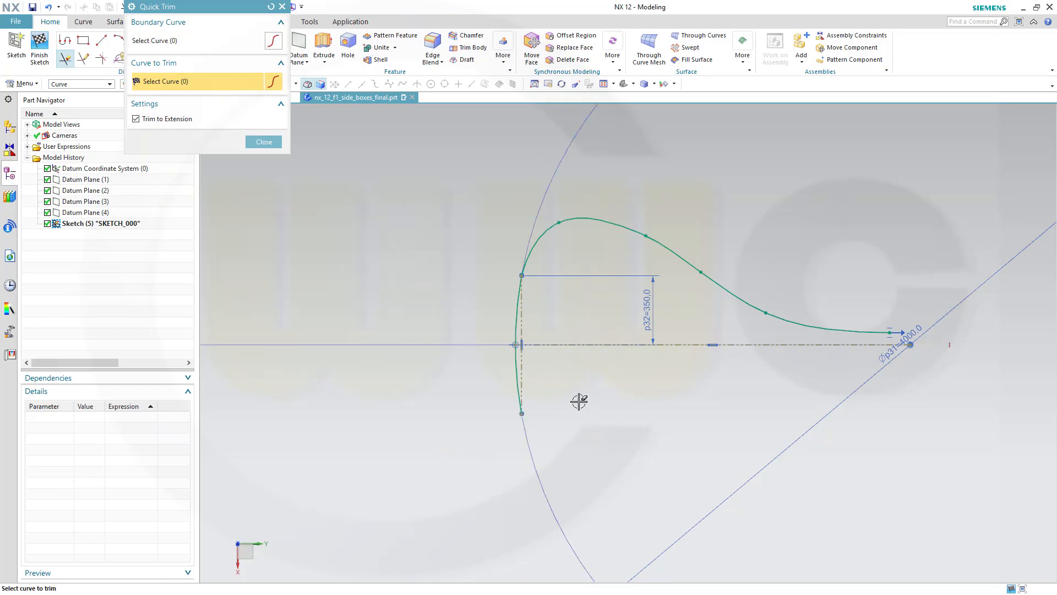
{"action": "left_click_drag", "start_coordinate": [574, 395], "coordinate": [425, 375]}
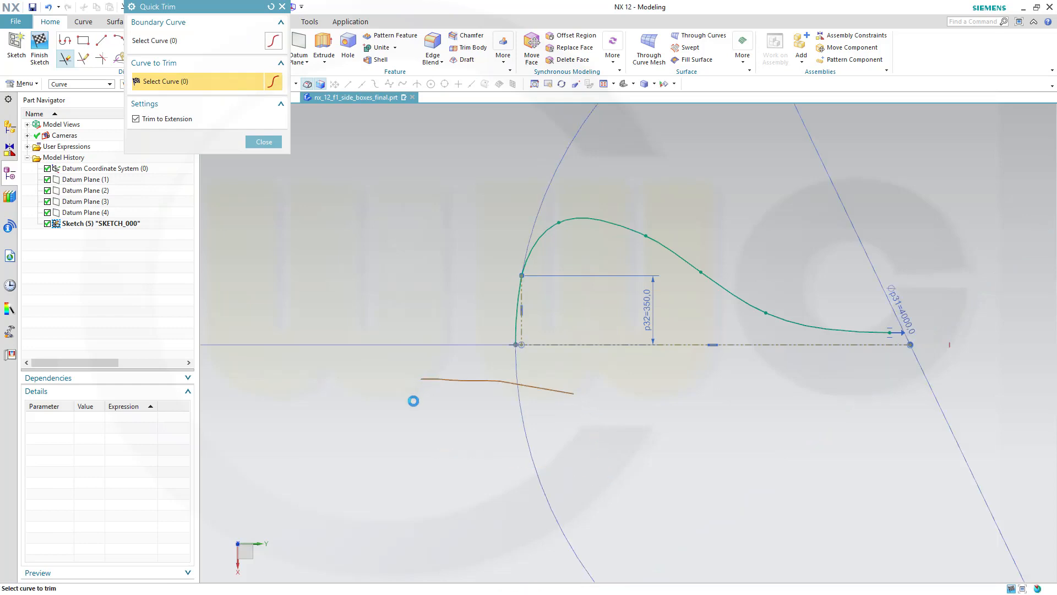
{"action": "scroll", "coordinate": [721, 248], "scroll_direction": "up", "scroll_amount": 1}
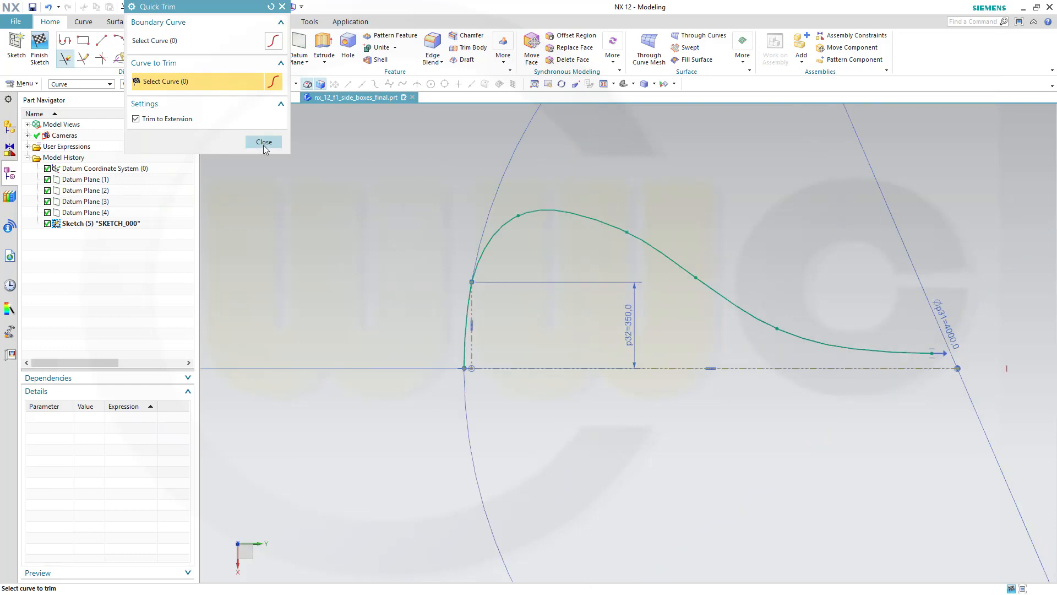
{"action": "left_click", "coordinate": [264, 142]}
- Apply a tangent constraint between the remaining arc and the spline
{"action": "scroll", "coordinate": [467, 330], "scroll_direction": "down", "scroll_amount": 2}
{"action": "scroll", "coordinate": [474, 330], "scroll_direction": "up", "scroll_amount": 1}
{"action": "scroll", "coordinate": [484, 271], "scroll_direction": "up", "scroll_amount": 2}
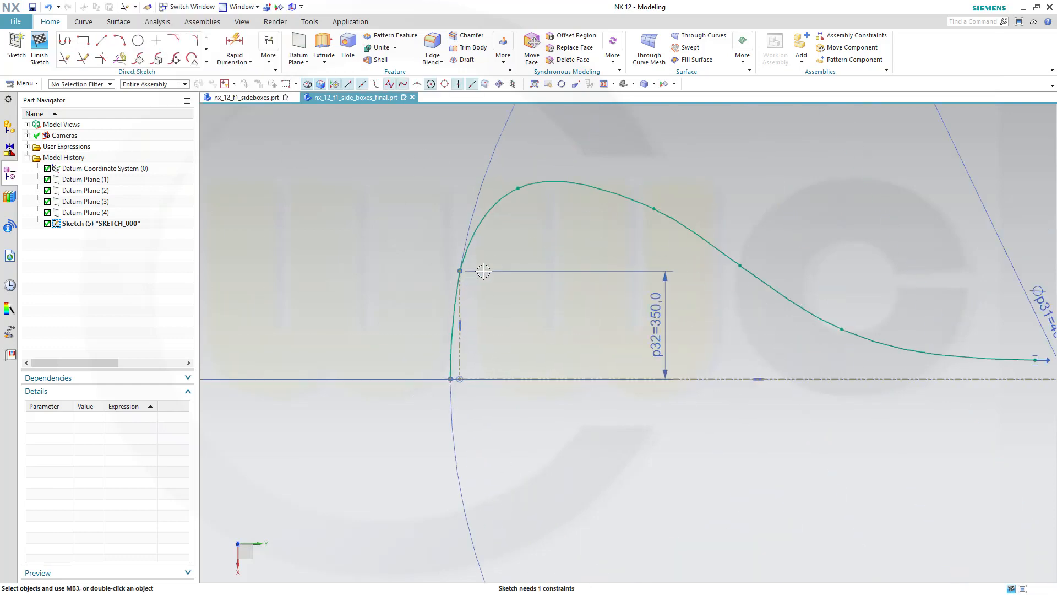
{"action": "scroll", "coordinate": [464, 305], "scroll_direction": "up", "scroll_amount": 1}
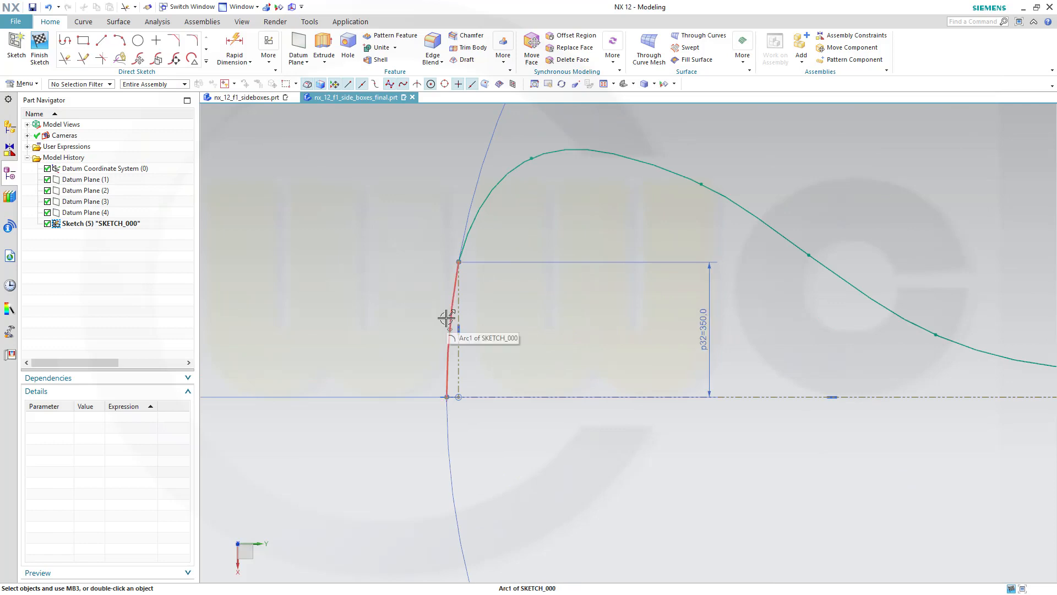
{"action": "left_click", "coordinate": [446, 318]}
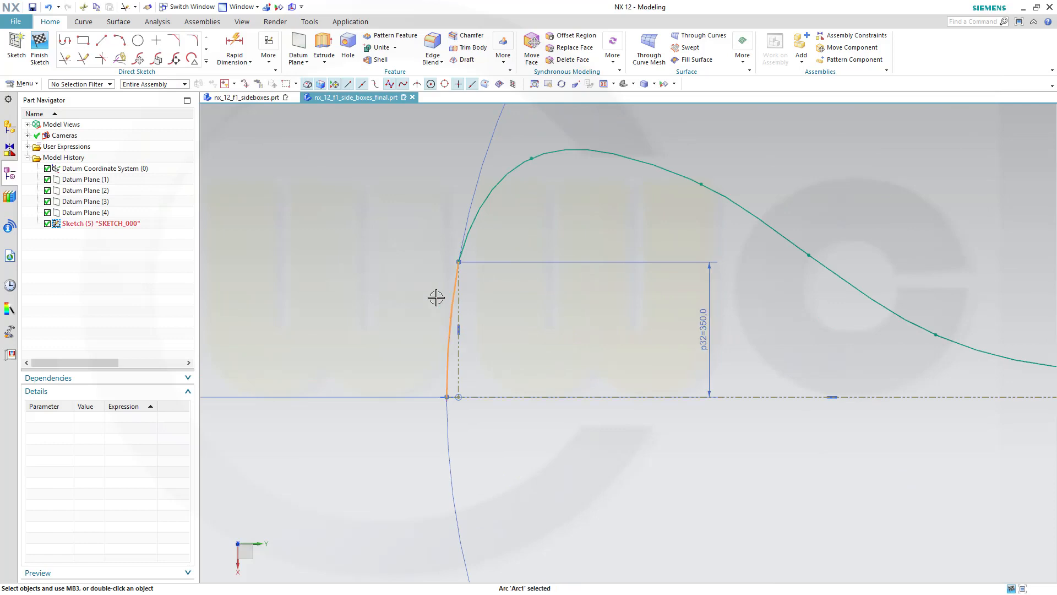
{"action": "left_click", "coordinate": [471, 229]}
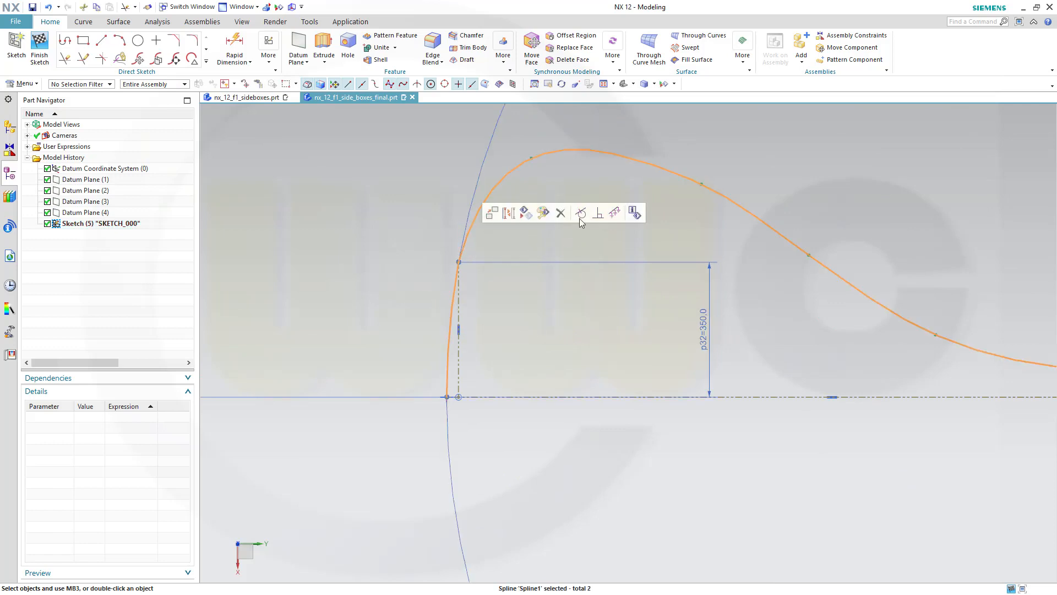
{"action": "left_click", "coordinate": [582, 215]}
{"action": "scroll", "coordinate": [716, 306], "scroll_direction": "down", "scroll_amount": 2}
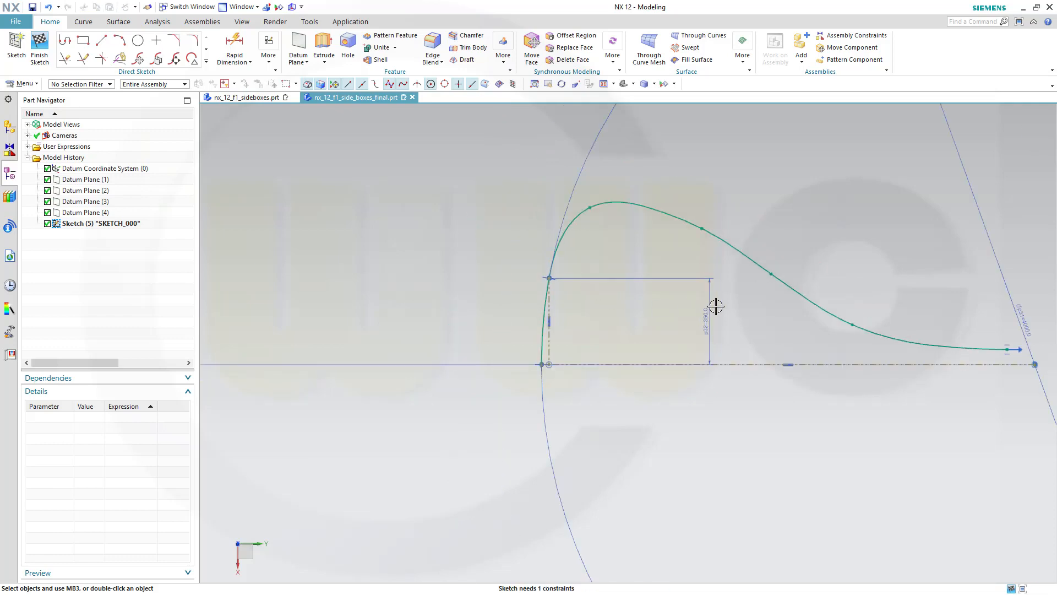
- Reshape the spline by moving its second and third points up and to the right, and nudging the fourth and fifth points for a smoother descent
{"action": "scroll", "coordinate": [644, 254], "scroll_direction": "down", "scroll_amount": 3}
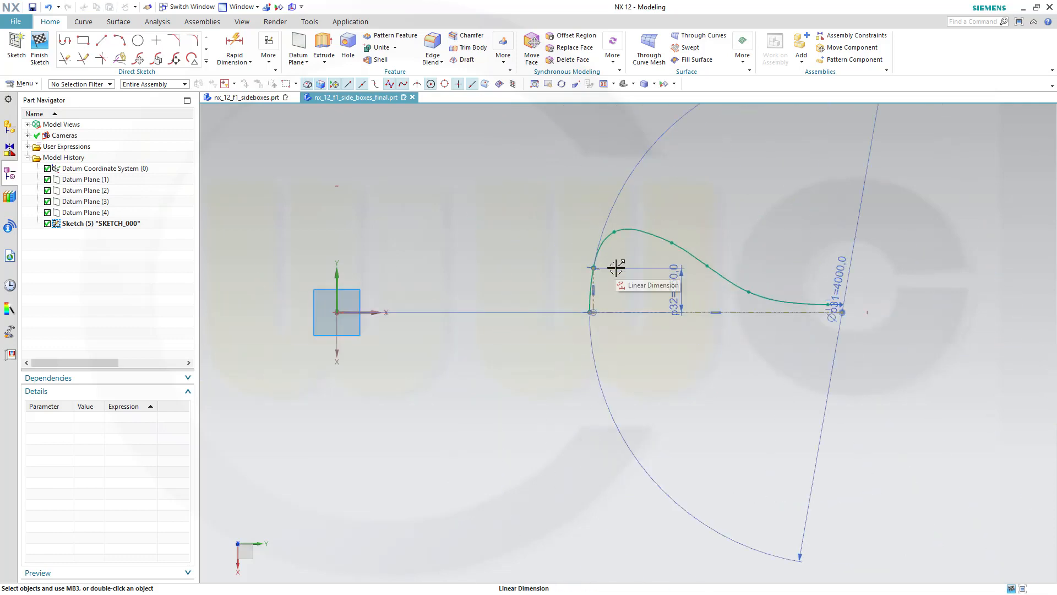
{"action": "scroll", "coordinate": [617, 248], "scroll_direction": "up", "scroll_amount": 2}
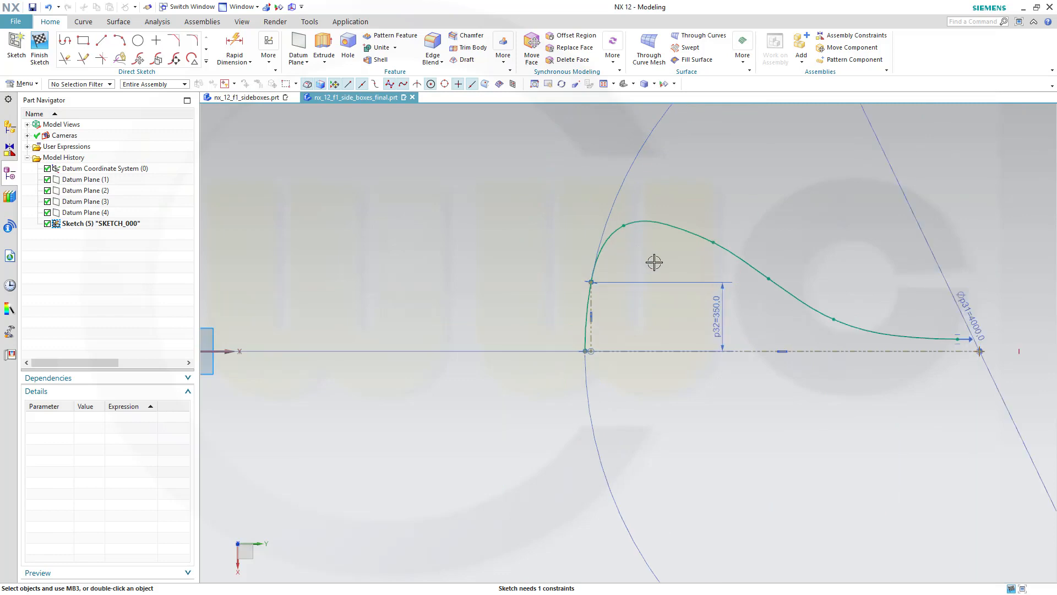
{"action": "scroll", "coordinate": [648, 264], "scroll_direction": "up", "scroll_amount": 1}
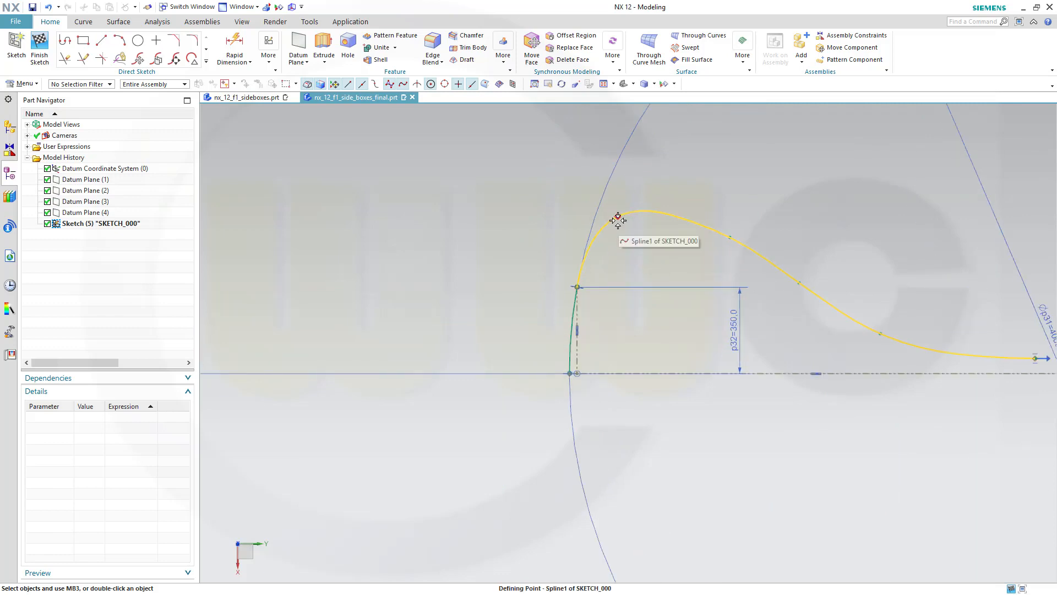
{"action": "left_click_drag", "start_coordinate": [621, 215], "coordinate": [632, 205]}
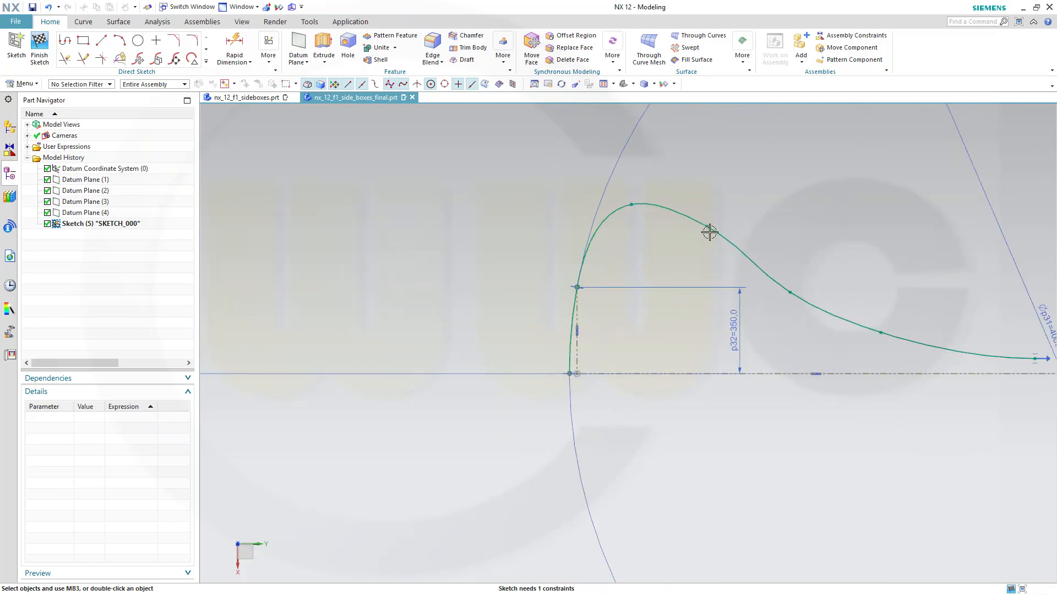
{"action": "left_click_drag", "start_coordinate": [707, 226], "coordinate": [718, 211]}
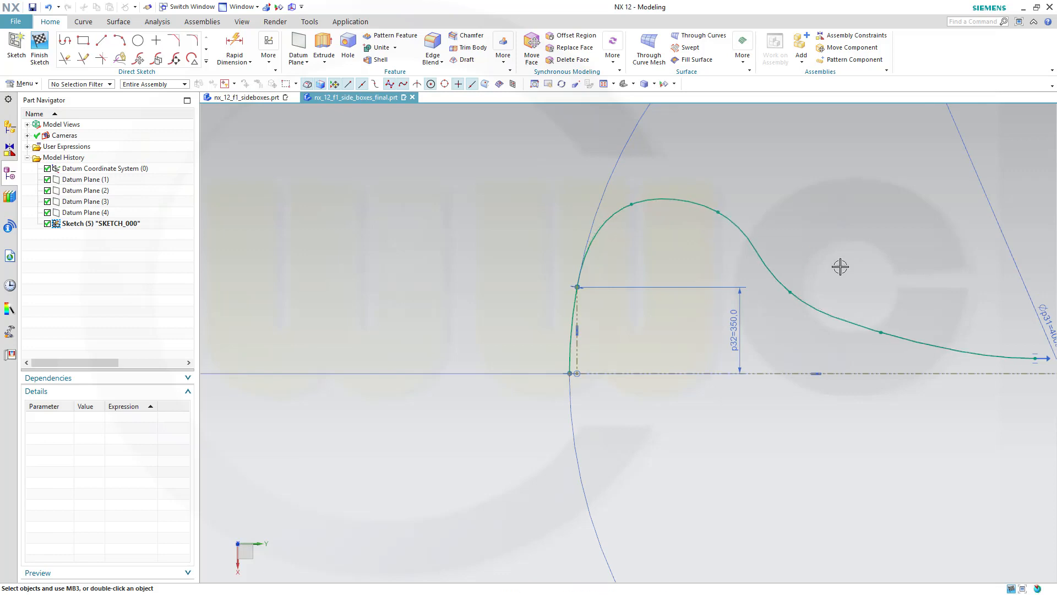
{"action": "left_click_drag", "start_coordinate": [790, 289], "coordinate": [797, 287]}
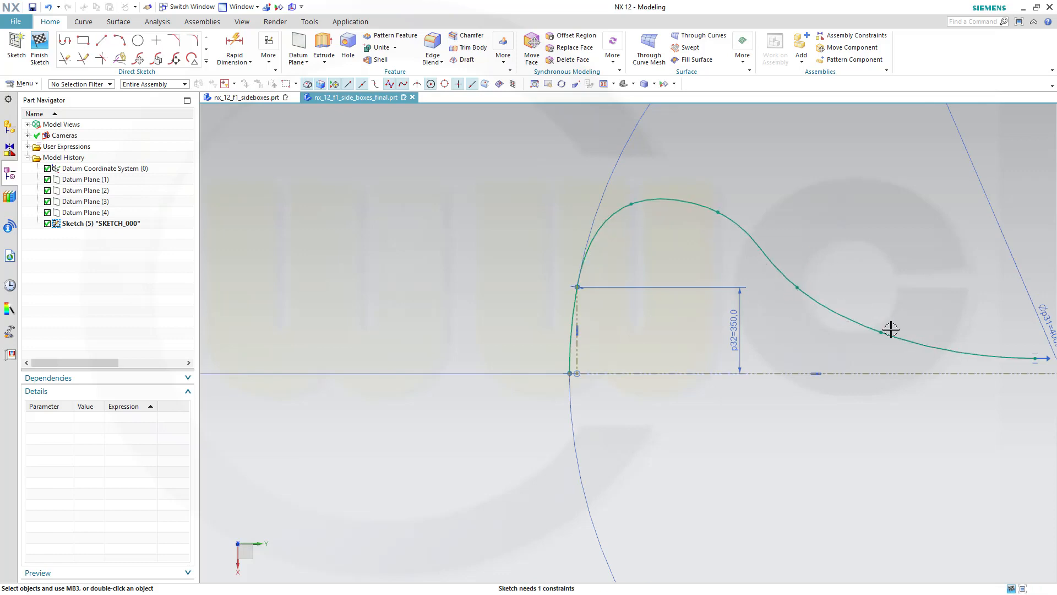
{"action": "left_click_drag", "start_coordinate": [883, 333], "coordinate": [884, 335]}
- Constrain the spline's free end point to lie on Datum Plane (1) beyond the circle's centre
{"action": "mouse_move", "coordinate": [986, 411]}
{"action": "middle_mouse_down", "text": "shift"}
{"action": "mouse_move", "coordinate": [831, 444]}
{"action": "mouse_move", "coordinate": [856, 399]}
{"action": "middle_mouse_up", "text": "shift"}
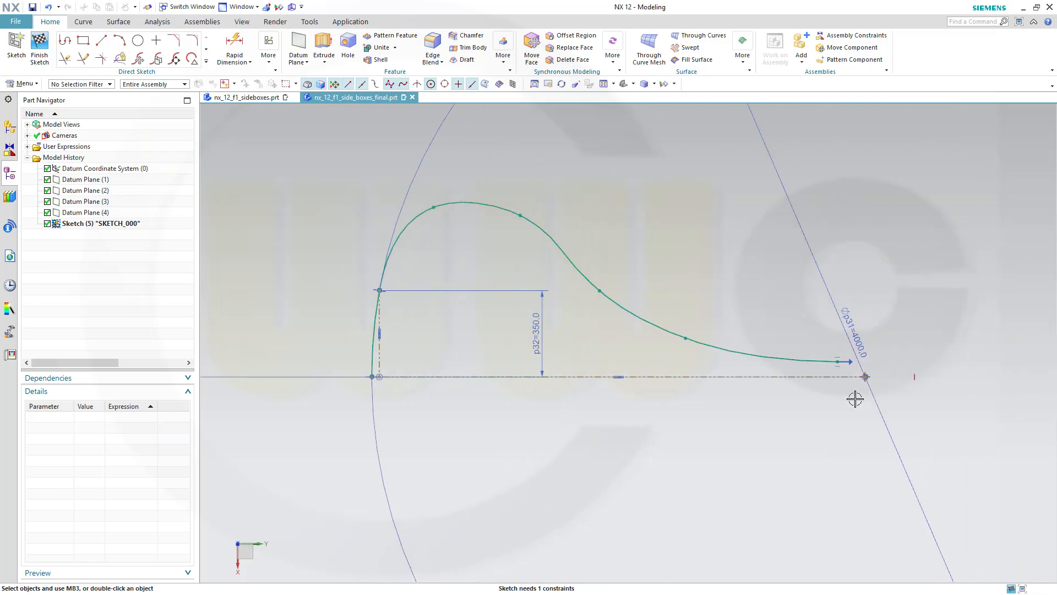
{"action": "scroll", "coordinate": [833, 358], "scroll_direction": "up", "scroll_amount": 5}
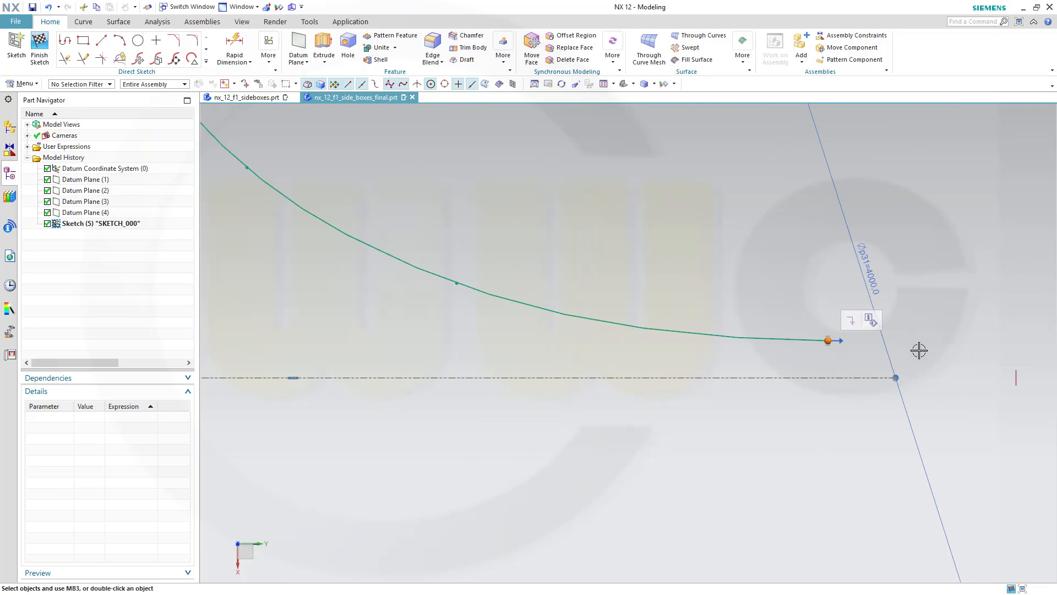
{"action": "left_click", "coordinate": [1019, 375]}
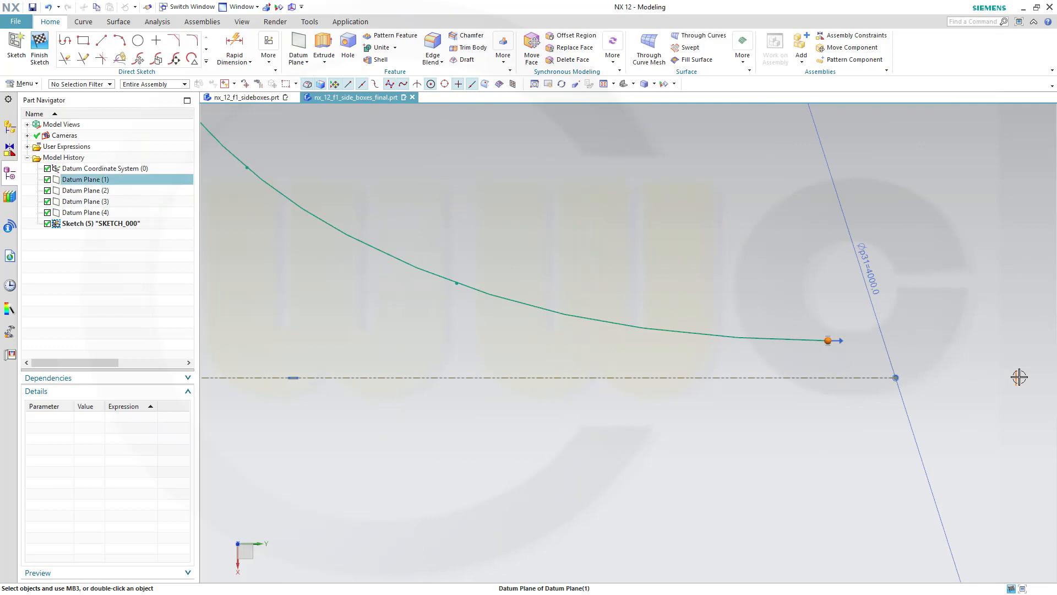
{"action": "left_click", "coordinate": [988, 357]}
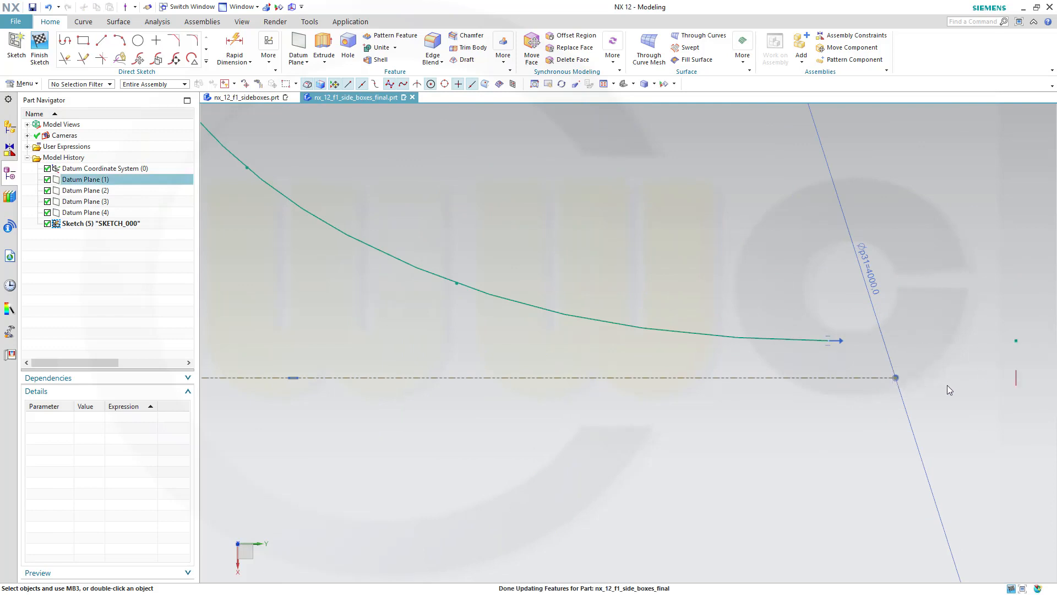
- Smooth the spline's descending part by raising its fourth point slightly and shifting its fifth point toward the end
{"action": "scroll", "coordinate": [846, 384], "scroll_direction": "down", "scroll_amount": 3}
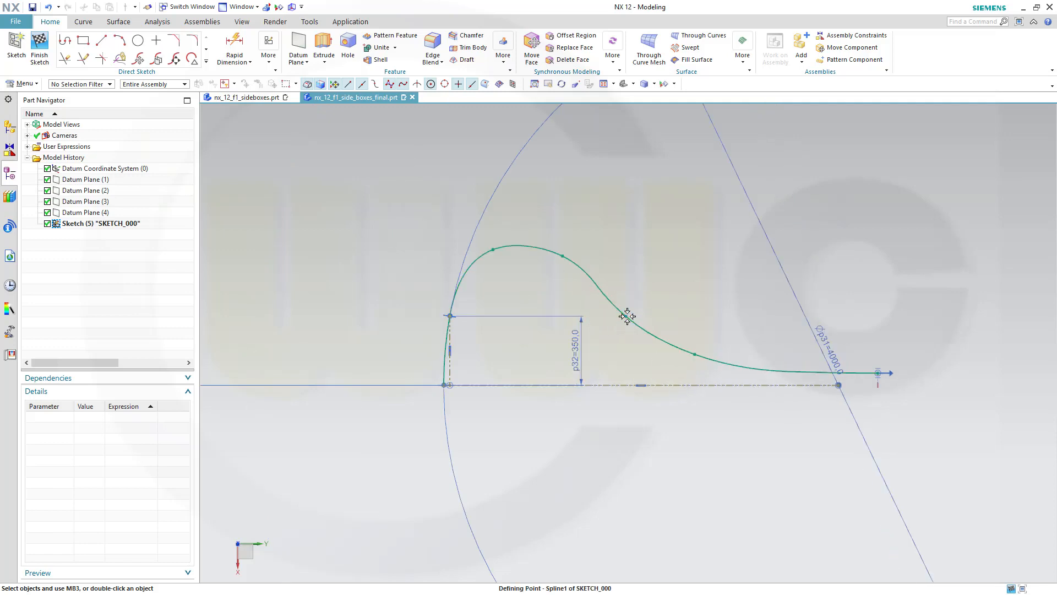
{"action": "left_click_drag", "start_coordinate": [630, 310], "coordinate": [627, 312]}
{"action": "left_click_drag", "start_coordinate": [694, 354], "coordinate": [711, 353]}
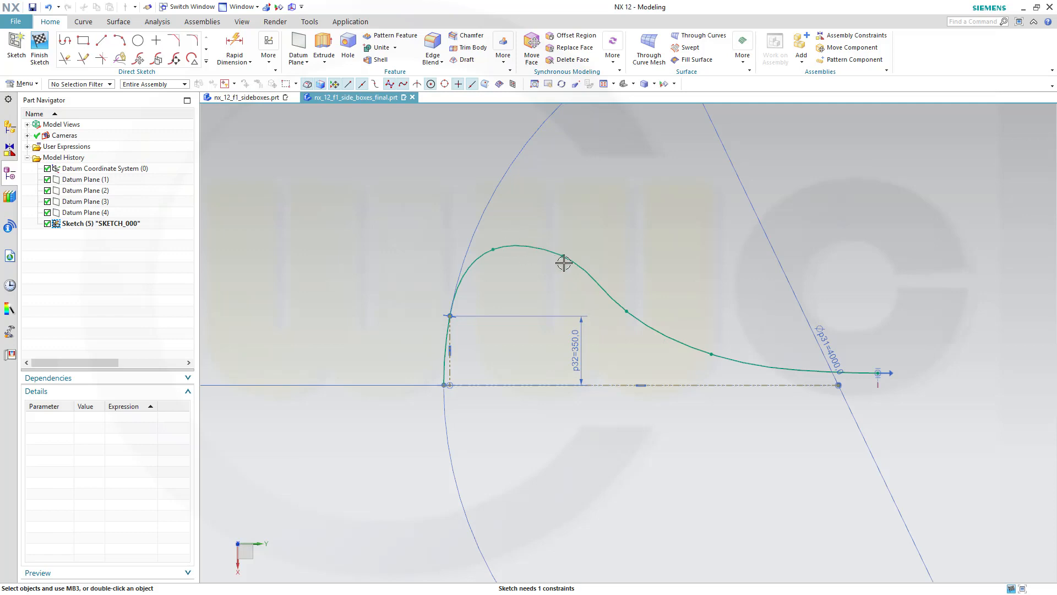
- Move the spline's fourth point slightly right and down to smooth the descent, and finish the sketch
{"action": "left_click_drag", "start_coordinate": [626, 310], "coordinate": [636, 315]}
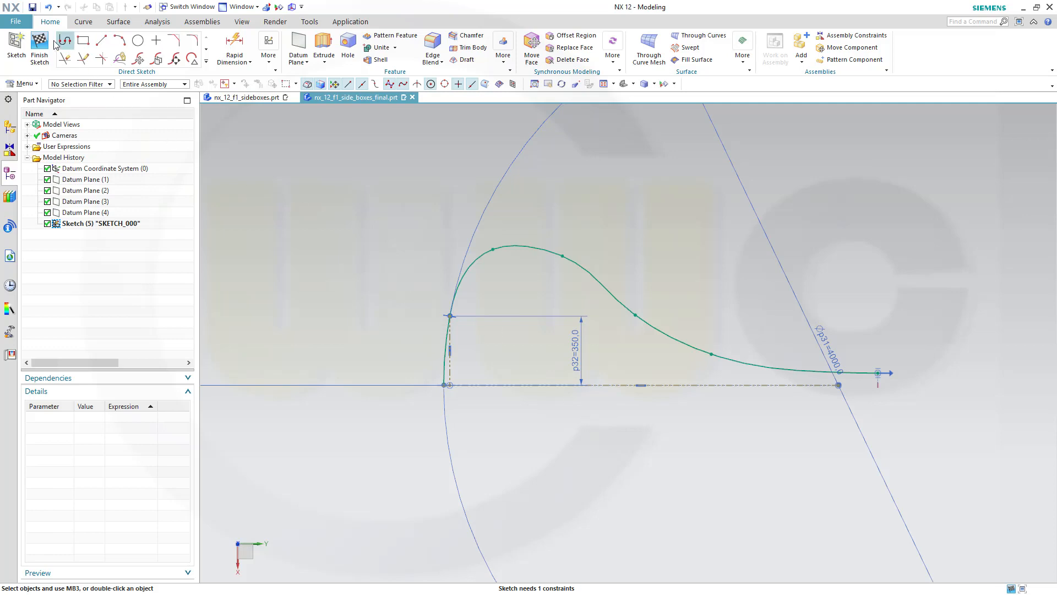
{"action": "left_click", "coordinate": [39, 49]}
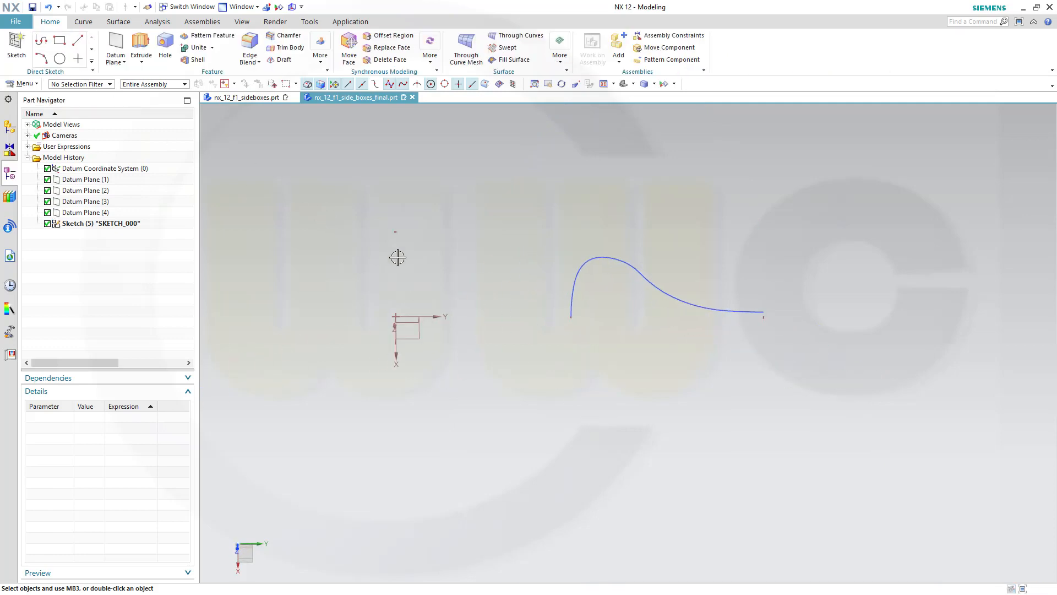
{"action": "middle_click_drag", "start_coordinate": [491, 297], "coordinate": [551, 329]}
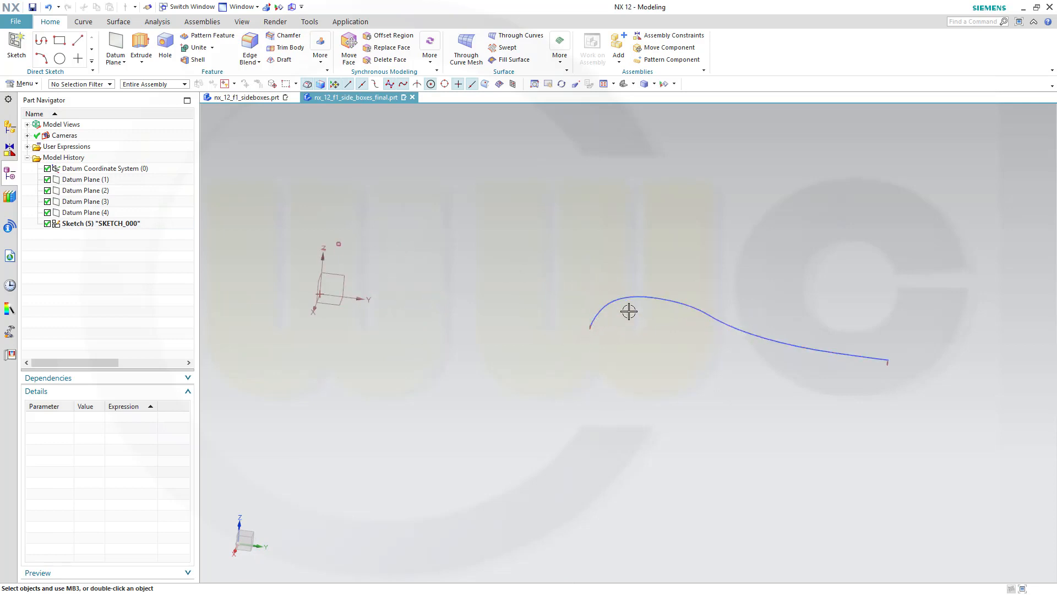
- Copy Sketch (5) and paste it twice, accepting the default datum references for both copies
{"action": "left_click", "coordinate": [119, 224]}
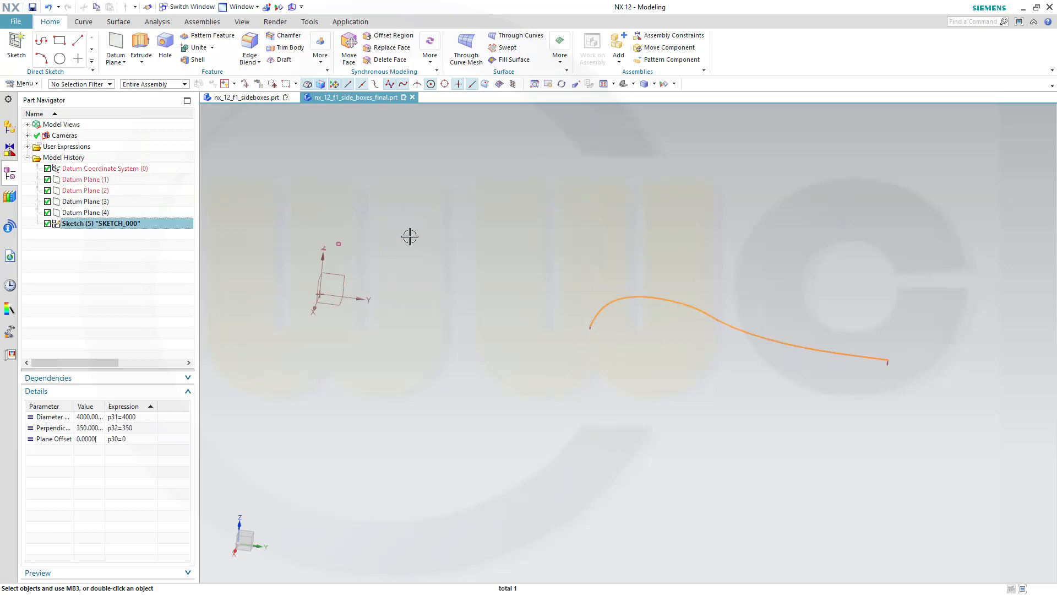
{"action": "key", "text": "Escape"}
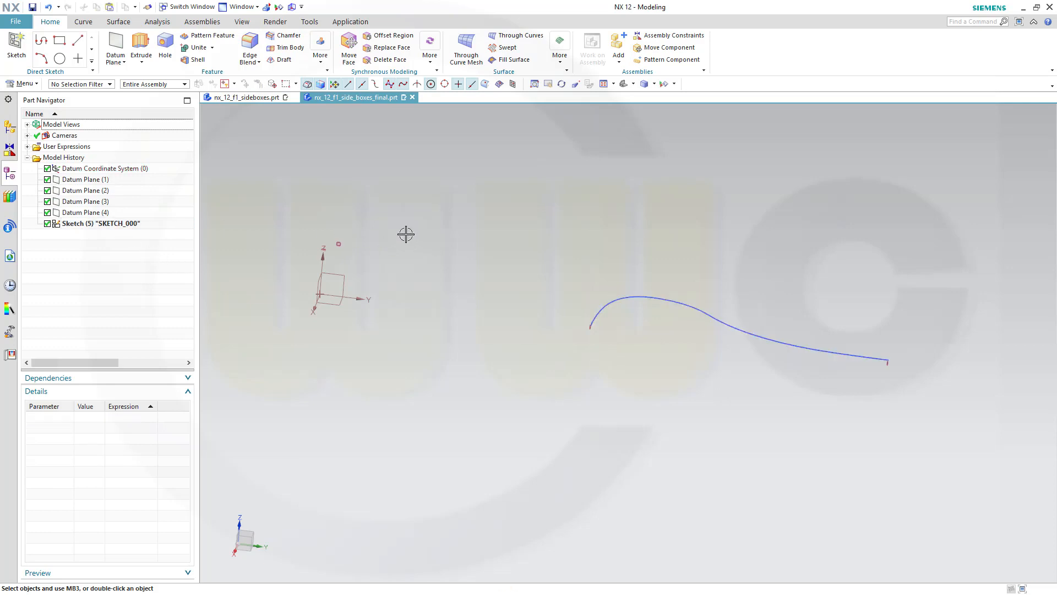
{"action": "key", "text": "ctrl+v"}
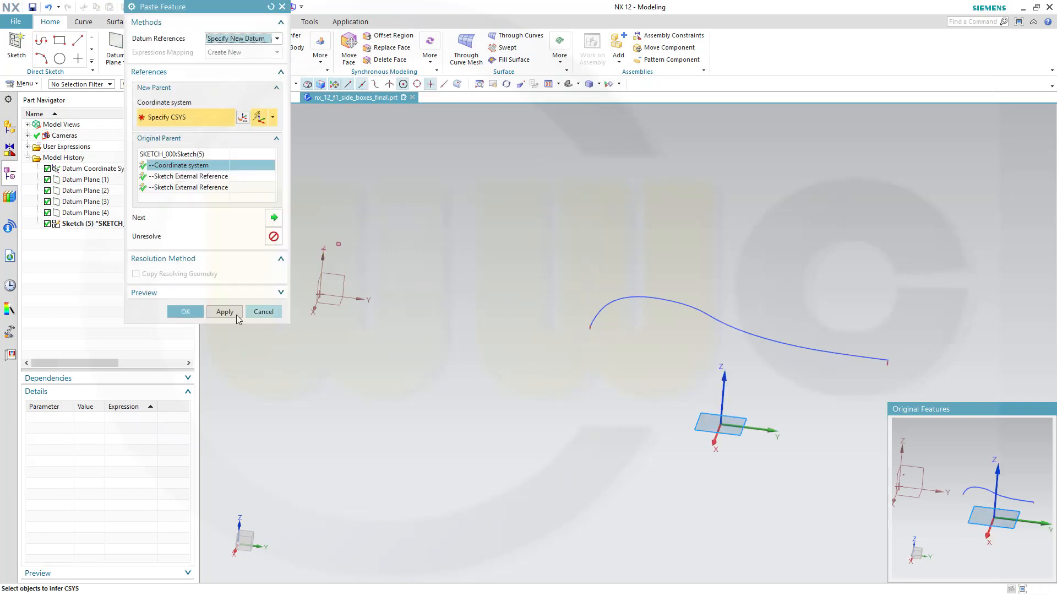
{"action": "left_click", "coordinate": [182, 311]}
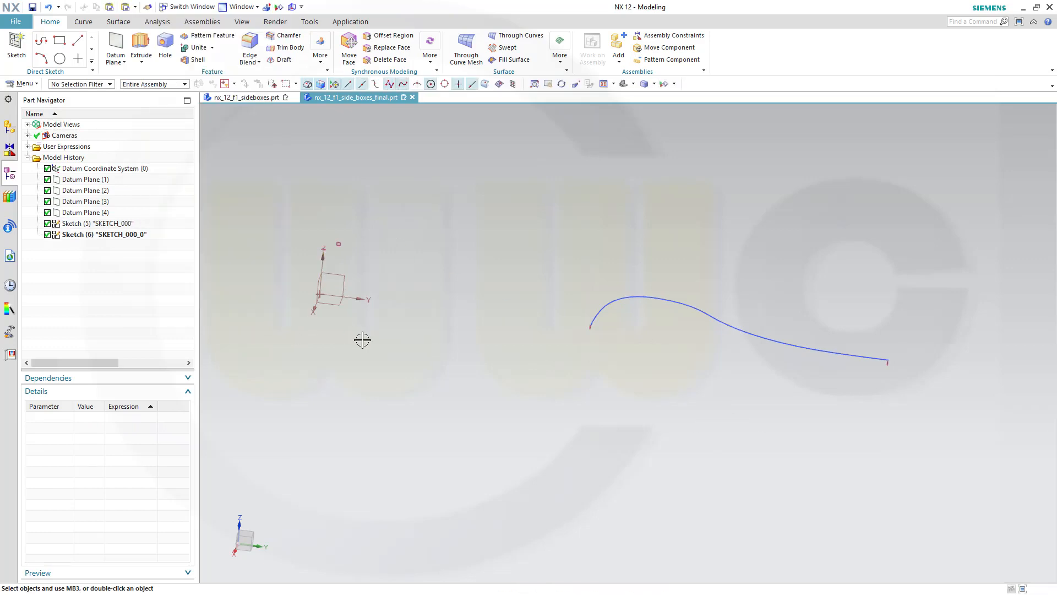
{"action": "key", "text": "ctrl+v"}
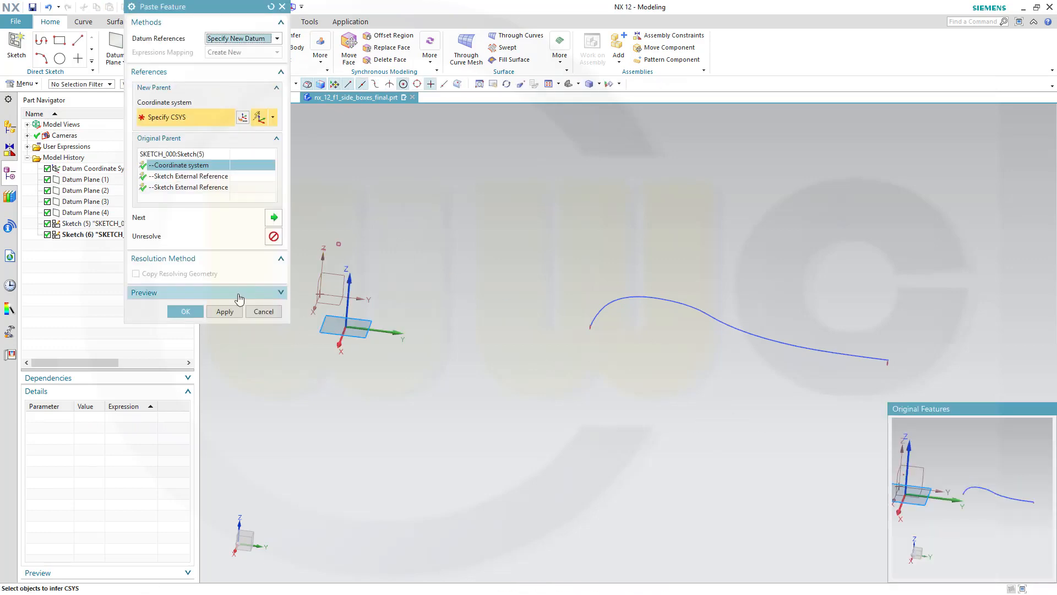
{"action": "middle_click", "coordinate": [213, 319]}
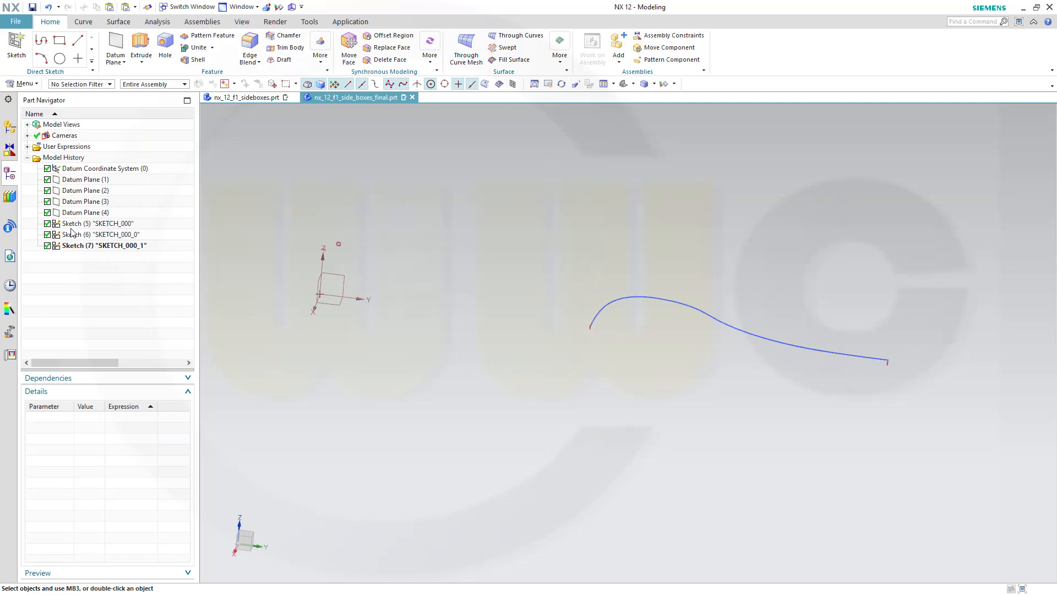
- Suppress Sketch (5) and Sketch (7), and open the first copy, Sketch (6), for editing
{"action": "left_click", "coordinate": [47, 223]}
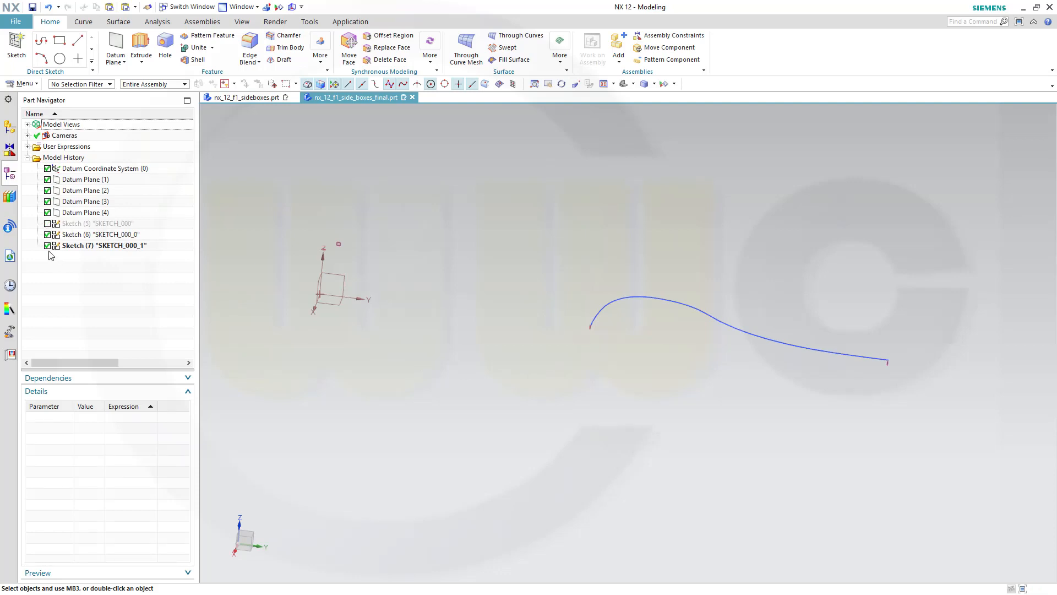
{"action": "left_click", "coordinate": [48, 246]}
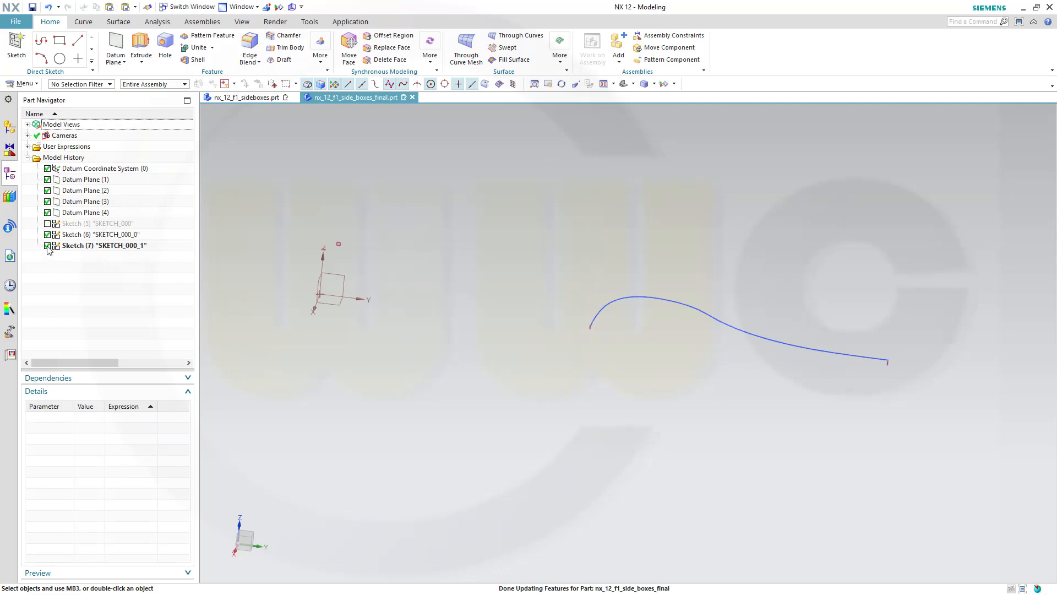
{"action": "double_click", "coordinate": [96, 236]}
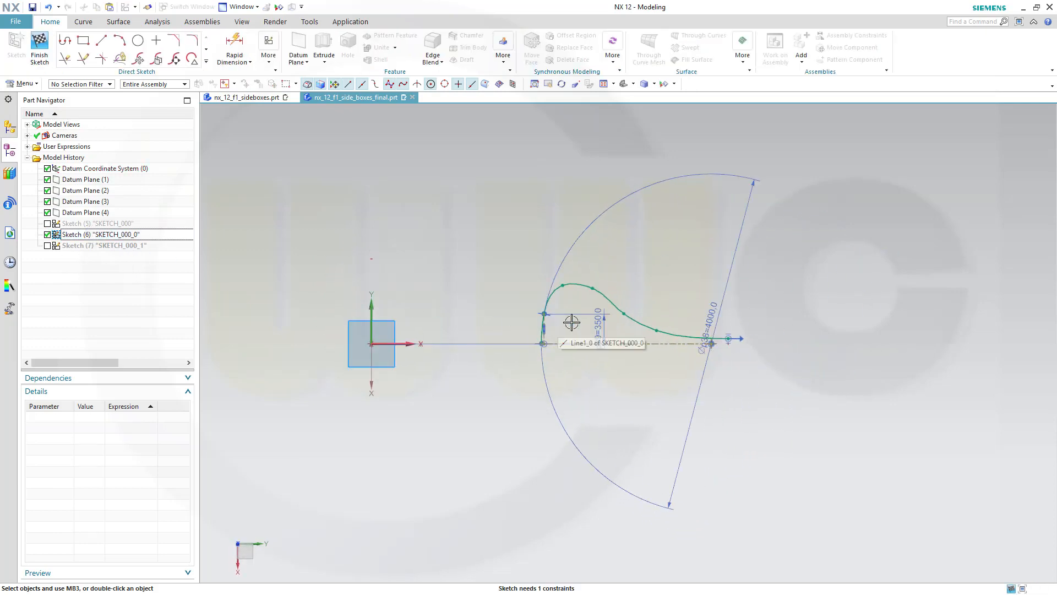
- Delete the constraint that fixes the arc's lower end point to the datum plane in Sketch (6)
{"action": "scroll", "coordinate": [572, 322], "scroll_direction": "up", "scroll_amount": 3}
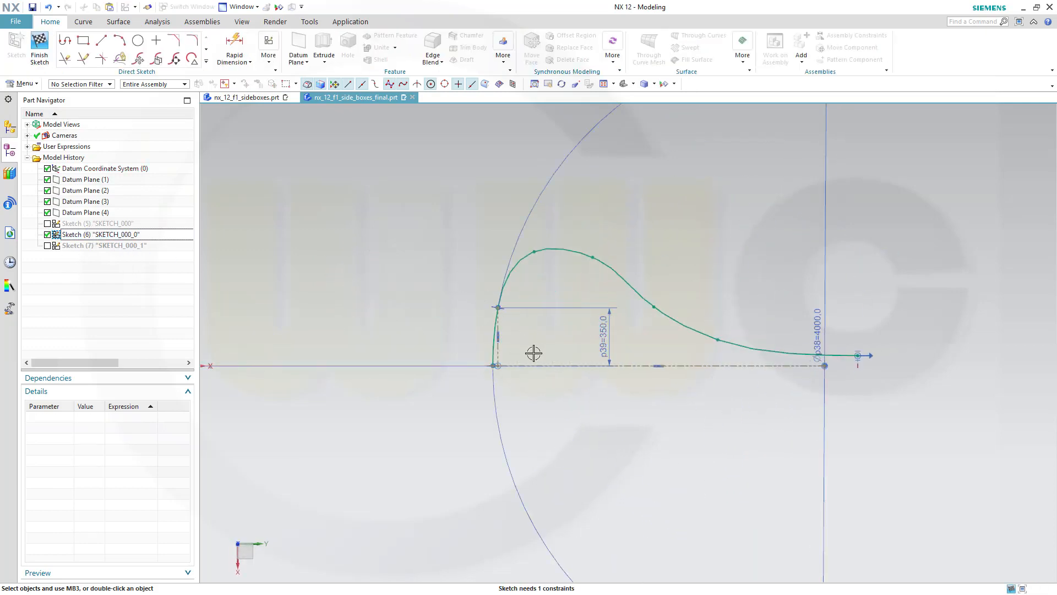
{"action": "scroll", "coordinate": [564, 380], "scroll_direction": "up", "scroll_amount": 8}
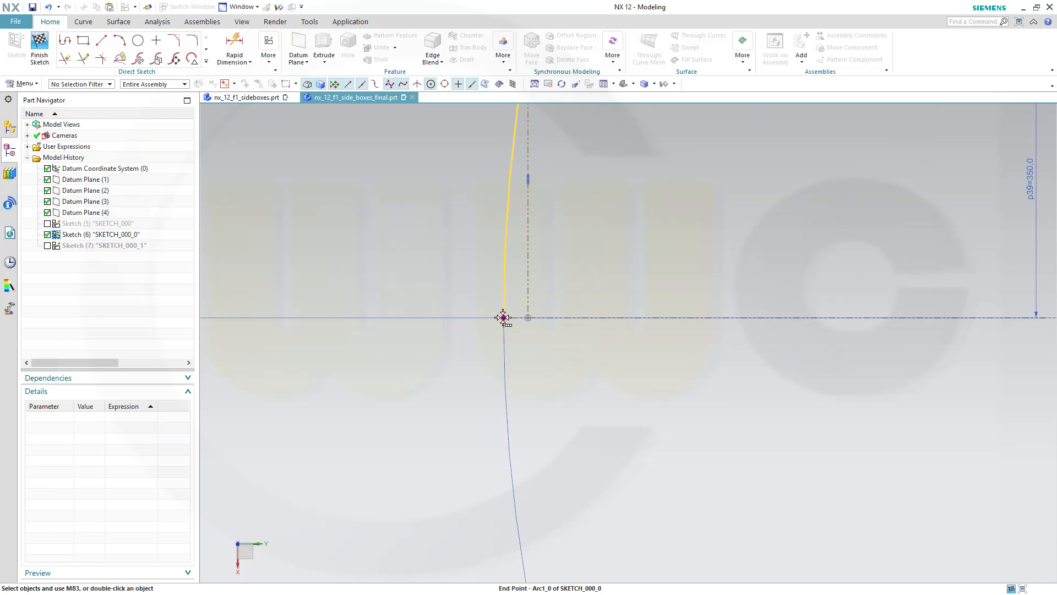
{"action": "left_click", "coordinate": [503, 317]}
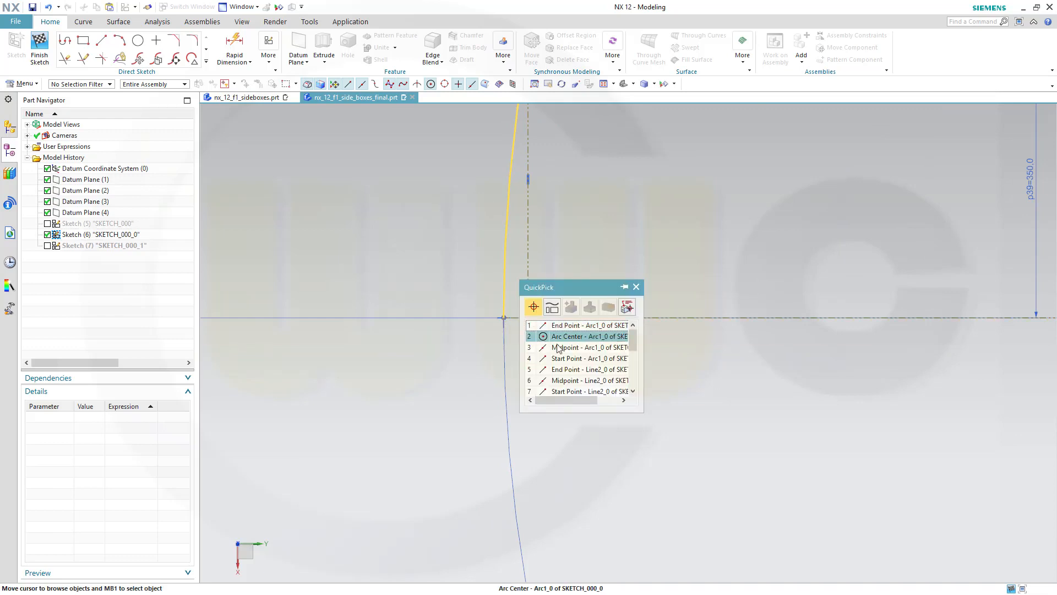
{"action": "scroll", "coordinate": [572, 365], "scroll_direction": "down", "scroll_amount": 2}
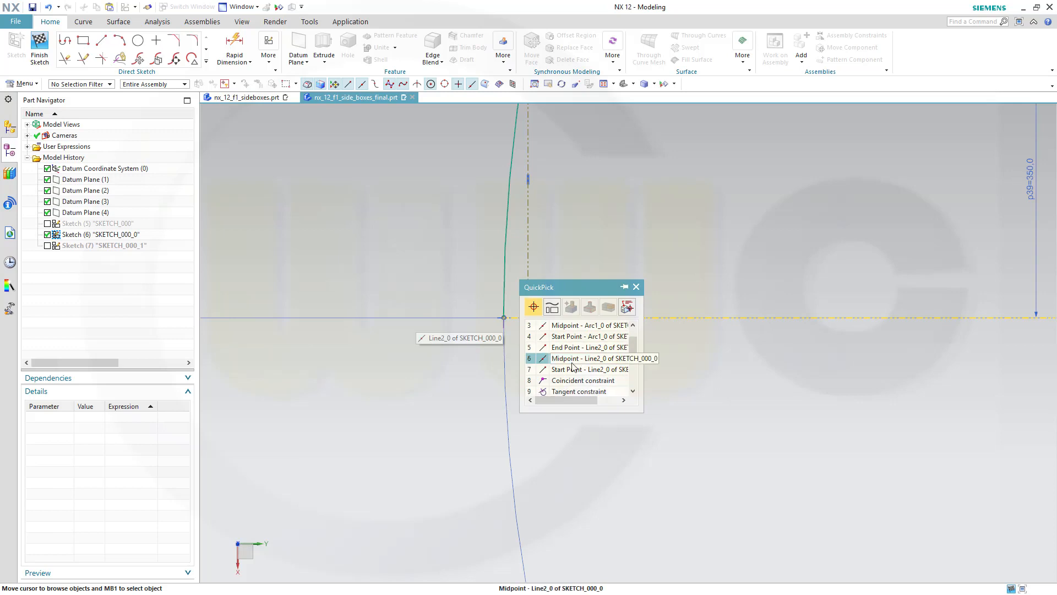
{"action": "left_click", "coordinate": [571, 392]}
{"action": "left_click", "coordinate": [590, 374]}
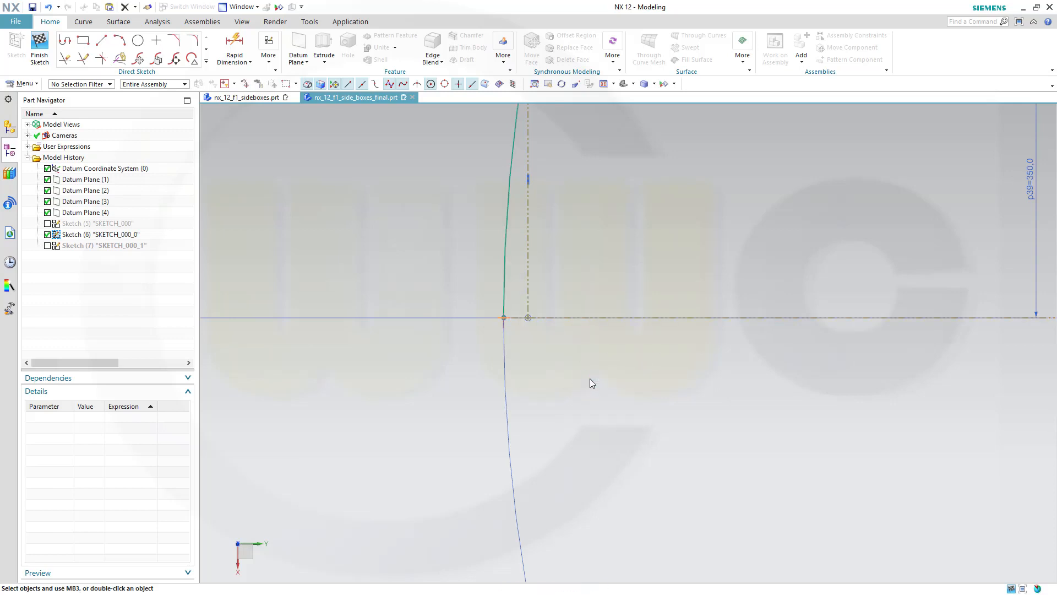
- Move the freed arc end along the horizontal axis, slightly away from the datum plane toward the origin
{"action": "scroll", "coordinate": [593, 314], "scroll_direction": "down", "scroll_amount": 2}
{"action": "scroll", "coordinate": [617, 310], "scroll_direction": "up", "scroll_amount": 1}
{"action": "scroll", "coordinate": [639, 310], "scroll_direction": "down", "scroll_amount": 2}
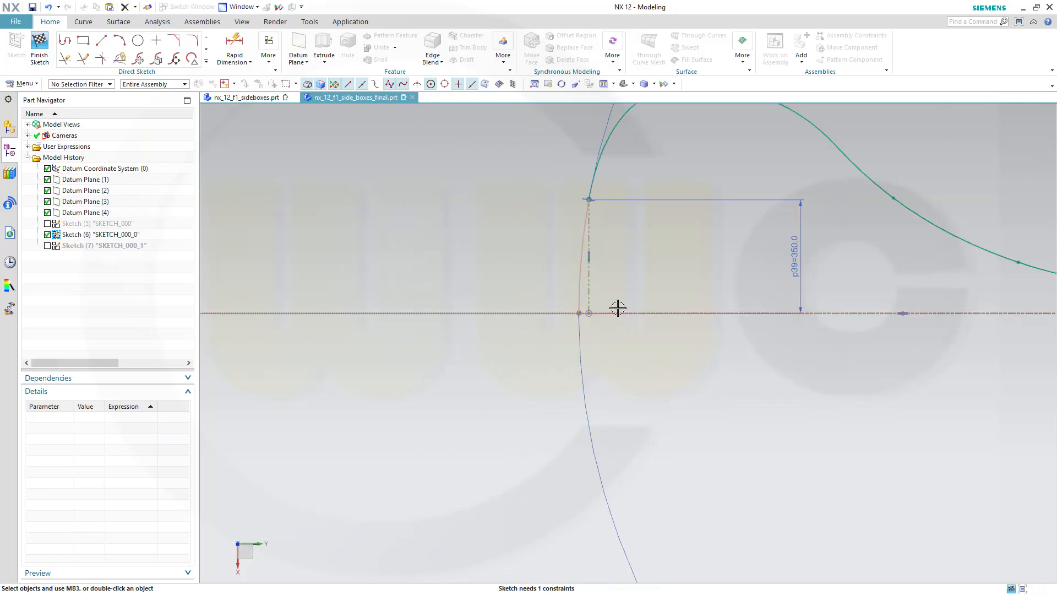
{"action": "left_click_drag", "start_coordinate": [569, 318], "coordinate": [553, 317]}
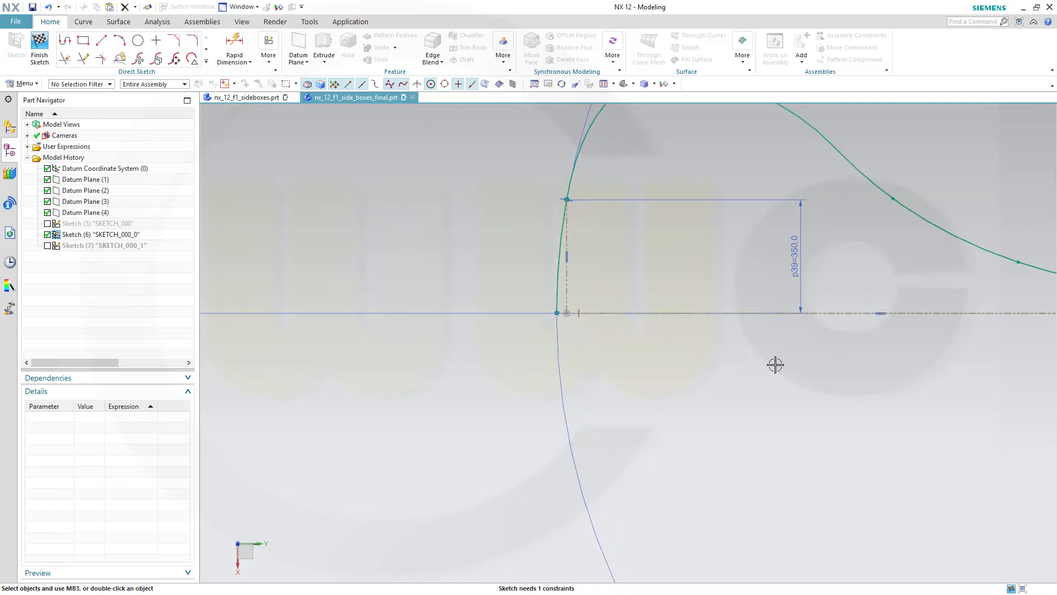
{"action": "mouse_move", "coordinate": [774, 364]}
{"action": "middle_mouse_down", "text": "shift"}
{"action": "mouse_move", "coordinate": [703, 458]}
{"action": "mouse_move", "coordinate": [491, 479]}
{"action": "middle_mouse_up", "text": "shift"}
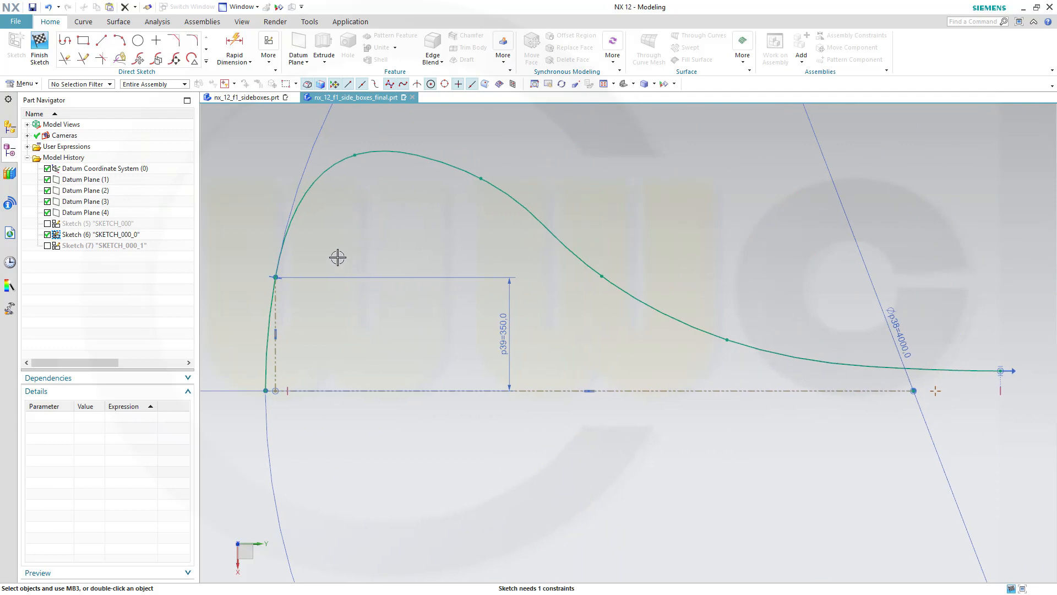
- Try to unsuppress Sketch (5) while Sketch (6) is still being edited
{"action": "left_click", "coordinate": [47, 224]}
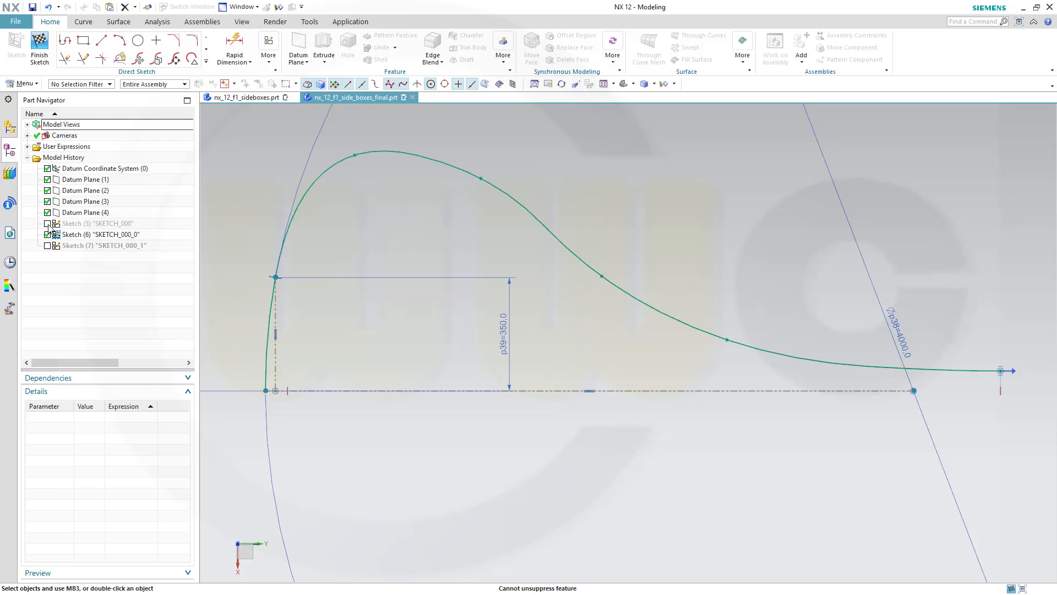
{"action": "right_click", "coordinate": [69, 229]}
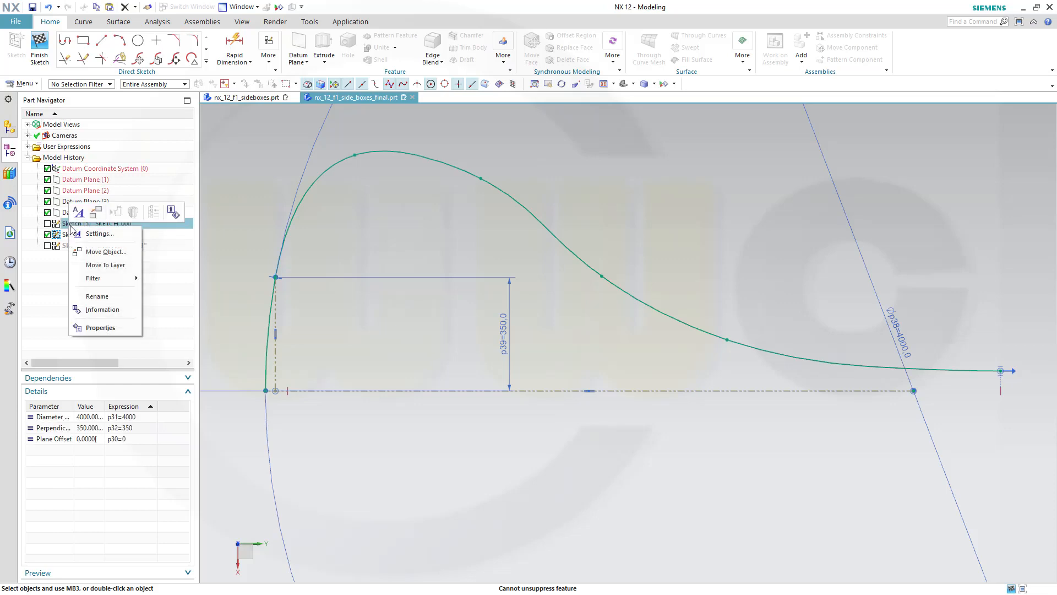
{"action": "left_click", "coordinate": [226, 234]}
{"action": "scroll", "coordinate": [417, 241], "scroll_direction": "up", "scroll_amount": 1}
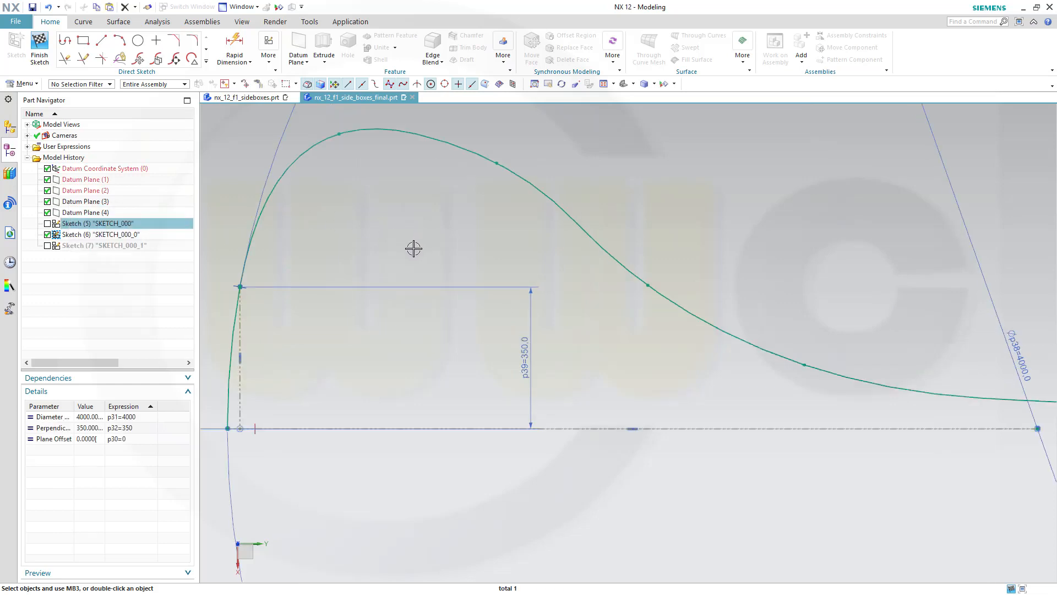
{"action": "scroll", "coordinate": [413, 248], "scroll_direction": "down", "scroll_amount": 2}
- Finish the sketch, unsuppress Sketch (5) and Sketch (7), and hide Sketch (7)
{"action": "left_click", "coordinate": [40, 50]}
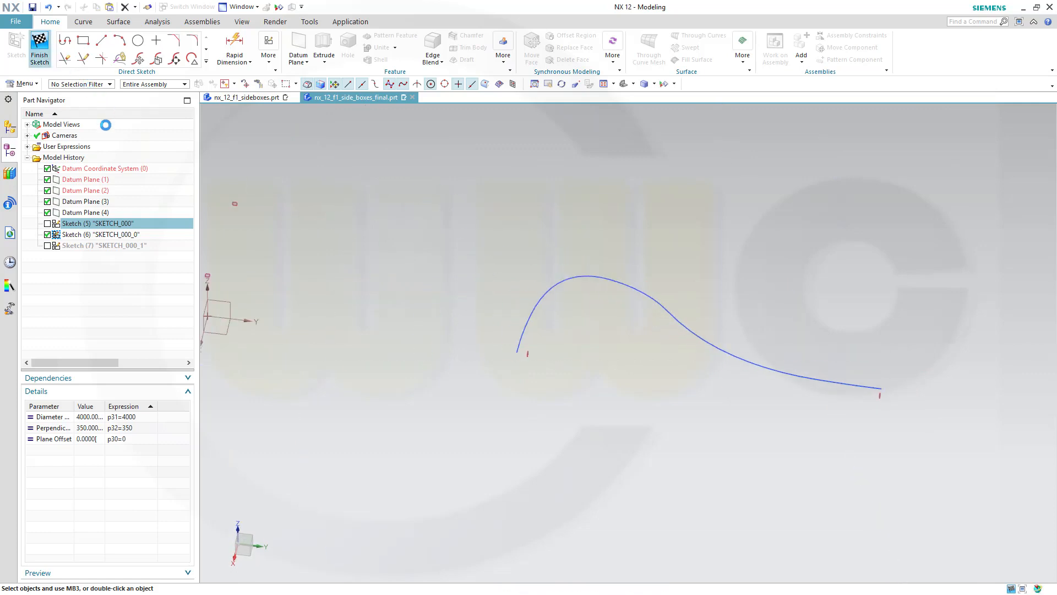
{"action": "left_click", "coordinate": [47, 224]}
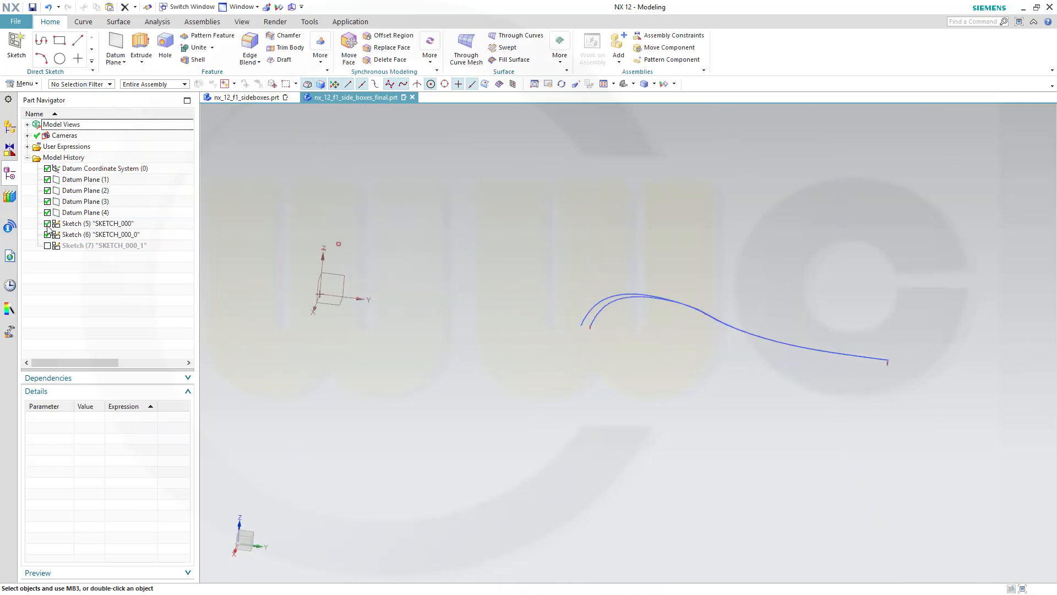
{"action": "left_click", "coordinate": [47, 246]}
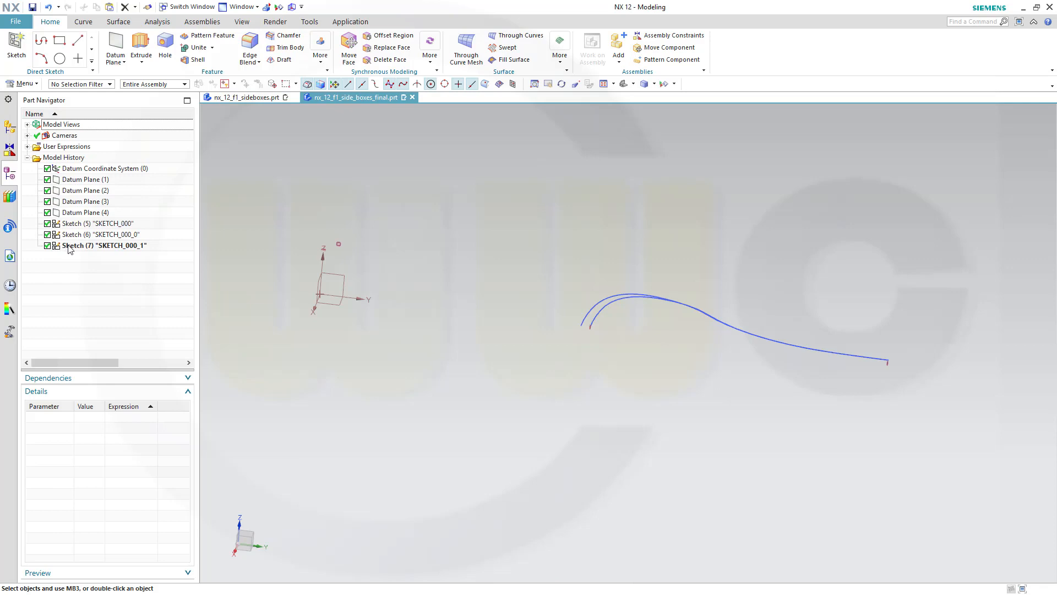
{"action": "right_click", "coordinate": [70, 247]}
{"action": "left_click", "coordinate": [89, 252]}
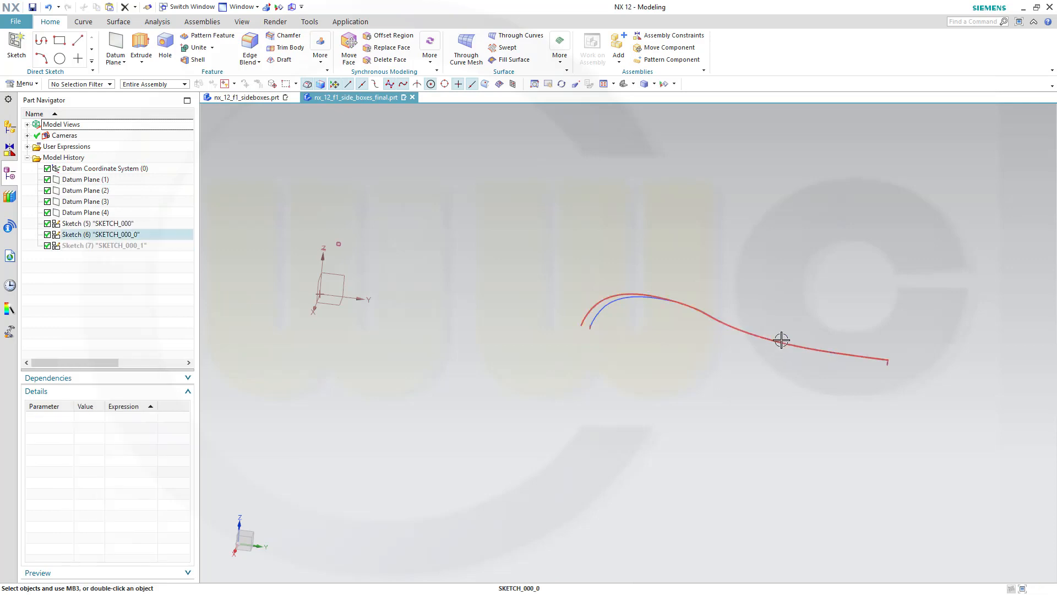
- Reshape Sketch (6)'s spline by moving its third, fourth, fifth and end points outward so it runs just outside the original curve, and finish the sketch
{"action": "double_click", "coordinate": [106, 235]}
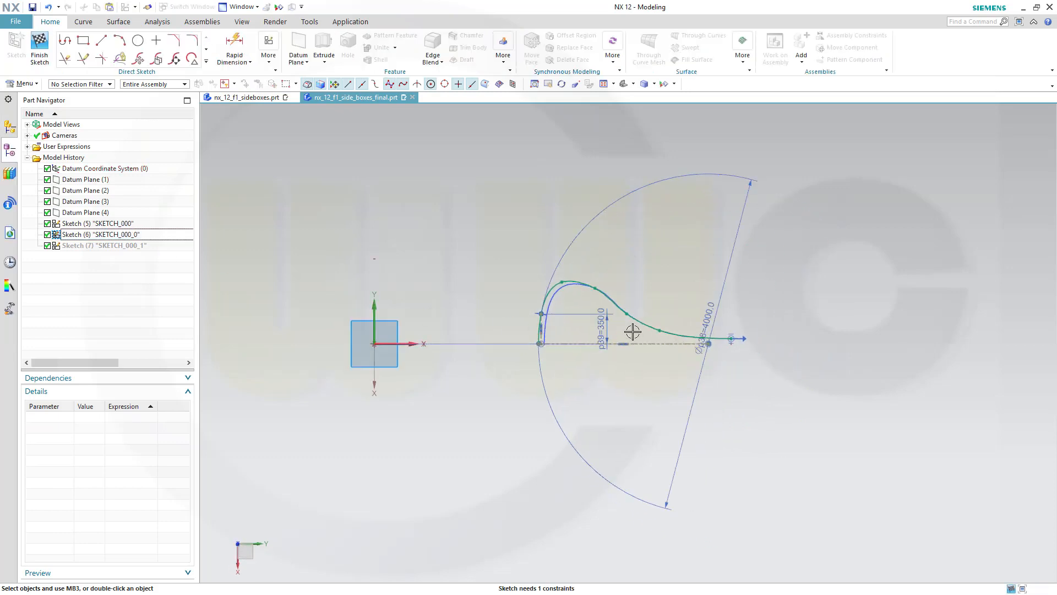
{"action": "scroll", "coordinate": [633, 331], "scroll_direction": "up", "scroll_amount": 5}
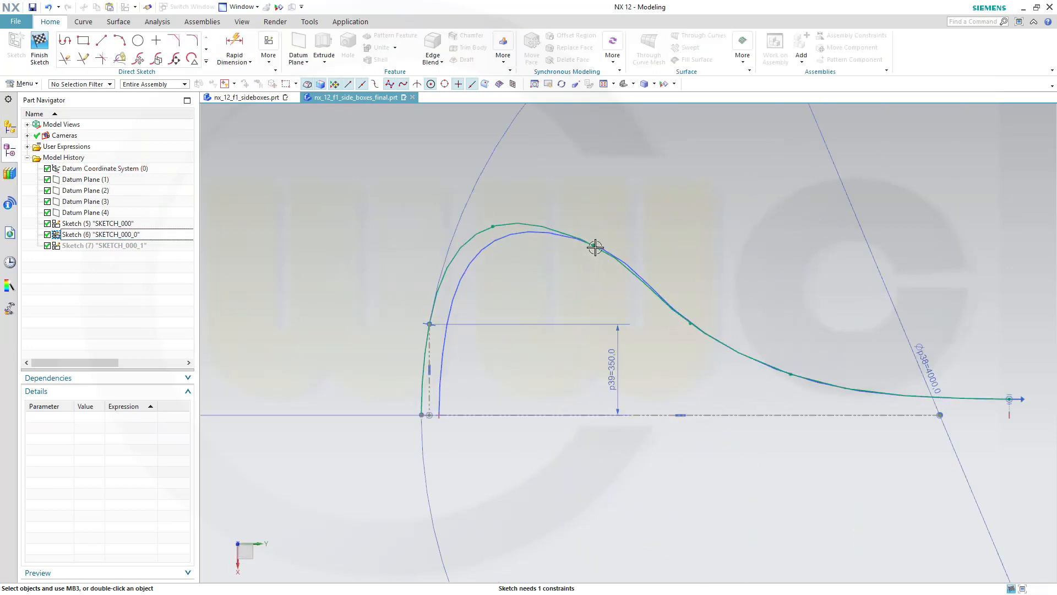
{"action": "left_click_drag", "start_coordinate": [596, 243], "coordinate": [604, 232]}
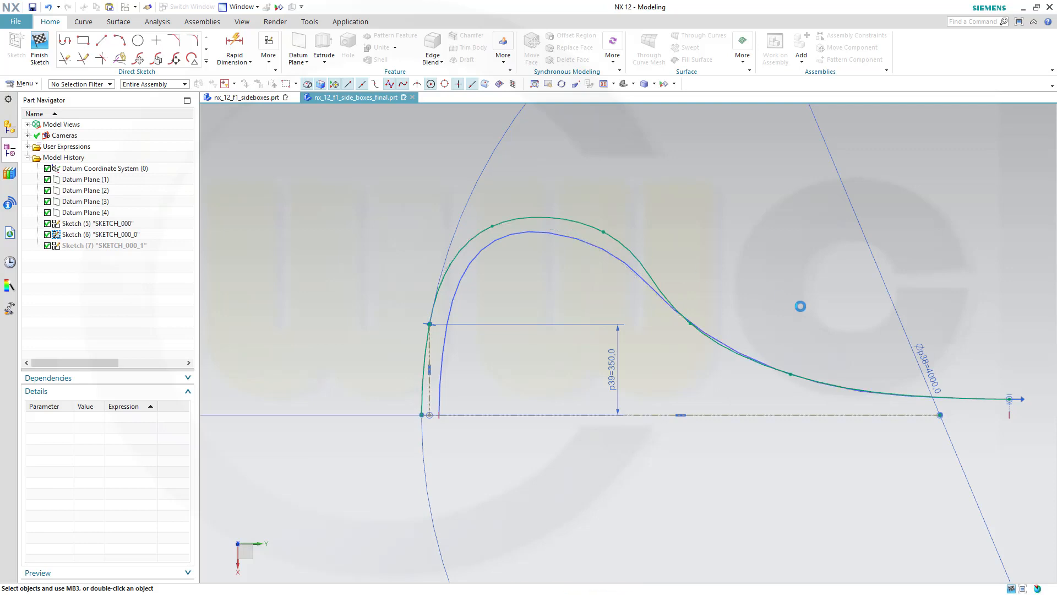
{"action": "left_click", "coordinate": [701, 316]}
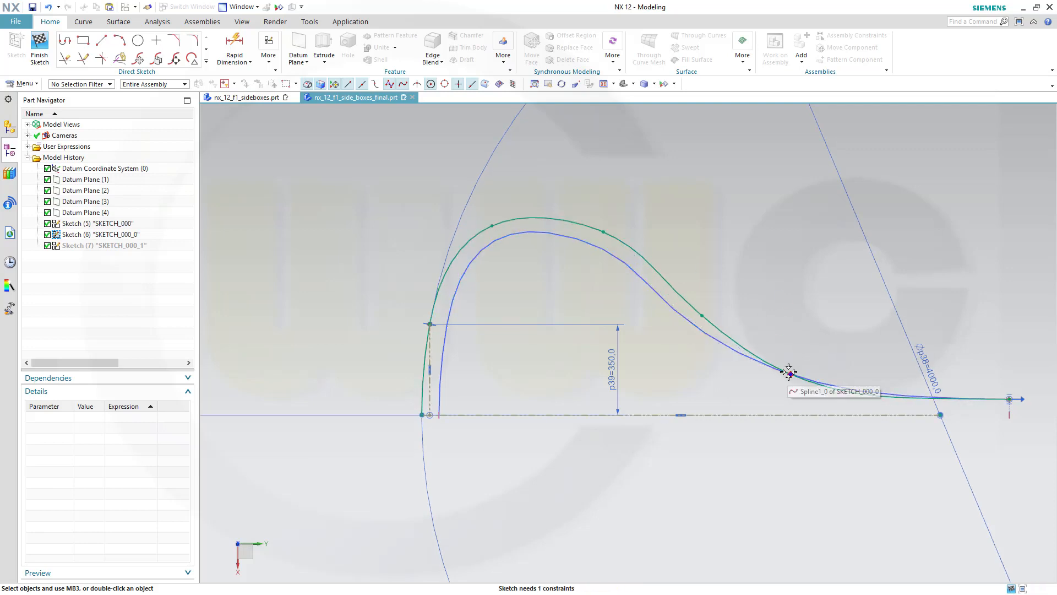
{"action": "left_click_drag", "start_coordinate": [789, 372], "coordinate": [793, 365]}
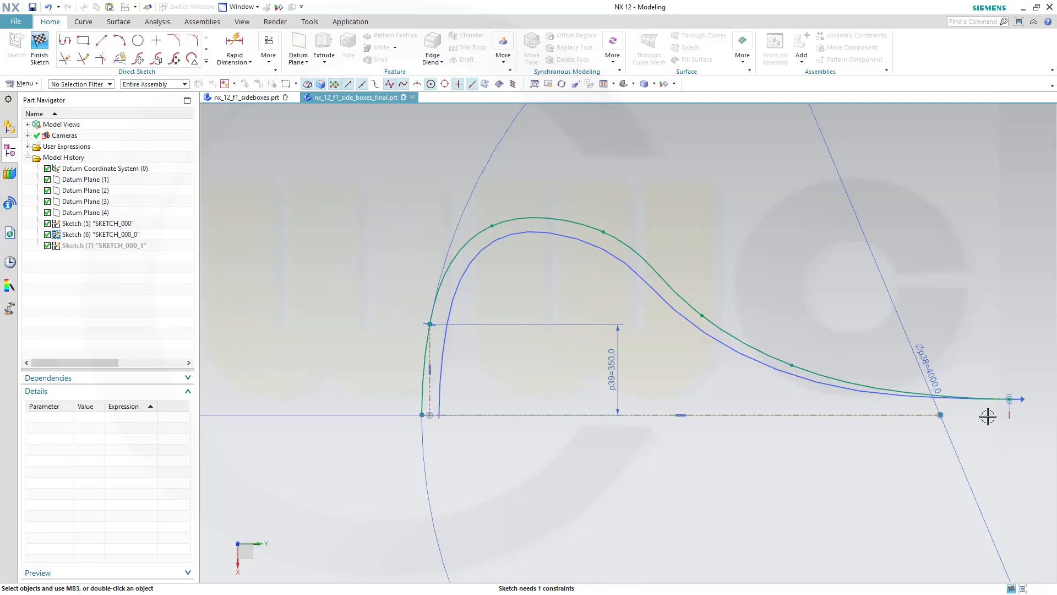
{"action": "left_click_drag", "start_coordinate": [1010, 400], "coordinate": [1008, 392]}
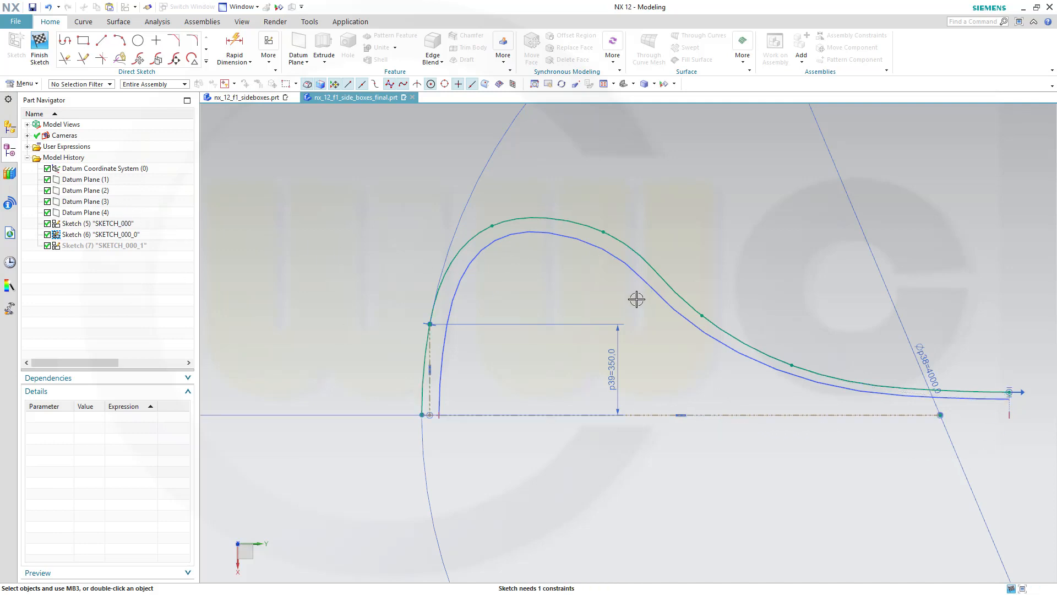
{"action": "left_click", "coordinate": [40, 57]}
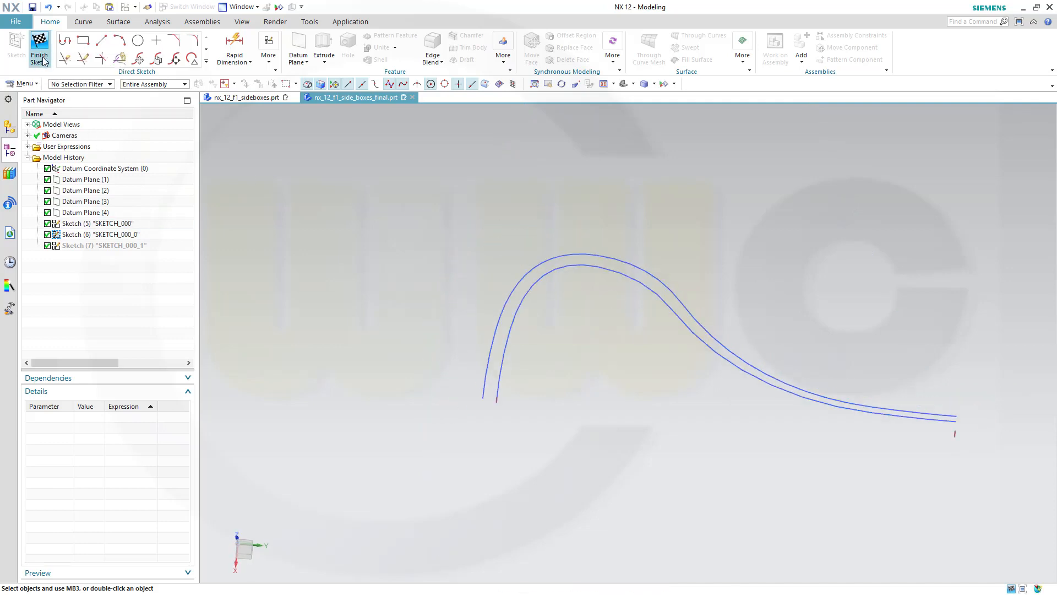
- Show the hidden Sketch (7) and open it for editing
{"action": "right_click", "coordinate": [85, 251]}
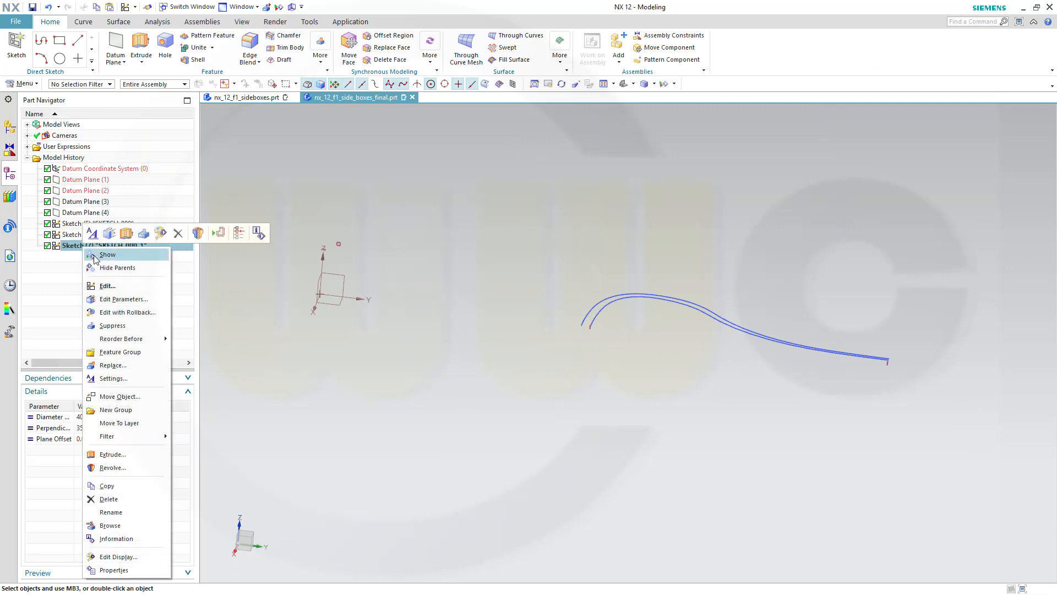
{"action": "left_click", "coordinate": [99, 258]}
{"action": "middle_click_drag", "start_coordinate": [454, 312], "coordinate": [448, 330]}
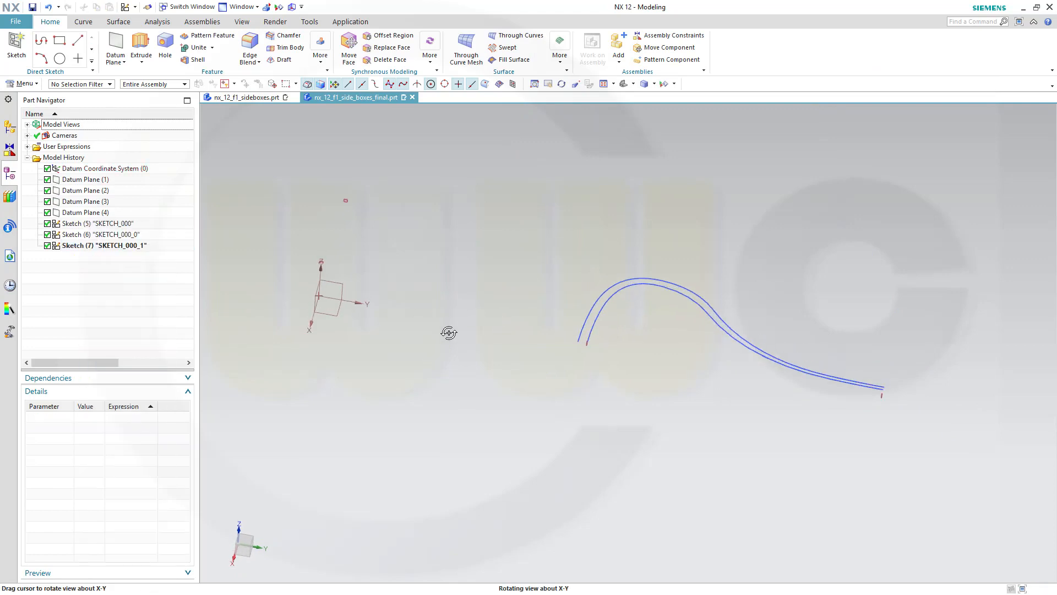
{"action": "double_click", "coordinate": [110, 248]}
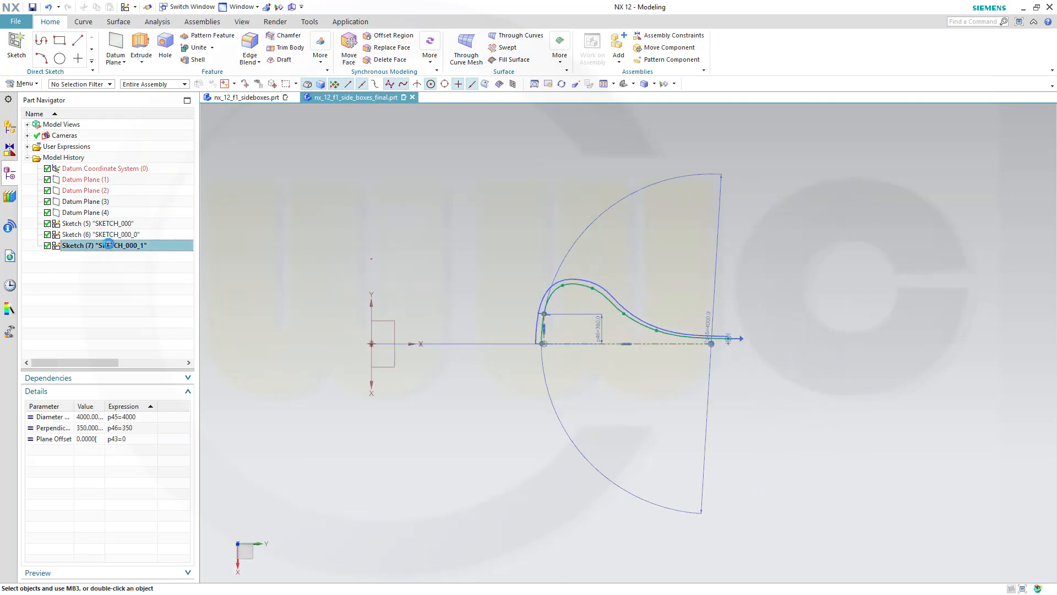
{"action": "scroll", "coordinate": [614, 351], "scroll_direction": "up", "scroll_amount": 3}
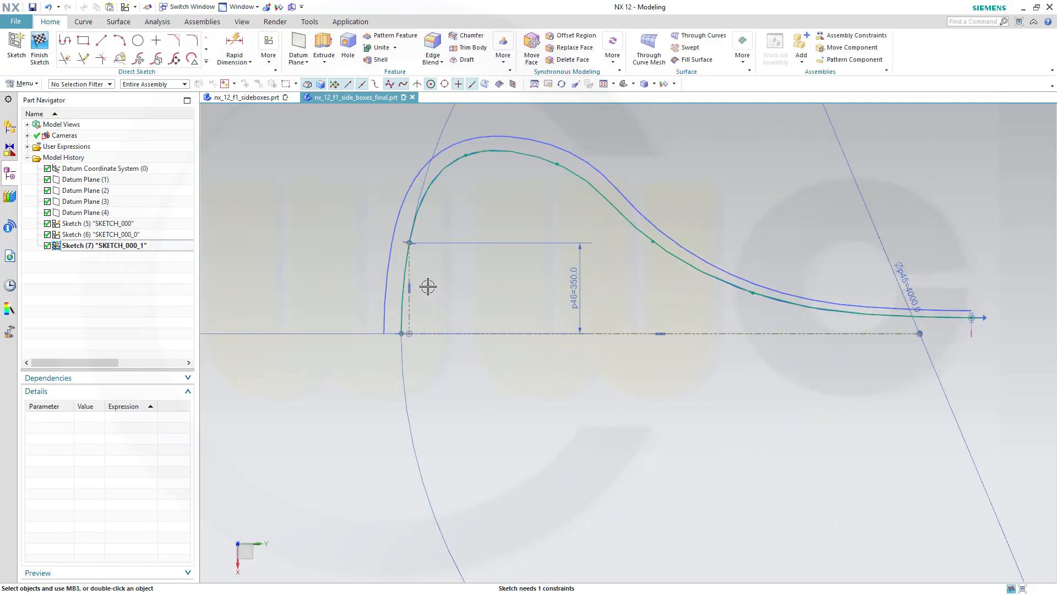
{"action": "scroll", "coordinate": [361, 350], "scroll_direction": "up", "scroll_amount": 6}
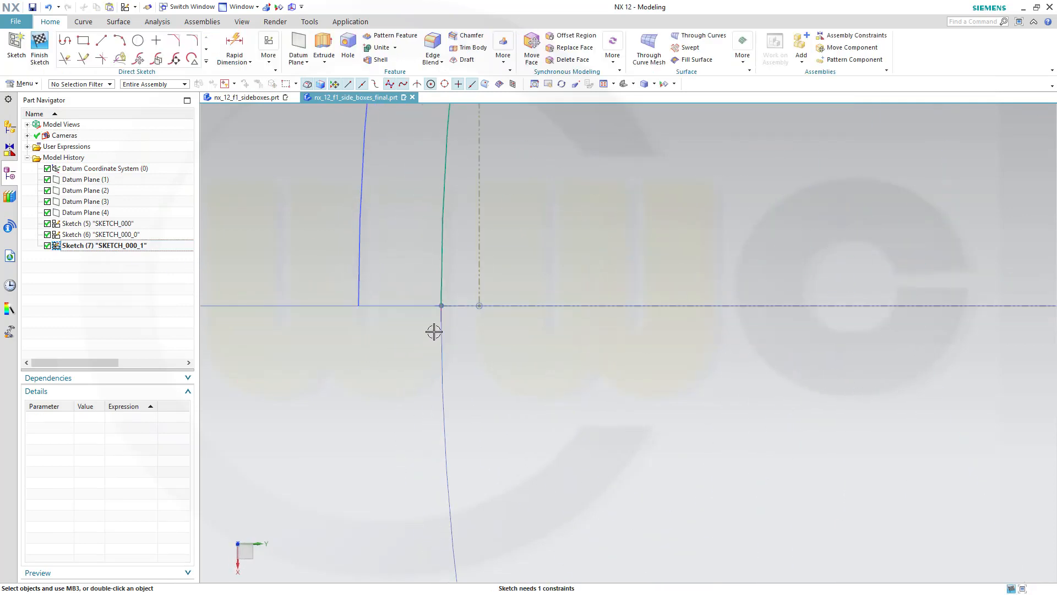
- Delete the constraint holding the lower end of Sketch (7)'s arc and move that end along the horizontal axis, slightly inward from the original curve
{"action": "left_click", "coordinate": [441, 305]}
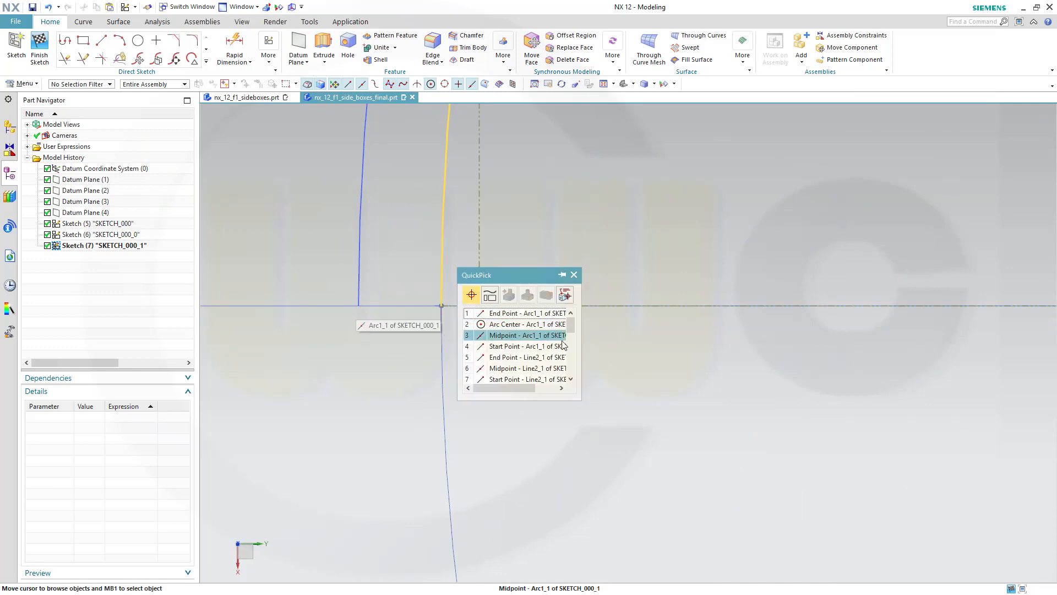
{"action": "left_click_drag", "start_coordinate": [572, 328], "coordinate": [570, 344]}
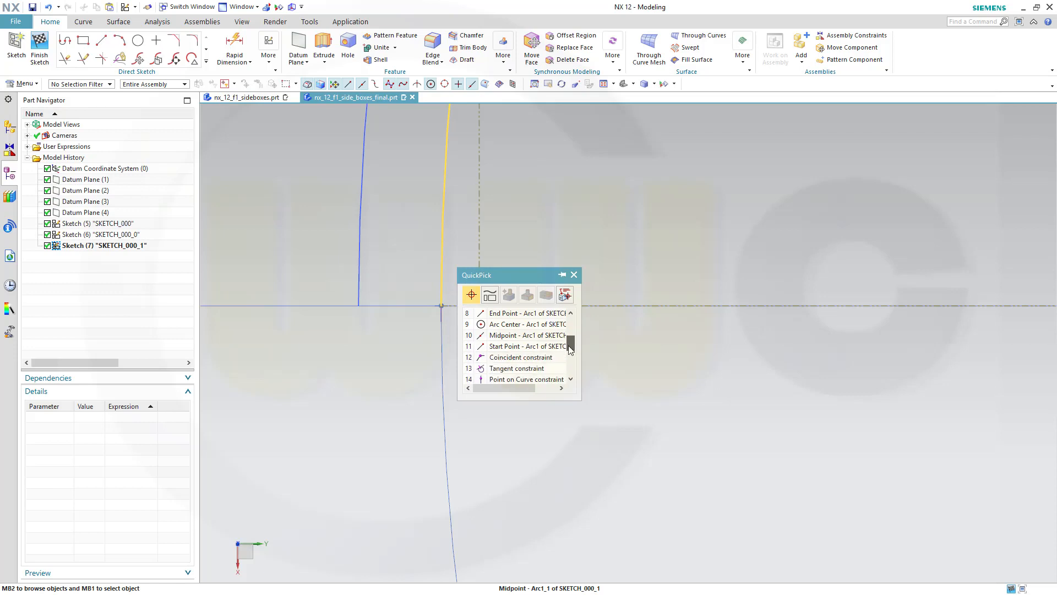
{"action": "left_click", "coordinate": [516, 368]}
{"action": "left_click", "coordinate": [536, 349]}
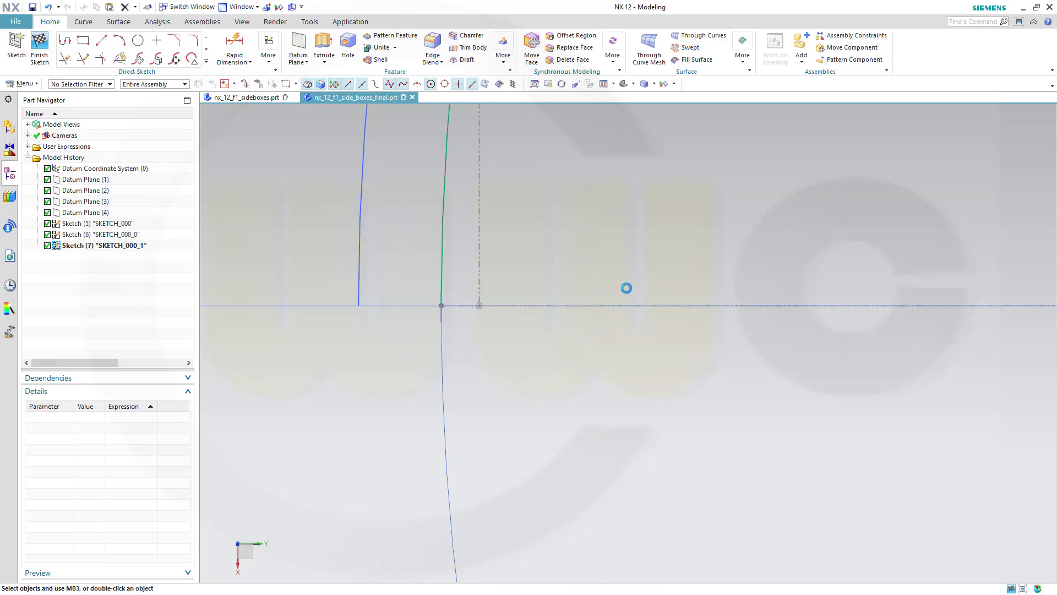
{"action": "scroll", "coordinate": [626, 288], "scroll_direction": "down", "scroll_amount": 3}
{"action": "middle_click_drag", "start_coordinate": [646, 248], "coordinate": [494, 371], "text": "shift"}
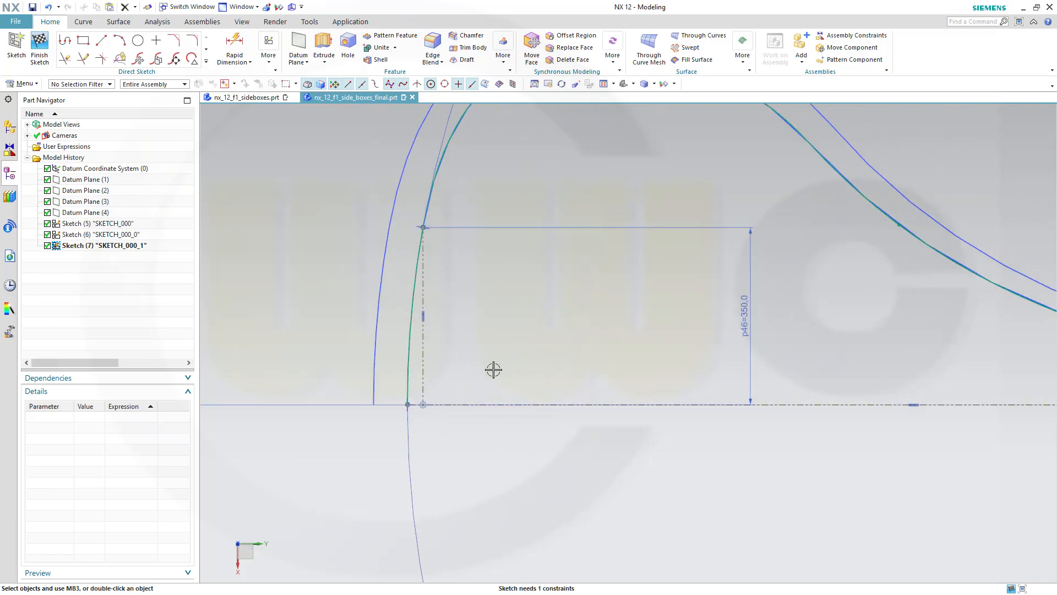
{"action": "scroll", "coordinate": [491, 375], "scroll_direction": "down", "scroll_amount": 1}
{"action": "left_click_drag", "start_coordinate": [423, 397], "coordinate": [447, 397]}
- Reshape Sketch (7)'s spline by moving its interior points and end point inward so it runs just inside the original curve, and finish the sketch
{"action": "middle_click_drag", "start_coordinate": [701, 355], "coordinate": [608, 455], "text": "shift"}
{"action": "left_click_drag", "start_coordinate": [573, 236], "coordinate": [569, 250]}
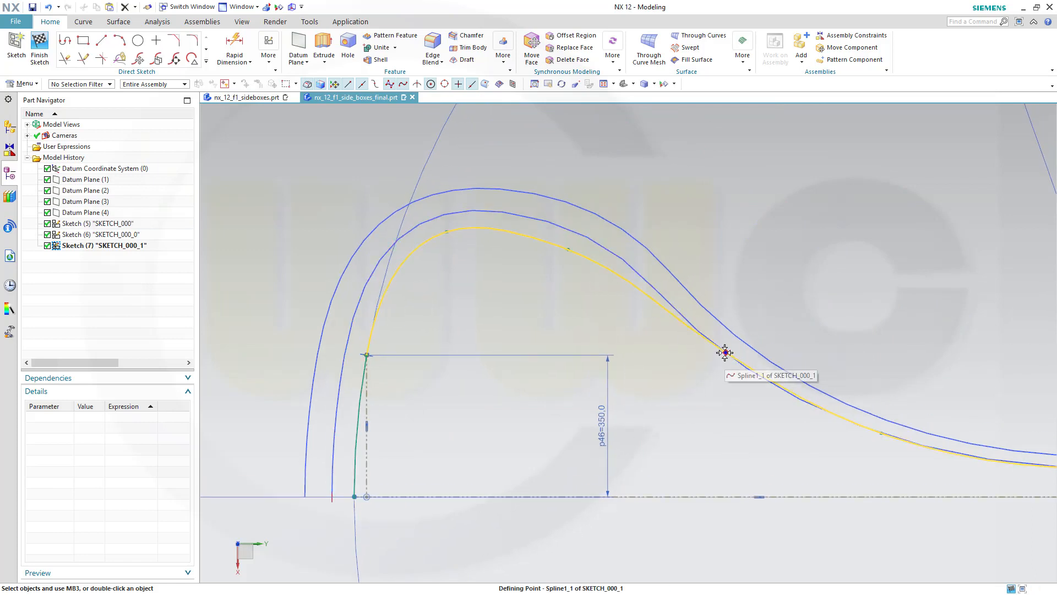
{"action": "left_click_drag", "start_coordinate": [723, 354], "coordinate": [716, 368]}
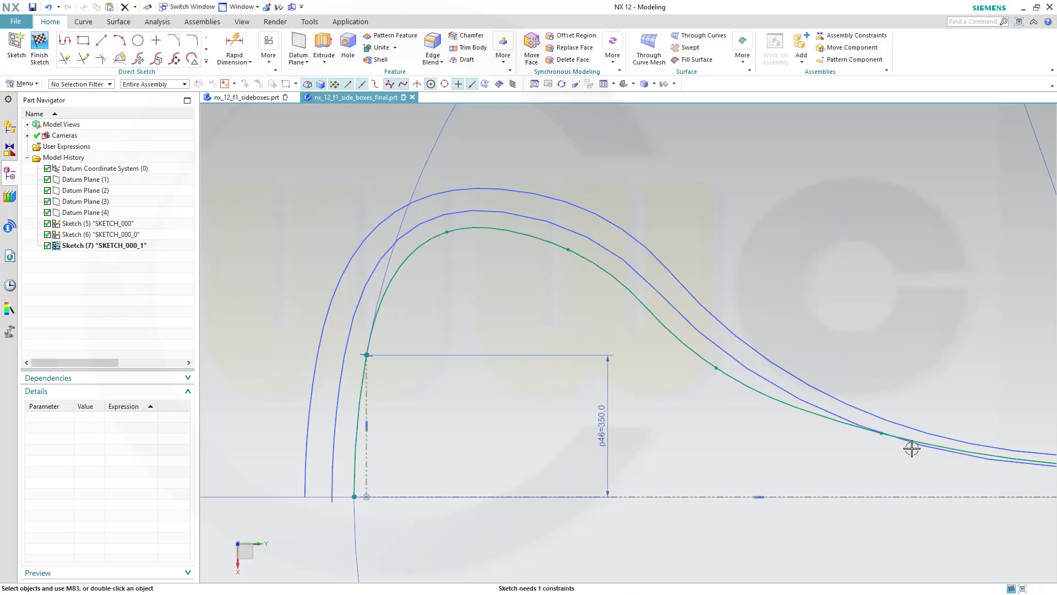
{"action": "left_click_drag", "start_coordinate": [876, 437], "coordinate": [877, 448]}
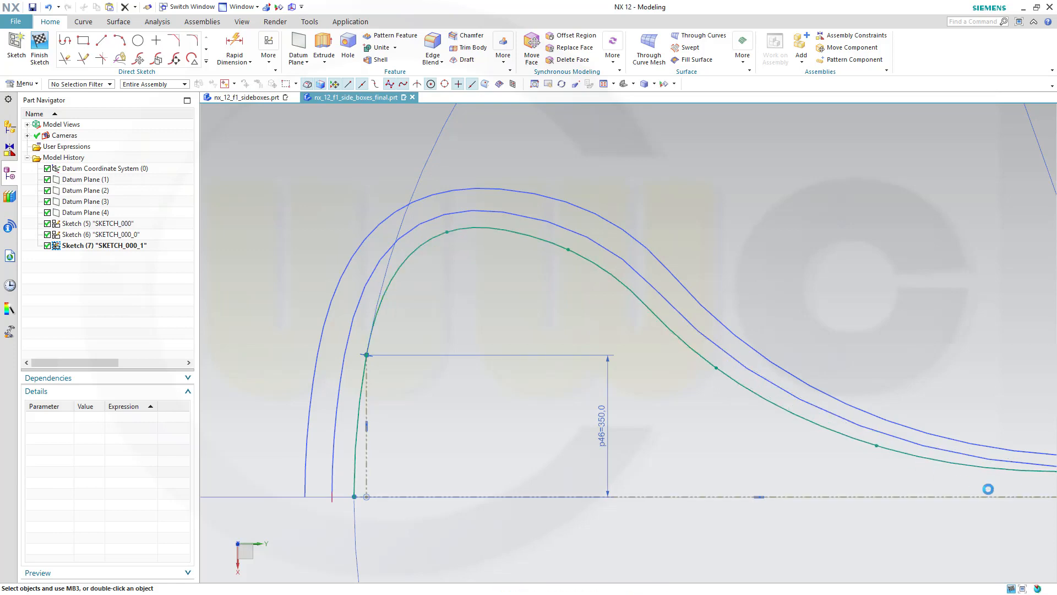
{"action": "mouse_move", "coordinate": [986, 488]}
{"action": "middle_mouse_down", "text": "shift"}
{"action": "mouse_move", "coordinate": [821, 479]}
{"action": "mouse_move", "coordinate": [567, 425]}
{"action": "middle_mouse_up", "text": "shift"}
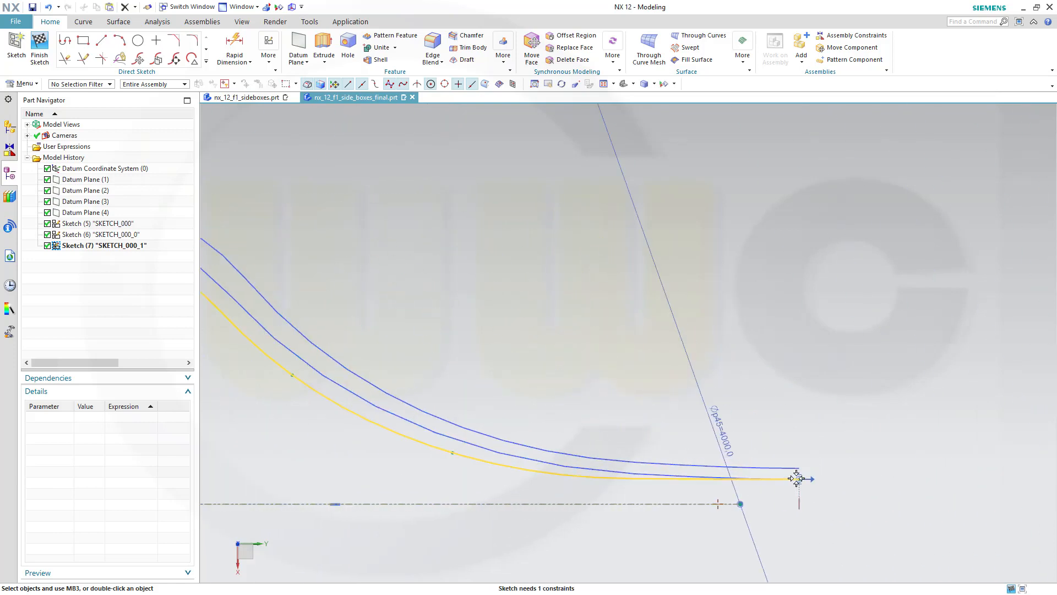
{"action": "left_click_drag", "start_coordinate": [797, 485], "coordinate": [798, 488]}
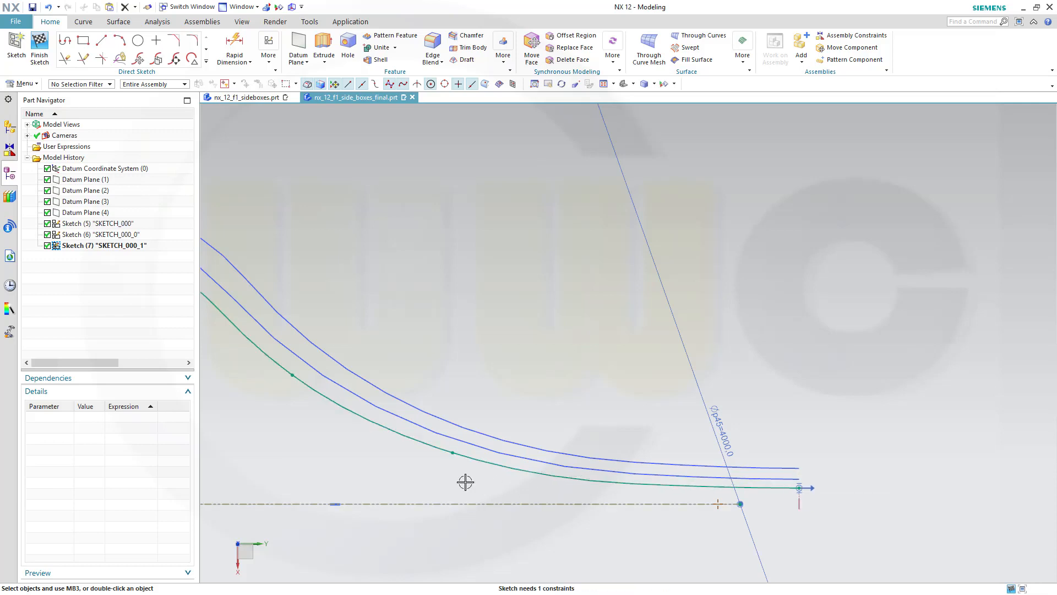
{"action": "scroll", "coordinate": [441, 474], "scroll_direction": "up", "scroll_amount": 2}
{"action": "scroll", "coordinate": [454, 474], "scroll_direction": "down", "scroll_amount": 5}
{"action": "mouse_move", "coordinate": [454, 474]}
{"action": "middle_mouse_down", "text": "shift"}
{"action": "mouse_move", "coordinate": [510, 413]}
{"action": "mouse_move", "coordinate": [703, 381]}
{"action": "middle_mouse_up", "text": "shift"}
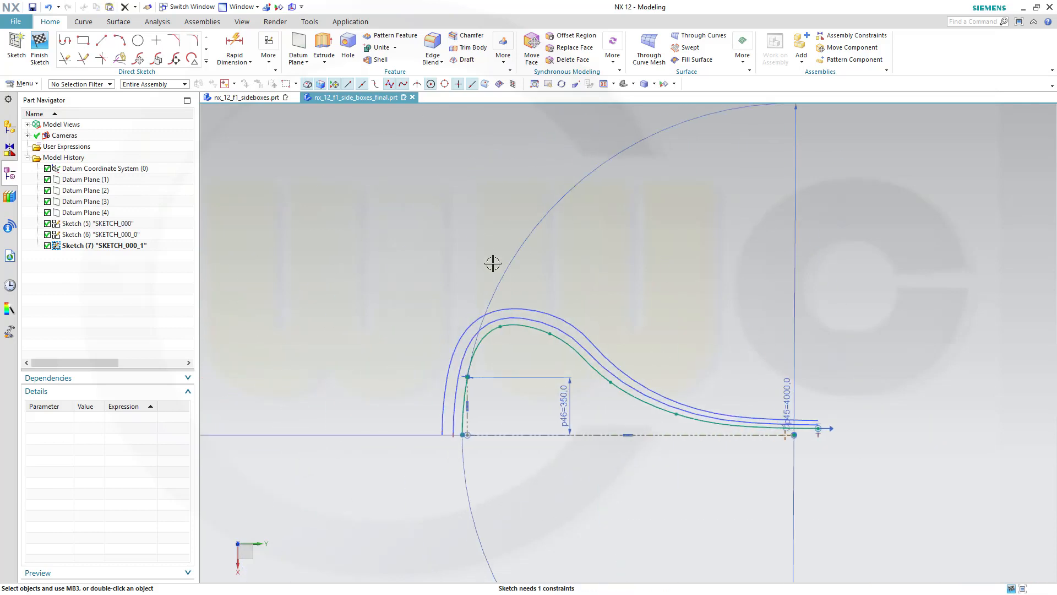
{"action": "left_click", "coordinate": [39, 47]}
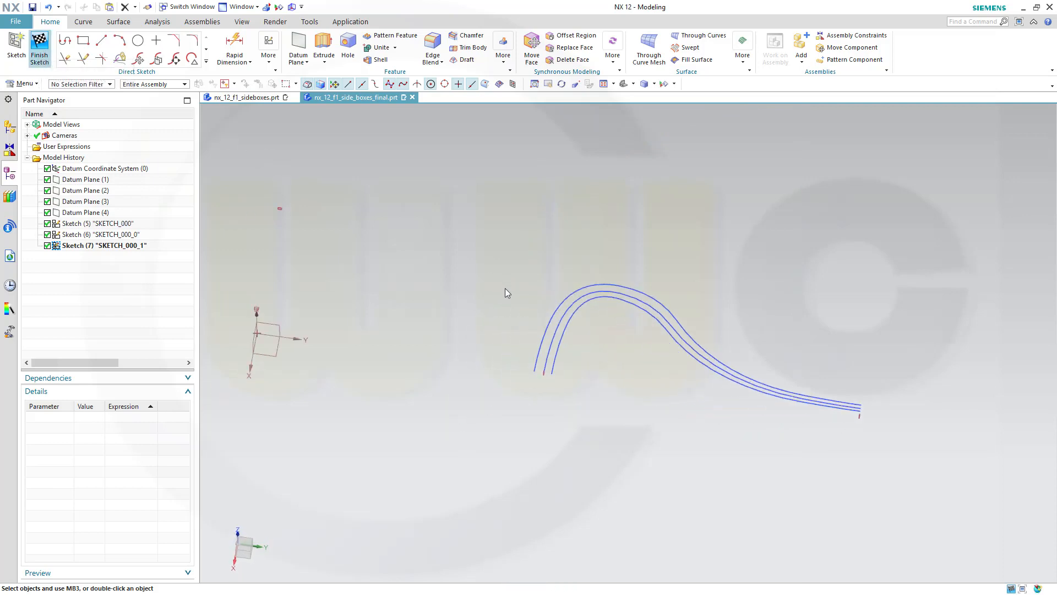
- Create a new sketch on the YZ plane of the datum coordinate system
{"action": "middle_click_drag", "start_coordinate": [663, 352], "coordinate": [683, 332]}
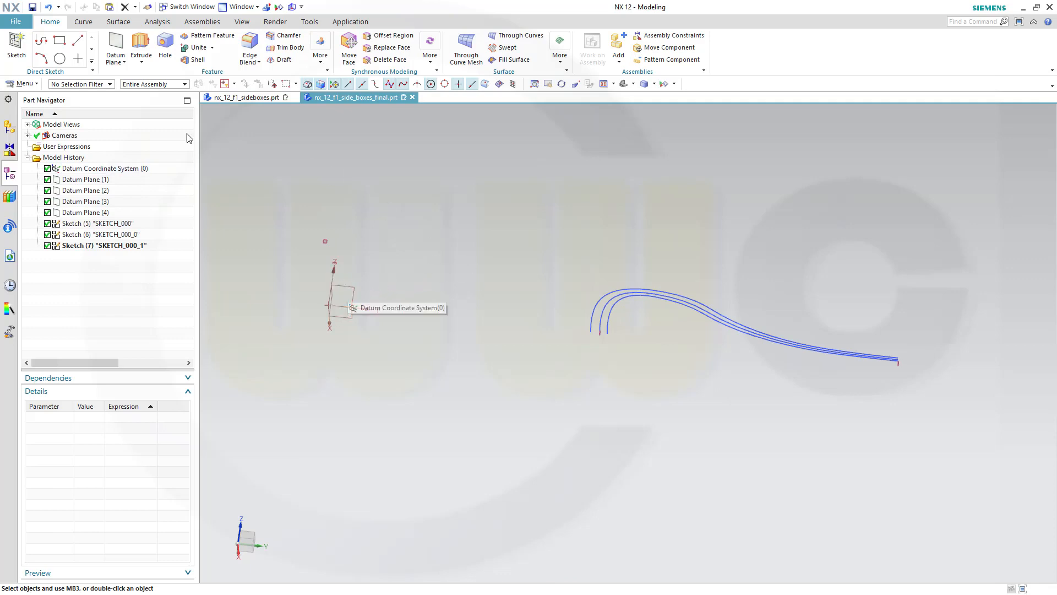
{"action": "left_click", "coordinate": [17, 55]}
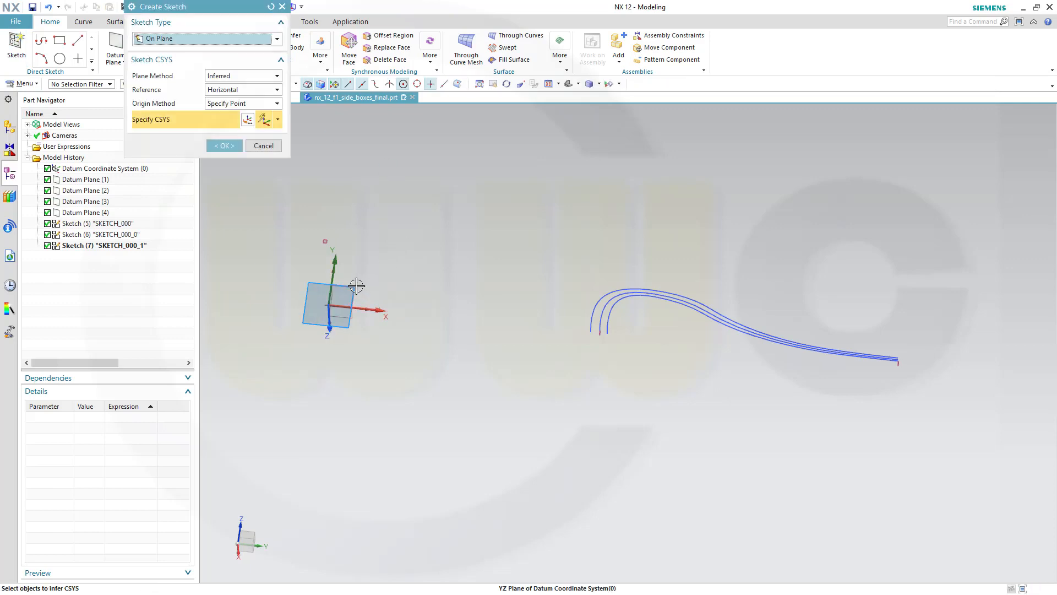
{"action": "left_click", "coordinate": [215, 146]}
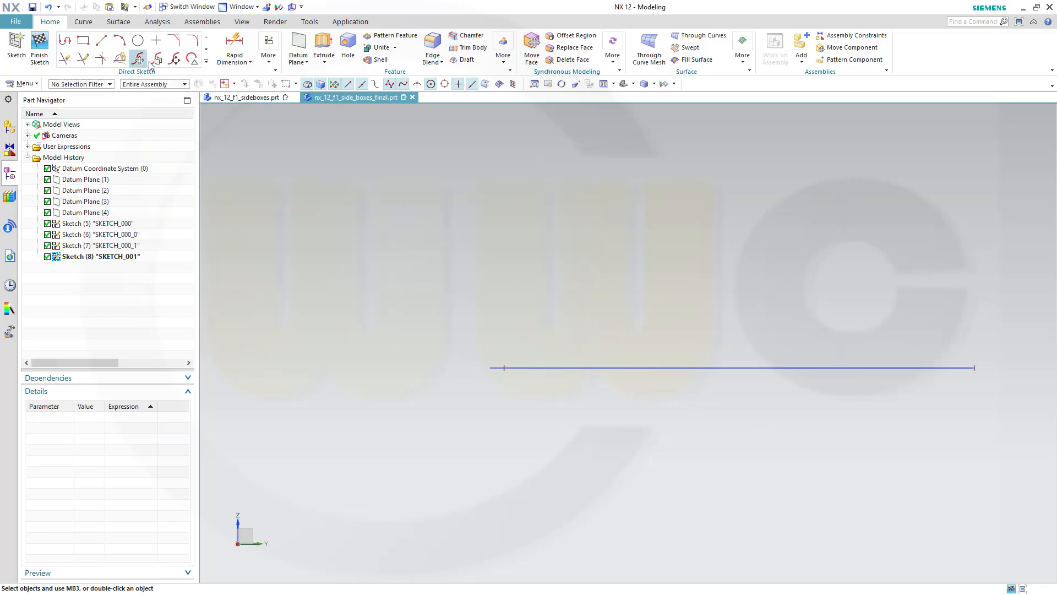
- Draw a degree 2 studio spline through four points above the existing profiles, descending gently along their full length
{"action": "left_click", "coordinate": [206, 61]}
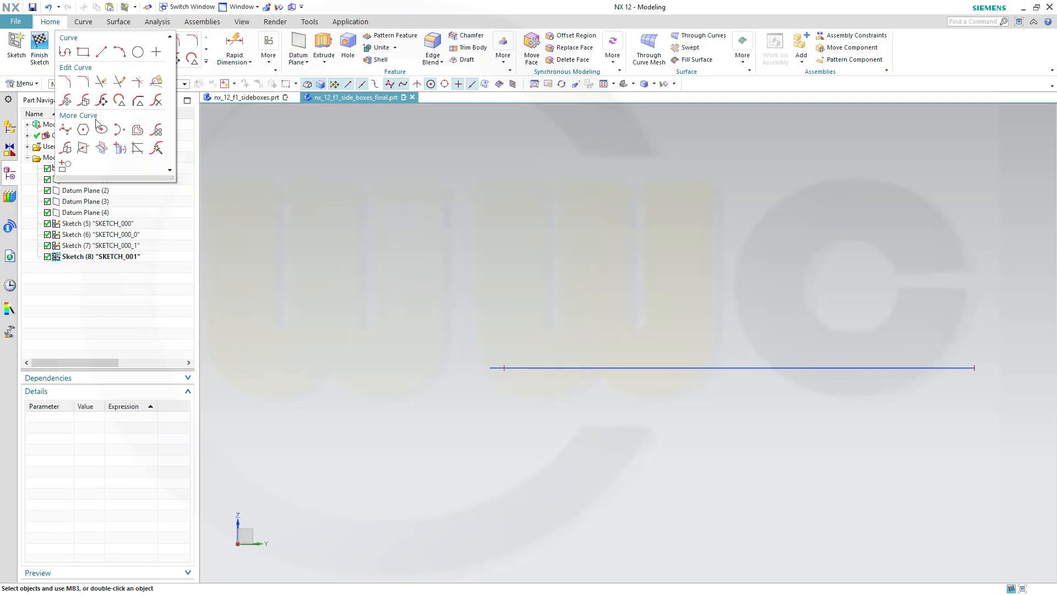
{"action": "left_click", "coordinate": [65, 130]}
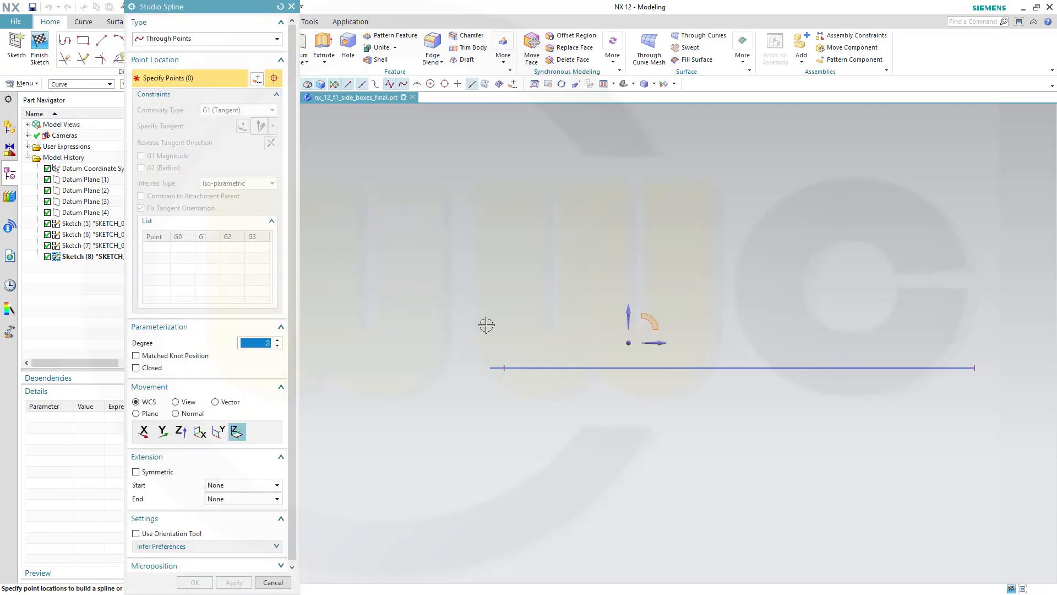
{"action": "left_click", "coordinate": [486, 325]}
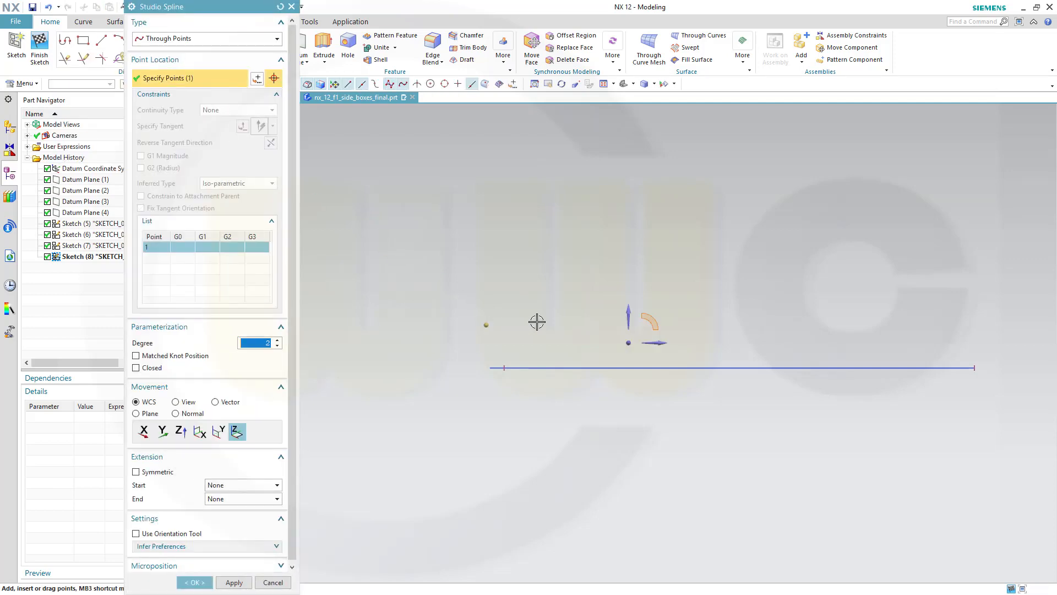
{"action": "left_click", "coordinate": [631, 332]}
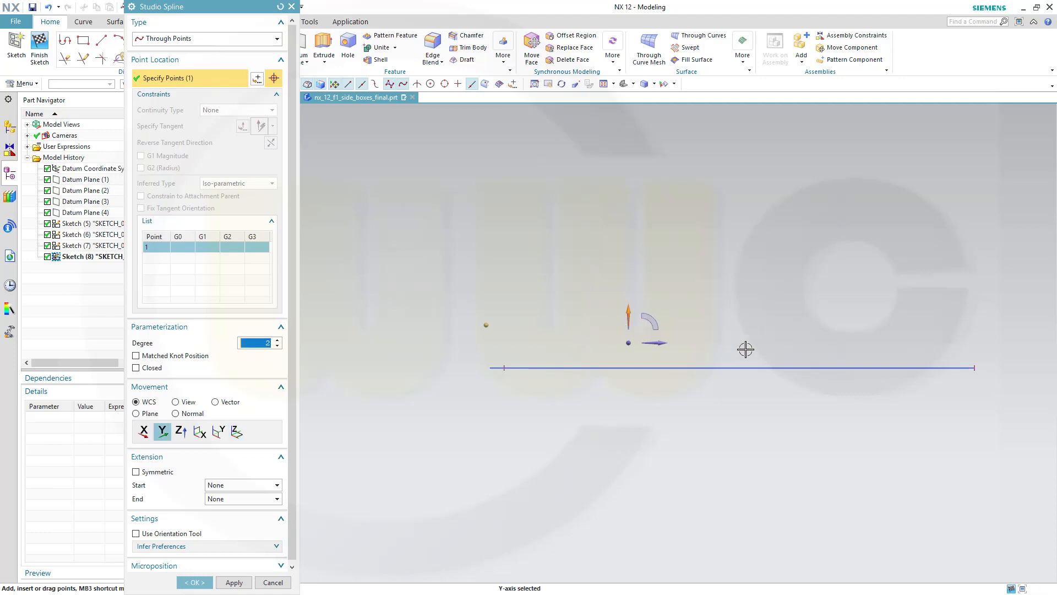
{"action": "left_click", "coordinate": [642, 334]}
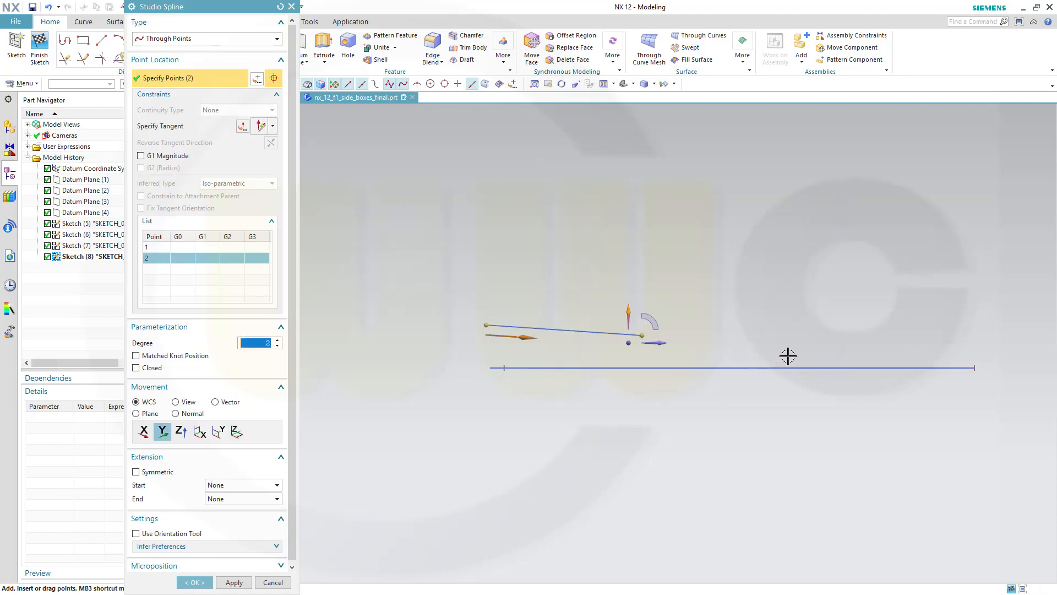
{"action": "left_click", "coordinate": [815, 352]}
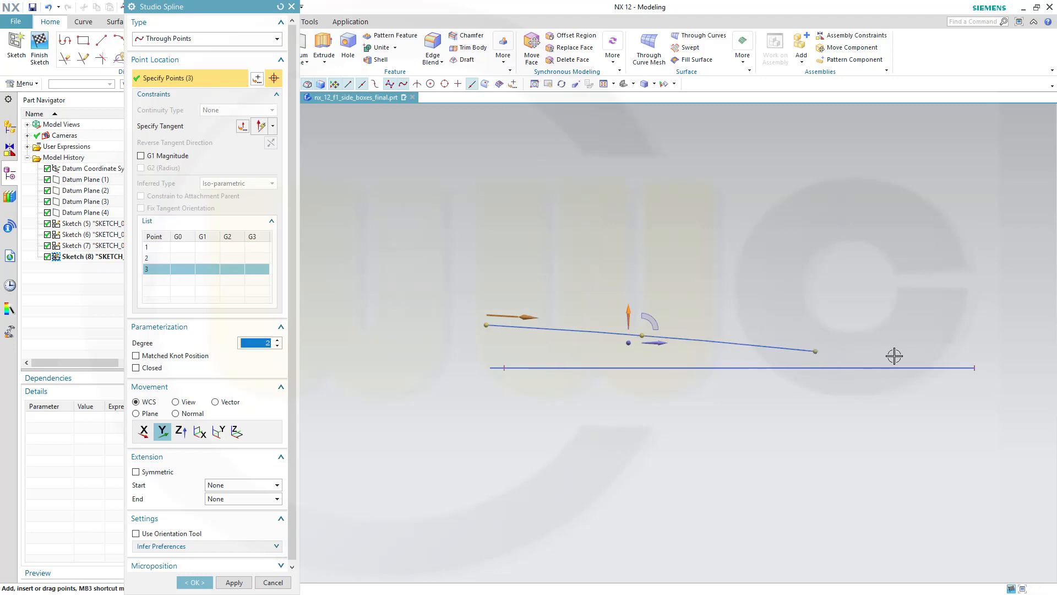
{"action": "left_click", "coordinate": [975, 356]}
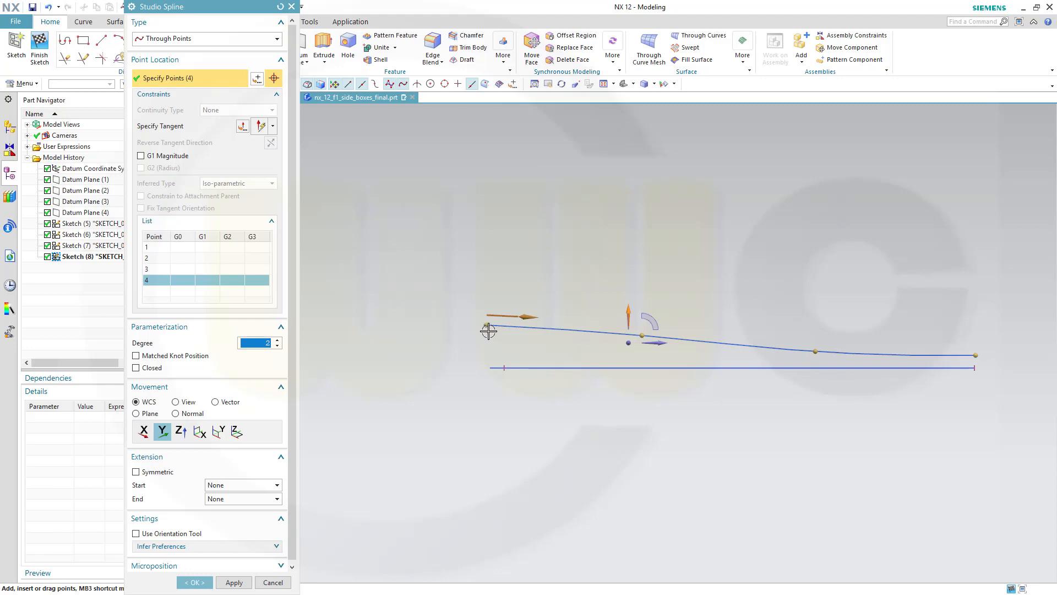
- Constrain the spline's tangents at points 1 and 4 to the horizontal axis direction with G1 continuity, and create the spline
{"action": "left_click", "coordinate": [190, 247]}
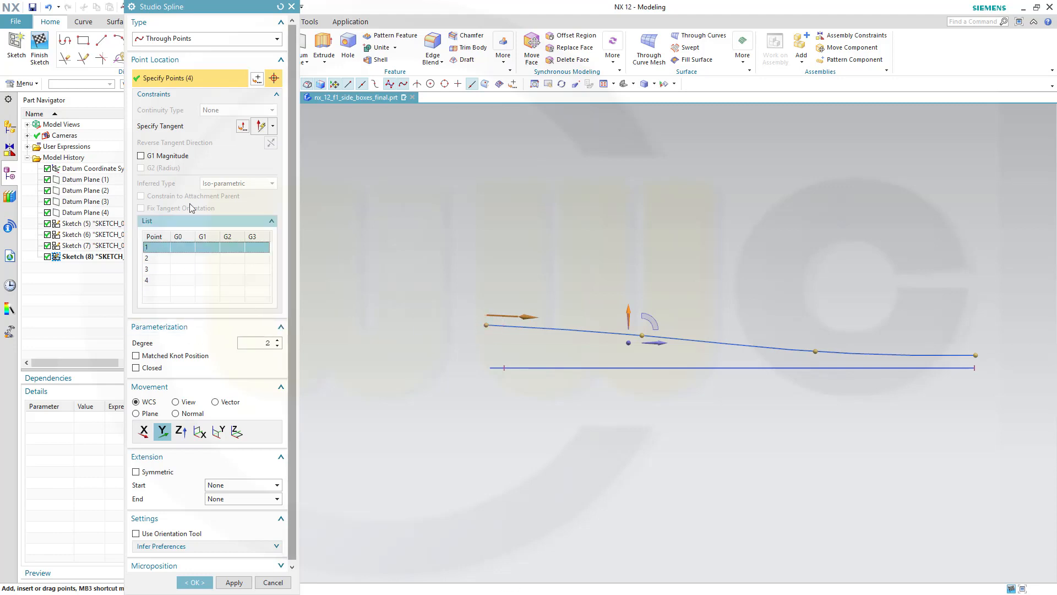
{"action": "left_click", "coordinate": [243, 126]}
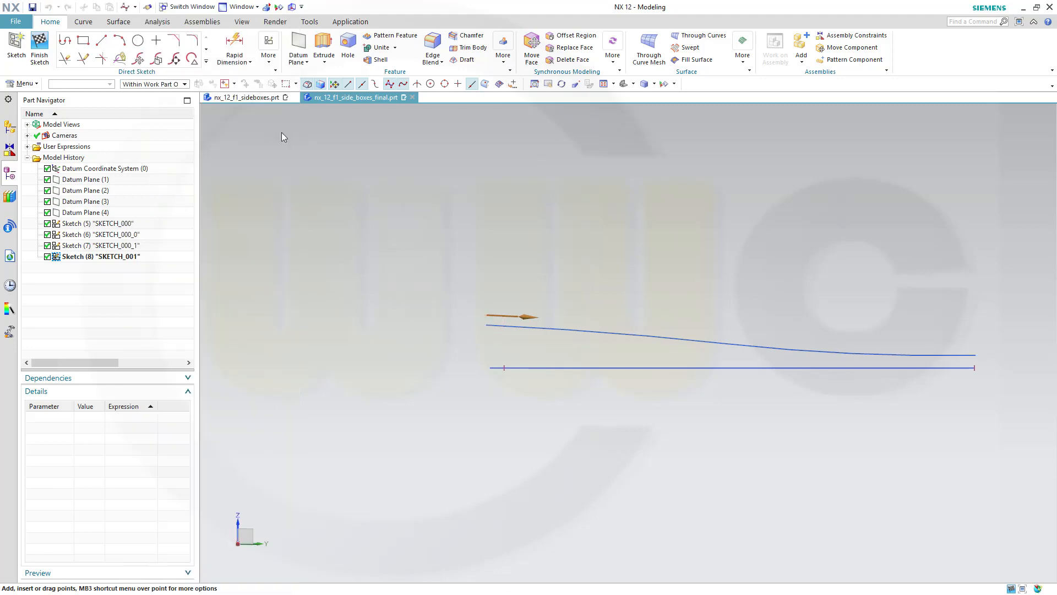
{"action": "left_click", "coordinate": [665, 343]}
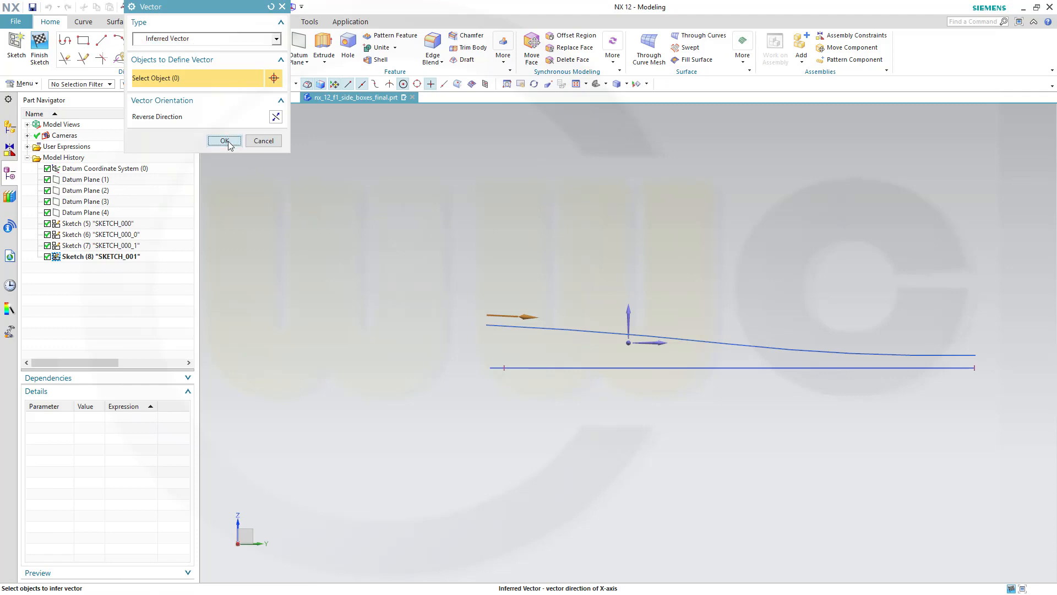
{"action": "left_click", "coordinate": [224, 141]}
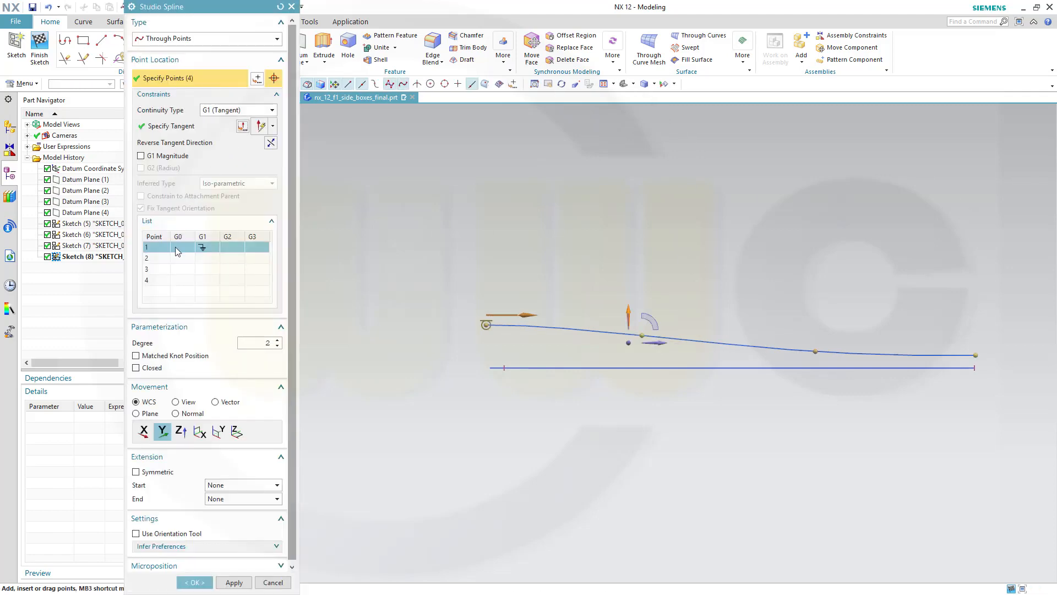
{"action": "left_click", "coordinate": [152, 281]}
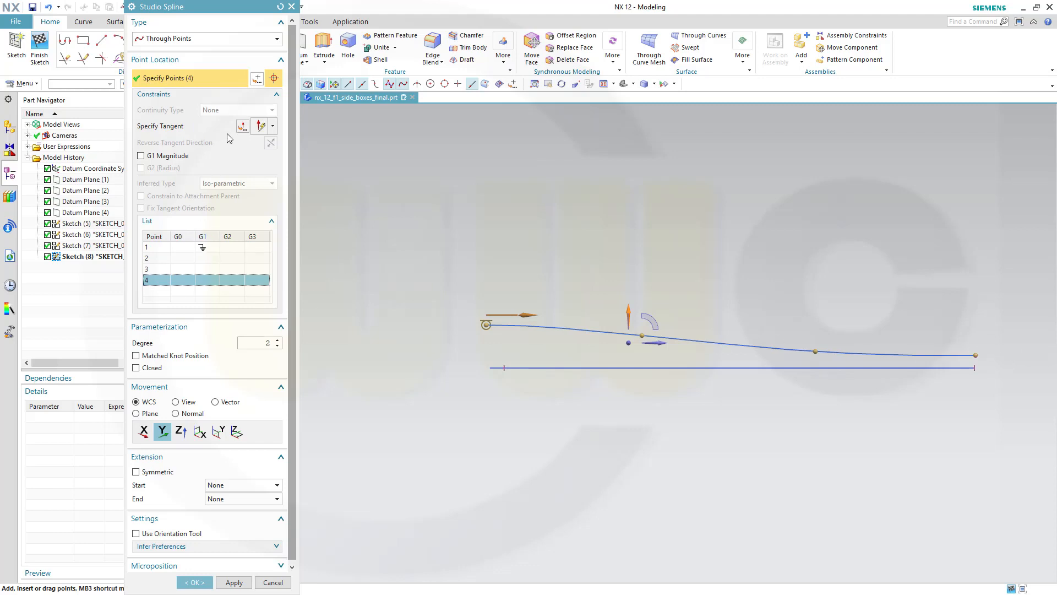
{"action": "left_click", "coordinate": [242, 127]}
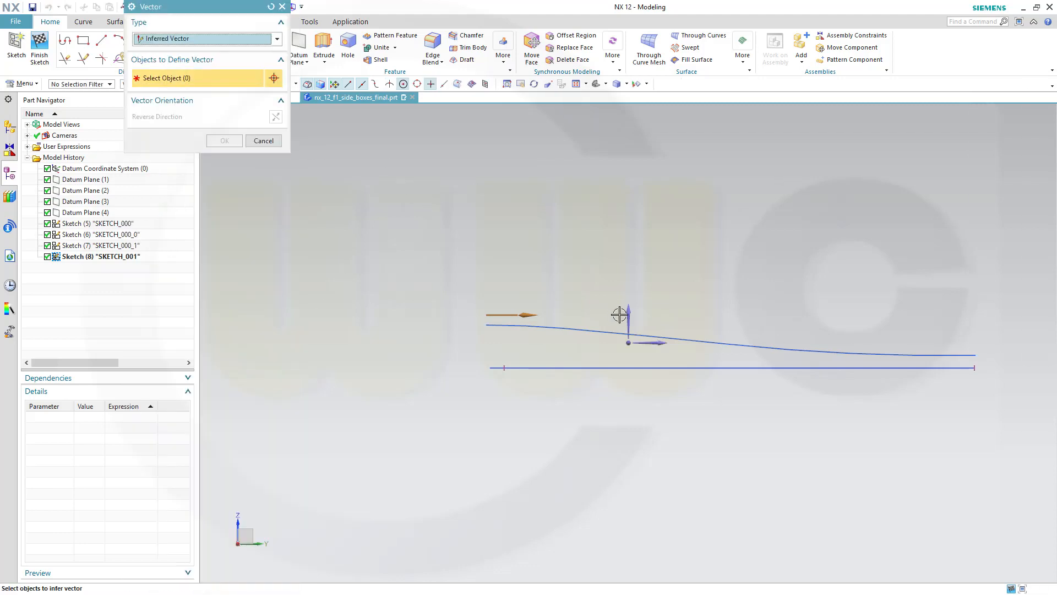
{"action": "left_click", "coordinate": [662, 343]}
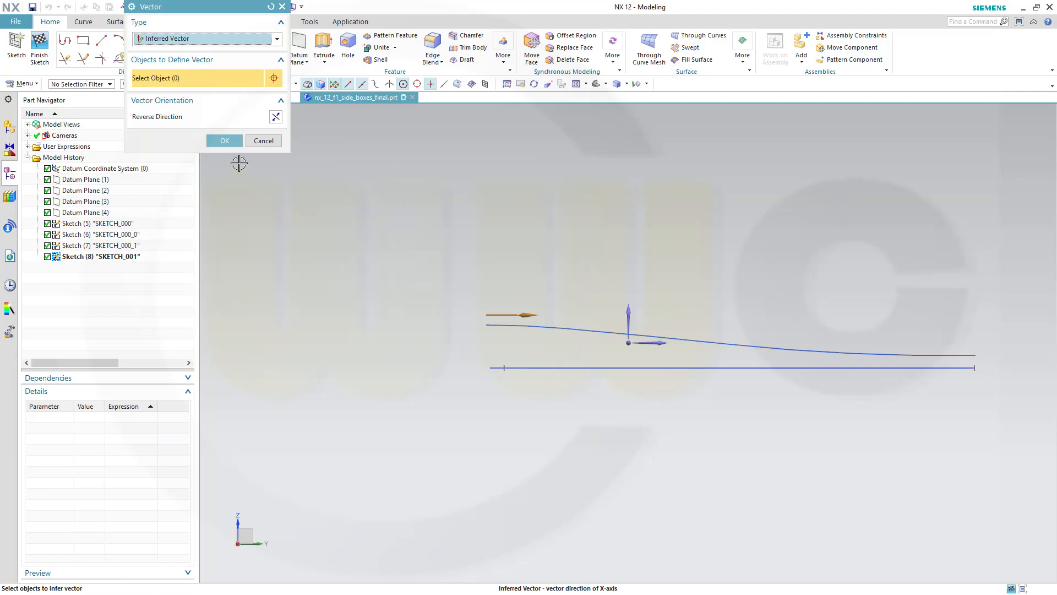
{"action": "left_click", "coordinate": [225, 141]}
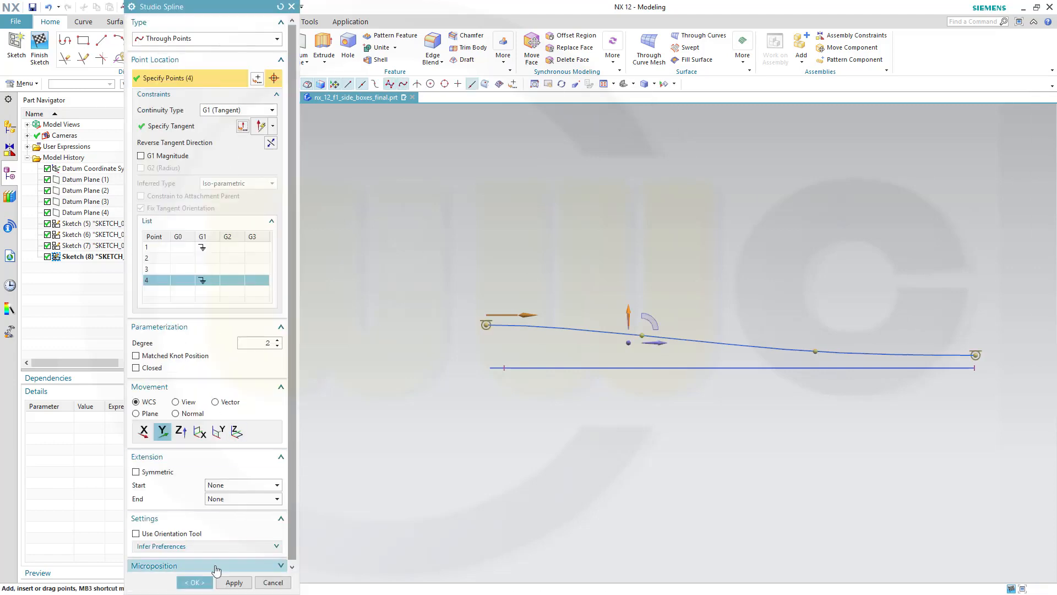
{"action": "left_click", "coordinate": [197, 583]}
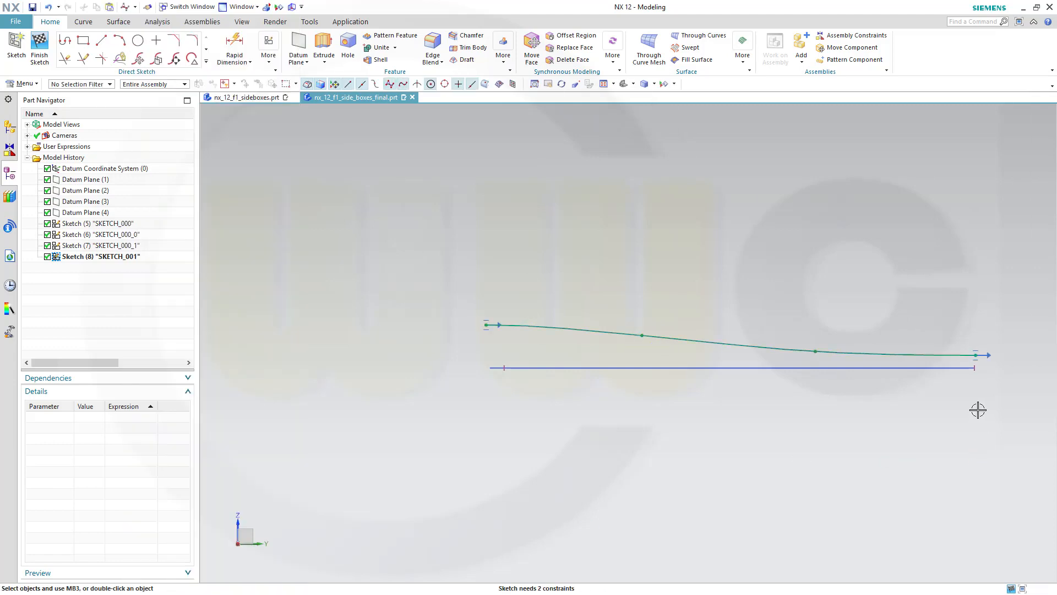
- Constrain the spline's lower end point onto Datum Plane (1) with a Point on Curve constraint and finish the sketch
{"action": "scroll", "coordinate": [982, 392], "scroll_direction": "up", "scroll_amount": 1}
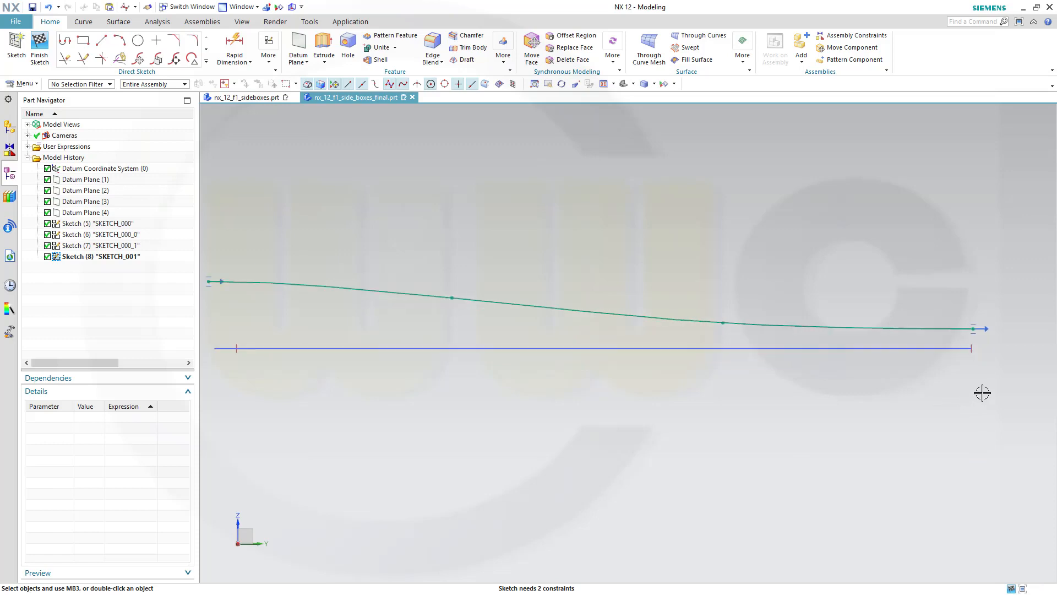
{"action": "left_click", "coordinate": [974, 329]}
{"action": "scroll", "coordinate": [989, 365], "scroll_direction": "up", "scroll_amount": 4}
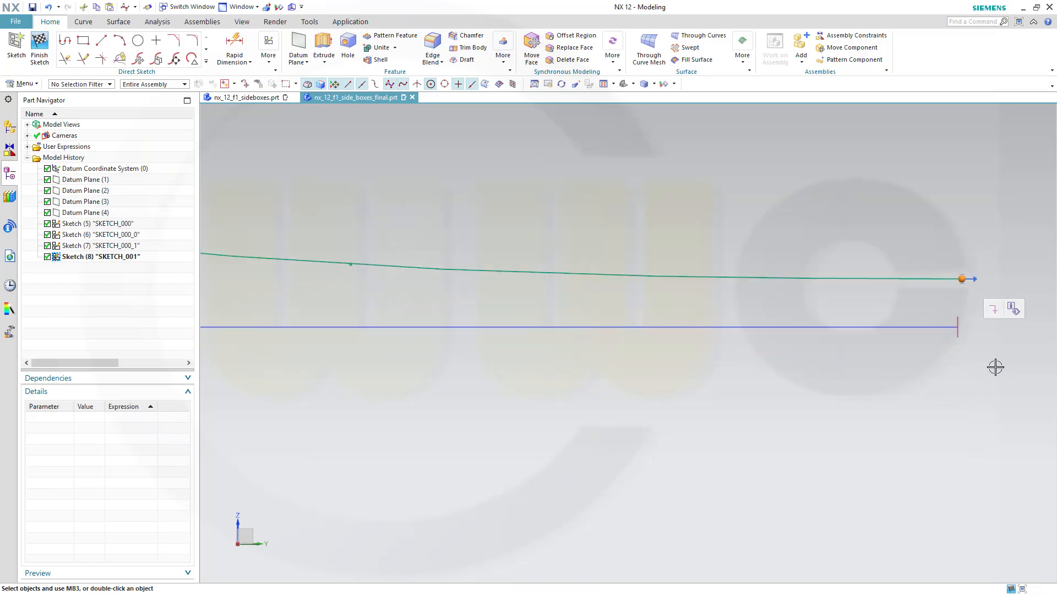
{"action": "scroll", "coordinate": [996, 366], "scroll_direction": "up", "scroll_amount": 1}
{"action": "left_click", "coordinate": [951, 328]}
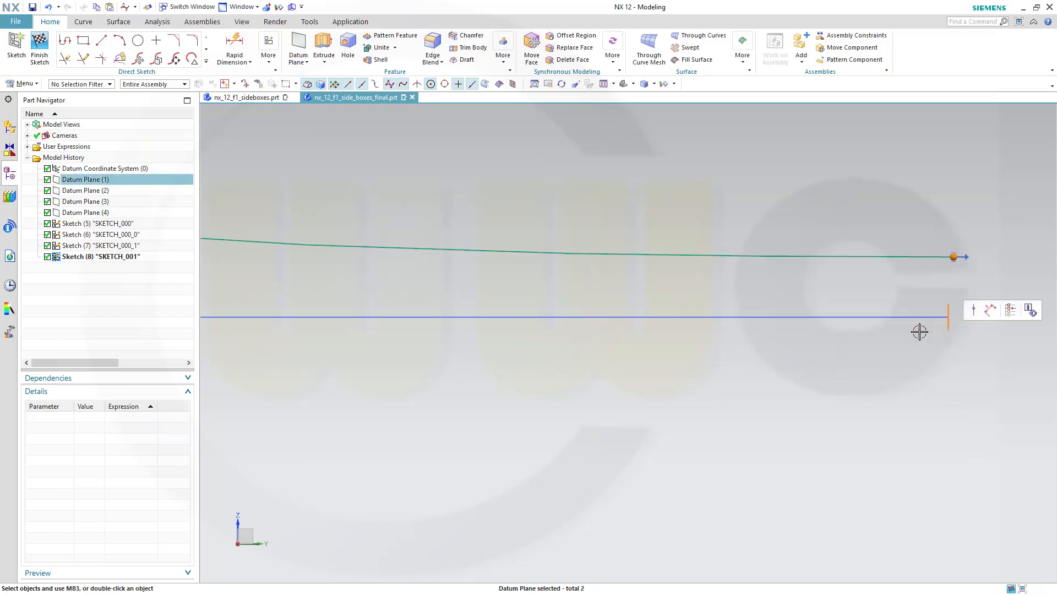
{"action": "left_click", "coordinate": [974, 312]}
{"action": "scroll", "coordinate": [537, 254], "scroll_direction": "down", "scroll_amount": 7}
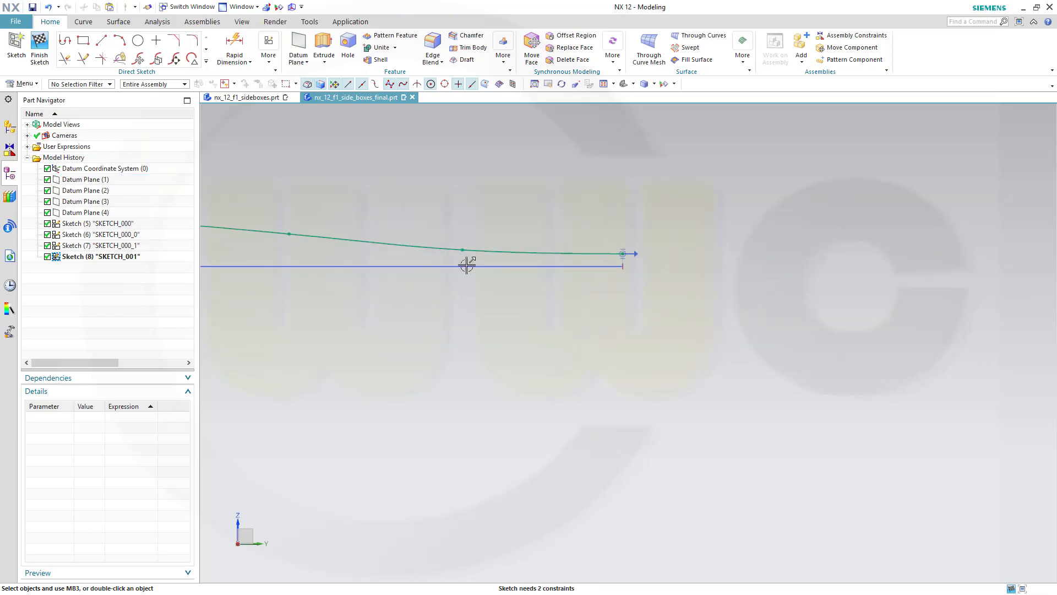
{"action": "middle_click_drag", "start_coordinate": [442, 305], "coordinate": [673, 364], "text": "shift"}
{"action": "scroll", "coordinate": [444, 283], "scroll_direction": "up", "scroll_amount": 1}
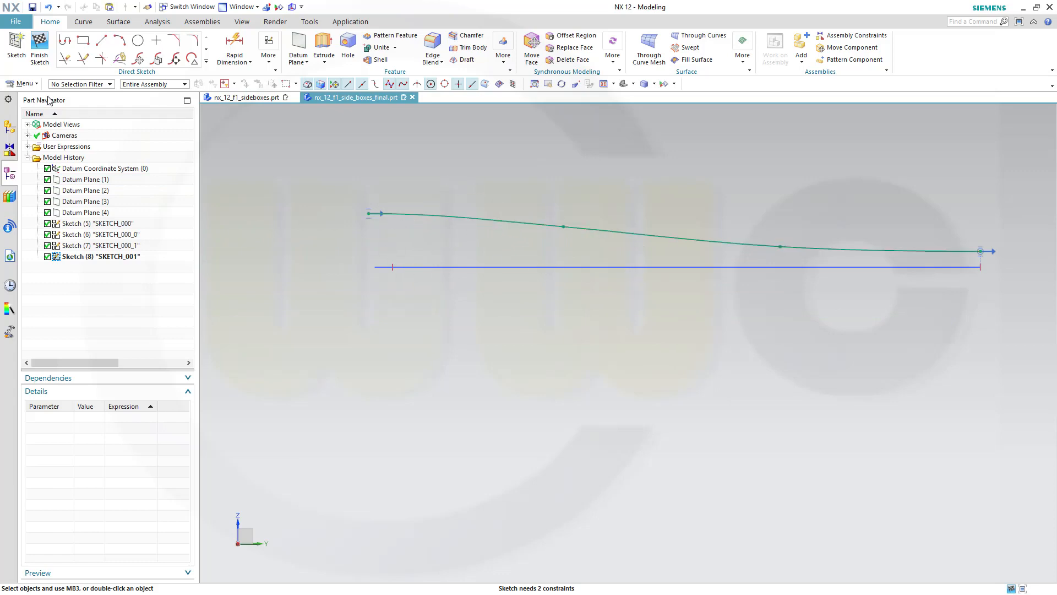
{"action": "left_click", "coordinate": [39, 48]}
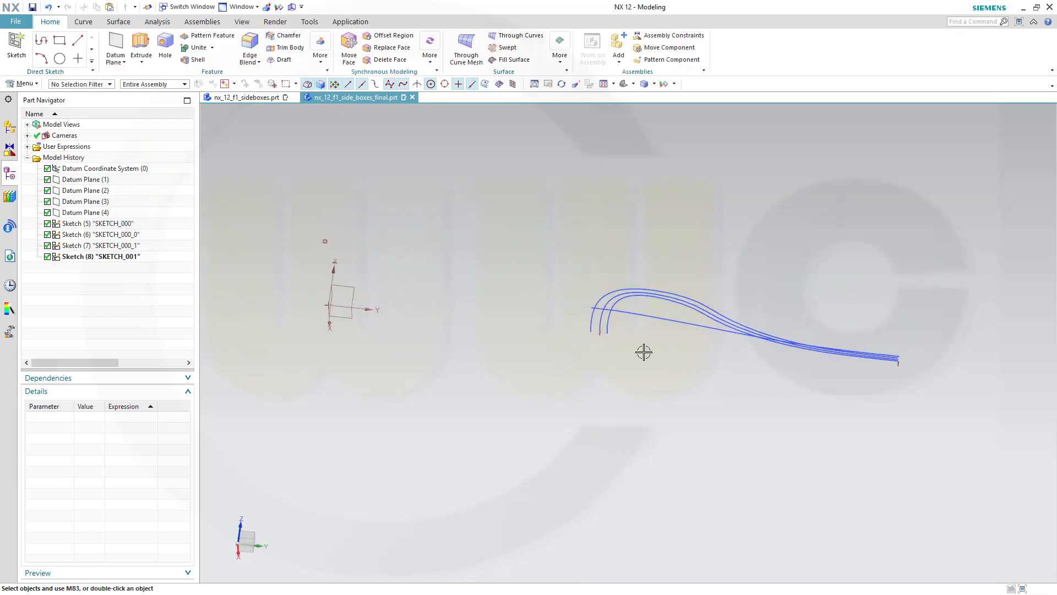
- Copy the side-view spline sketch, Sketch (8), and paste three copies of it into the model
{"action": "middle_click_drag", "start_coordinate": [694, 380], "coordinate": [656, 344]}
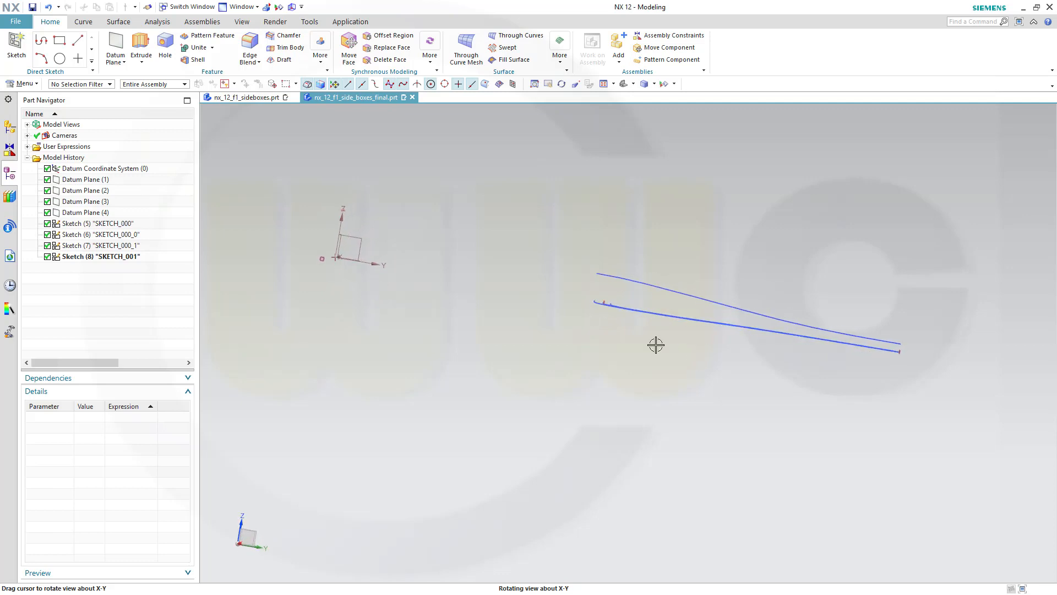
{"action": "left_click", "coordinate": [92, 257]}
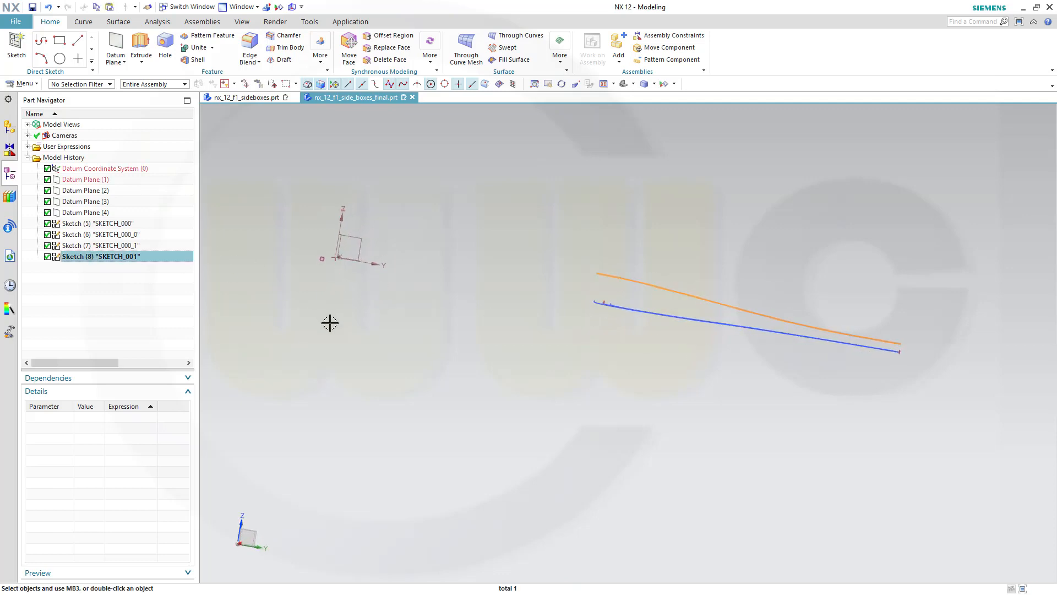
{"action": "key", "text": "Escape"}
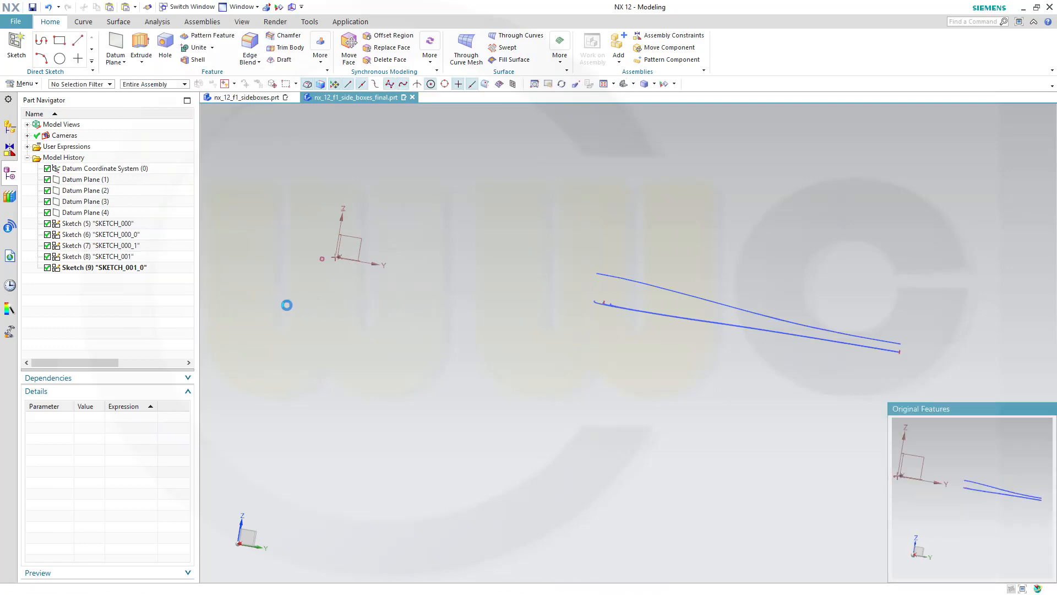
{"action": "left_click", "coordinate": [186, 312]}
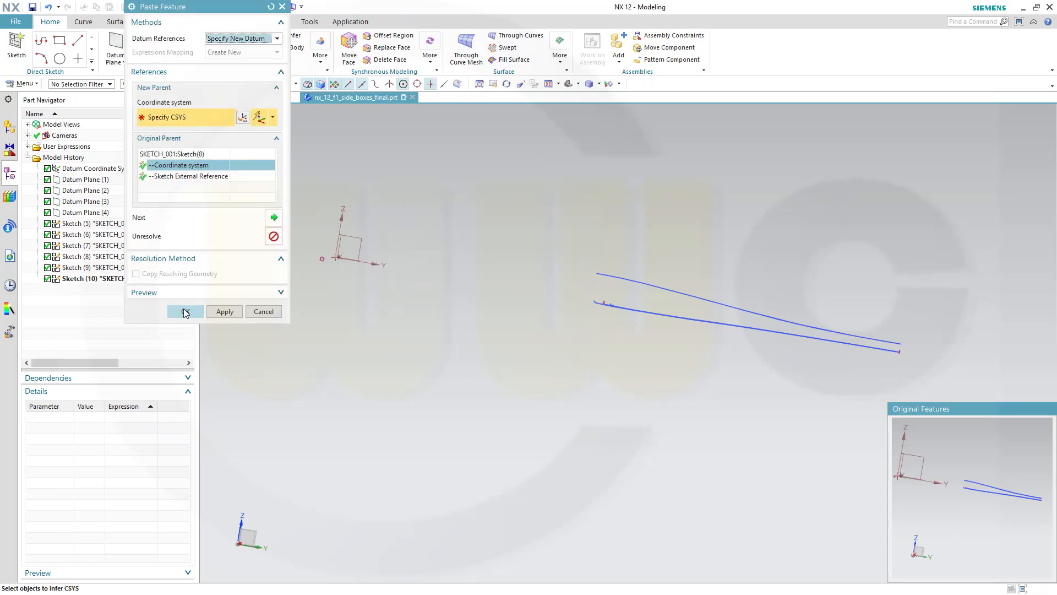
{"action": "left_click", "coordinate": [185, 311]}
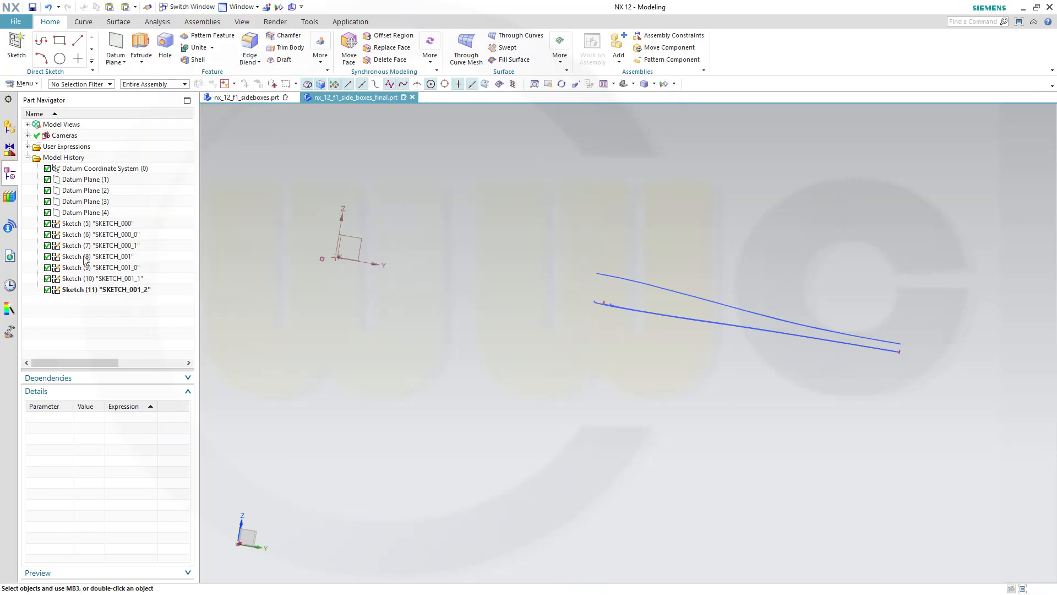
- Edit Sketch (9), move its spline a short distance above Sketch (8)'s curve, and finish the sketch
{"action": "left_click", "coordinate": [116, 257]}
{"action": "left_click", "coordinate": [115, 246]}
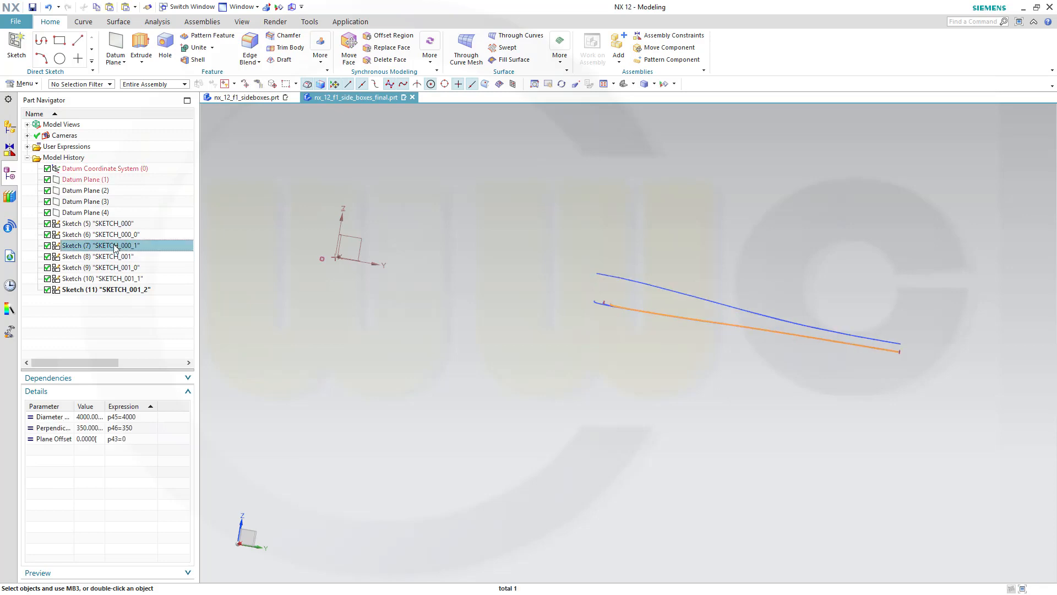
{"action": "left_click", "coordinate": [108, 259]}
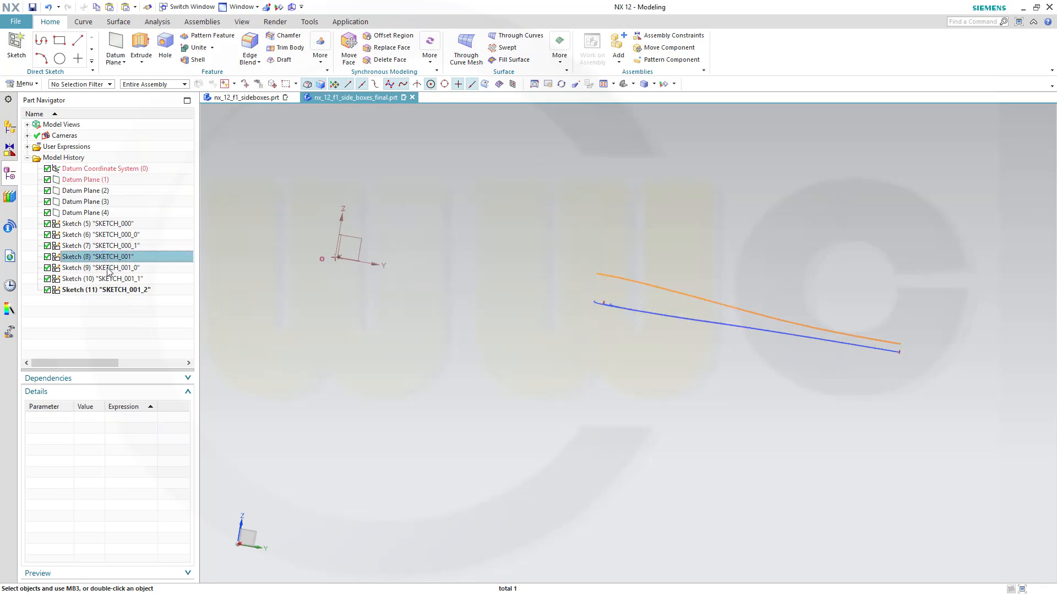
{"action": "left_click", "coordinate": [108, 269]}
{"action": "double_click", "coordinate": [109, 269]}
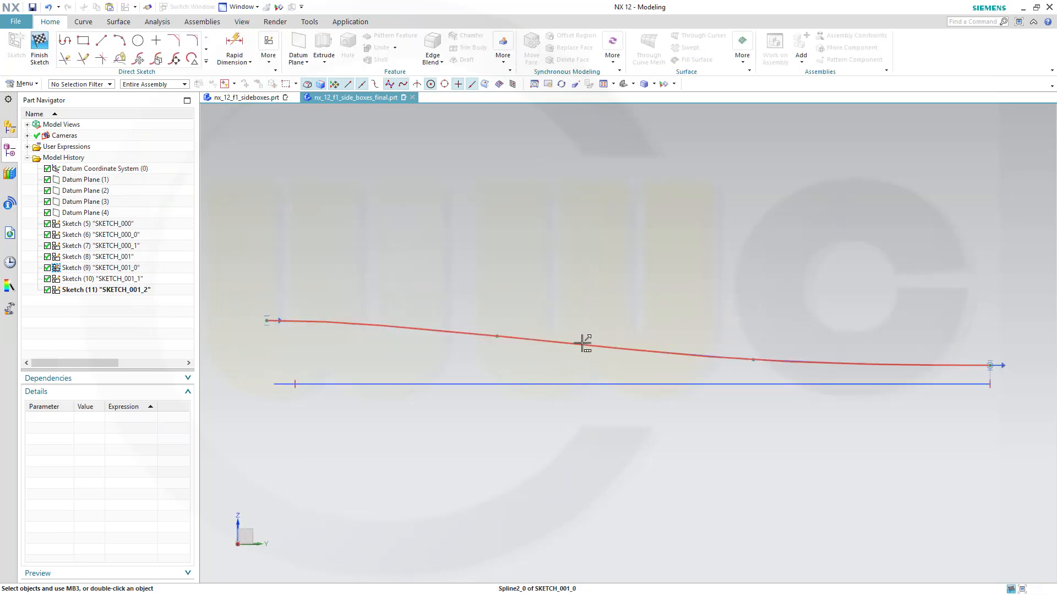
{"action": "left_click_drag", "start_coordinate": [582, 344], "coordinate": [588, 329]}
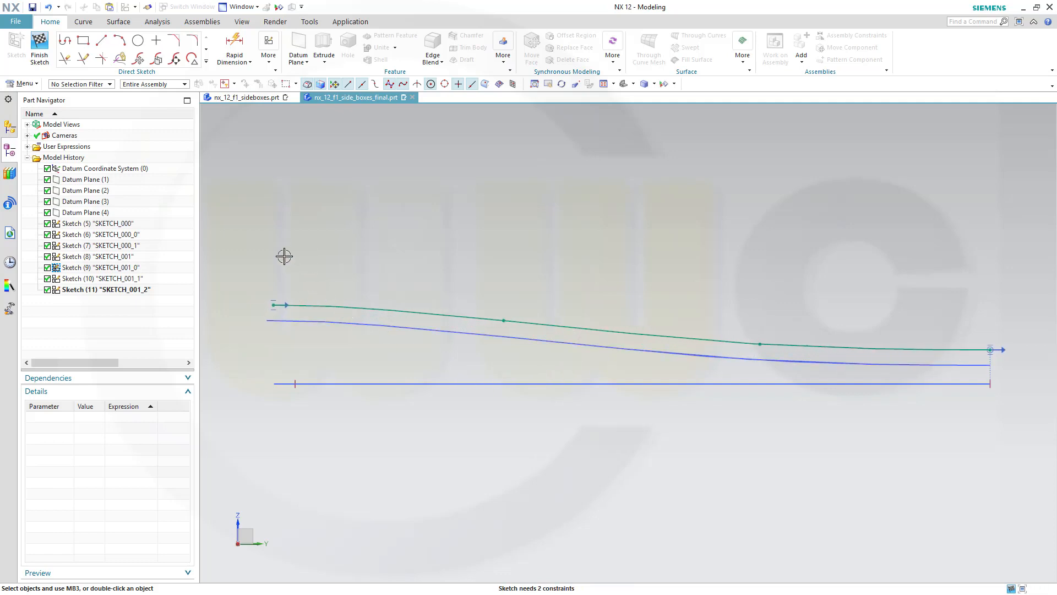
{"action": "left_click", "coordinate": [40, 44]}
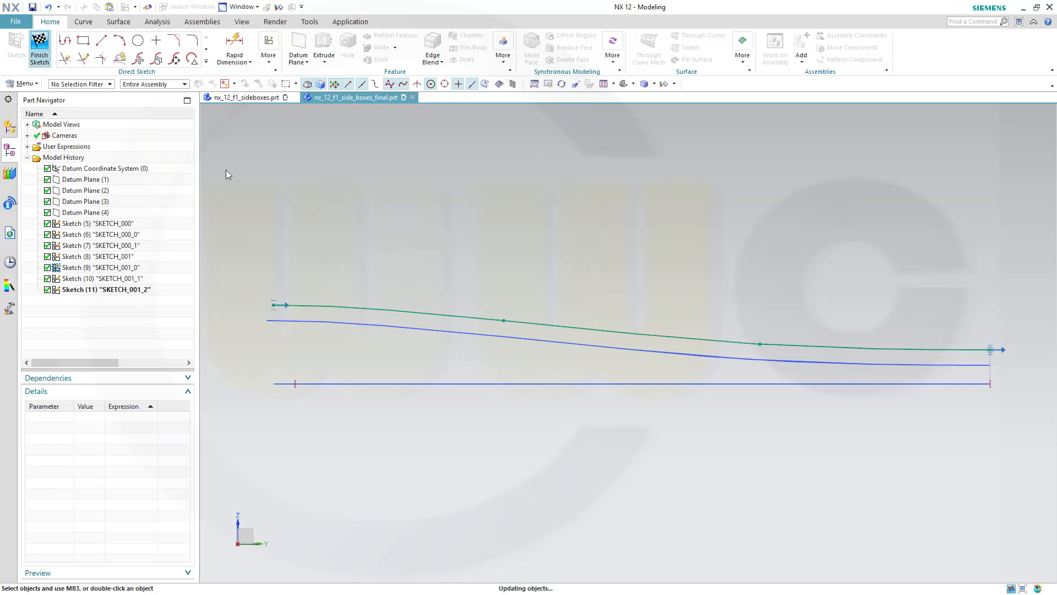
- Edit Sketch (10), move its spline up to sit above Sketch (9)'s curve, and finish the sketch
{"action": "left_click", "coordinate": [100, 269]}
{"action": "left_click", "coordinate": [102, 258]}
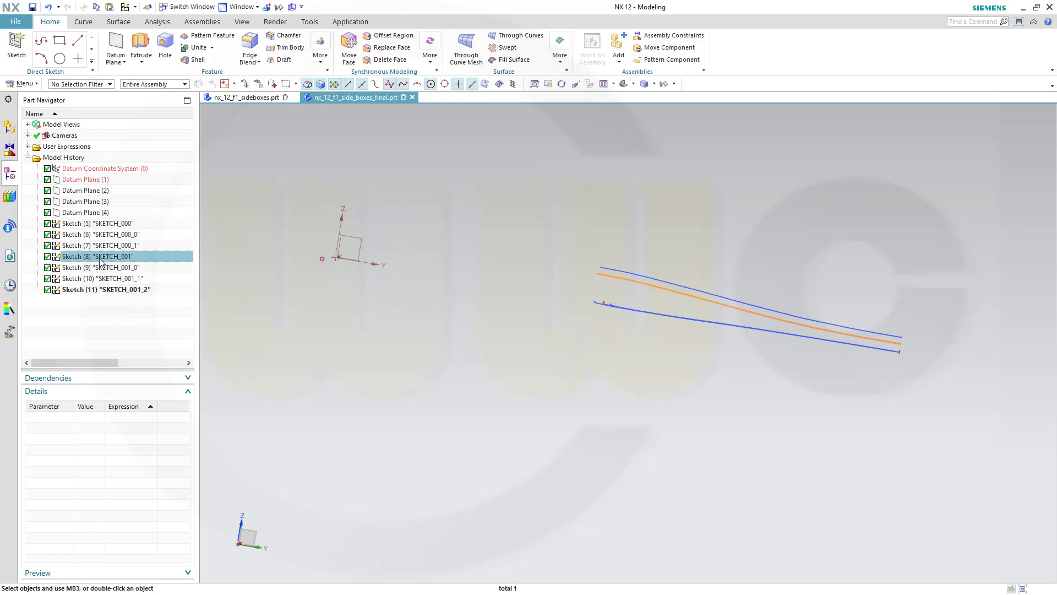
{"action": "left_click", "coordinate": [95, 269]}
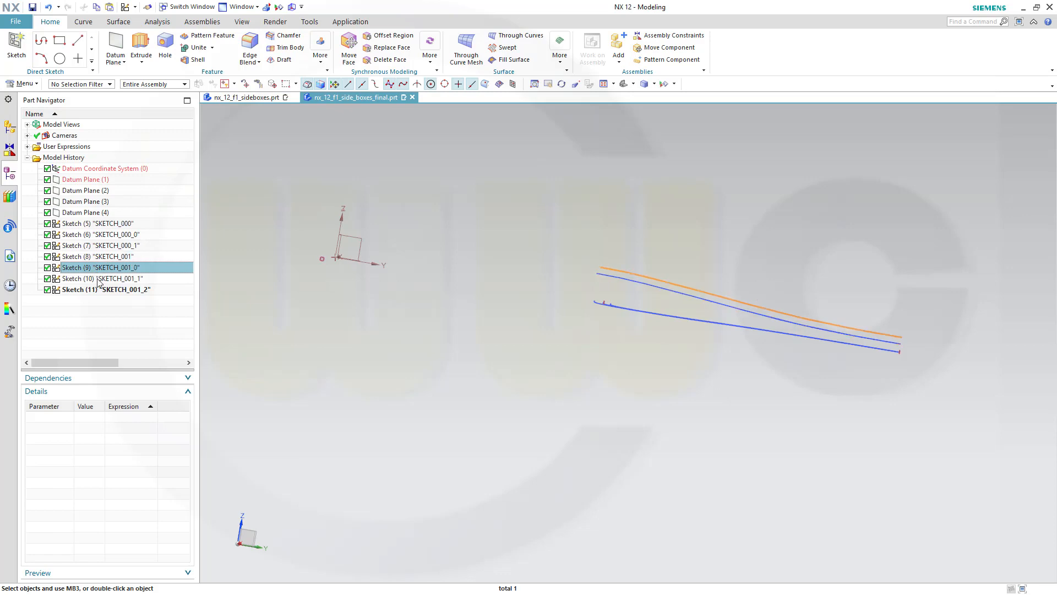
{"action": "double_click", "coordinate": [99, 280]}
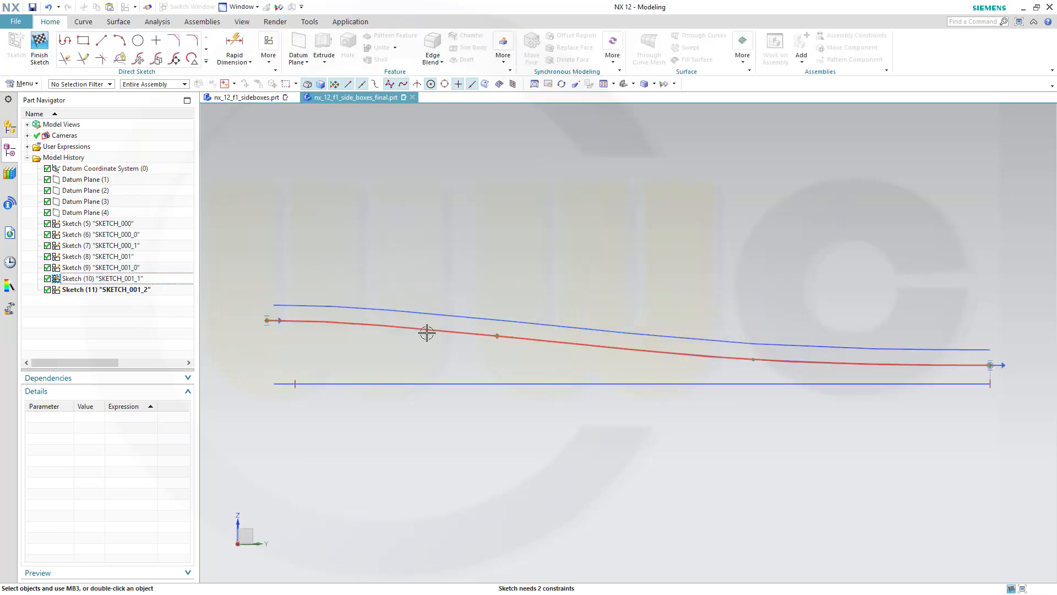
{"action": "left_click_drag", "start_coordinate": [426, 333], "coordinate": [434, 300]}
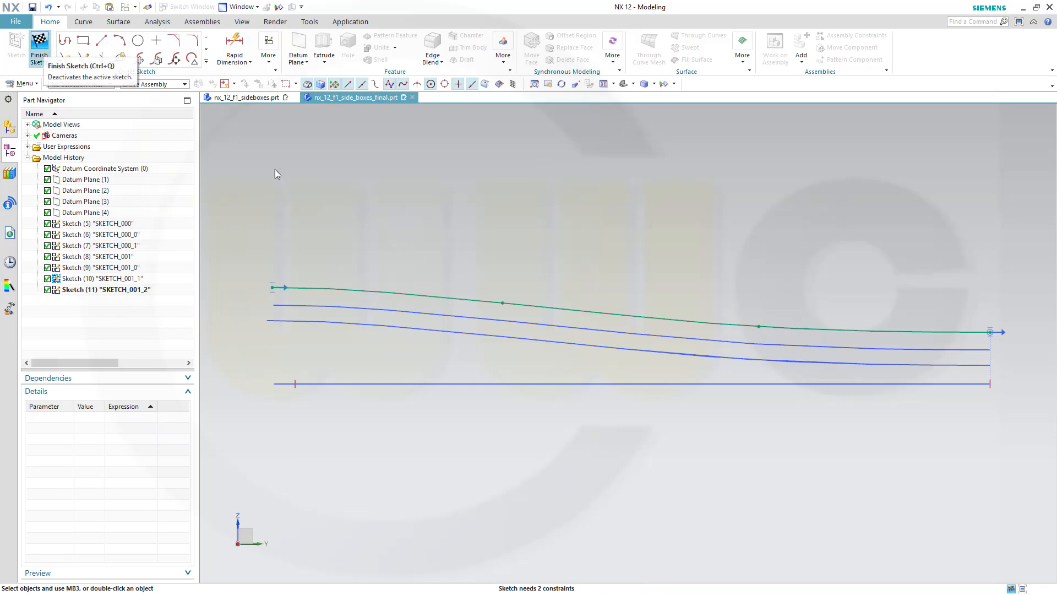
{"action": "left_click", "coordinate": [39, 47]}
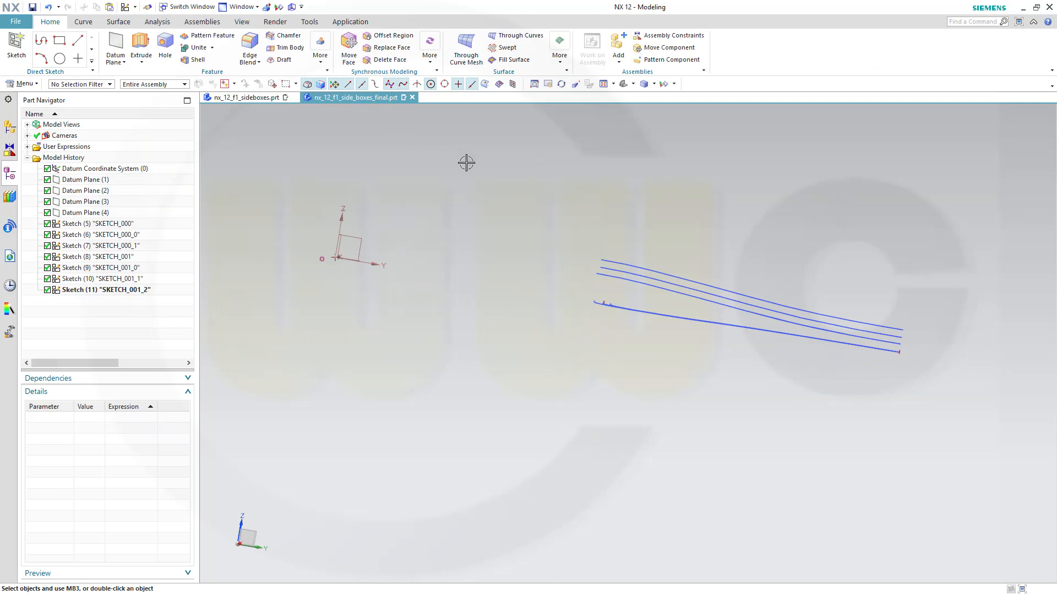
- Create a combined projection of Sketch (7)'s inner profile and the uppermost side-view spline, projecting both normal to their curve planes
{"action": "mouse_move", "coordinate": [531, 382]}
{"action": "middle_mouse_down"}
{"action": "mouse_move", "coordinate": [552, 401]}
{"action": "mouse_move", "coordinate": [533, 324]}
{"action": "mouse_move", "coordinate": [550, 349]}
{"action": "mouse_move", "coordinate": [635, 312]}
{"action": "middle_mouse_up"}
{"action": "scroll", "coordinate": [706, 249], "scroll_direction": "down", "scroll_amount": 2}
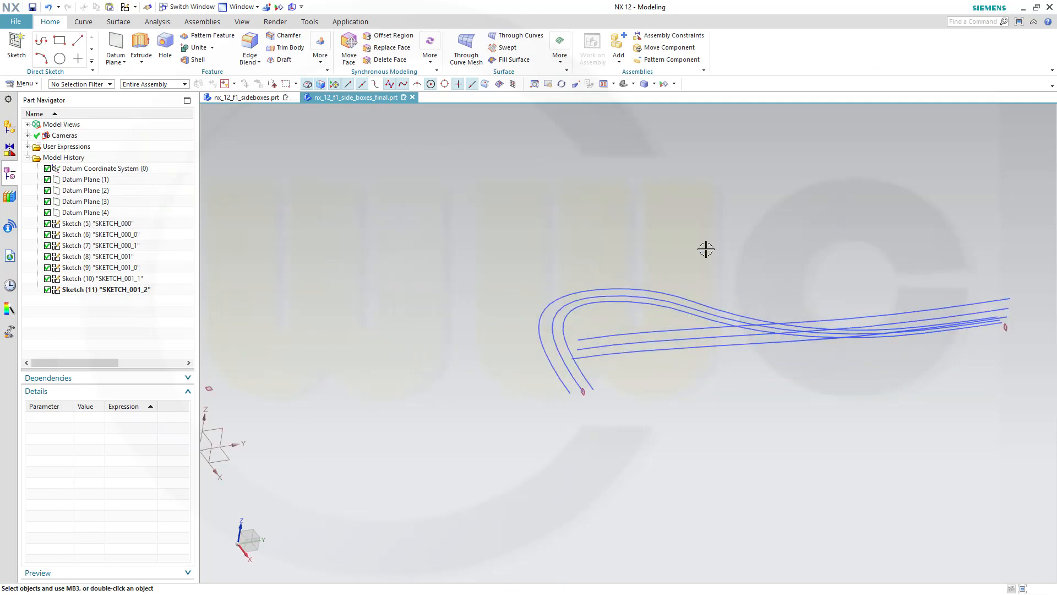
{"action": "left_click", "coordinate": [83, 22]}
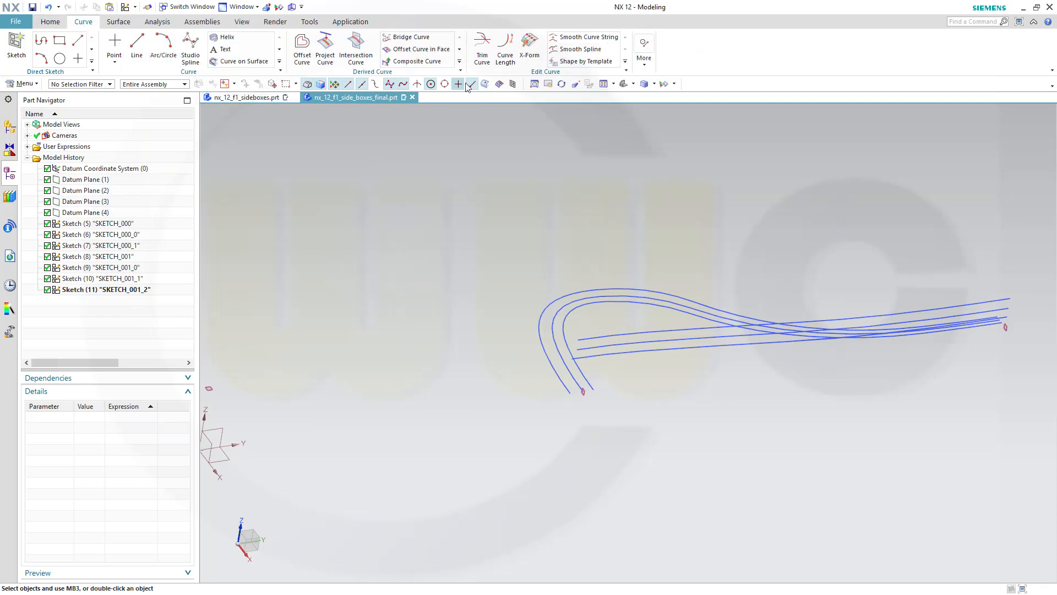
{"action": "left_click", "coordinate": [460, 65]}
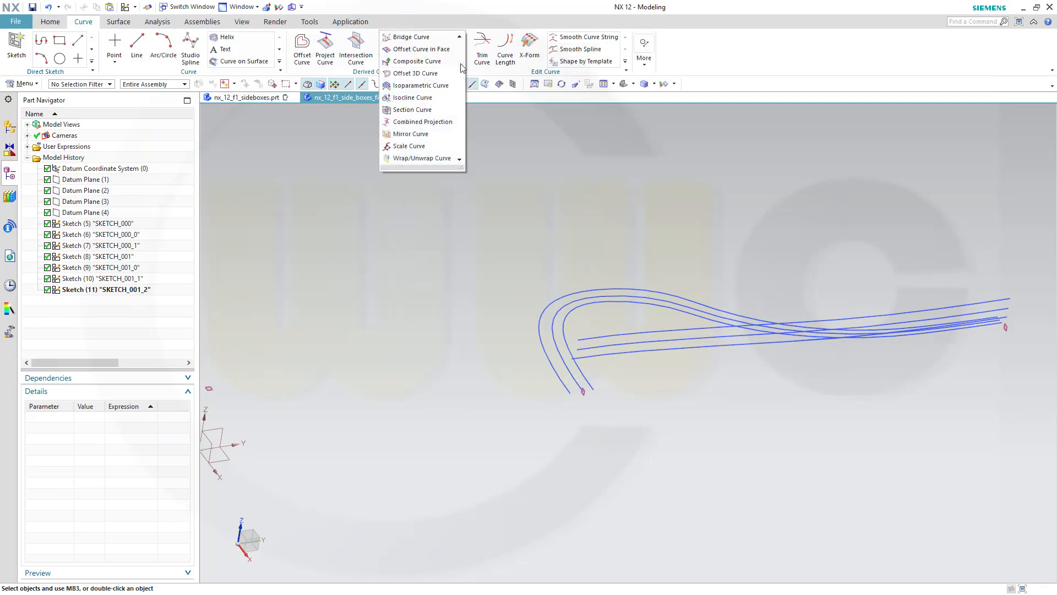
{"action": "left_click", "coordinate": [422, 122]}
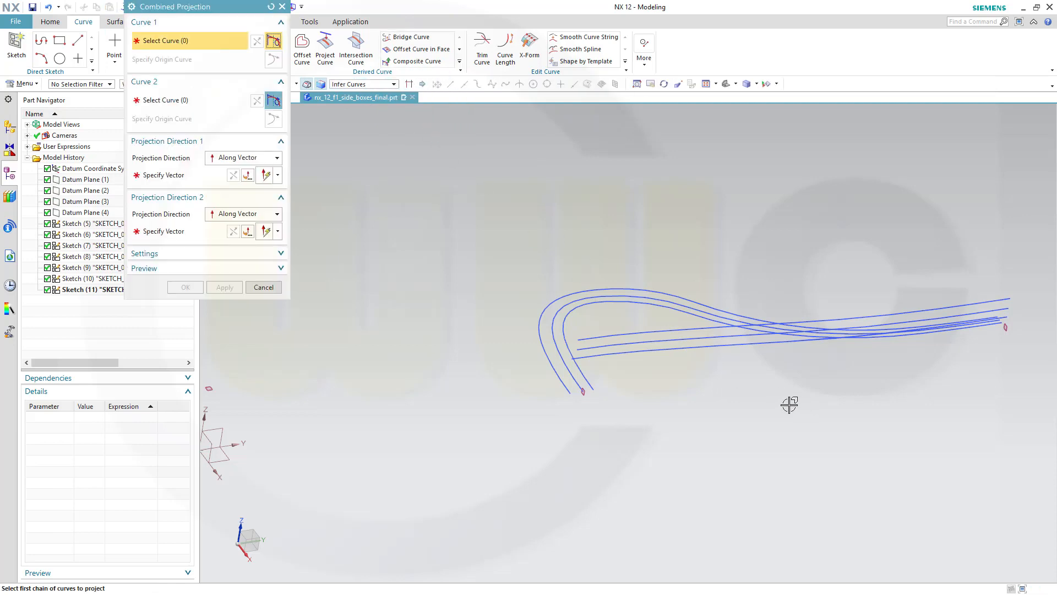
{"action": "middle_click_drag", "start_coordinate": [789, 405], "coordinate": [764, 360]}
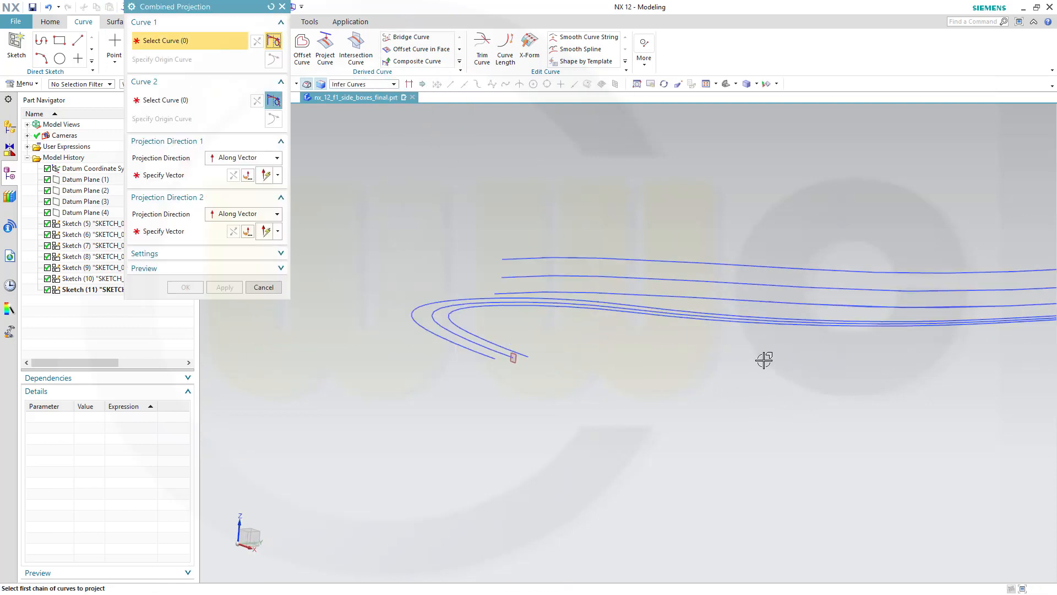
{"action": "middle_click_drag", "start_coordinate": [683, 359], "coordinate": [584, 354]}
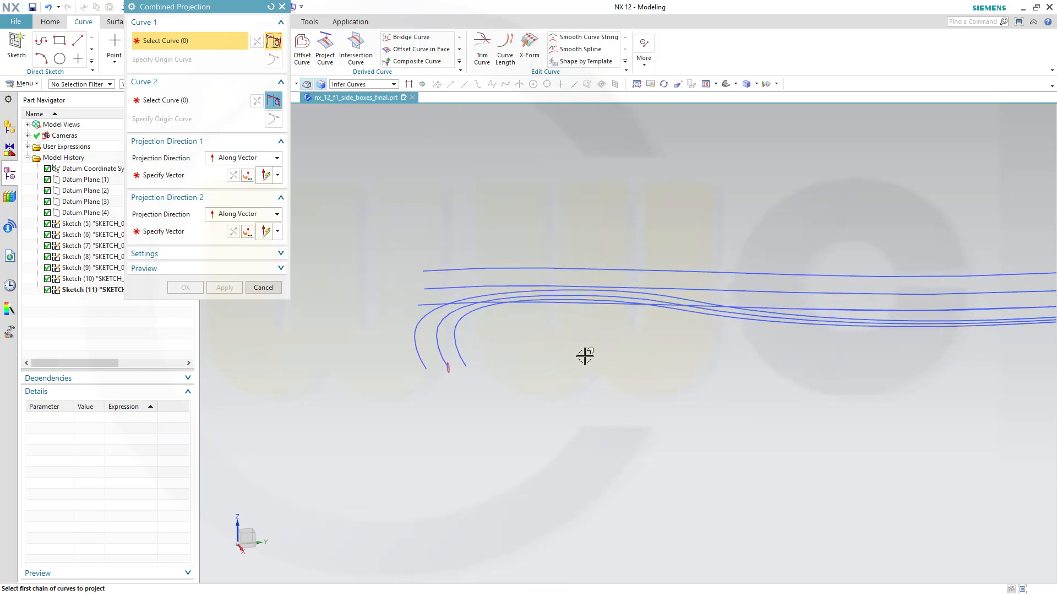
{"action": "left_click", "coordinate": [456, 343]}
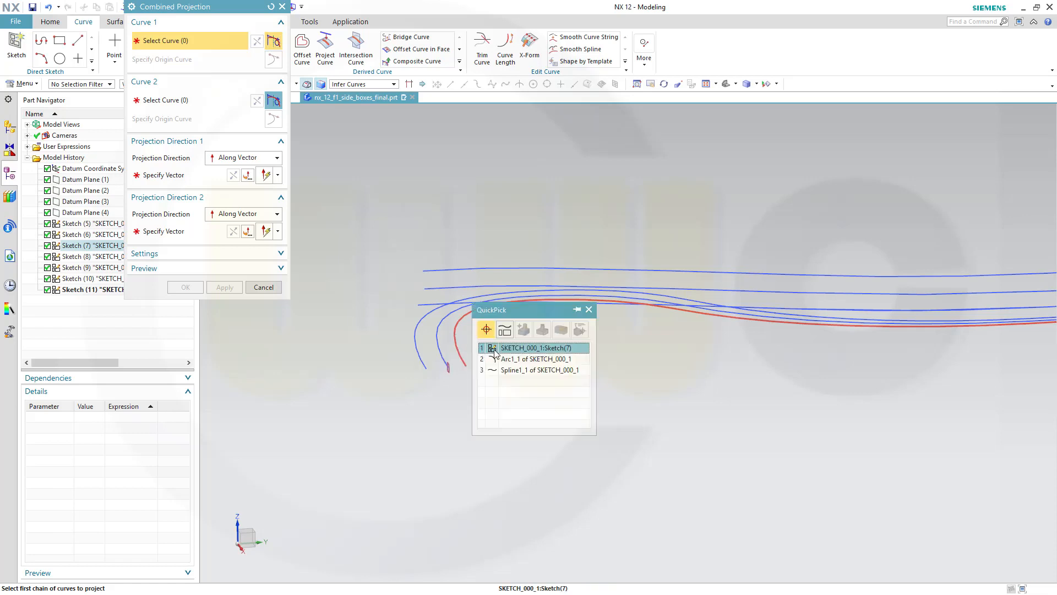
{"action": "left_click", "coordinate": [509, 348]}
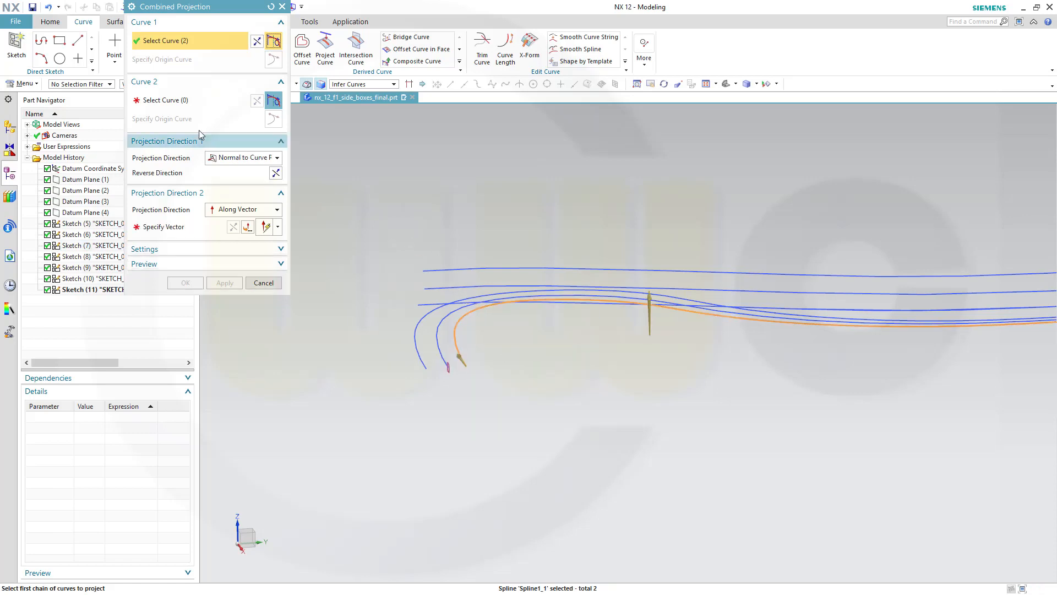
{"action": "left_click", "coordinate": [156, 102]}
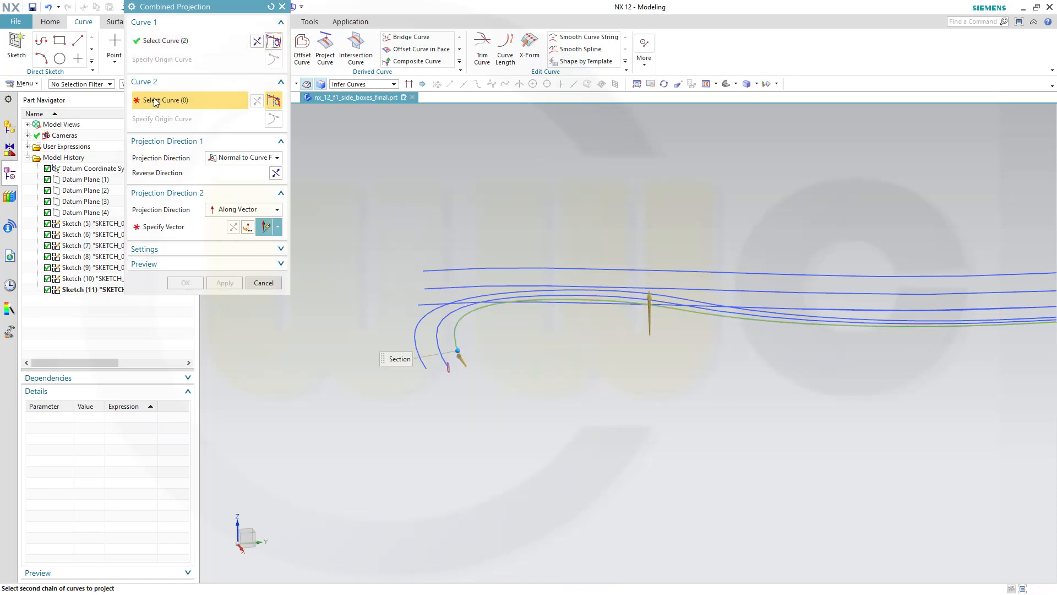
{"action": "left_click", "coordinate": [488, 268]}
{"action": "middle_click_drag", "start_coordinate": [634, 366], "coordinate": [644, 367]}
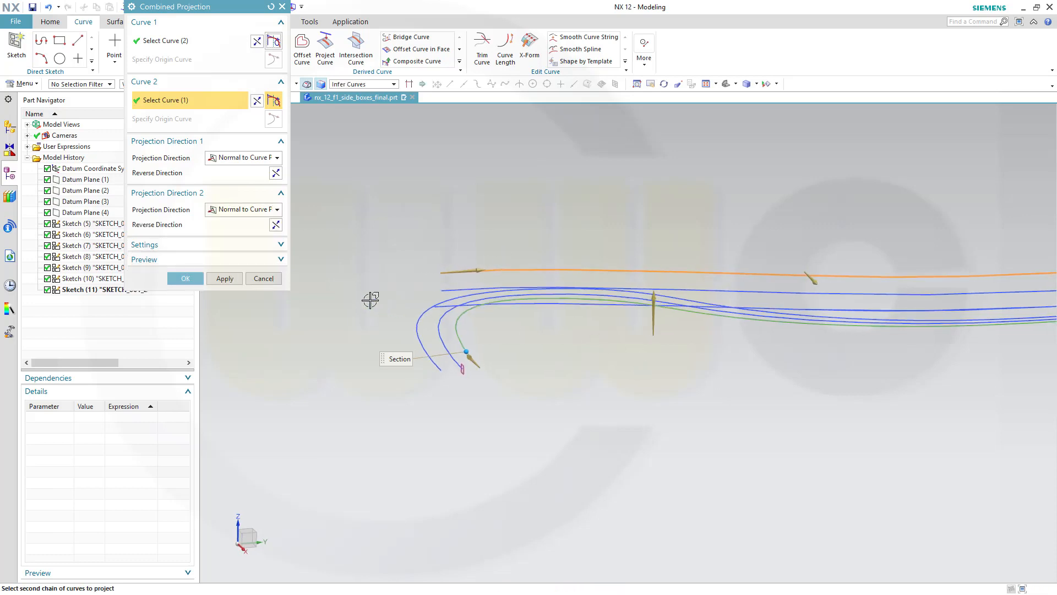
{"action": "left_click", "coordinate": [222, 278]}
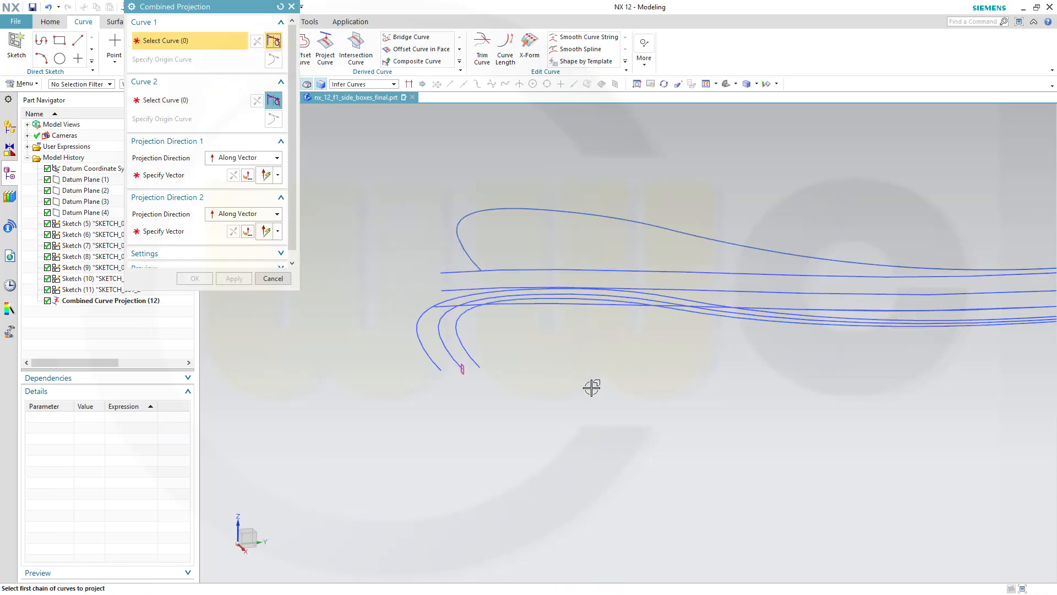
- Create a combined projection of Sketch (6)'s outer profile and Sketch (11)'s lowest side-view spline, projecting both normal to their curve planes
{"action": "middle_click_drag", "start_coordinate": [589, 383], "coordinate": [574, 375]}
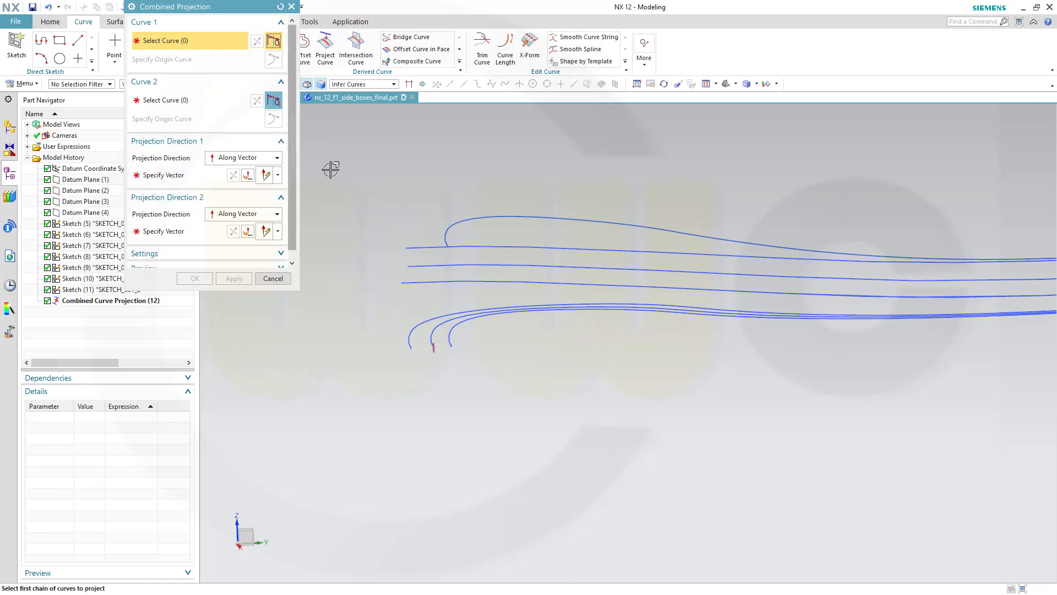
{"action": "left_click", "coordinate": [414, 320]}
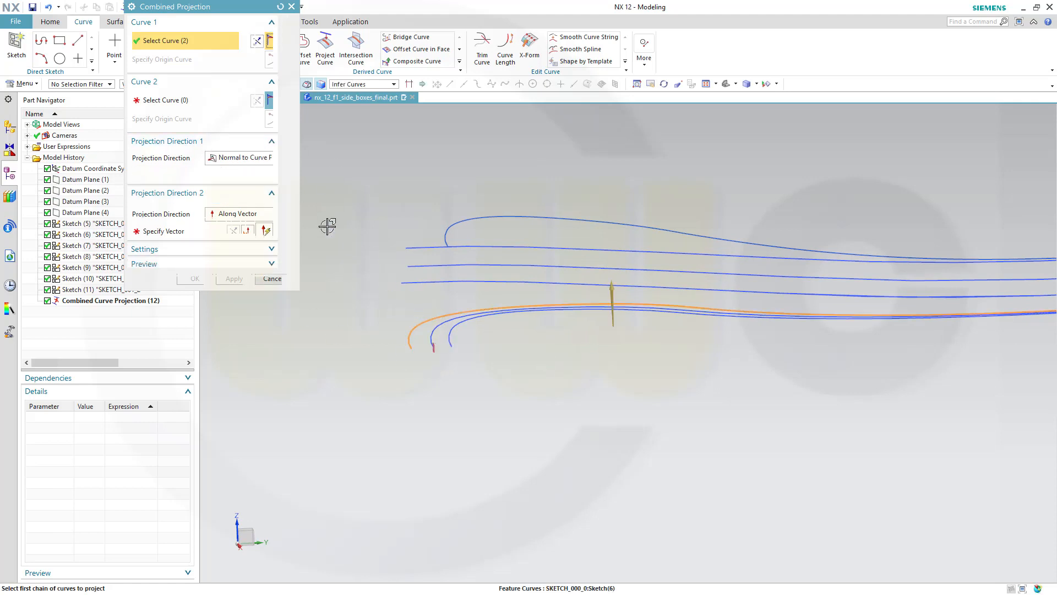
{"action": "left_click", "coordinate": [158, 102]}
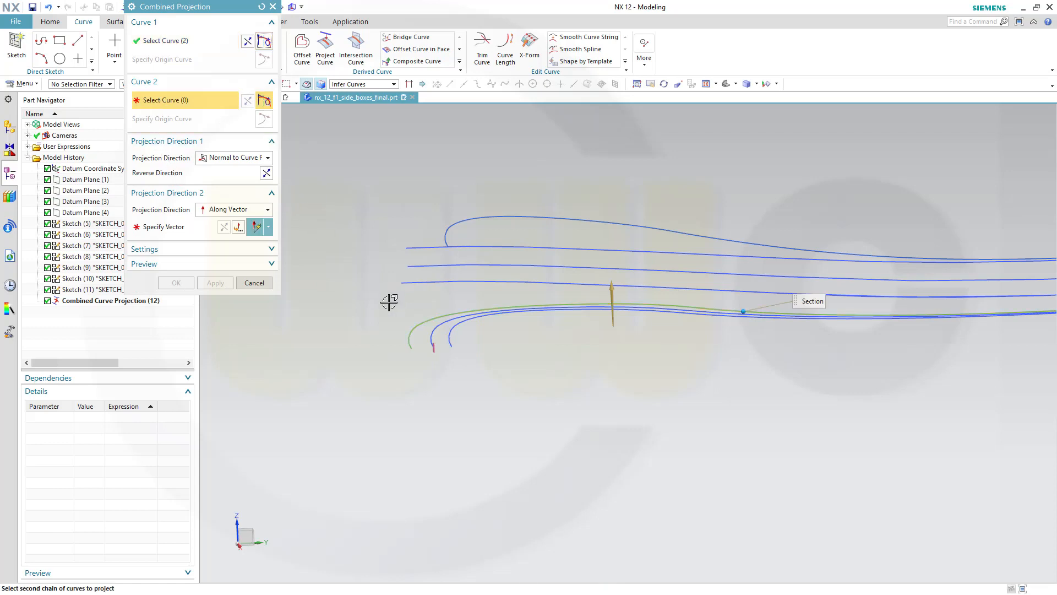
{"action": "middle_click_drag", "start_coordinate": [539, 306], "coordinate": [534, 304]}
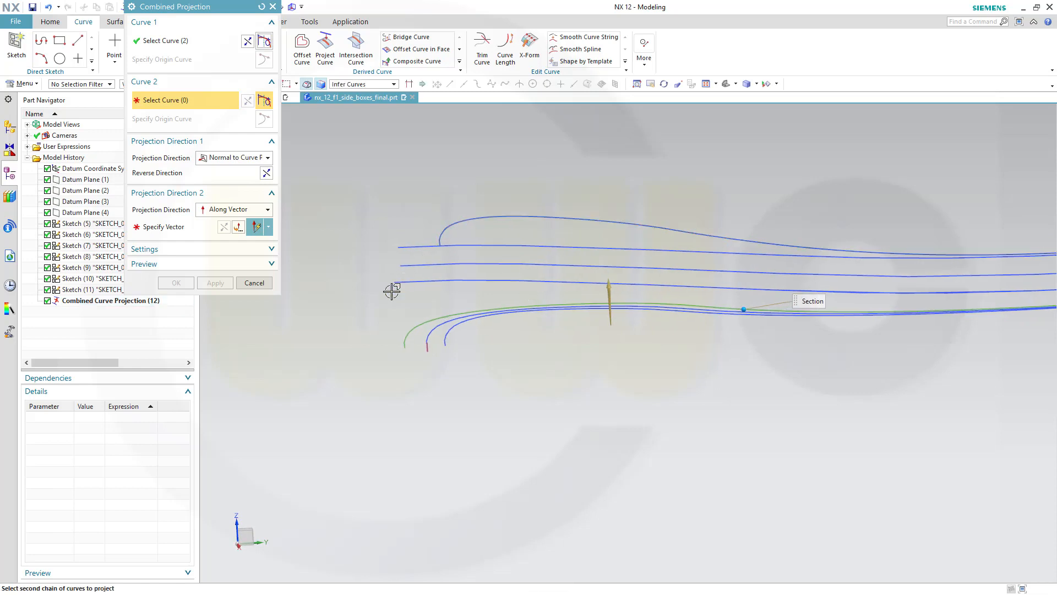
{"action": "middle_click_drag", "start_coordinate": [372, 290], "coordinate": [371, 288]}
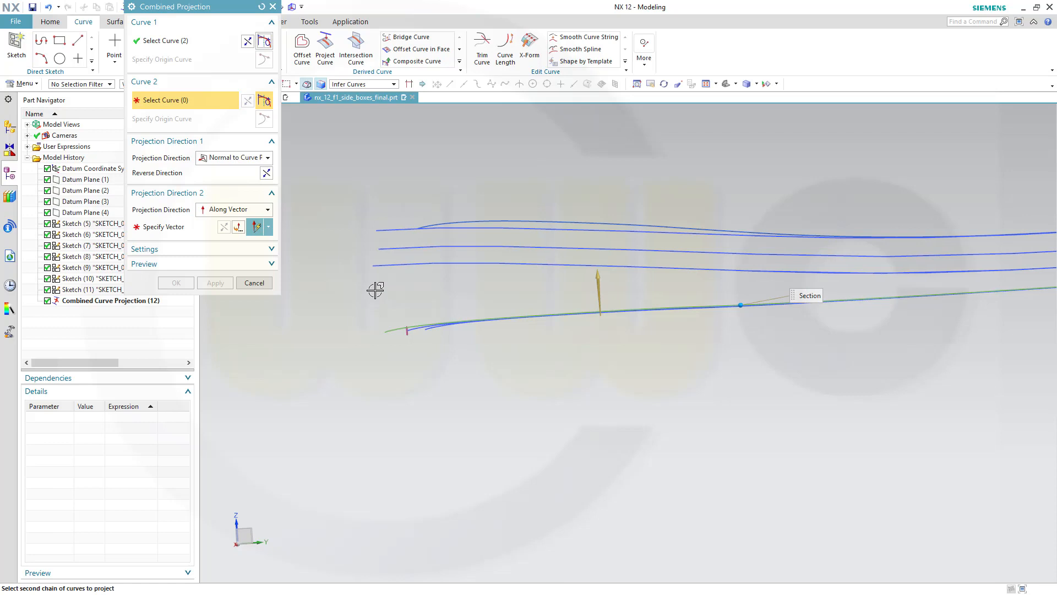
{"action": "left_click", "coordinate": [413, 265]}
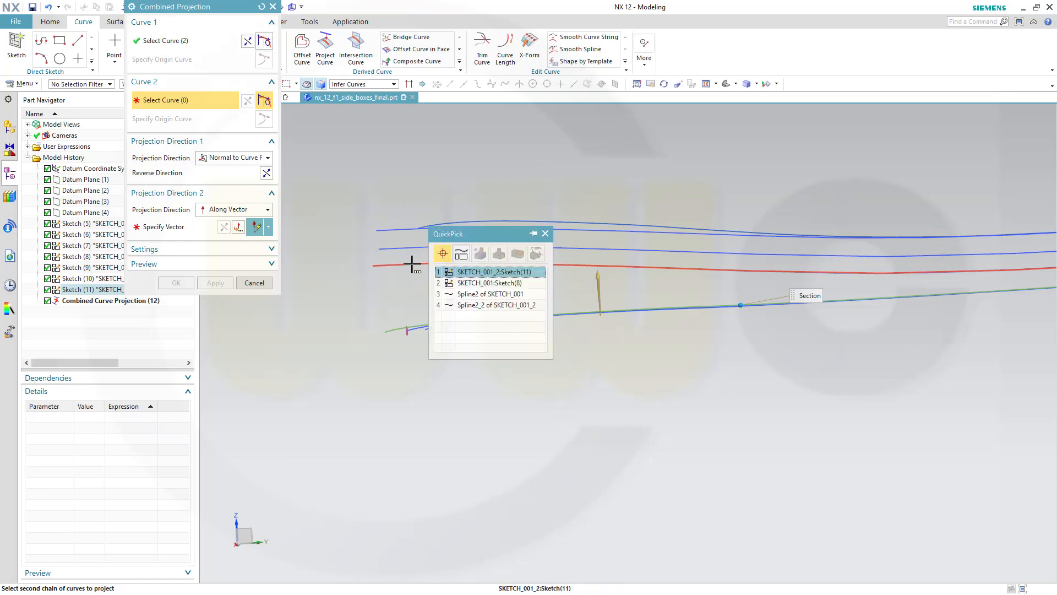
{"action": "left_click", "coordinate": [468, 272]}
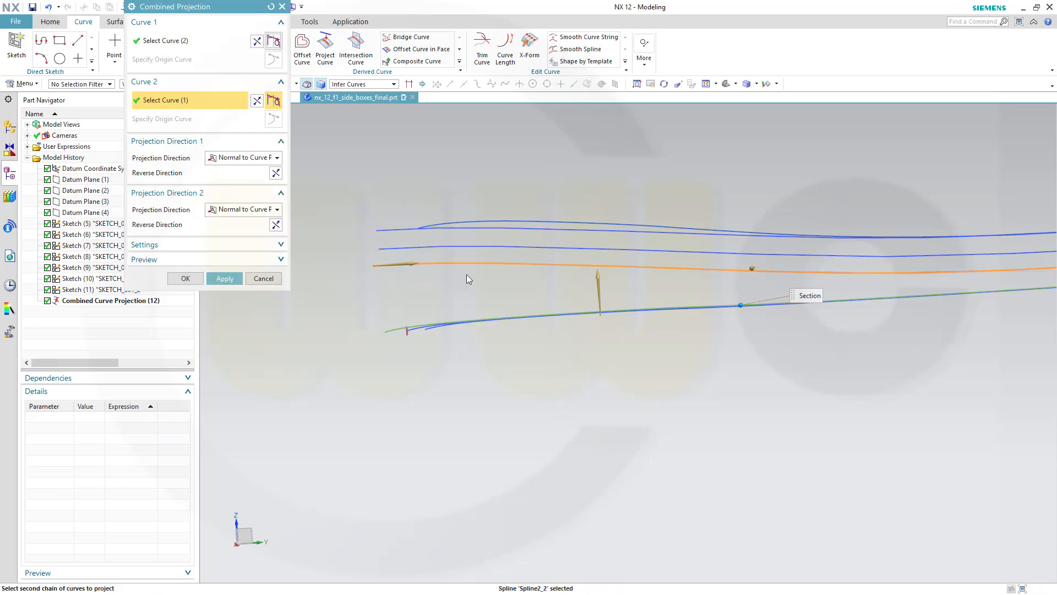
{"action": "middle_click_drag", "start_coordinate": [430, 290], "coordinate": [471, 314]}
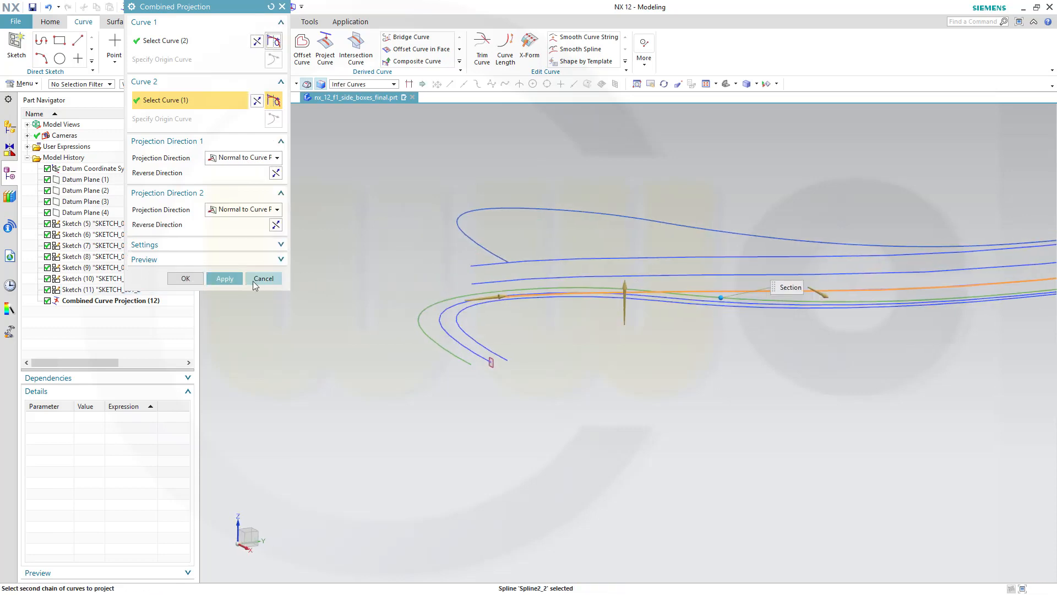
{"action": "left_click", "coordinate": [198, 279]}
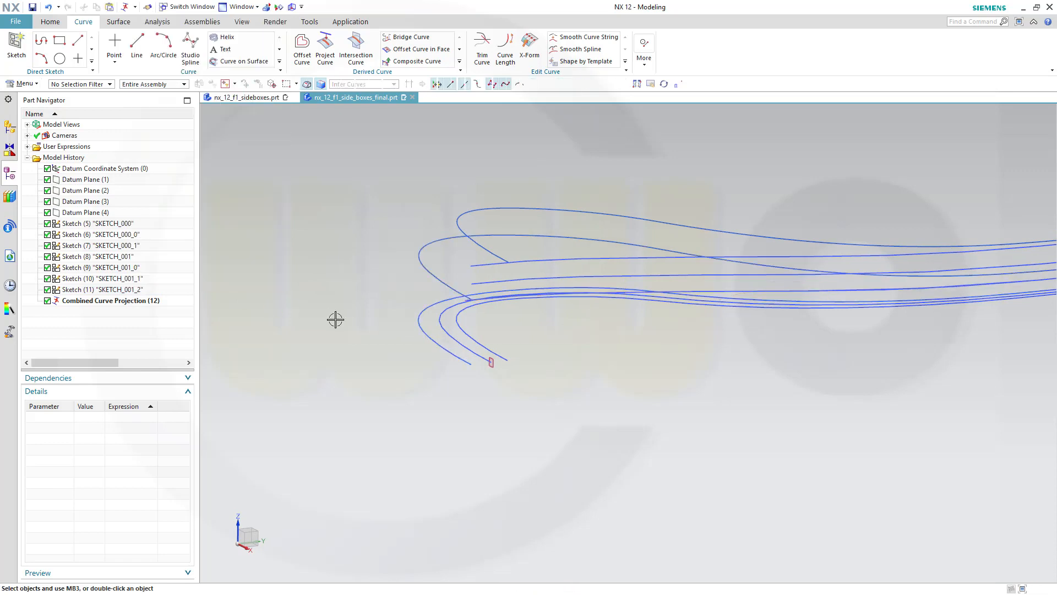
- Edit Combined Curve Projection (12), replacing its second curve with the middle side-view spline from Sketch (9)
{"action": "middle_click_drag", "start_coordinate": [536, 348], "coordinate": [536, 344]}
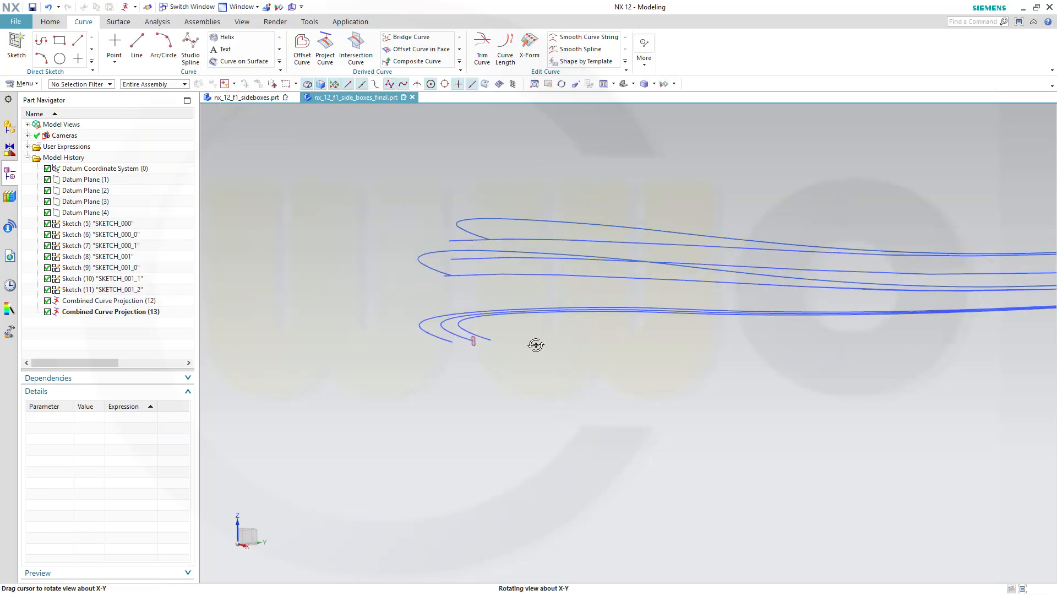
{"action": "double_click", "coordinate": [468, 217]}
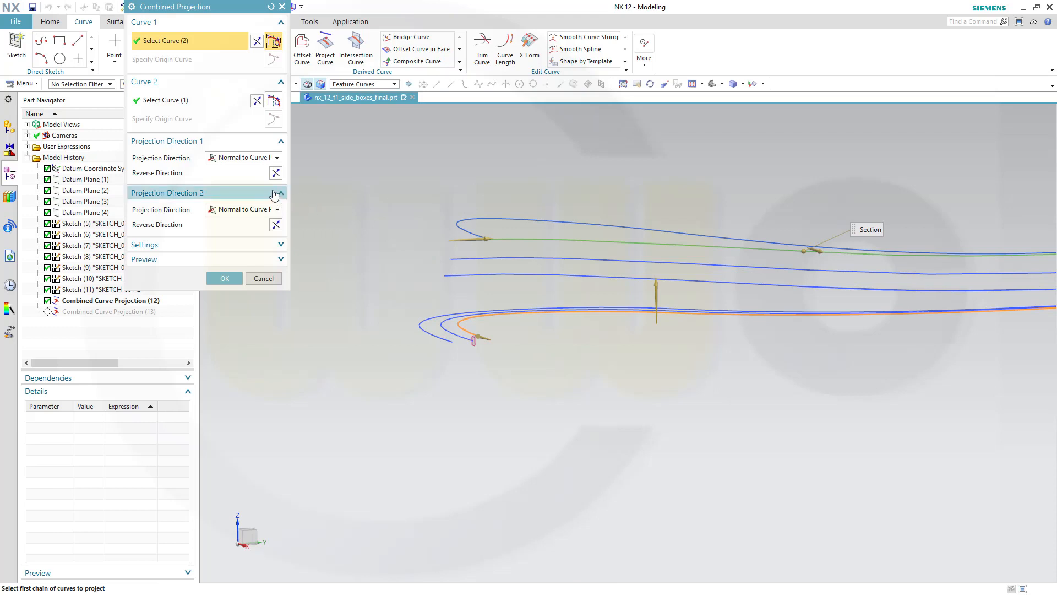
{"action": "left_click", "coordinate": [175, 108]}
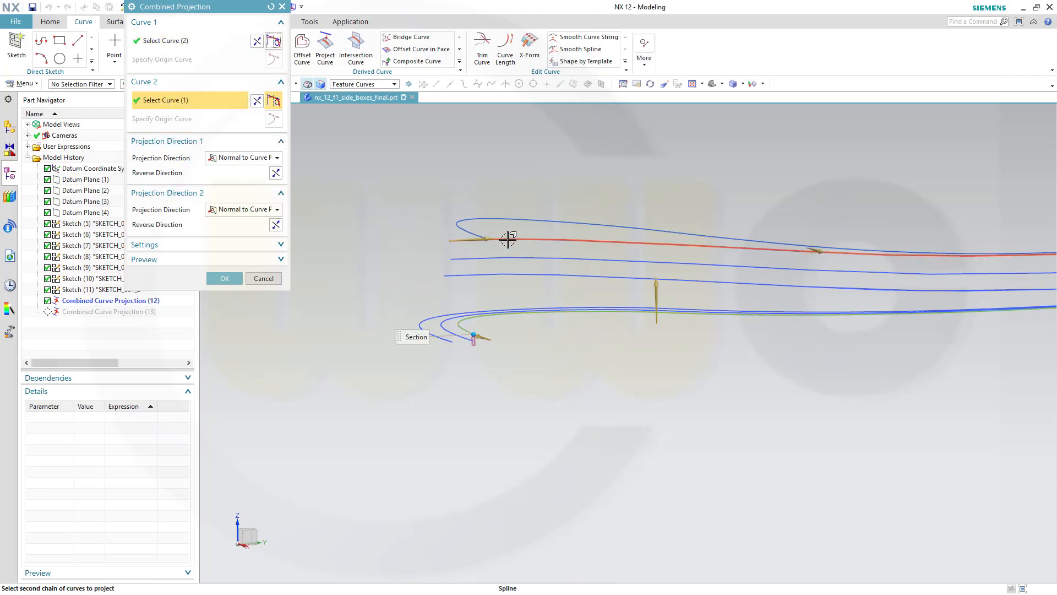
{"action": "left_click", "coordinate": [503, 241], "text": "shift"}
{"action": "left_click", "coordinate": [489, 257]}
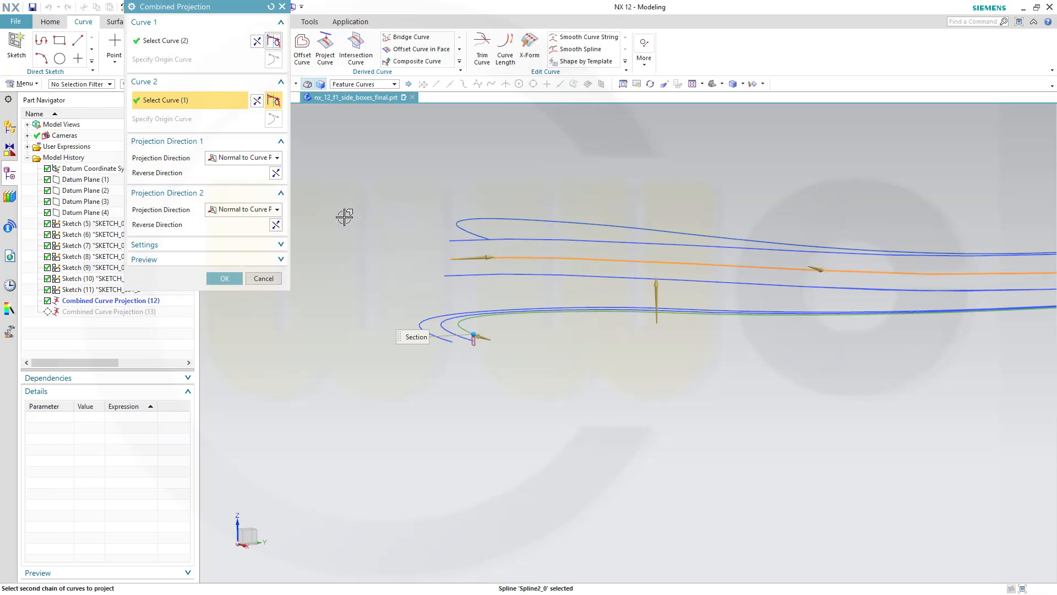
{"action": "left_click", "coordinate": [222, 282]}
- Hide the inner and outer plan-view profile sketches, Sketch (6) and Sketch (7)
{"action": "mouse_move", "coordinate": [570, 373]}
{"action": "middle_mouse_down"}
{"action": "mouse_move", "coordinate": [576, 382]}
{"action": "mouse_move", "coordinate": [561, 373]}
{"action": "middle_mouse_up"}
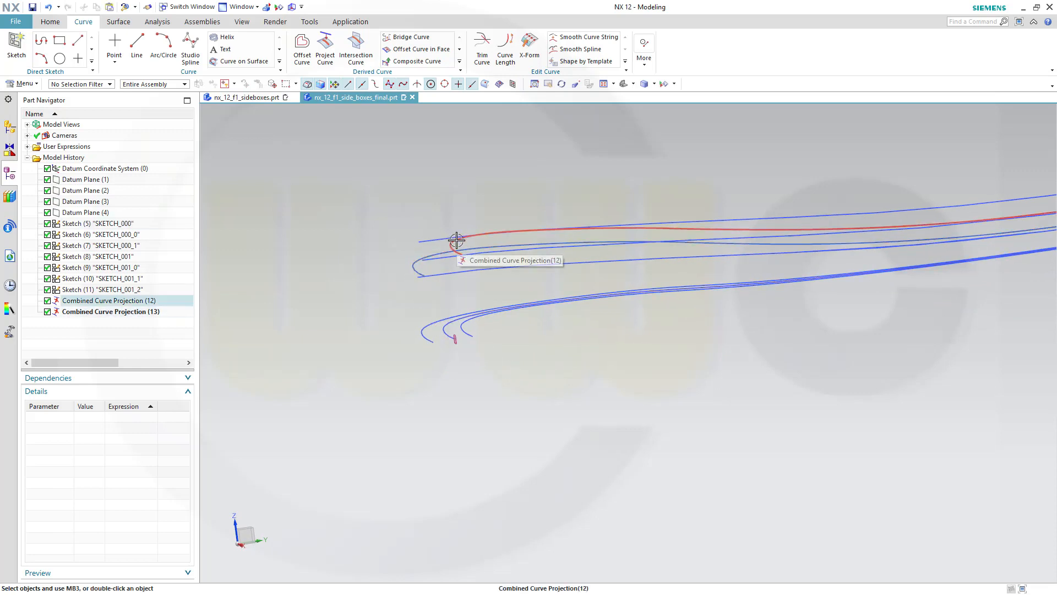
{"action": "middle_click_drag", "start_coordinate": [569, 340], "coordinate": [751, 319]}
{"action": "scroll", "coordinate": [844, 285], "scroll_direction": "up", "scroll_amount": 3}
{"action": "scroll", "coordinate": [845, 285], "scroll_direction": "down", "scroll_amount": 3}
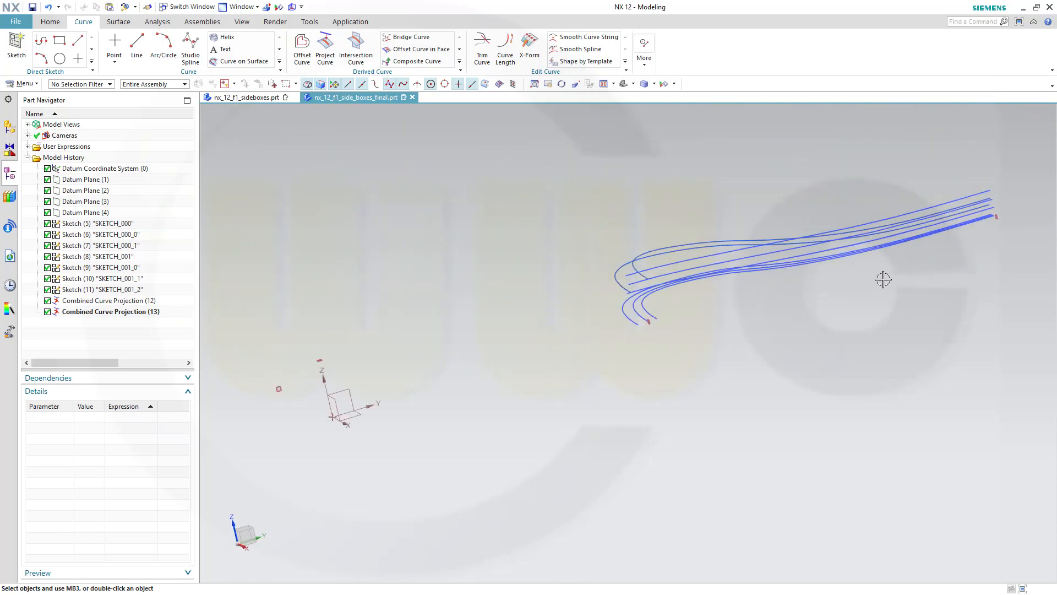
{"action": "middle_click_drag", "start_coordinate": [882, 278], "coordinate": [668, 359]}
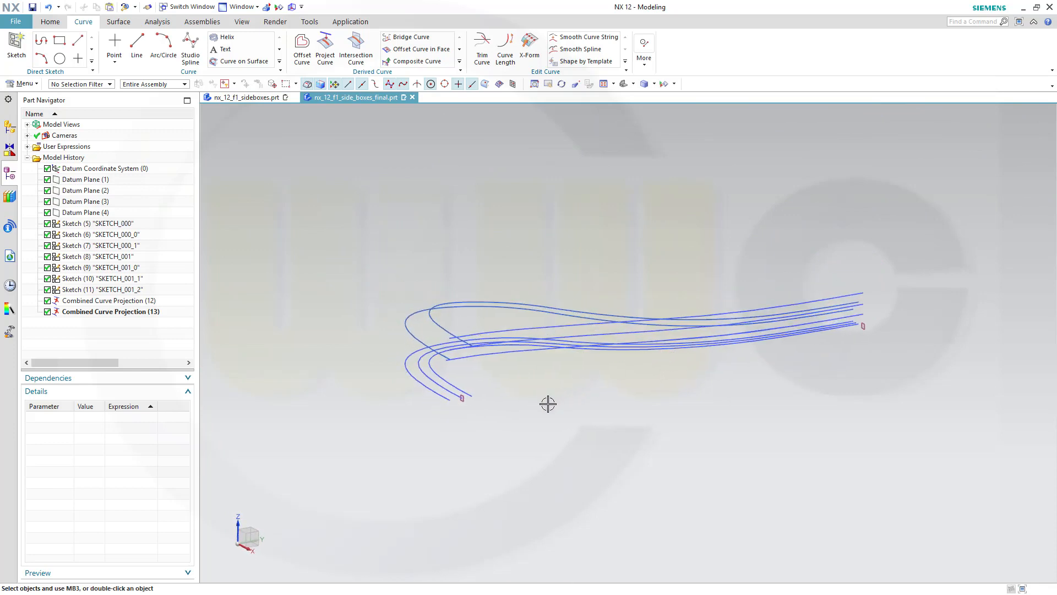
{"action": "middle_click_drag", "start_coordinate": [548, 404], "coordinate": [540, 394]}
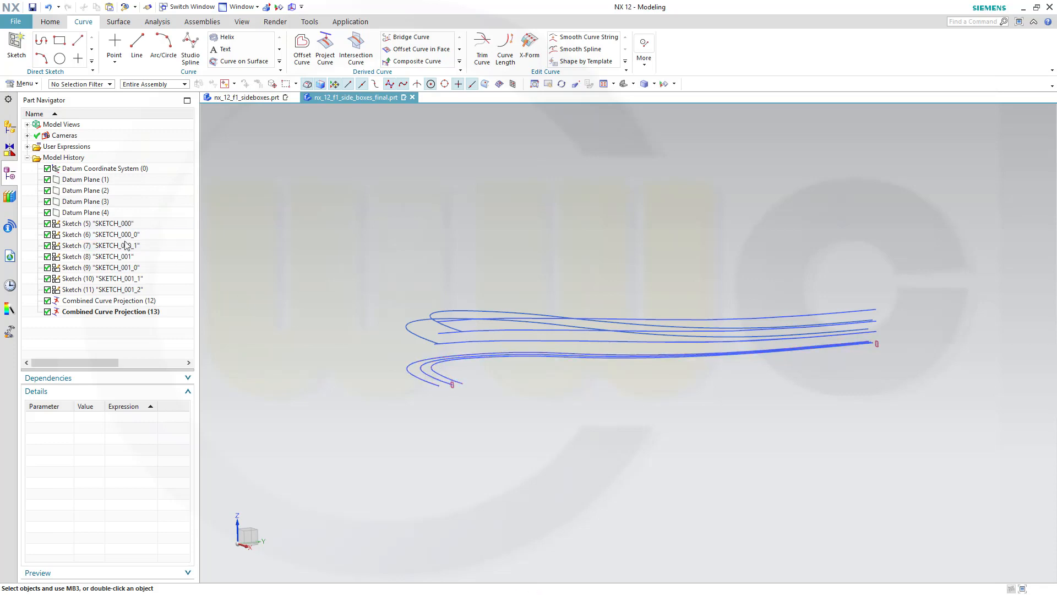
{"action": "right_click", "coordinate": [96, 235]}
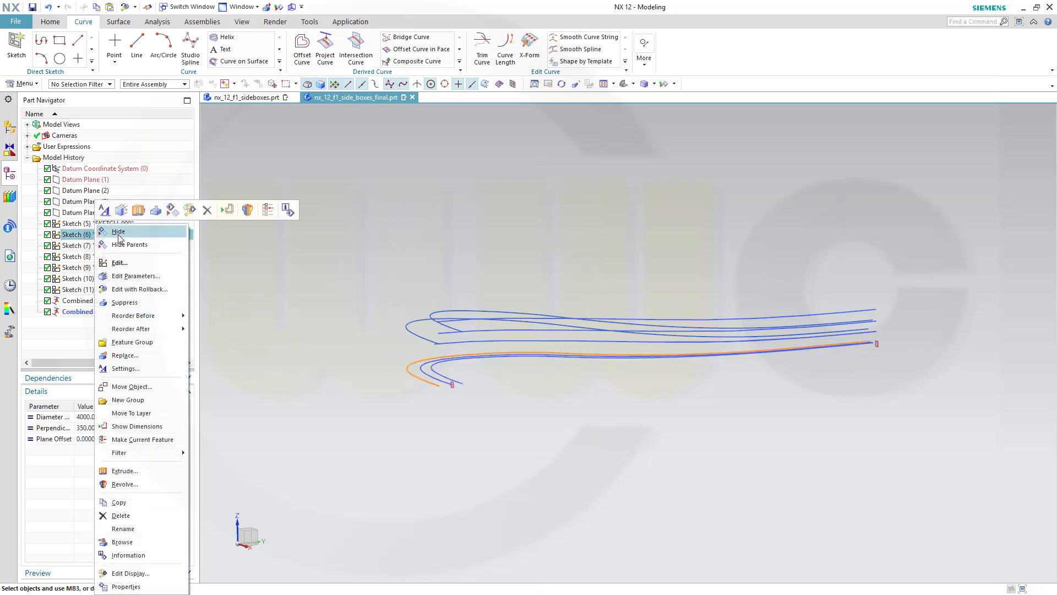
{"action": "left_click", "coordinate": [118, 232]}
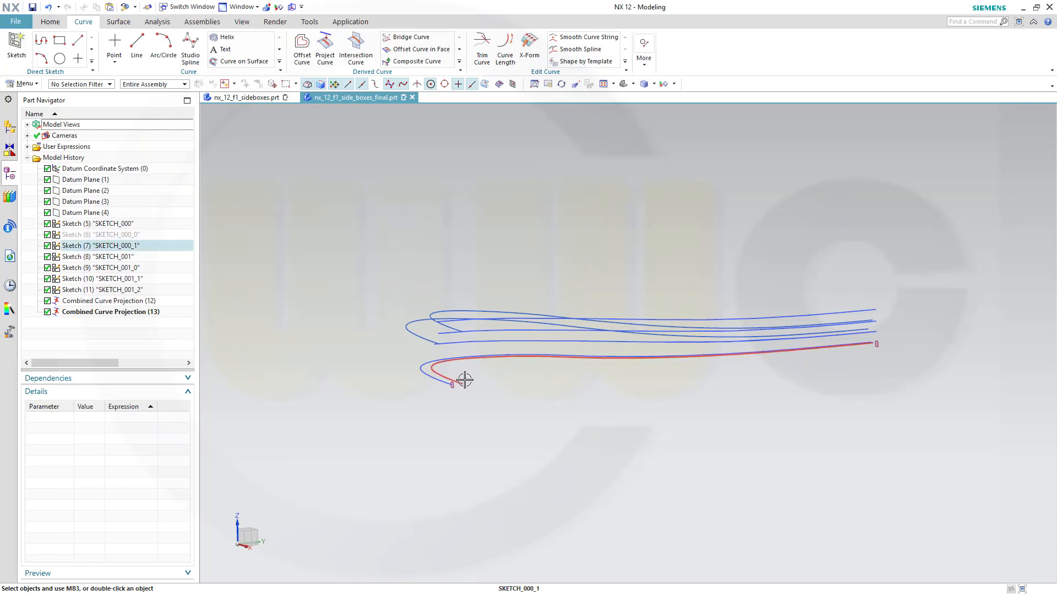
{"action": "right_click", "coordinate": [119, 248]}
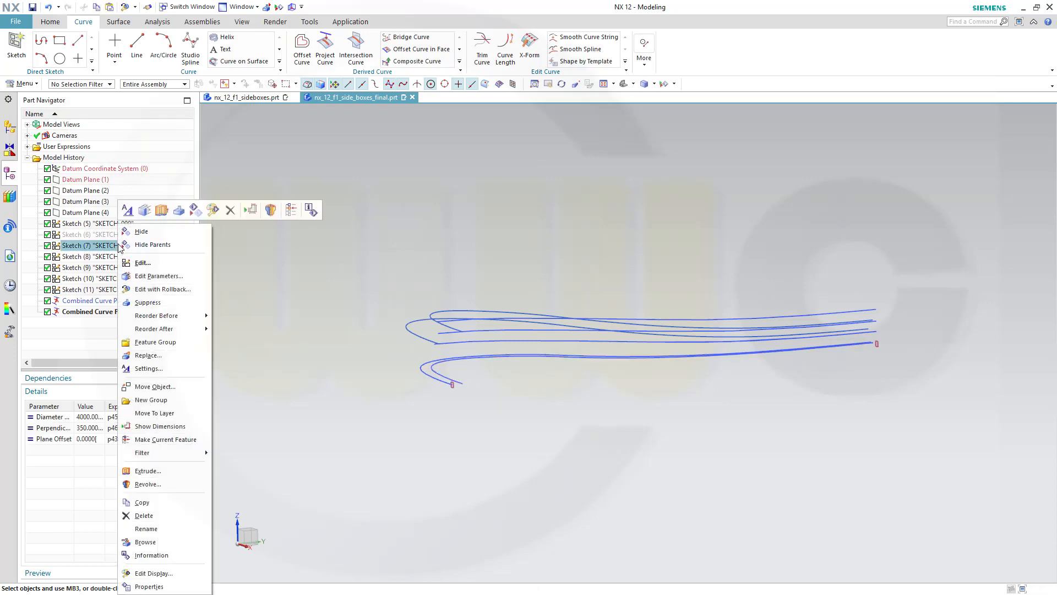
{"action": "left_click", "coordinate": [145, 237]}
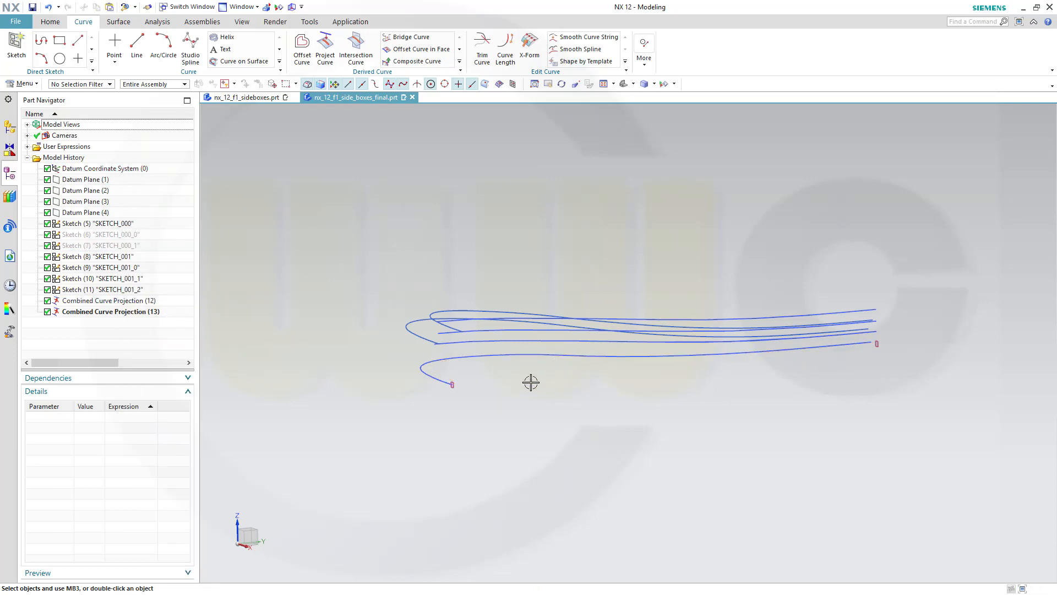
- Start a line with a point start option at the free endpoint of Arc1 in Sketch (5), SKETCH_000
{"action": "middle_click_drag", "start_coordinate": [531, 382], "coordinate": [741, 425]}
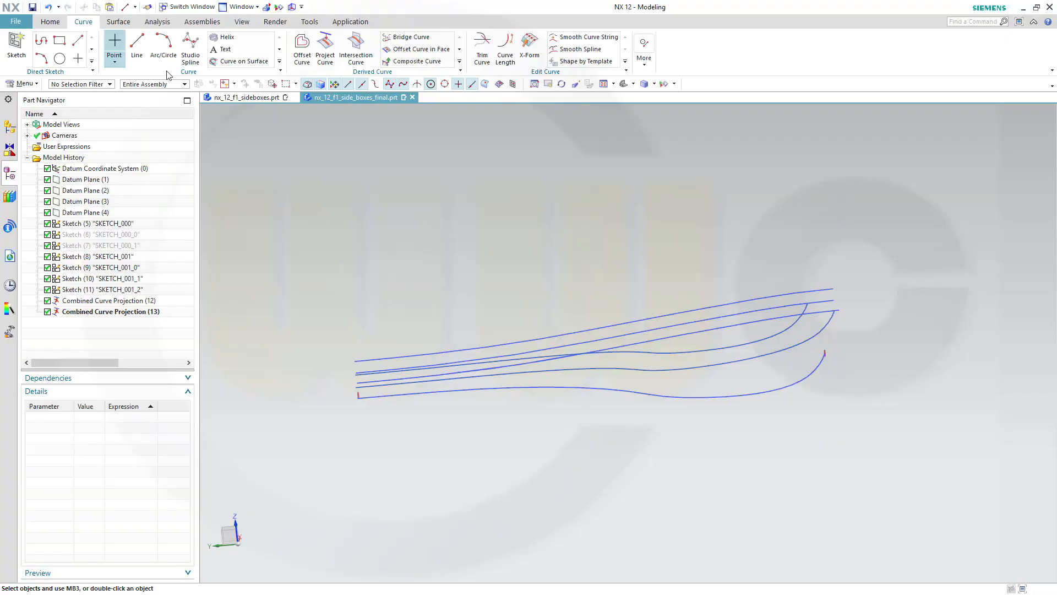
{"action": "scroll", "coordinate": [622, 228], "scroll_direction": "up", "scroll_amount": 2}
{"action": "middle_click_drag", "start_coordinate": [935, 445], "coordinate": [680, 417], "text": "shift"}
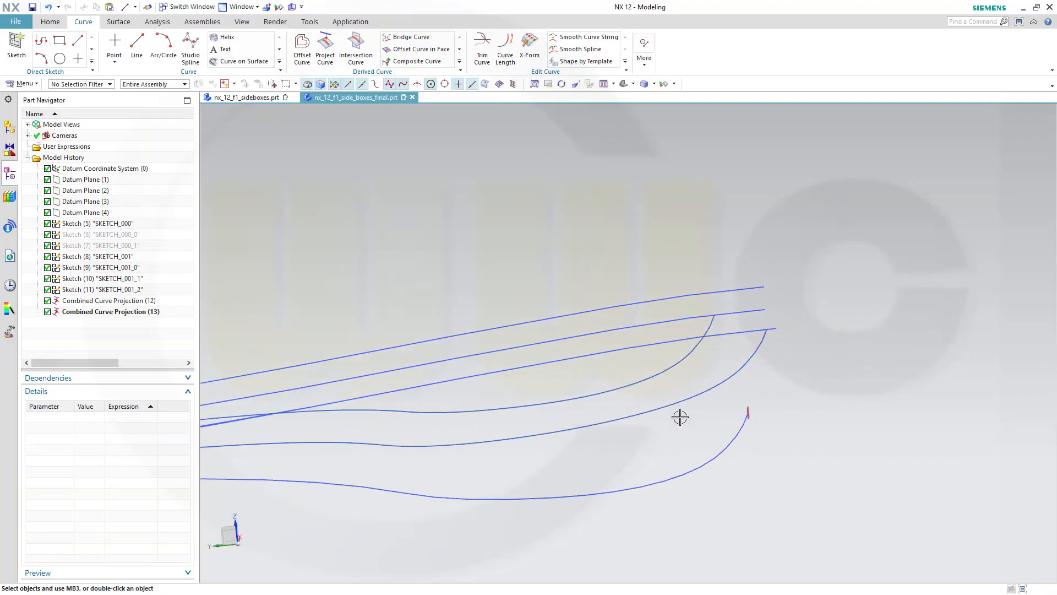
{"action": "left_click", "coordinate": [136, 44]}
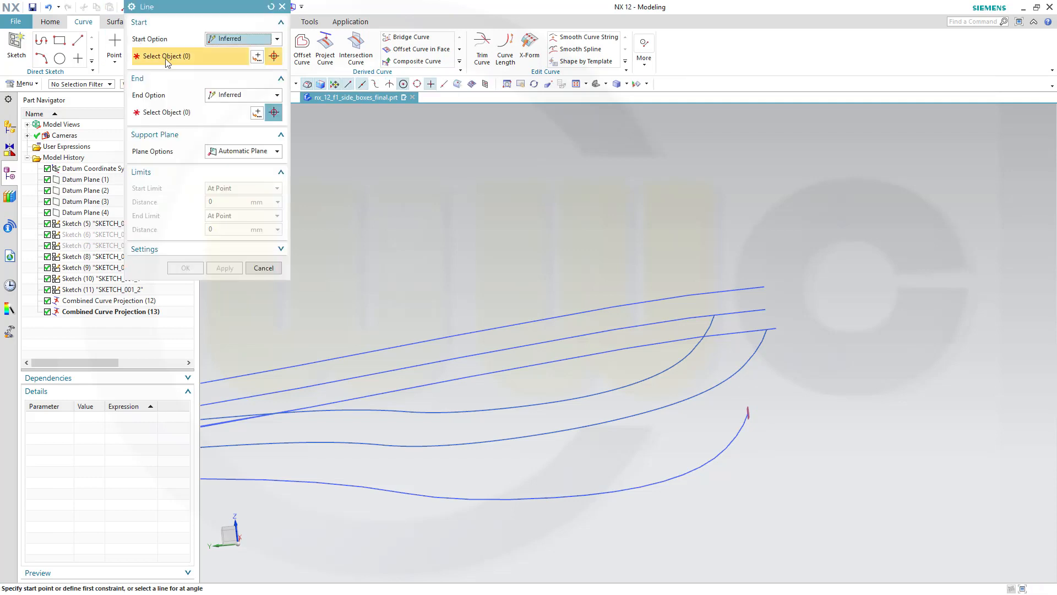
{"action": "left_click", "coordinate": [272, 43]}
{"action": "left_click", "coordinate": [238, 59]}
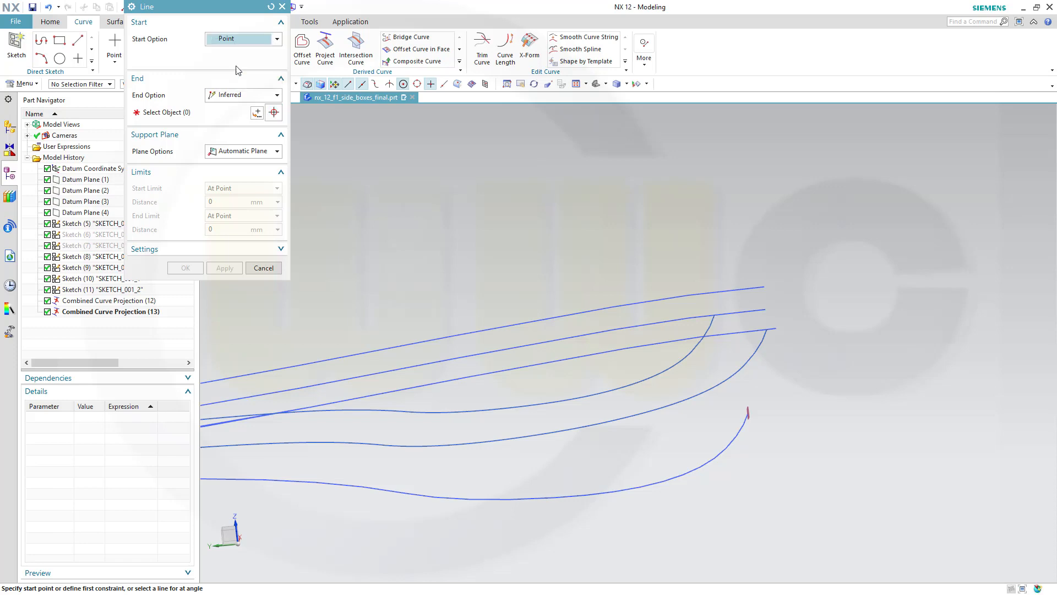
{"action": "scroll", "coordinate": [819, 457], "scroll_direction": "up", "scroll_amount": 2}
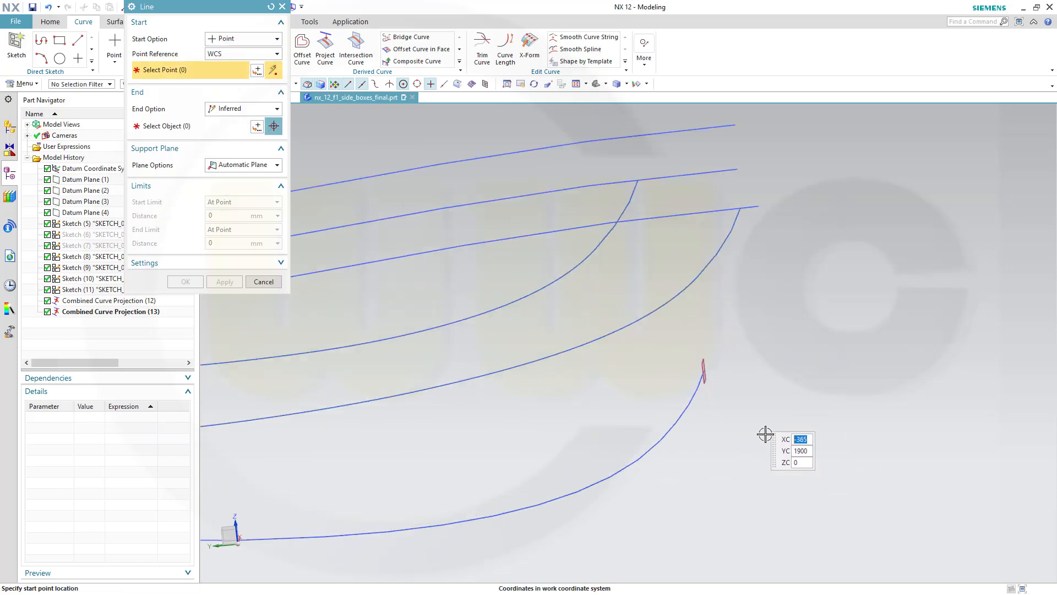
{"action": "left_click", "coordinate": [703, 375]}
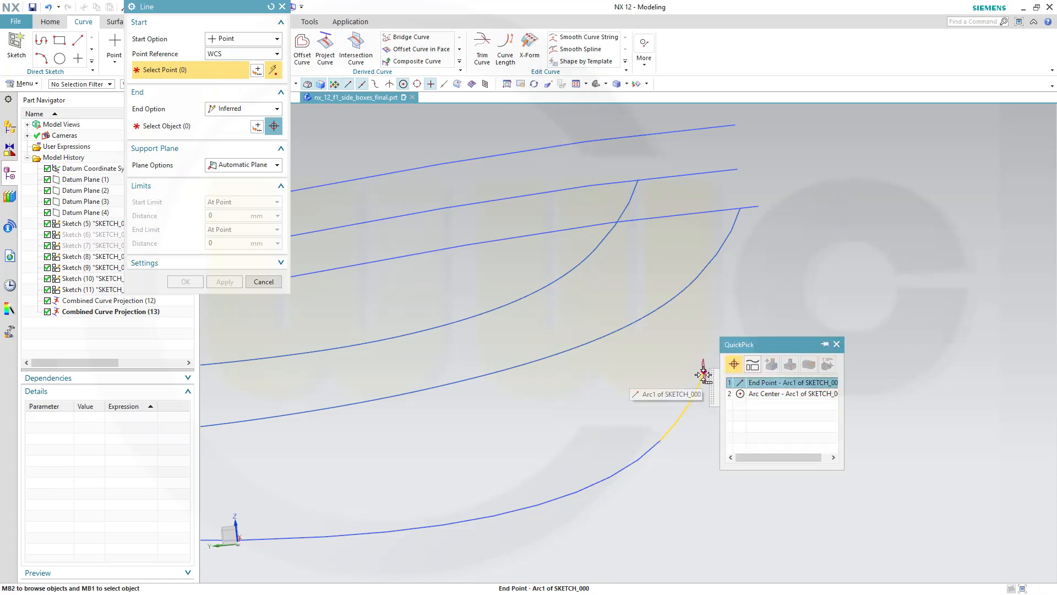
{"action": "left_click", "coordinate": [773, 384]}
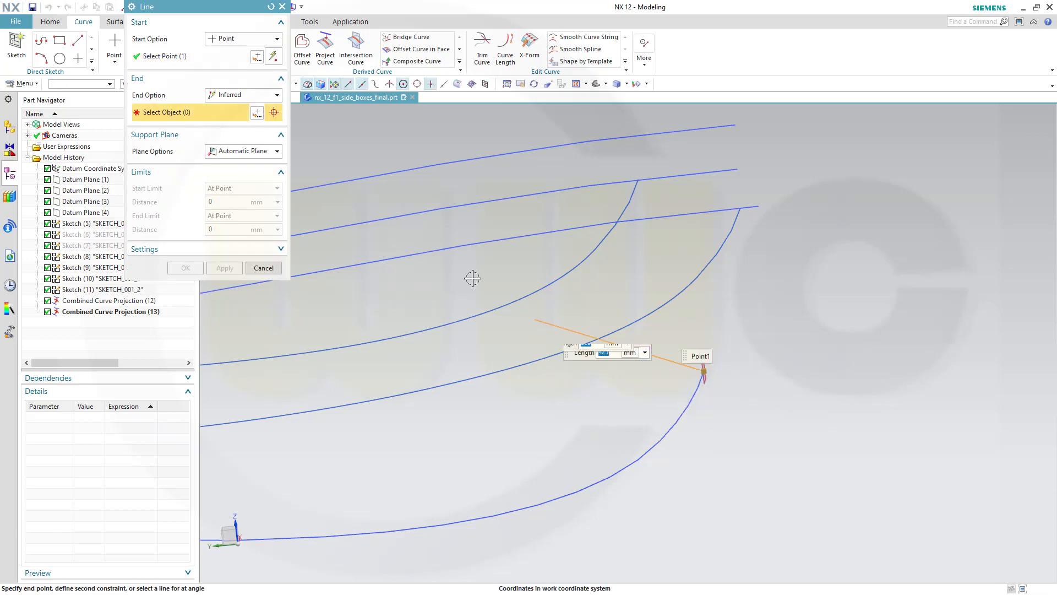
- Constrain the line's end at a 5° angle to the Z axis of the datum coordinate system
{"action": "left_click", "coordinate": [277, 97]}
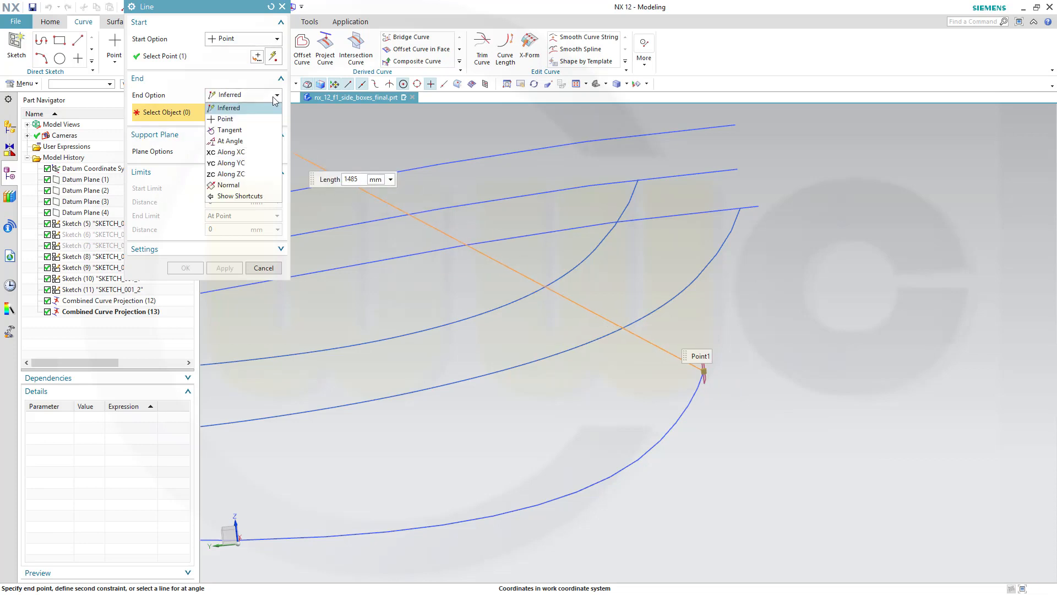
{"action": "left_click", "coordinate": [241, 142]}
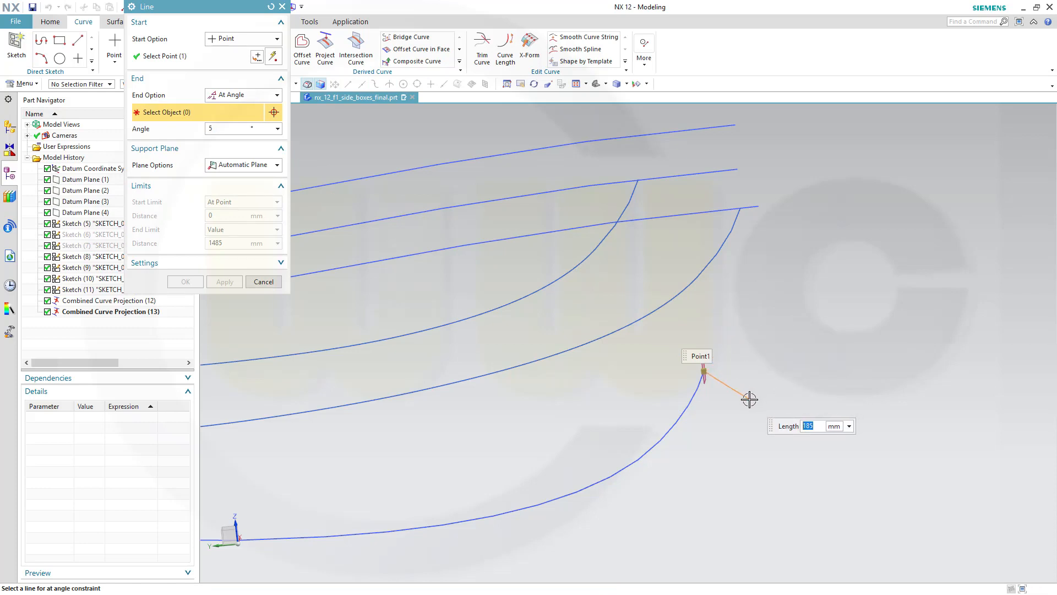
{"action": "scroll", "coordinate": [749, 399], "scroll_direction": "down", "scroll_amount": 5}
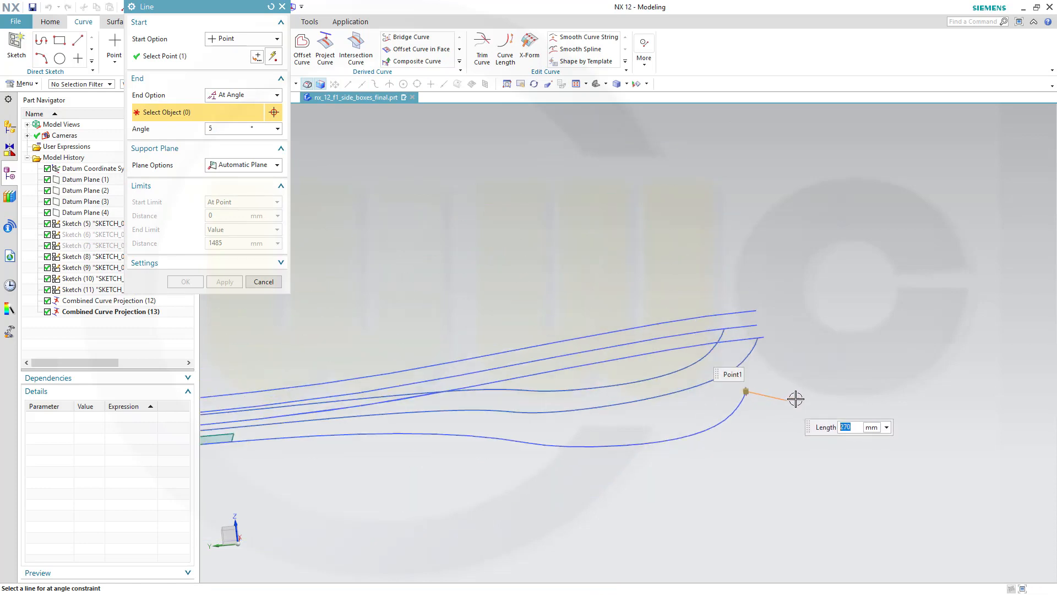
{"action": "middle_click_drag", "start_coordinate": [846, 399], "coordinate": [494, 429], "text": "shift"}
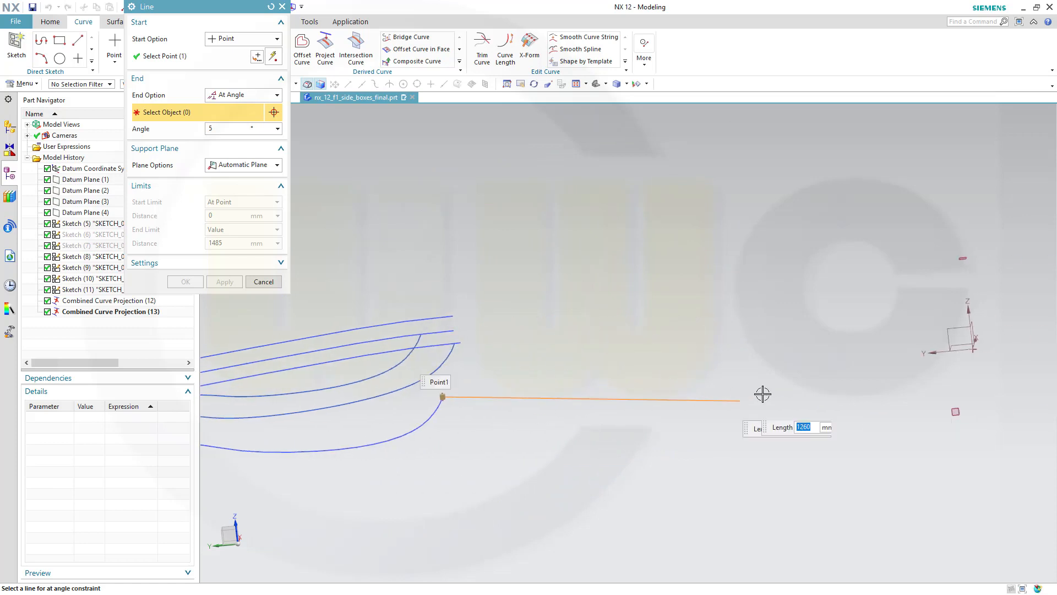
{"action": "left_click", "coordinate": [969, 311]}
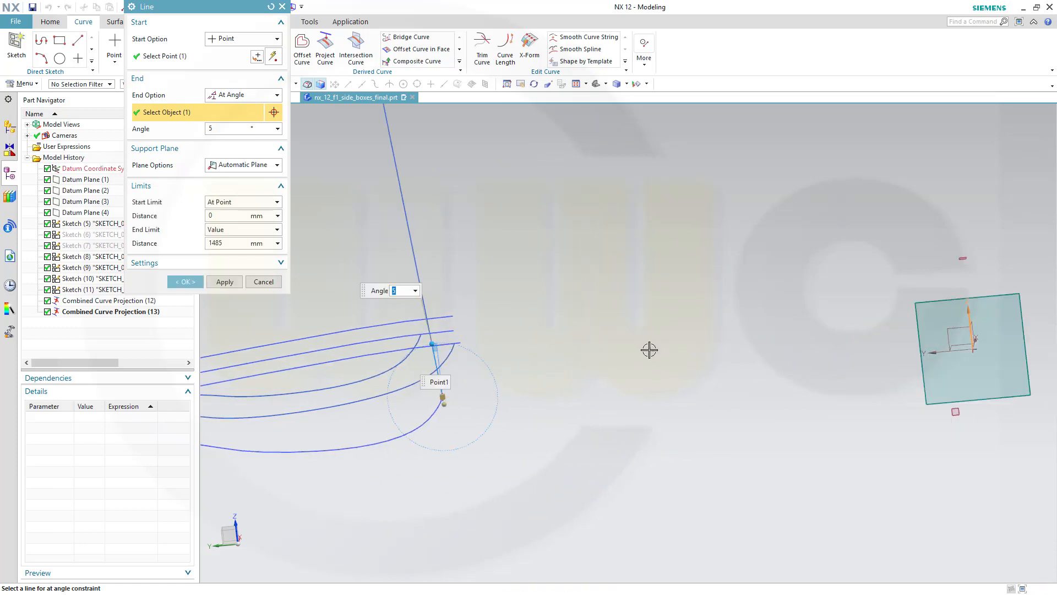
{"action": "scroll", "coordinate": [500, 292], "scroll_direction": "up", "scroll_amount": 1}
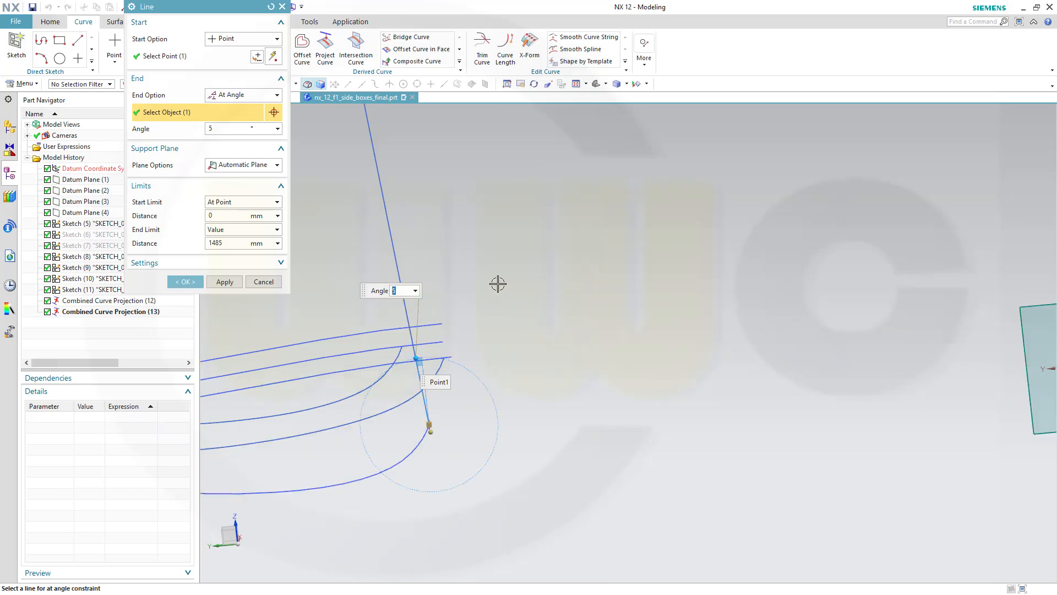
{"action": "scroll", "coordinate": [500, 292], "scroll_direction": "down", "scroll_amount": 2}
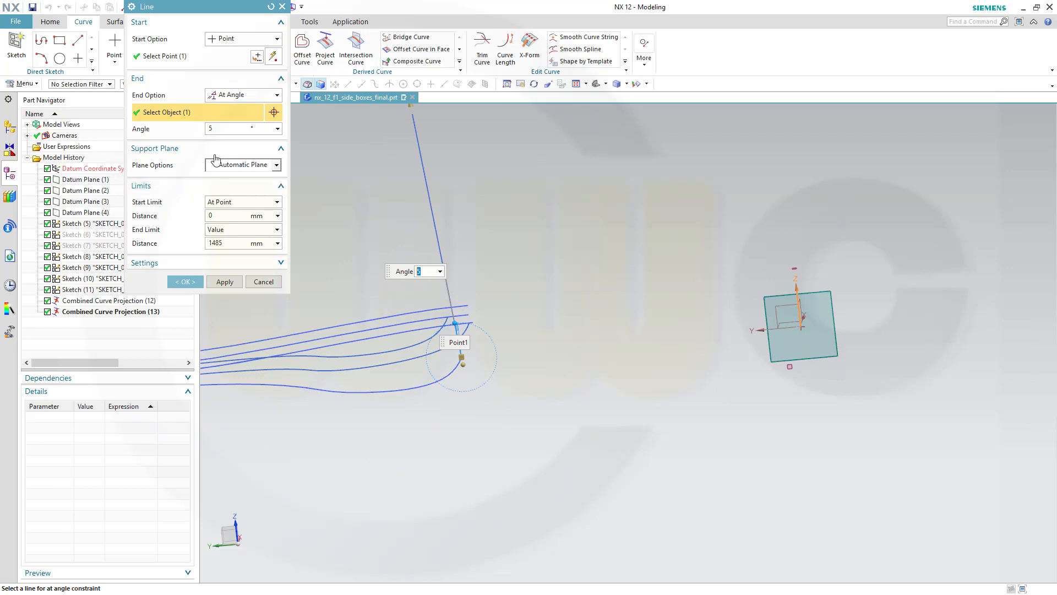
- Set the angled line's end limit to -100 mm and create the line
{"action": "left_click", "coordinate": [210, 242]}
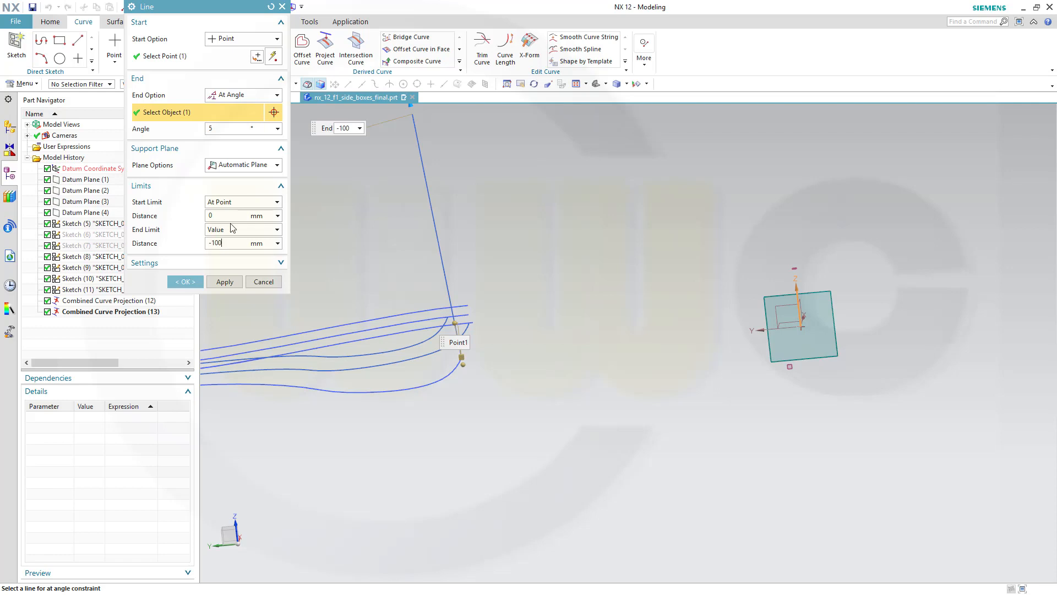
{"action": "middle_click_drag", "start_coordinate": [377, 361], "coordinate": [467, 376]}
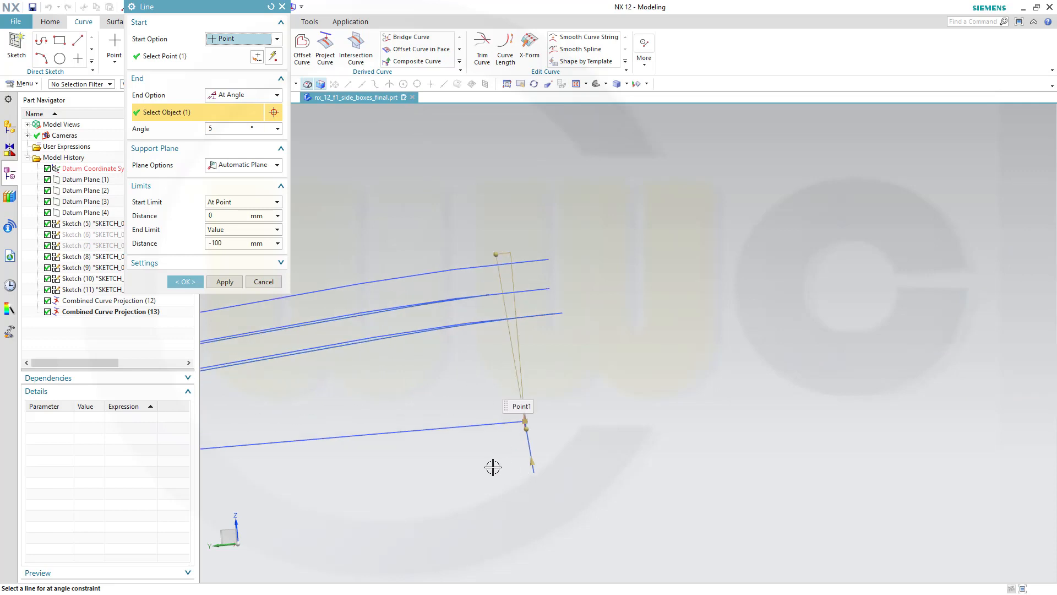
{"action": "middle_click_drag", "start_coordinate": [493, 467], "coordinate": [494, 465]}
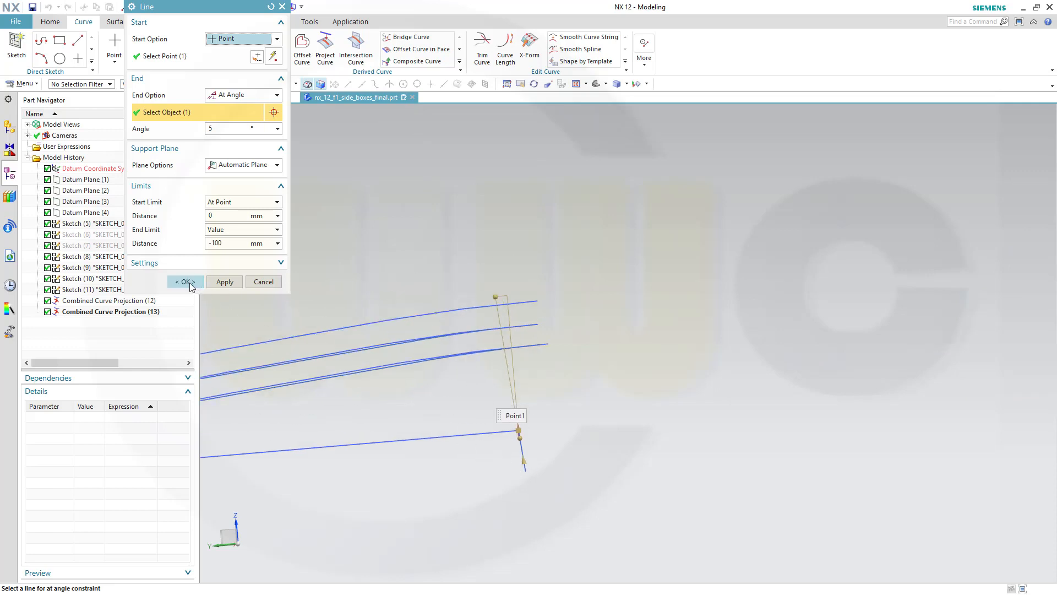
{"action": "left_click", "coordinate": [186, 282]}
- Sweep the angled line along the Sketch (5) profile as a sheet body, using a linear angular law from 0° to -15°
{"action": "scroll", "coordinate": [359, 361], "scroll_direction": "down", "scroll_amount": 5}
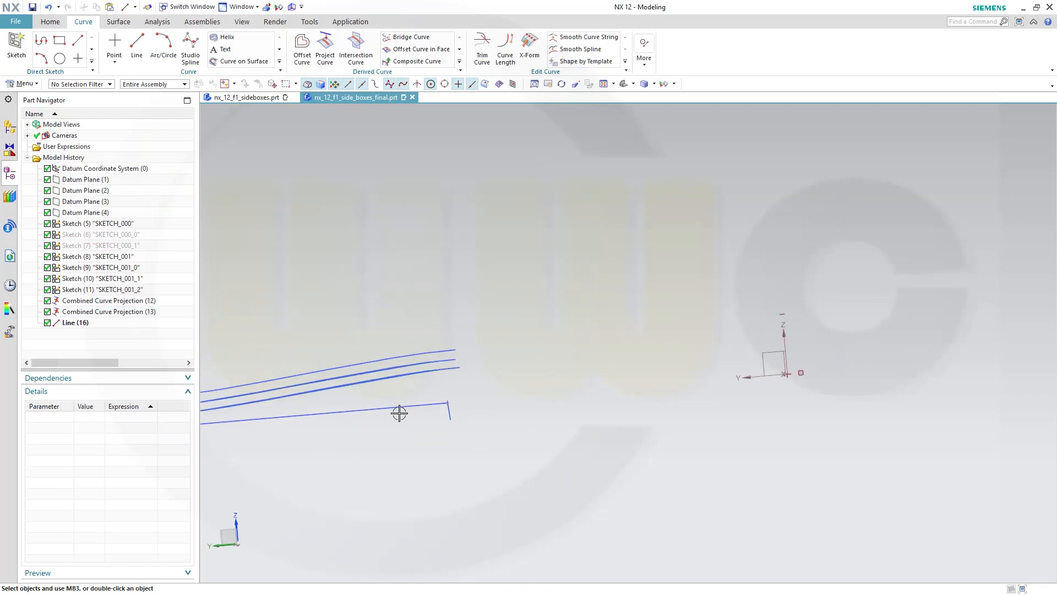
{"action": "middle_click_drag", "start_coordinate": [400, 413], "coordinate": [511, 414]}
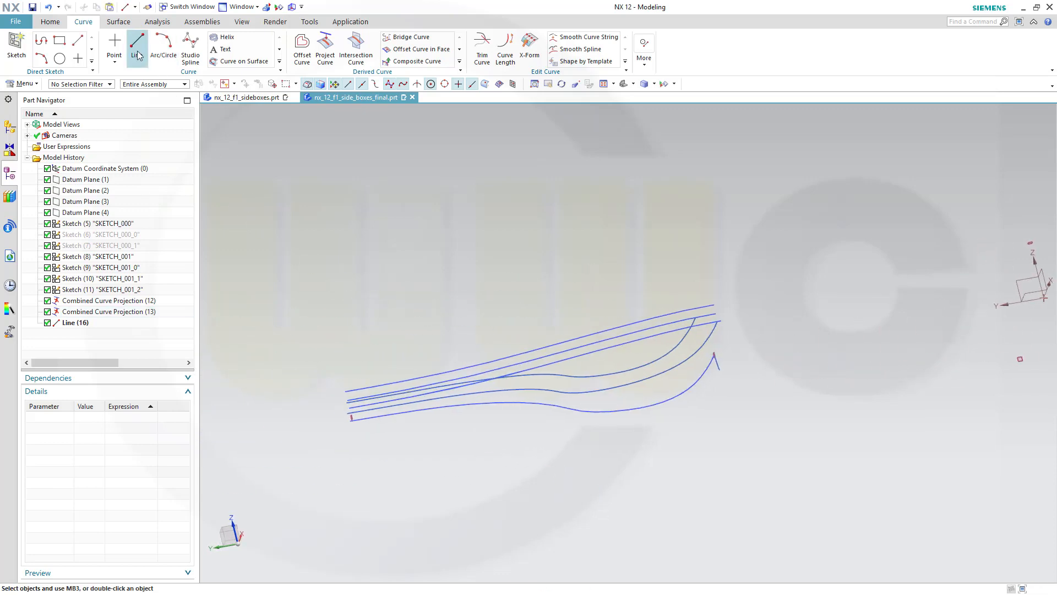
{"action": "left_click", "coordinate": [113, 22]}
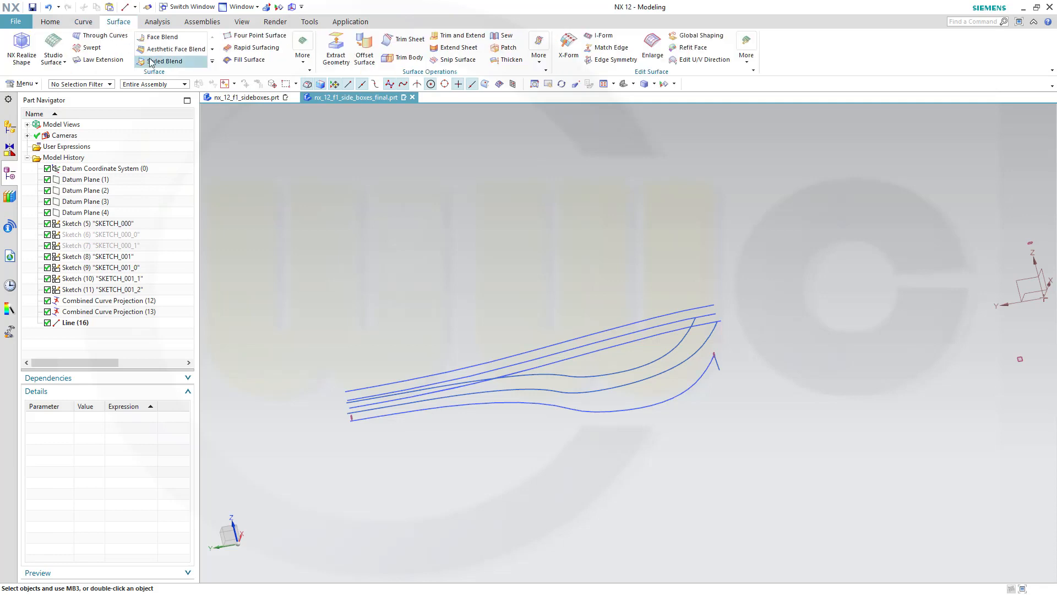
{"action": "left_click", "coordinate": [93, 48]}
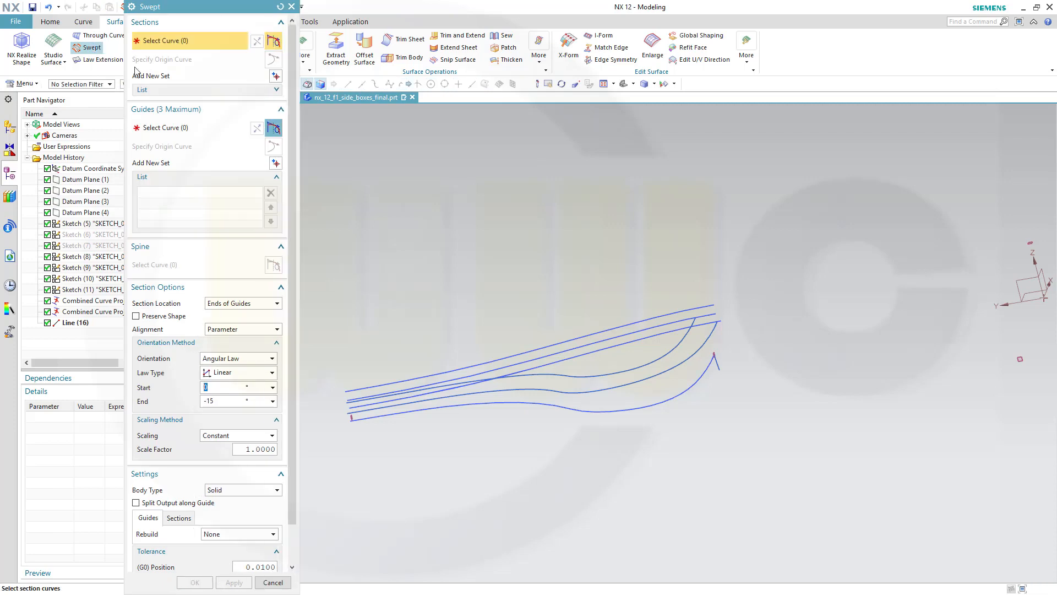
{"action": "left_click", "coordinate": [716, 361]}
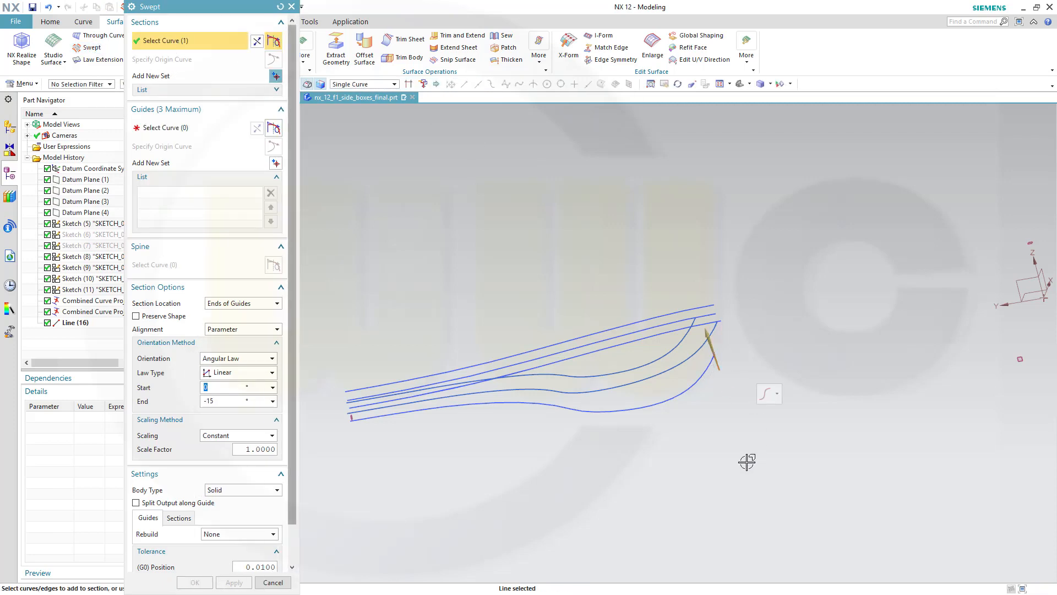
{"action": "left_click", "coordinate": [175, 129]}
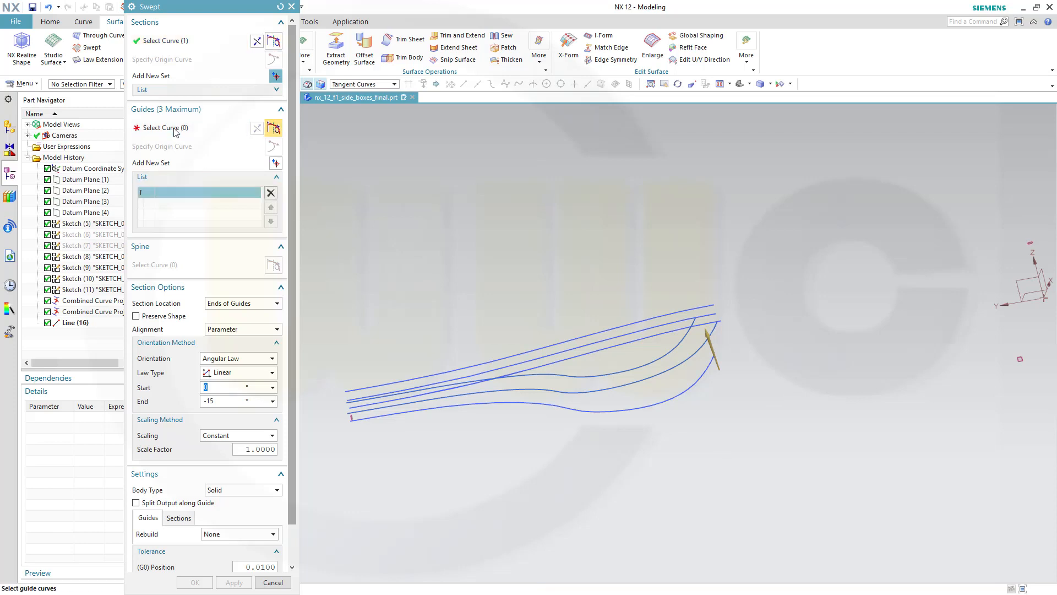
{"action": "left_click", "coordinate": [700, 383]}
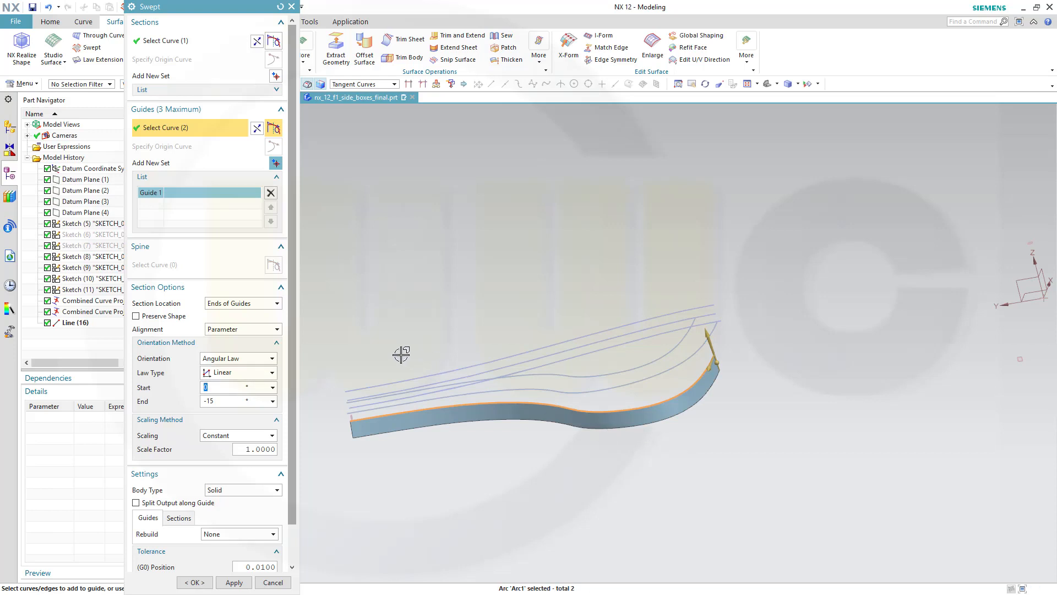
{"action": "middle_click_drag", "start_coordinate": [393, 346], "coordinate": [633, 503]}
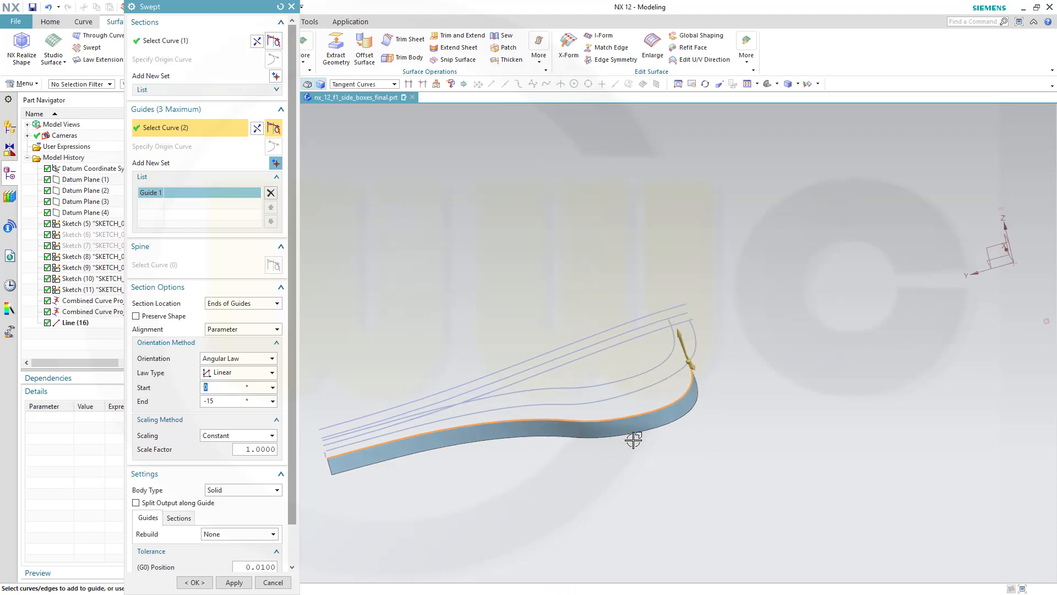
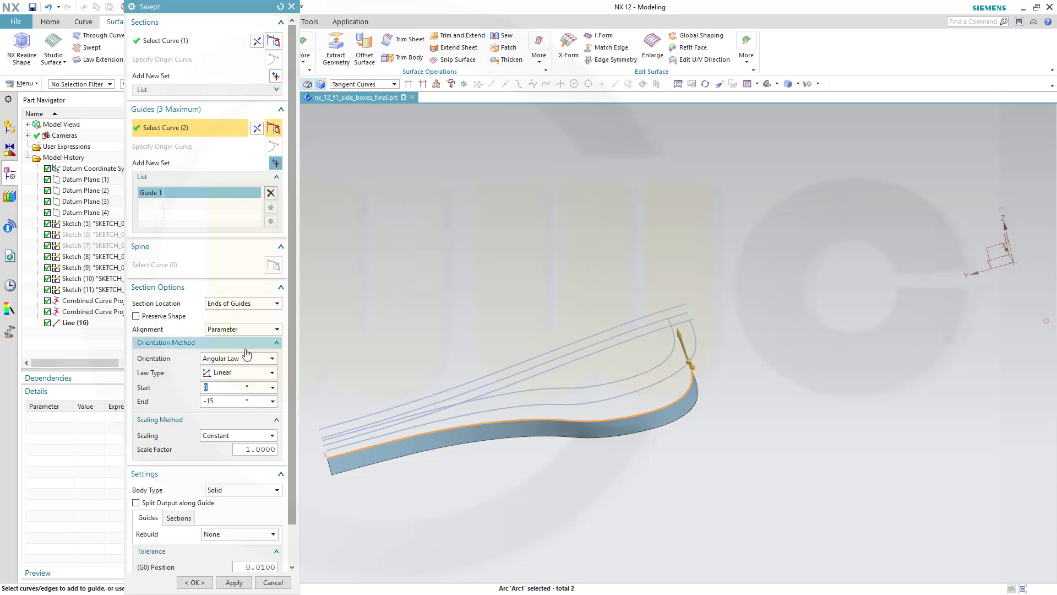
{"action": "left_click", "coordinate": [275, 492]}
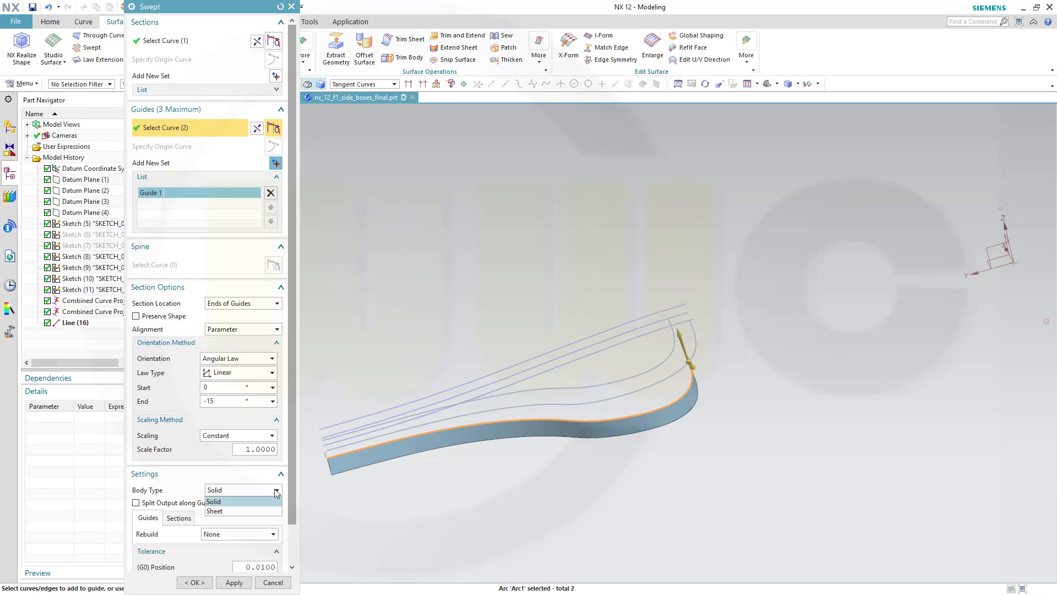
{"action": "left_click", "coordinate": [253, 510]}
{"action": "left_click", "coordinate": [195, 582]}
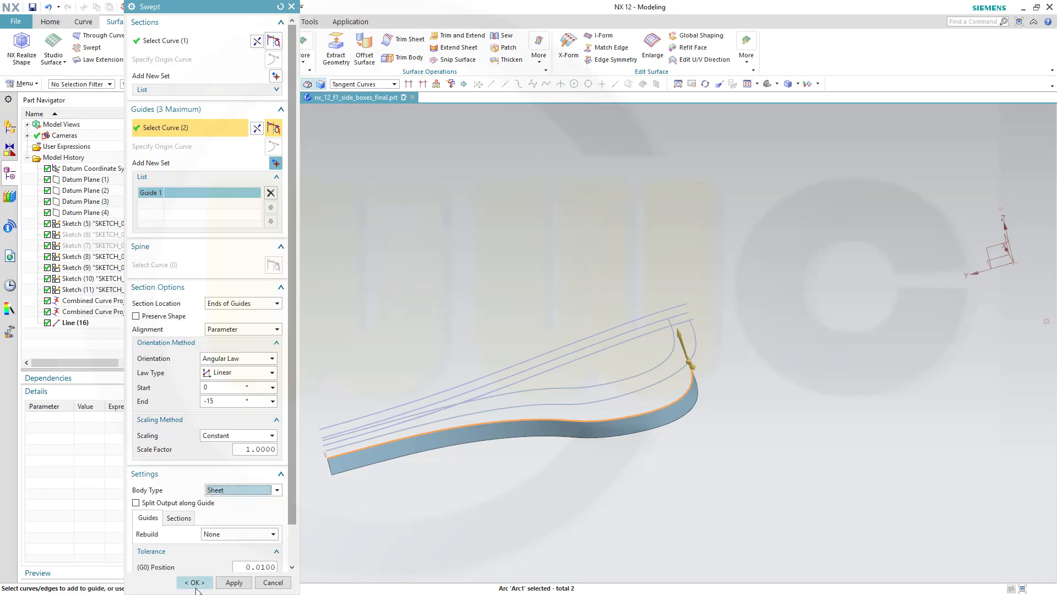
- Extrude the outer combined projection curve above the swept sheet by 100 mm from a start distance of 0
{"action": "mouse_move", "coordinate": [511, 497]}
{"action": "middle_mouse_down"}
{"action": "mouse_move", "coordinate": [543, 470]}
{"action": "mouse_move", "coordinate": [587, 455]}
{"action": "mouse_move", "coordinate": [470, 486]}
{"action": "mouse_move", "coordinate": [504, 476]}
{"action": "mouse_move", "coordinate": [531, 490]}
{"action": "mouse_move", "coordinate": [522, 506]}
{"action": "mouse_move", "coordinate": [523, 484]}
{"action": "middle_mouse_up"}
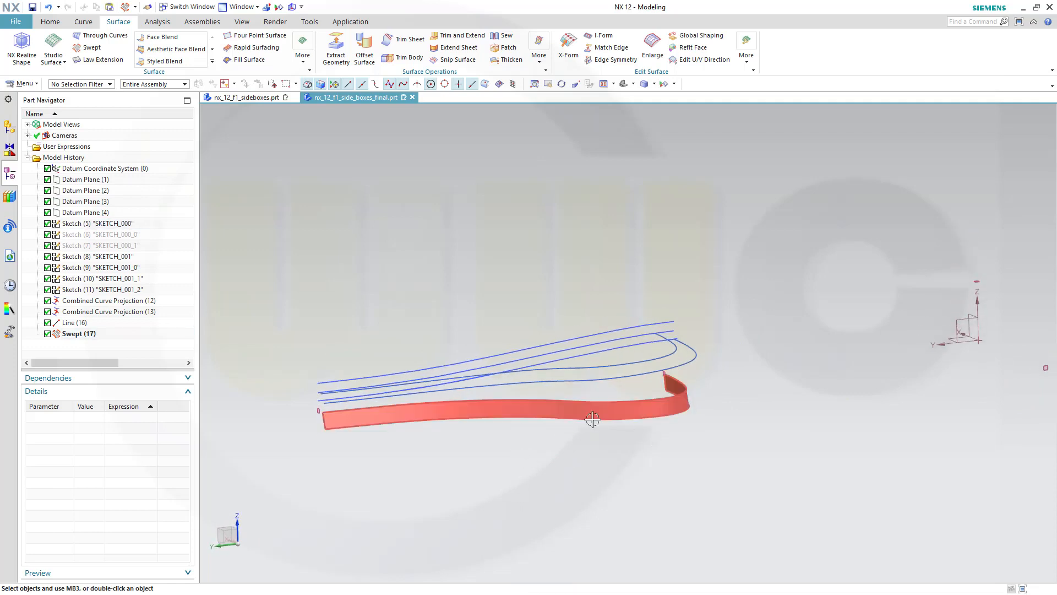
{"action": "middle_click_drag", "start_coordinate": [509, 459], "coordinate": [485, 477]}
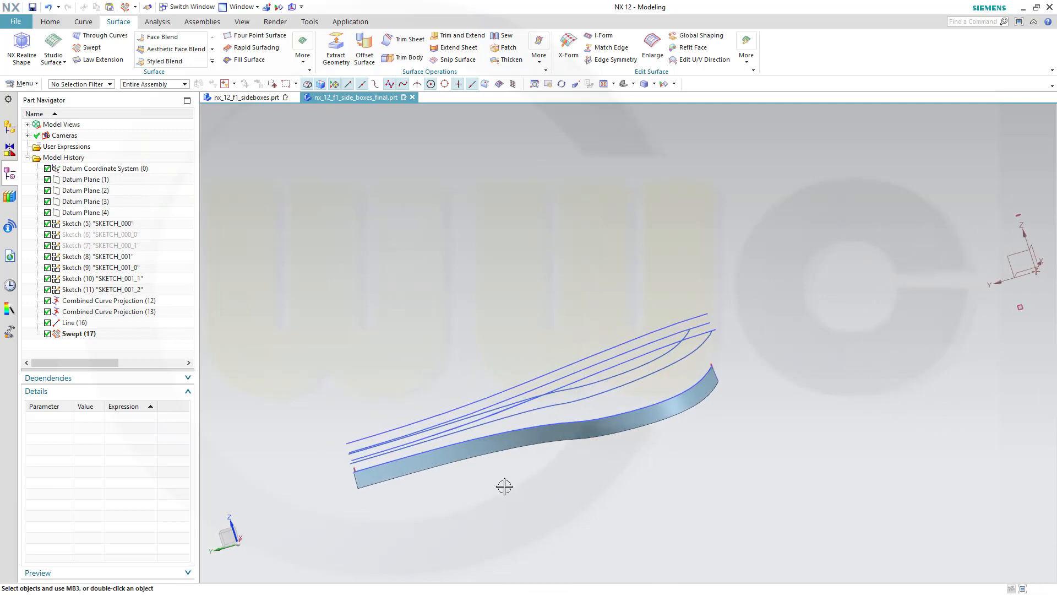
{"action": "middle_click_drag", "start_coordinate": [543, 337], "coordinate": [561, 336]}
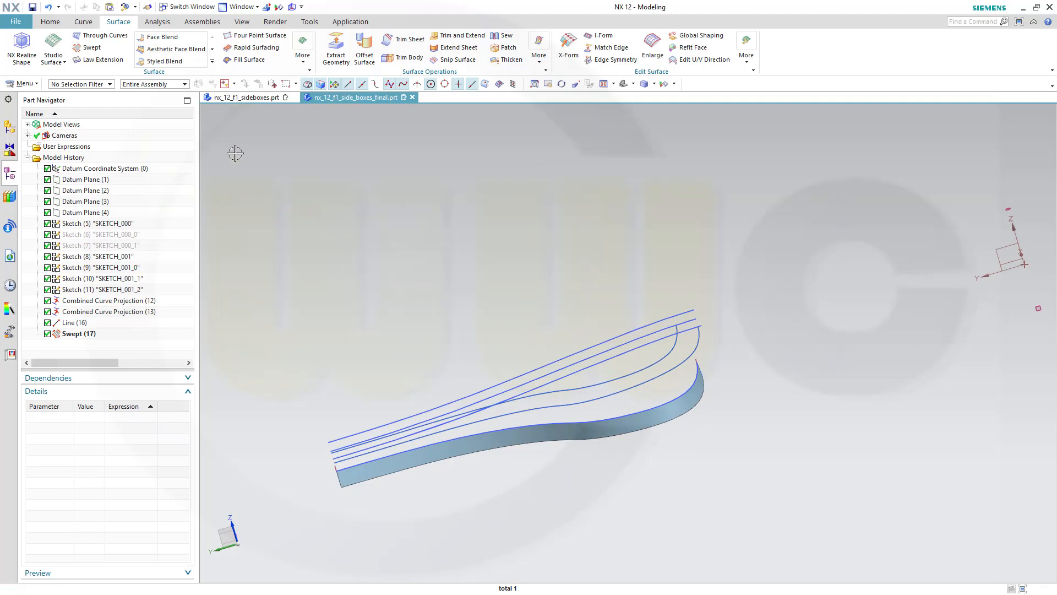
{"action": "left_click", "coordinate": [54, 22]}
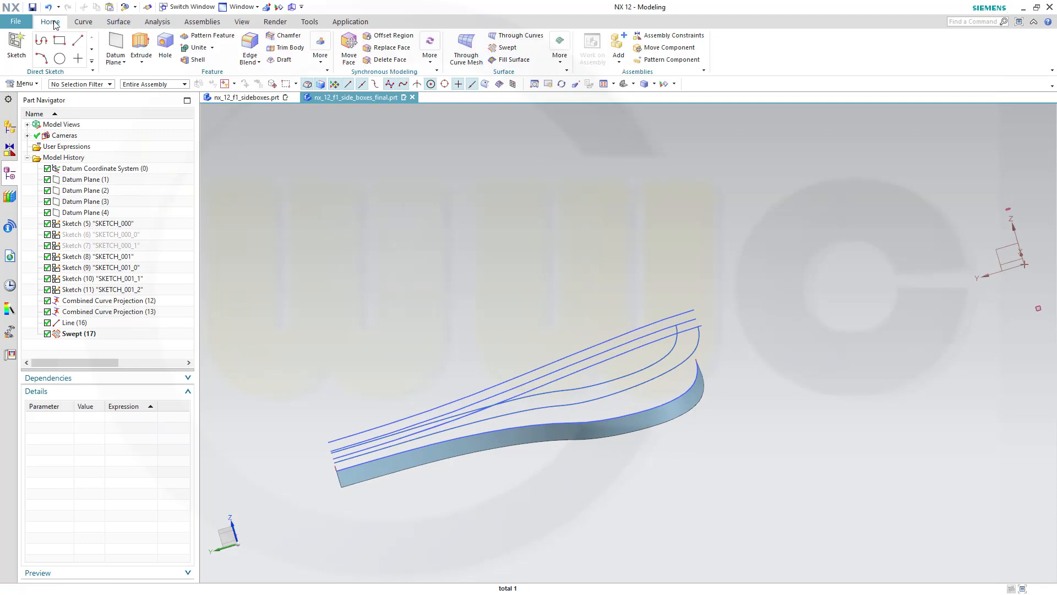
{"action": "left_click", "coordinate": [141, 44]}
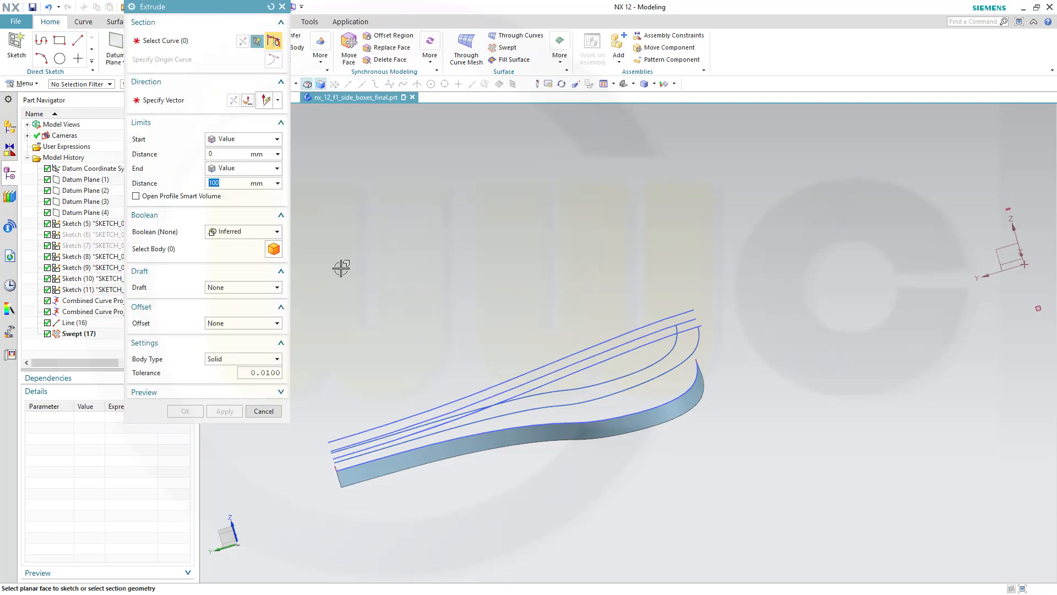
{"action": "left_click", "coordinate": [648, 384]}
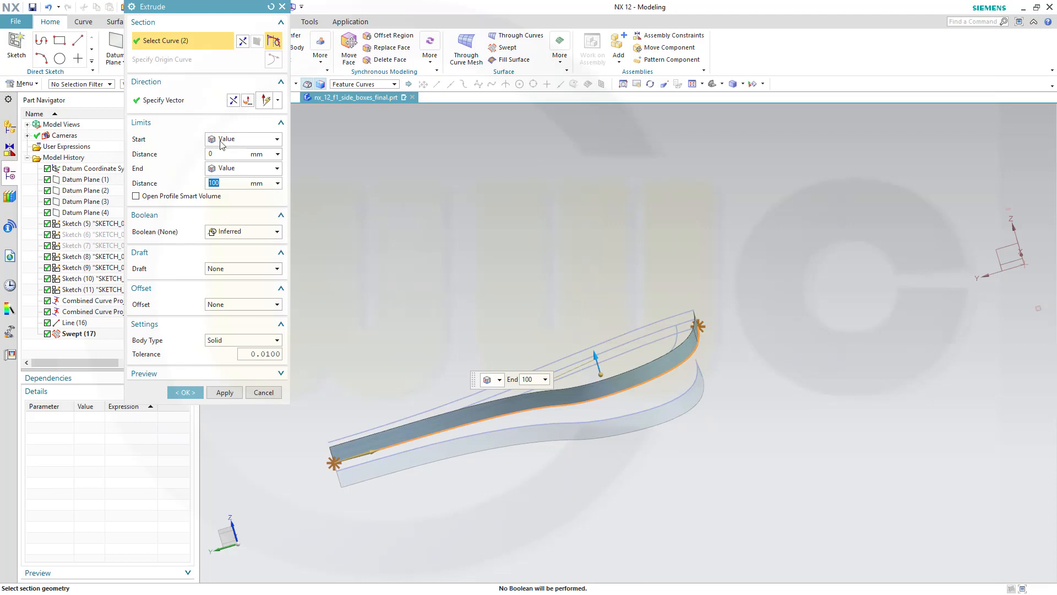
{"action": "left_click", "coordinate": [186, 393]}
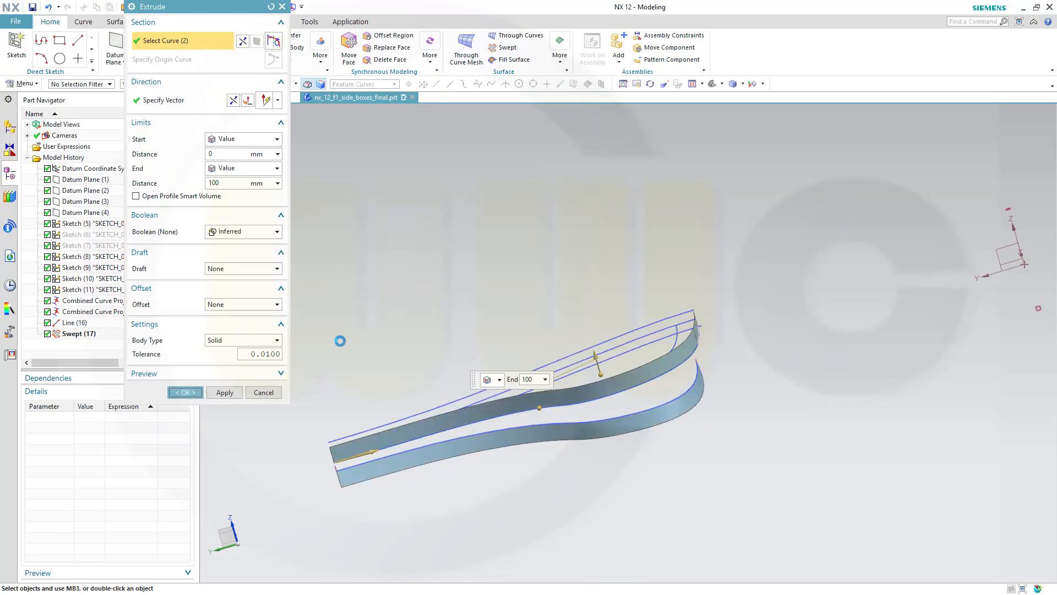
- Start a cubic Fillet Bridge section surface with the Sketch (5) curve as start guide and Combined Curve Projection (13) as end guide
{"action": "middle_click_drag", "start_coordinate": [422, 305], "coordinate": [389, 284]}
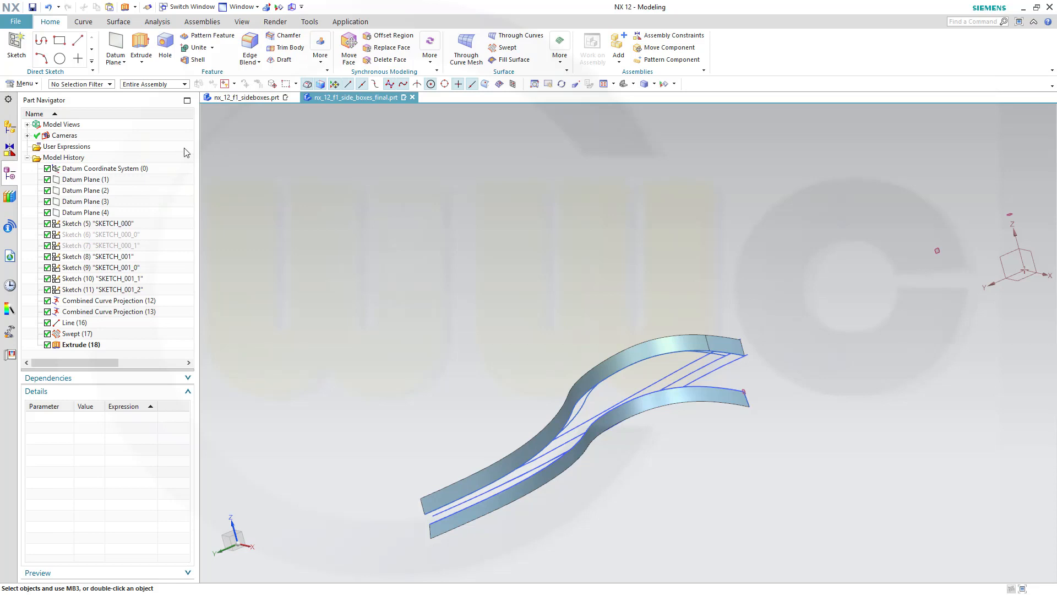
{"action": "mouse_move", "coordinate": [335, 223]}
{"action": "middle_mouse_down"}
{"action": "mouse_move", "coordinate": [361, 259]}
{"action": "mouse_move", "coordinate": [343, 239]}
{"action": "middle_mouse_up"}
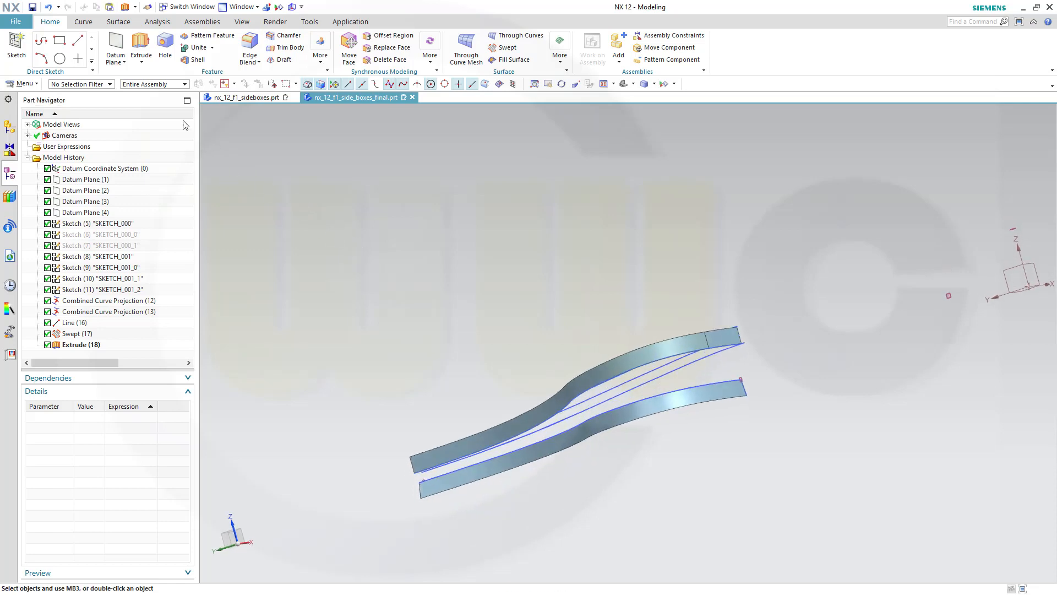
{"action": "left_click", "coordinate": [117, 22]}
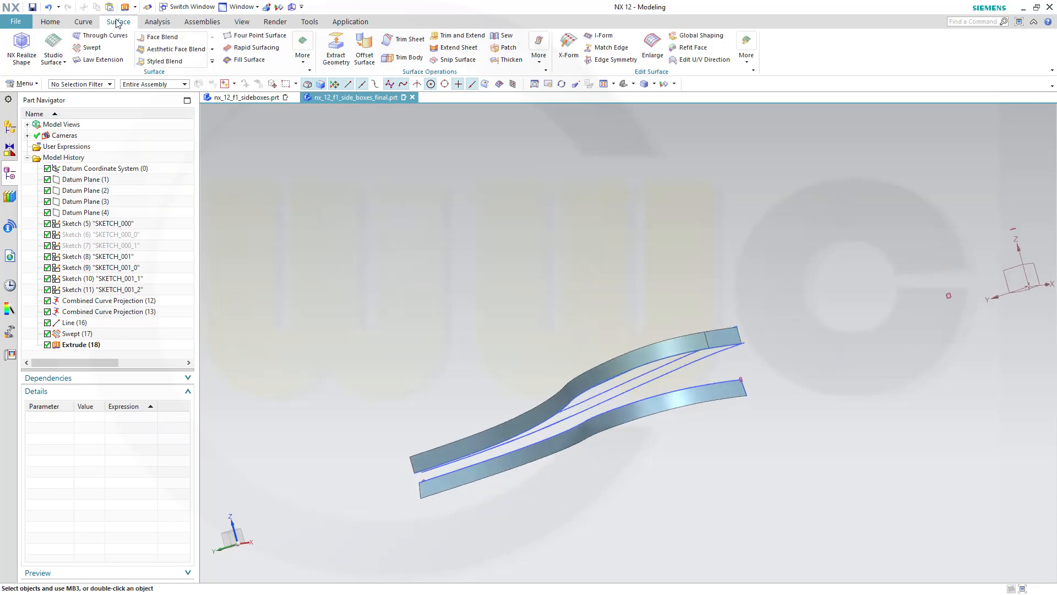
{"action": "left_click", "coordinate": [303, 63]}
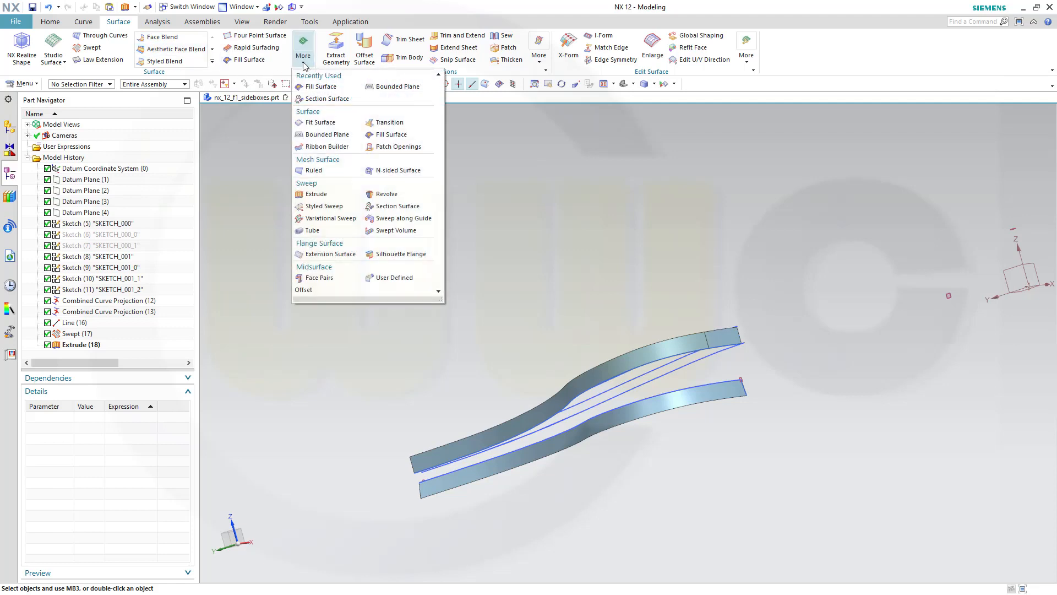
{"action": "left_click", "coordinate": [326, 98]}
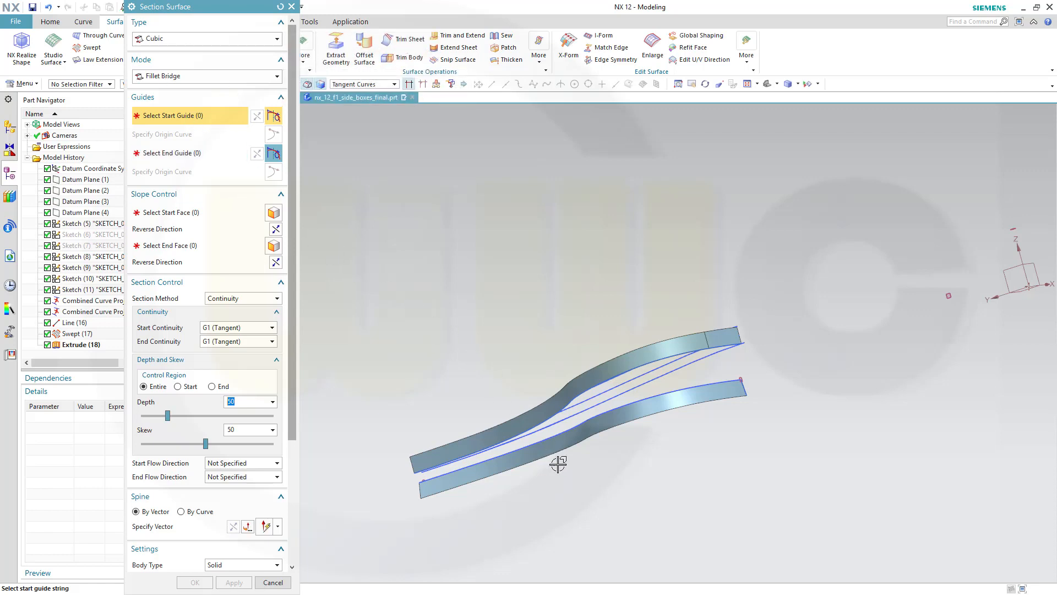
{"action": "middle_click_drag", "start_coordinate": [587, 513], "coordinate": [601, 500]}
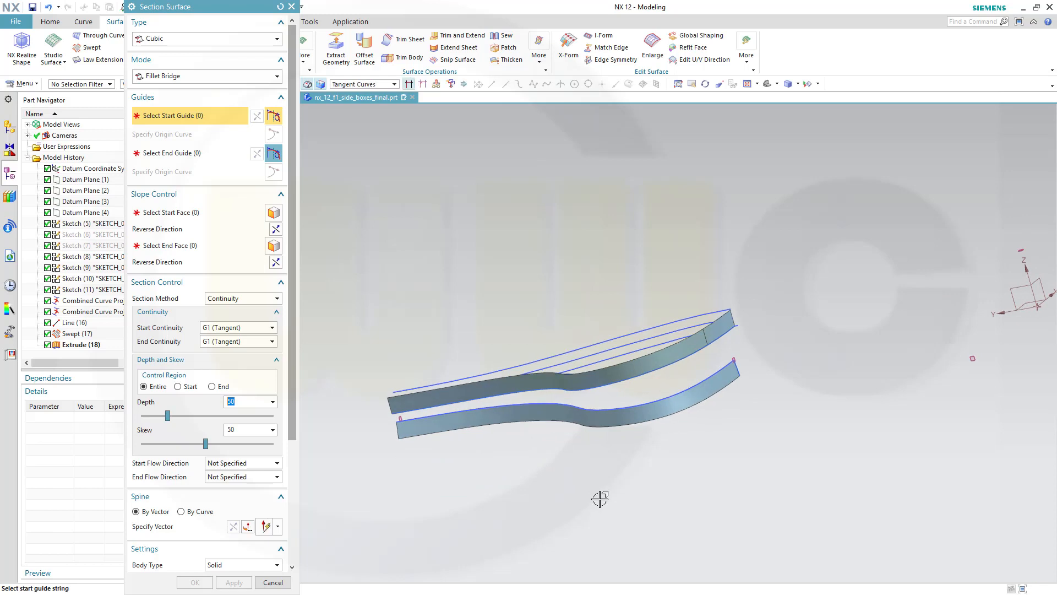
{"action": "left_click", "coordinate": [707, 376]}
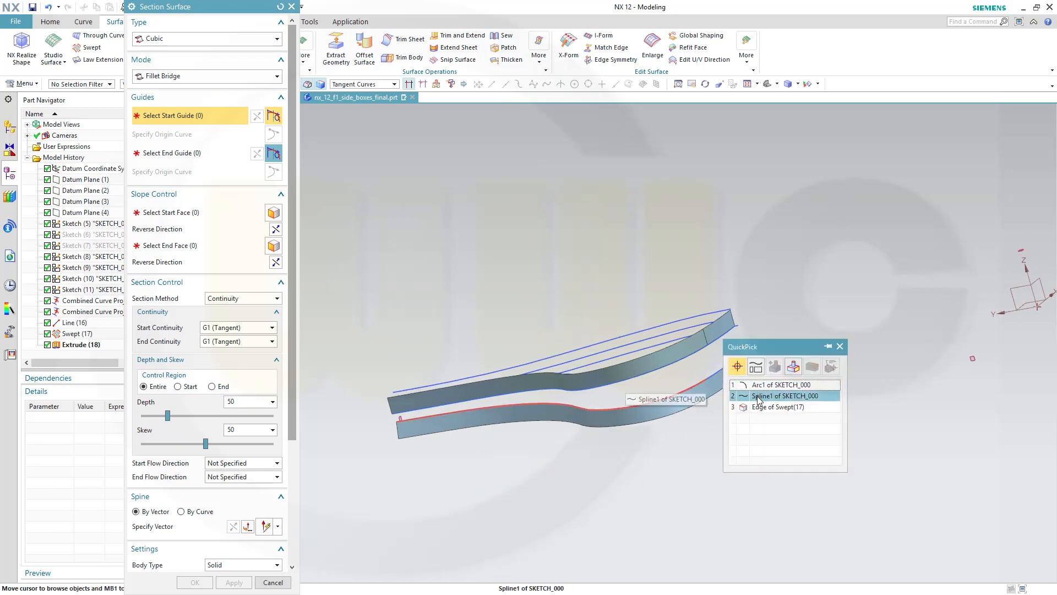
{"action": "left_click", "coordinate": [766, 385]}
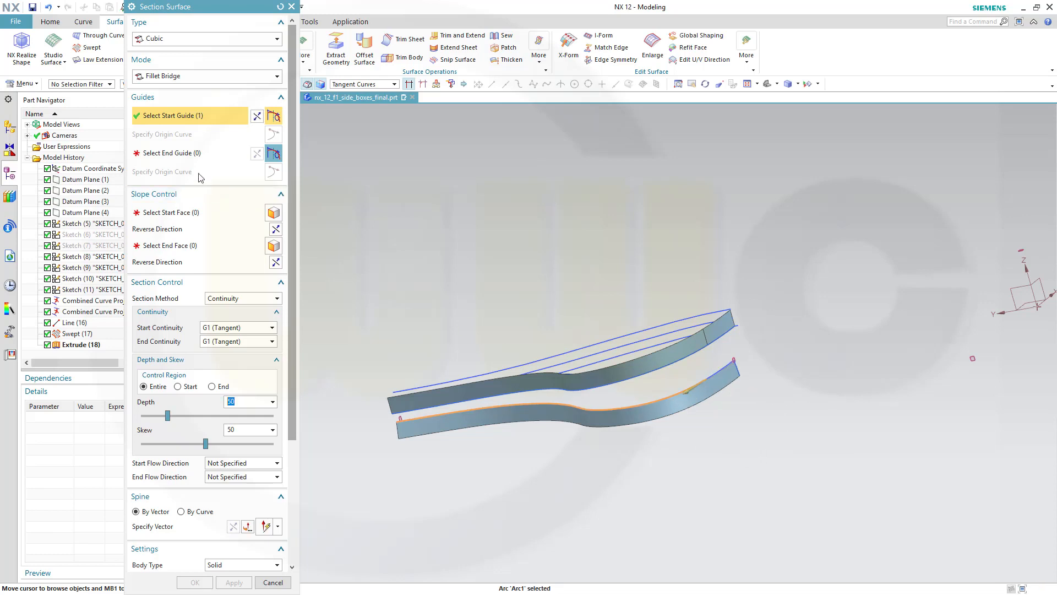
{"action": "left_click", "coordinate": [182, 155]}
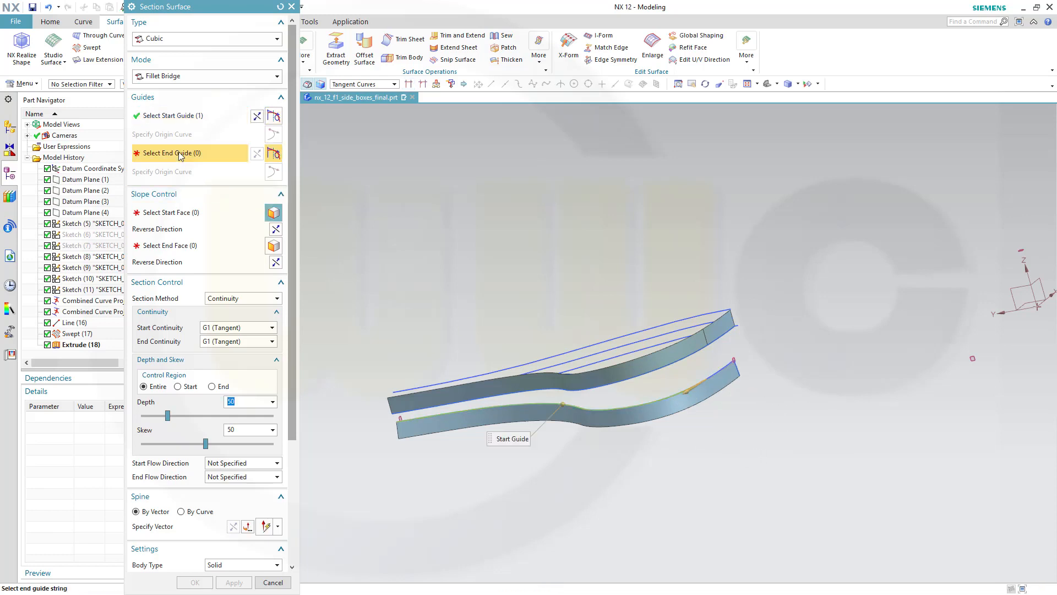
{"action": "left_click", "coordinate": [726, 335]}
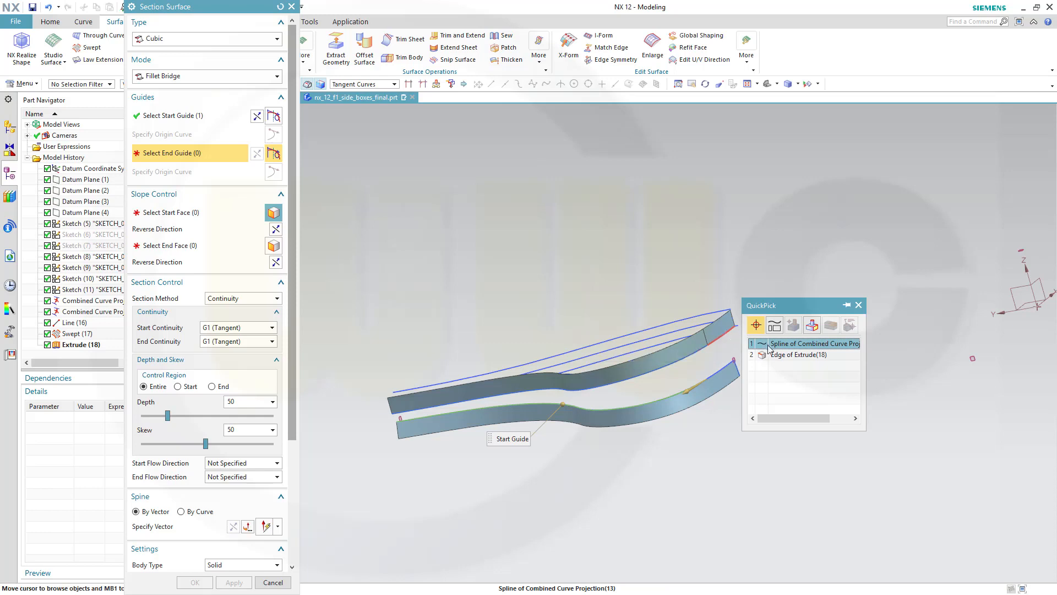
{"action": "left_click", "coordinate": [768, 343]}
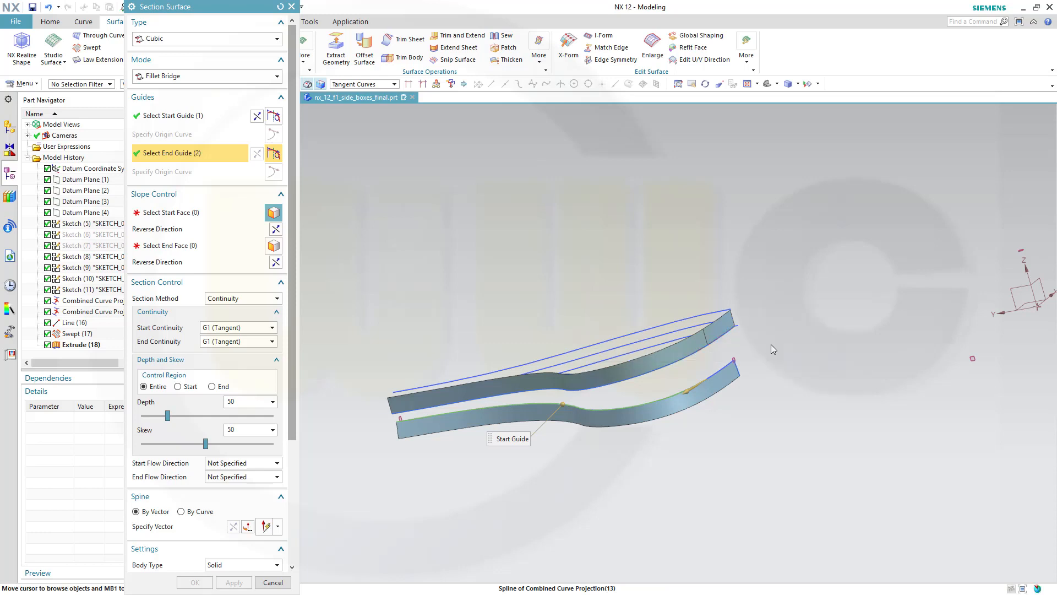
- Assign the swept sheet as the start face and the extruded sheet's tangent faces as the end face for slope control
{"action": "left_click", "coordinate": [222, 212]}
{"action": "left_click", "coordinate": [669, 416]}
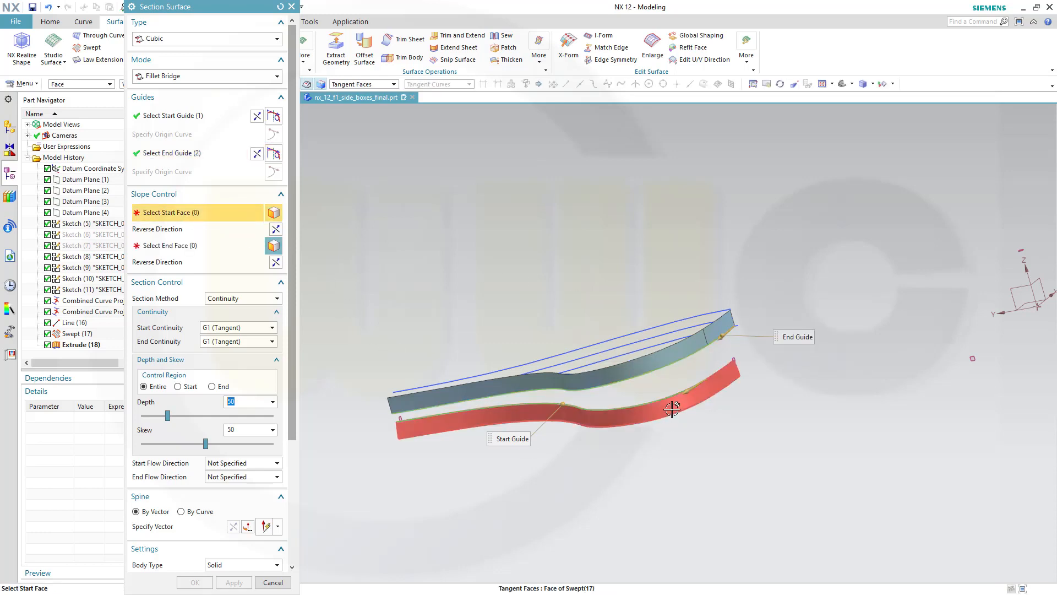
{"action": "left_click", "coordinate": [180, 247]}
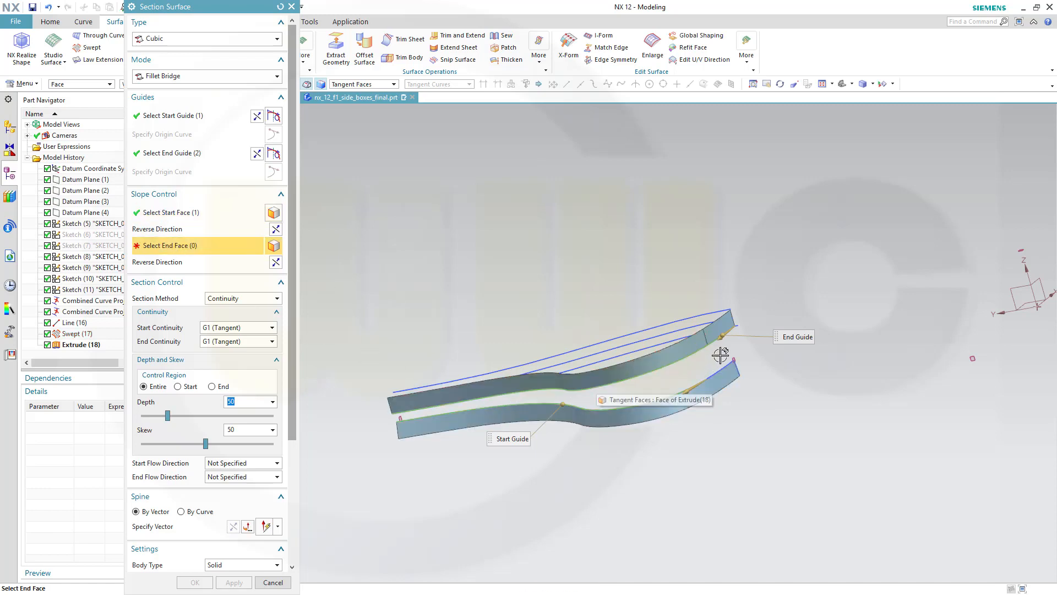
{"action": "left_click", "coordinate": [693, 344]}
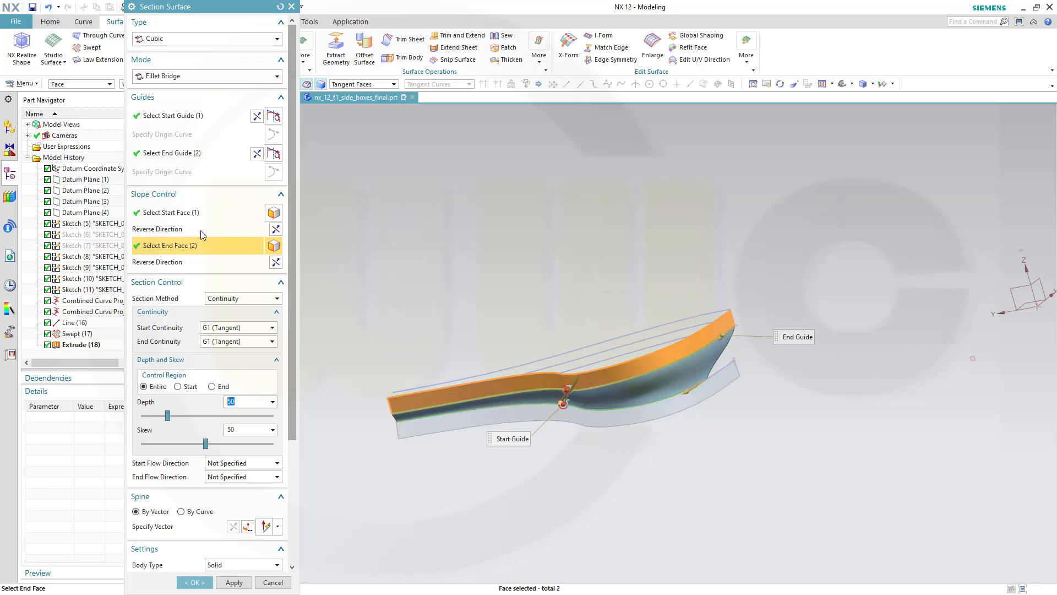
{"action": "left_click", "coordinate": [189, 213]}
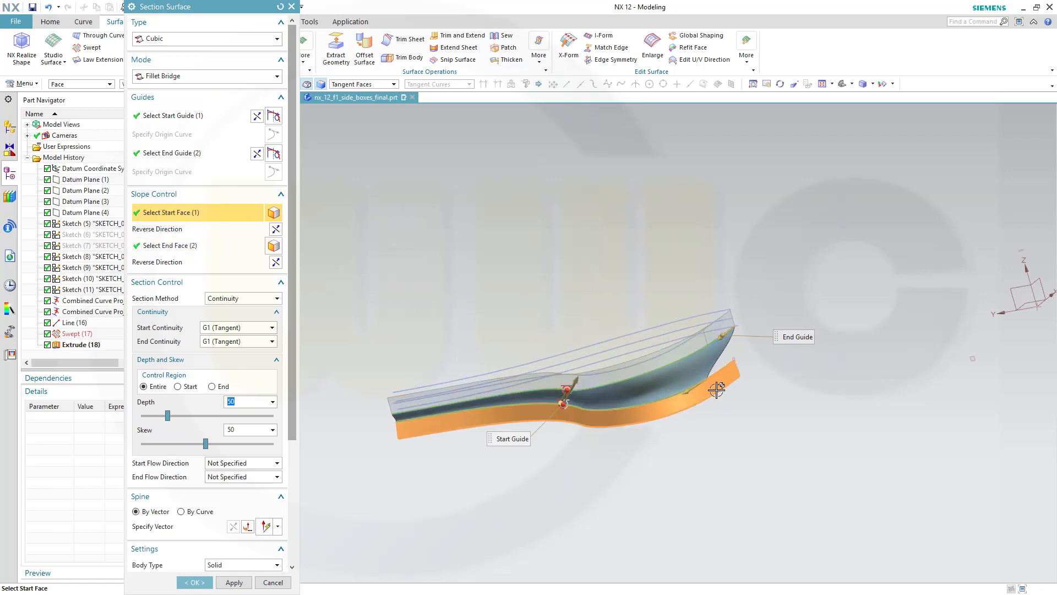
{"action": "scroll", "coordinate": [716, 389], "scroll_direction": "down", "scroll_amount": 2}
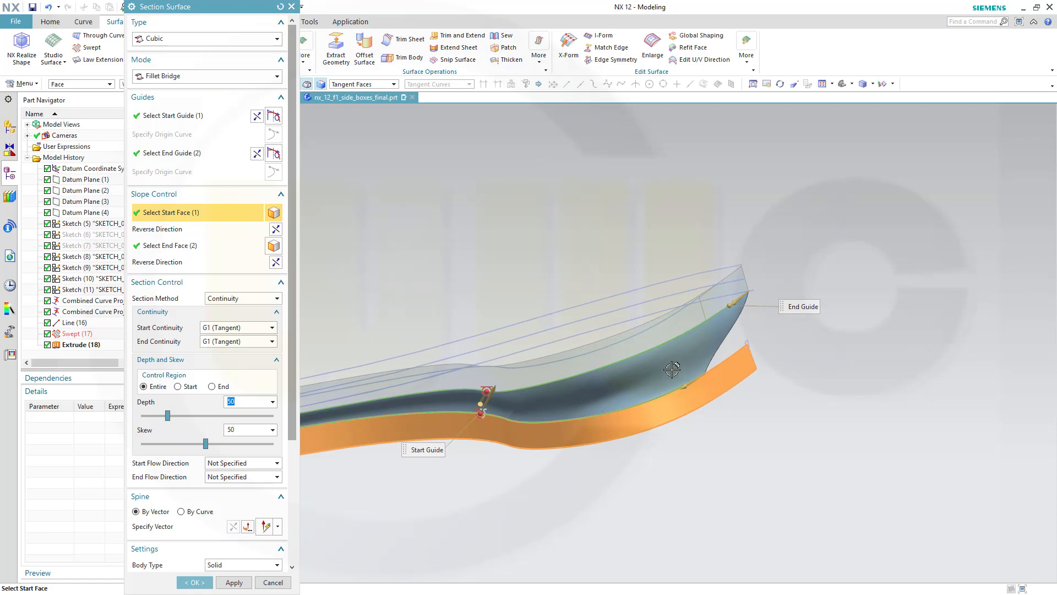
{"action": "middle_click_drag", "start_coordinate": [672, 370], "coordinate": [685, 387]}
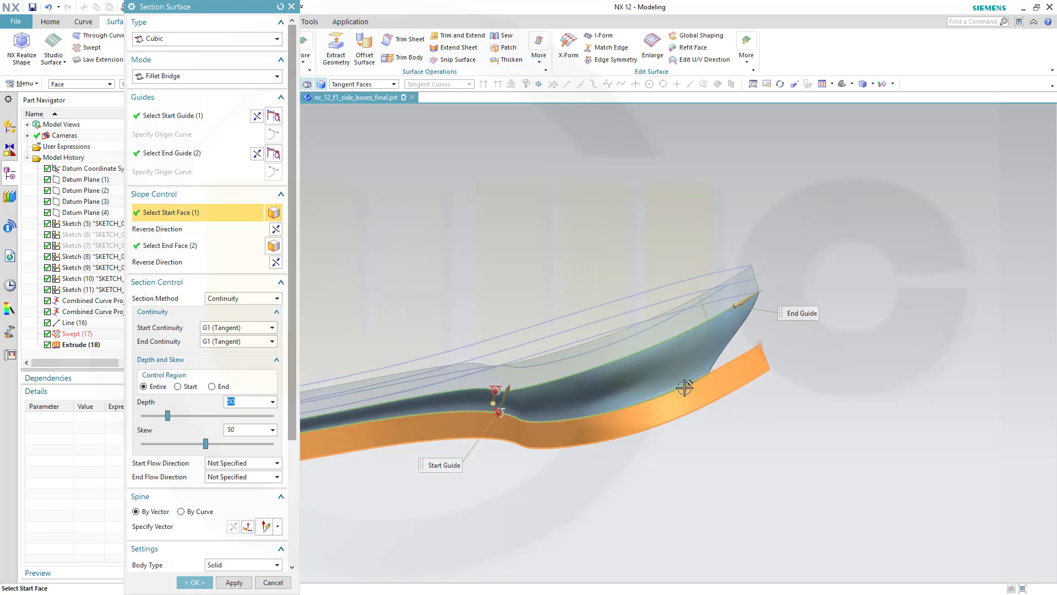
{"action": "left_click", "coordinate": [177, 246]}
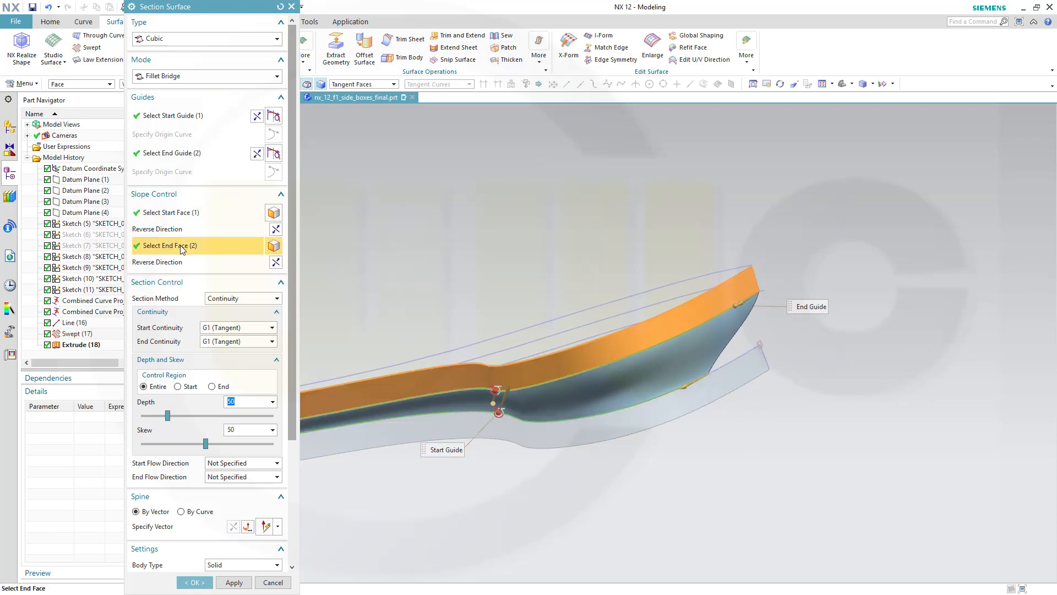
- Add the missing end arc of Sketch (5) to the start guide so it covers the swept sheet's full edge
{"action": "left_click", "coordinate": [205, 160]}
{"action": "left_click", "coordinate": [182, 118]}
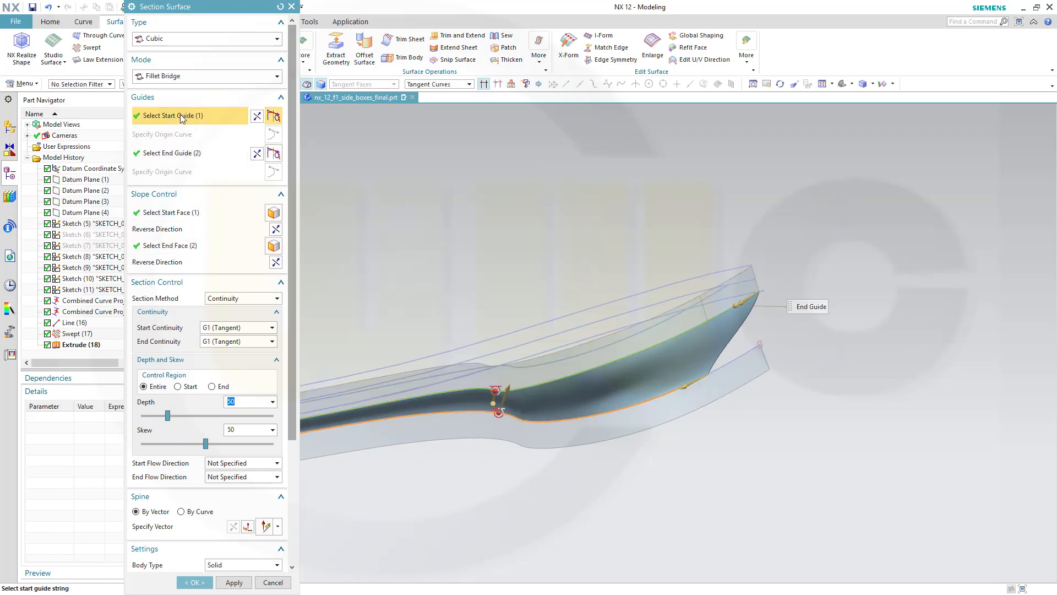
{"action": "left_click", "coordinate": [764, 361]}
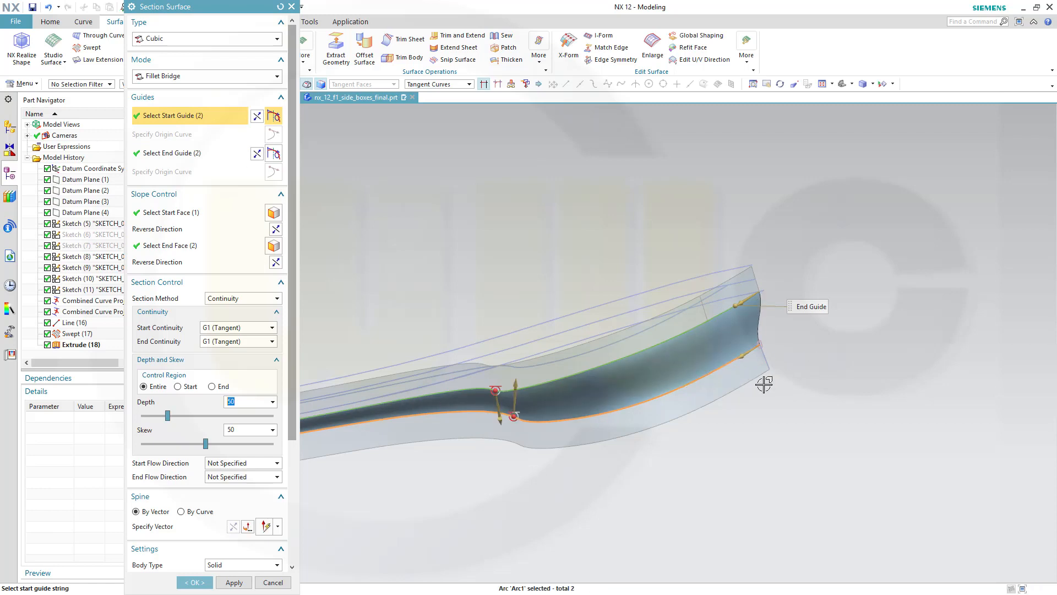
- Set the section surface's depth to 56 for the entire control region
{"action": "middle_click_drag", "start_coordinate": [405, 293], "coordinate": [562, 283]}
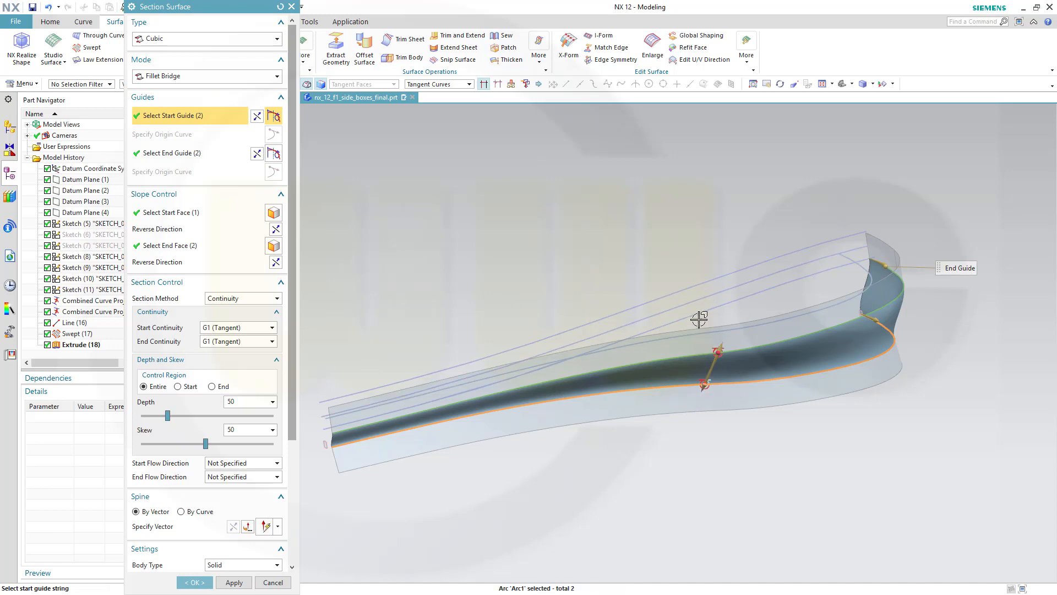
{"action": "middle_click_drag", "start_coordinate": [699, 319], "coordinate": [465, 389]}
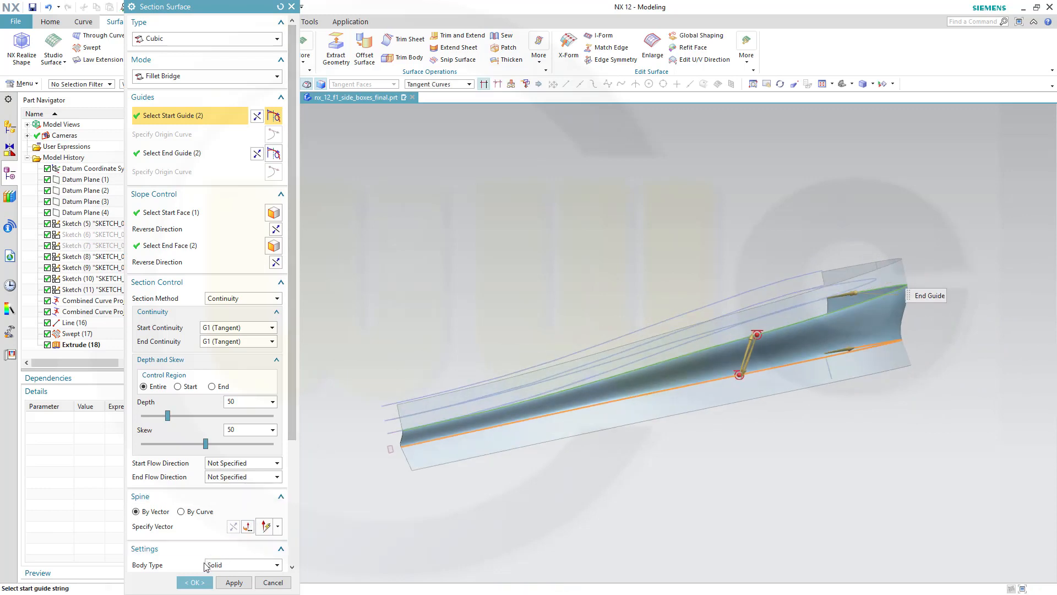
{"action": "left_click", "coordinate": [168, 416]}
{"action": "left_click_drag", "start_coordinate": [175, 416], "coordinate": [187, 416]}
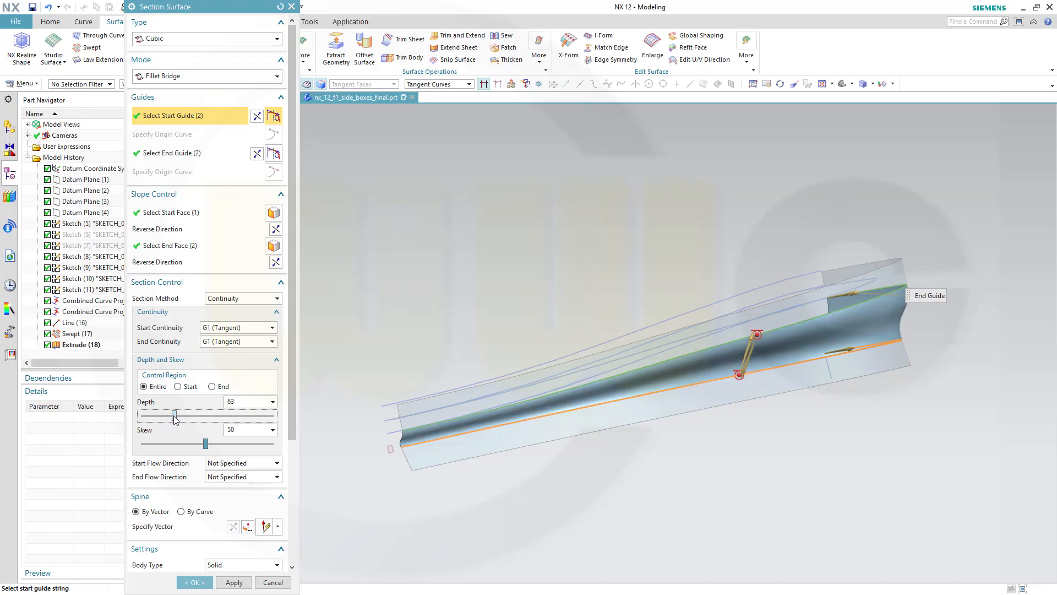
{"action": "left_click_drag", "start_coordinate": [169, 417], "coordinate": [175, 433]}
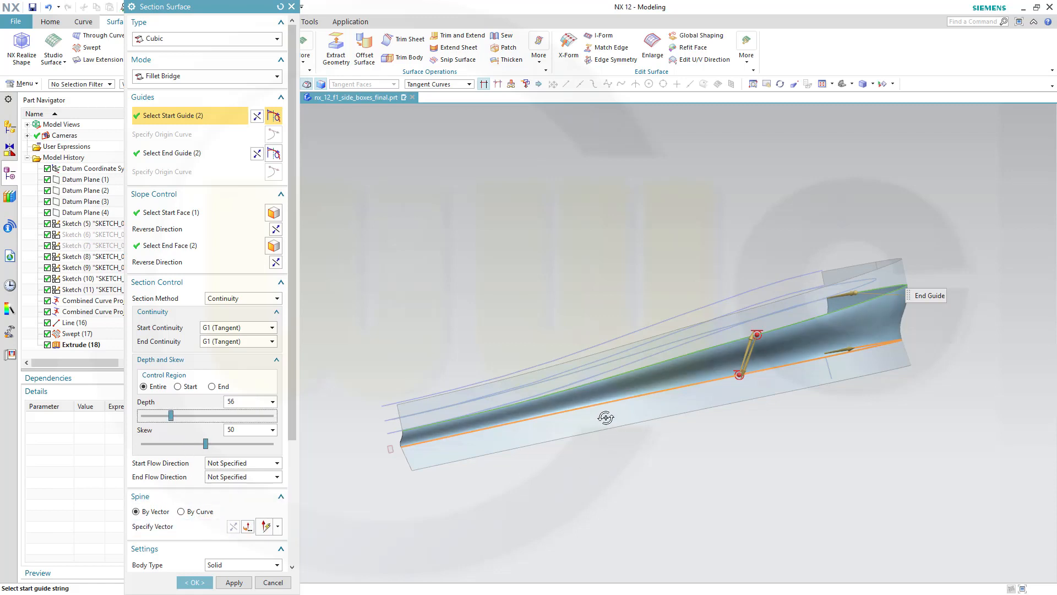
{"action": "middle_click_drag", "start_coordinate": [606, 418], "coordinate": [586, 460]}
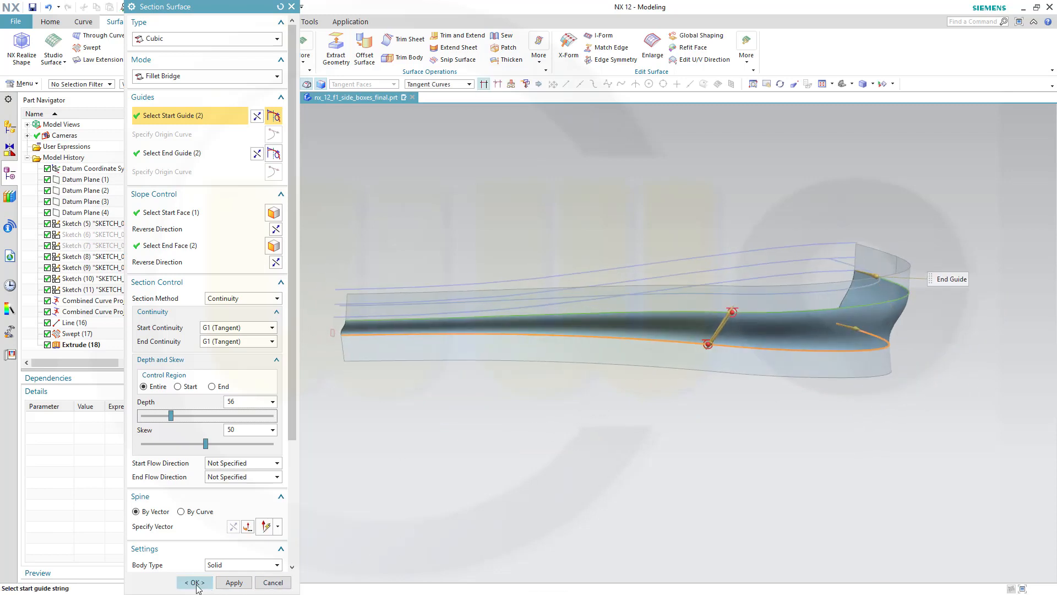
- Set the section surface's body type to Sheet and create it between the two helper sheets
{"action": "left_click", "coordinate": [278, 565]}
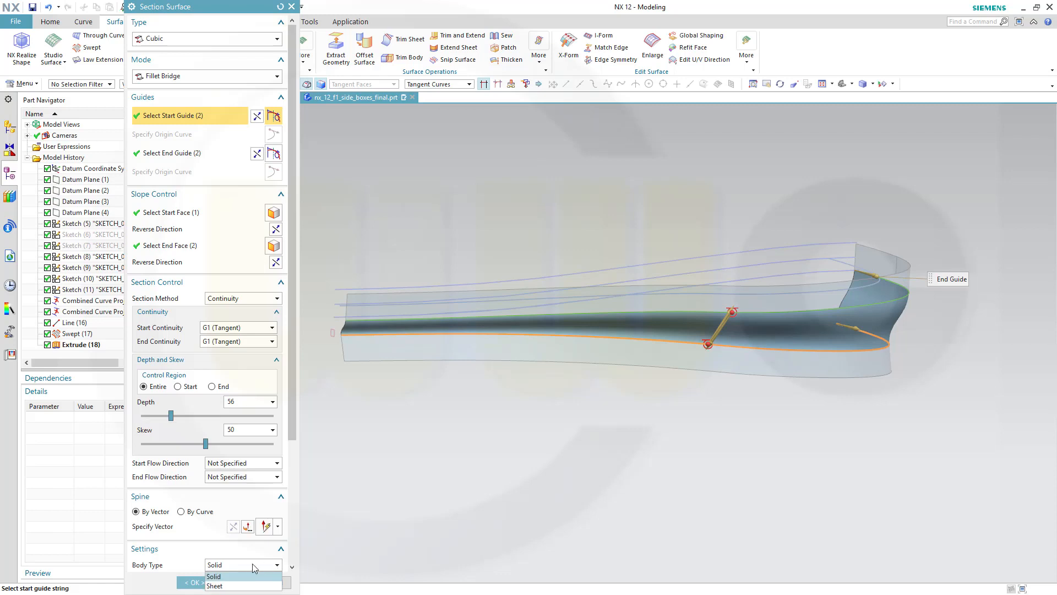
{"action": "left_click", "coordinate": [237, 585]}
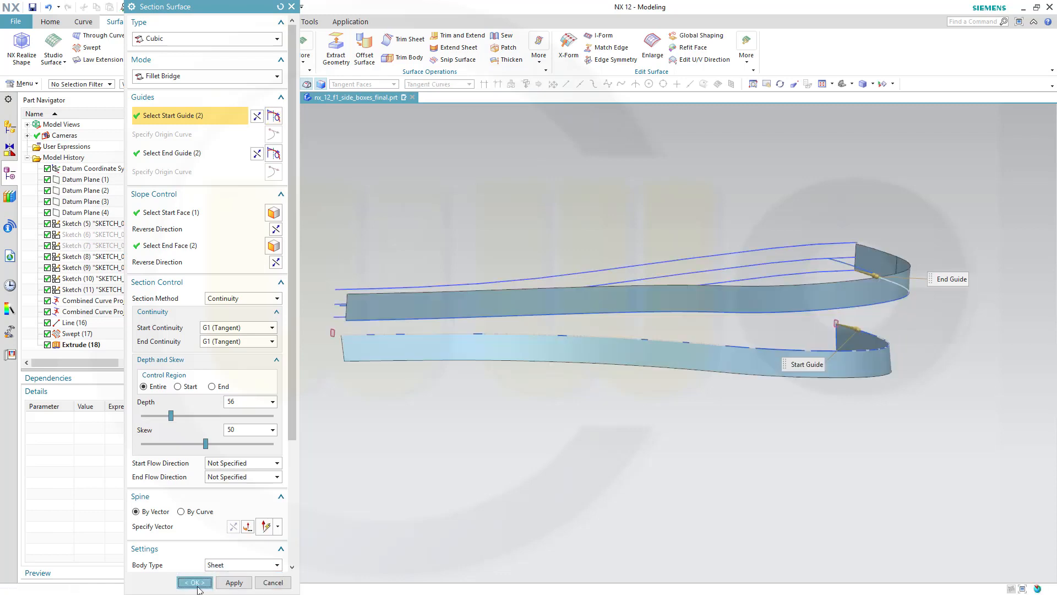
{"action": "left_click", "coordinate": [195, 582]}
- Hide the Extrude (18) and Swept (17) helper sheets, leaving the section surface and guide curves displayed
{"action": "middle_click_drag", "start_coordinate": [515, 432], "coordinate": [566, 437]}
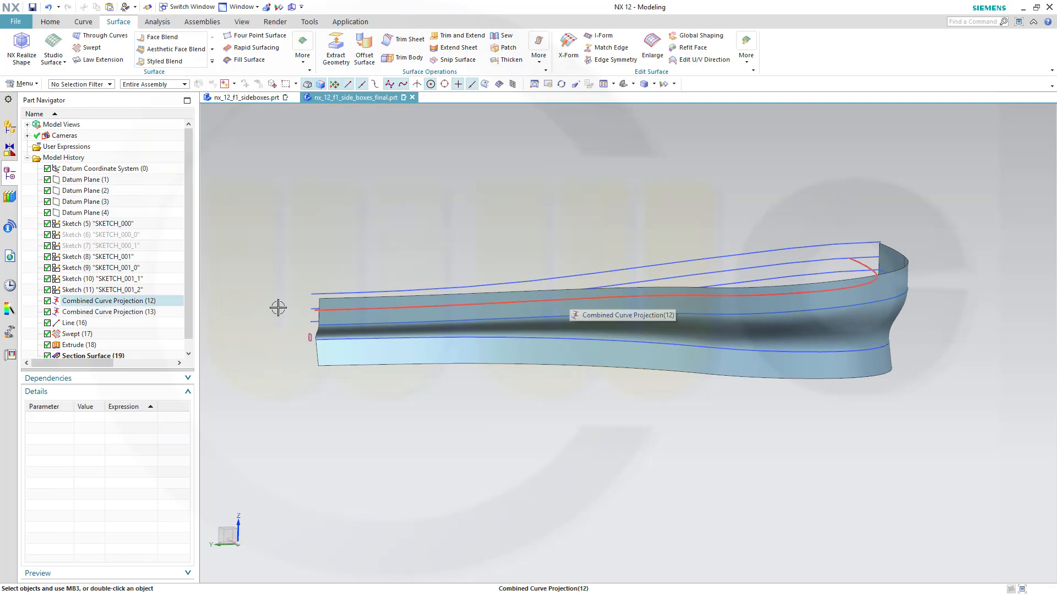
{"action": "scroll", "coordinate": [95, 349], "scroll_direction": "down", "scroll_amount": 1}
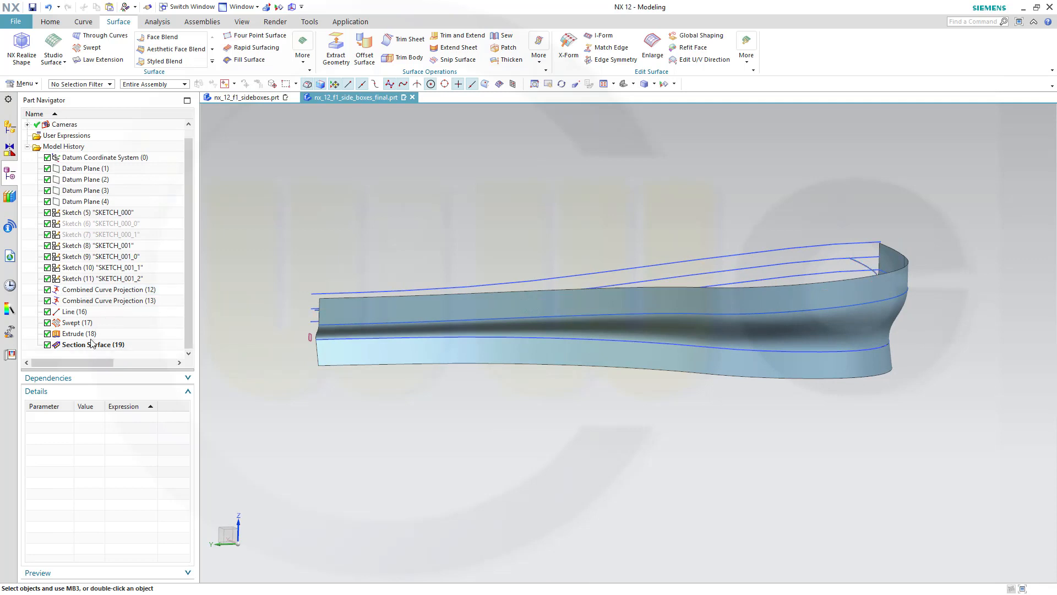
{"action": "right_click", "coordinate": [93, 336]}
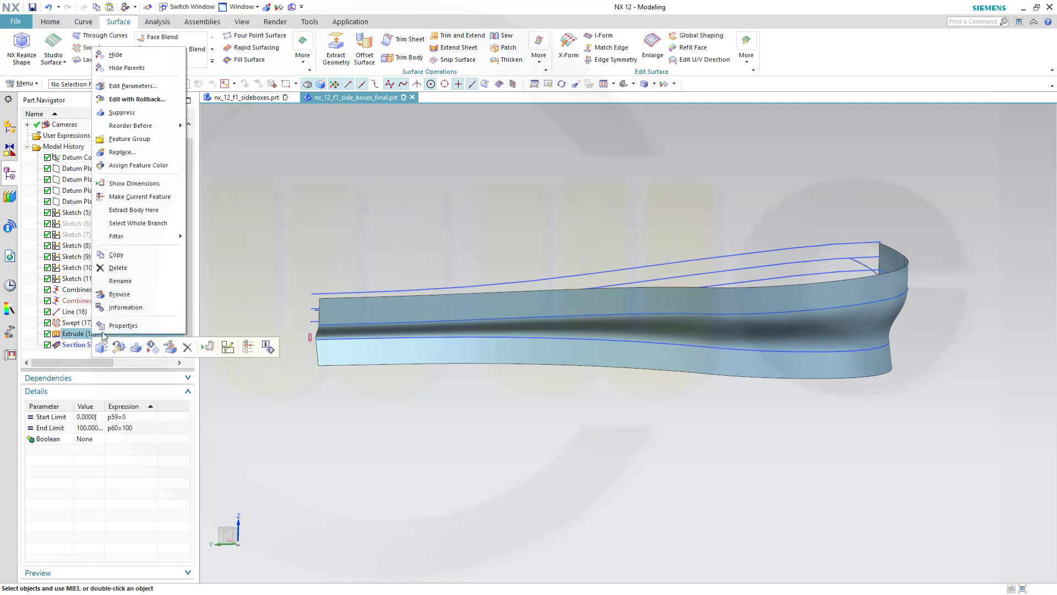
{"action": "left_click", "coordinate": [115, 58]}
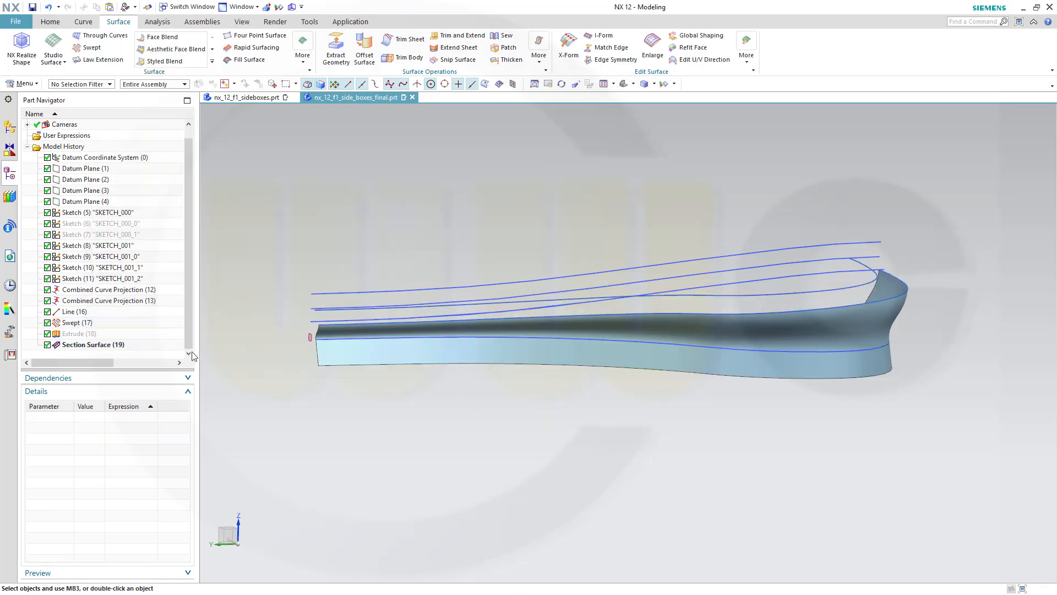
{"action": "right_click", "coordinate": [97, 324]}
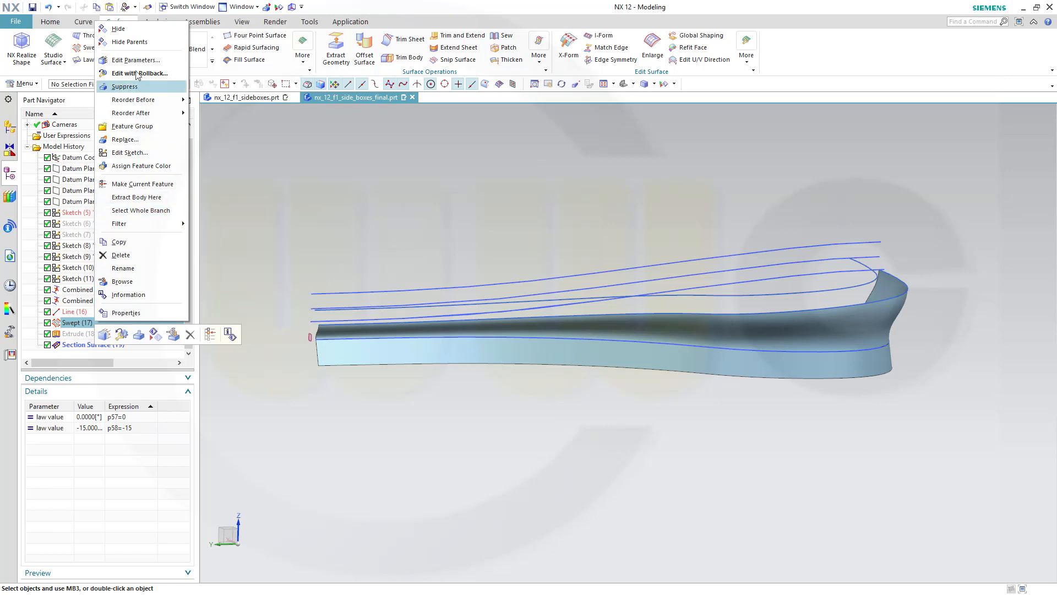
{"action": "left_click", "coordinate": [118, 30]}
{"action": "middle_click_drag", "start_coordinate": [472, 391], "coordinate": [557, 372]}
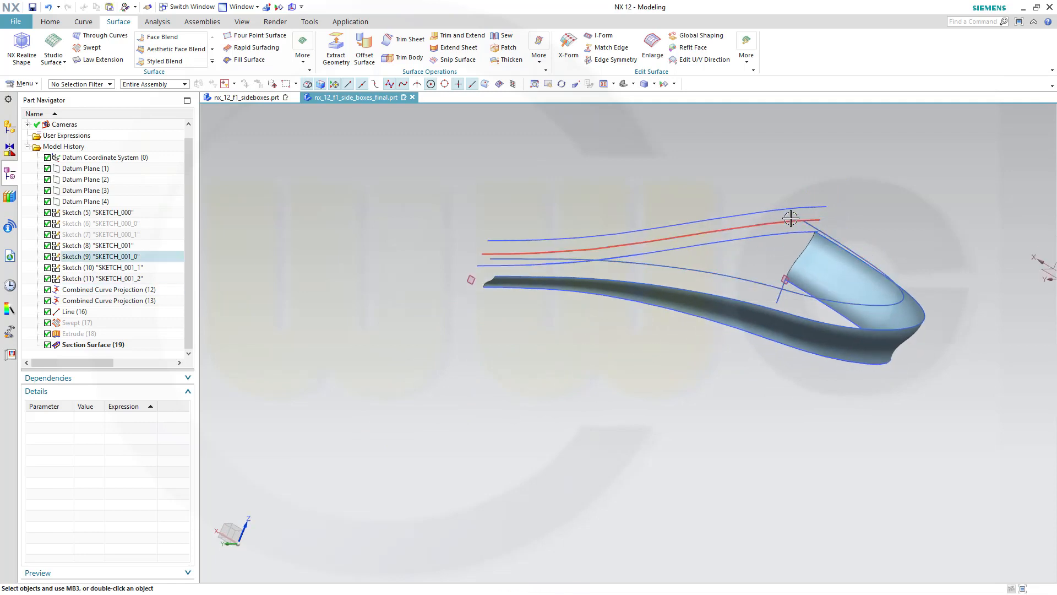
{"action": "mouse_move", "coordinate": [493, 305]}
{"action": "middle_mouse_down"}
{"action": "mouse_move", "coordinate": [540, 290]}
{"action": "mouse_move", "coordinate": [535, 307]}
{"action": "mouse_move", "coordinate": [652, 326]}
{"action": "middle_mouse_up"}
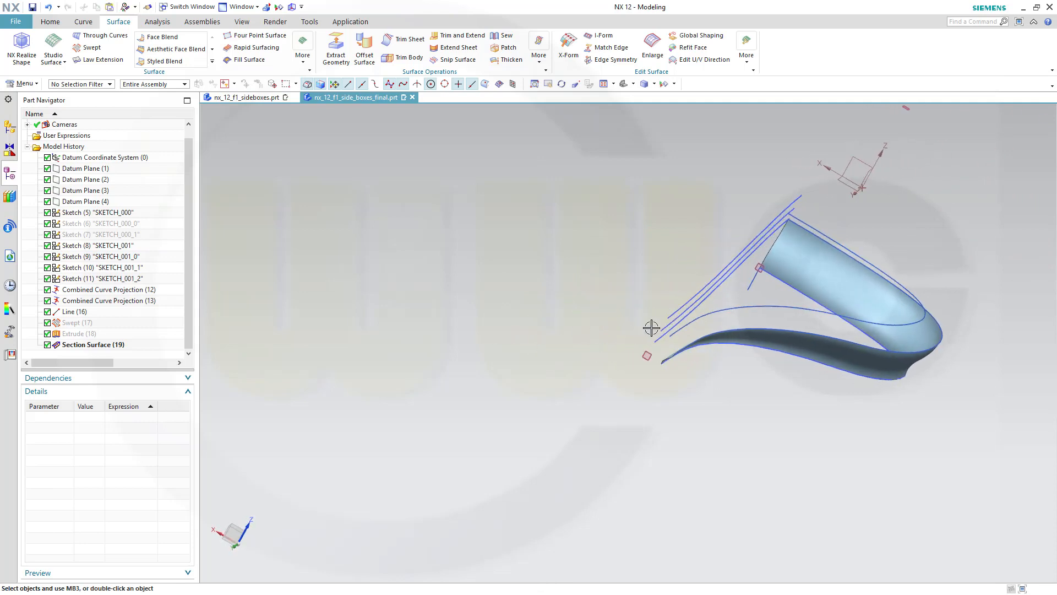
{"action": "scroll", "coordinate": [678, 347], "scroll_direction": "down", "scroll_amount": 3}
{"action": "scroll", "coordinate": [679, 347], "scroll_direction": "up", "scroll_amount": 6}
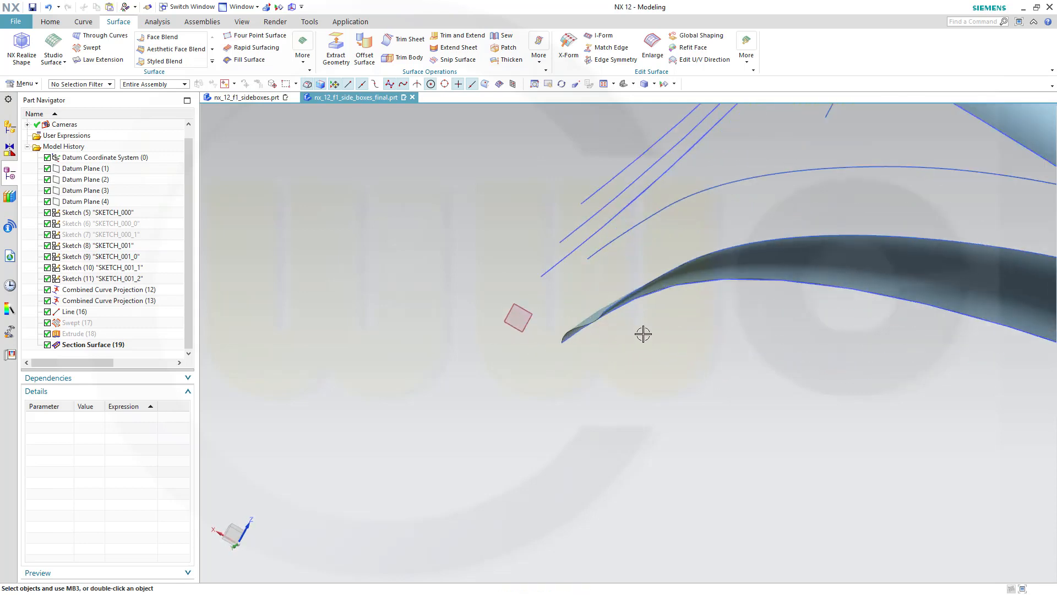
- Create a line from the start point of the Combined Curve Projection (12) spline to the near endpoint of the SKETCH_001_0 spline
{"action": "scroll", "coordinate": [677, 253], "scroll_direction": "down", "scroll_amount": 4}
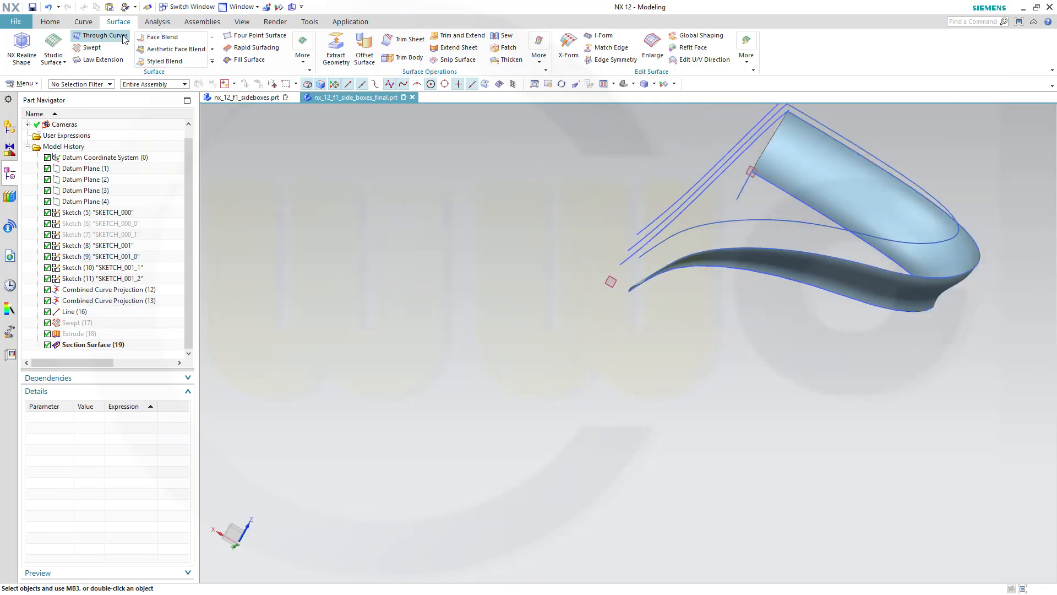
{"action": "left_click", "coordinate": [84, 21]}
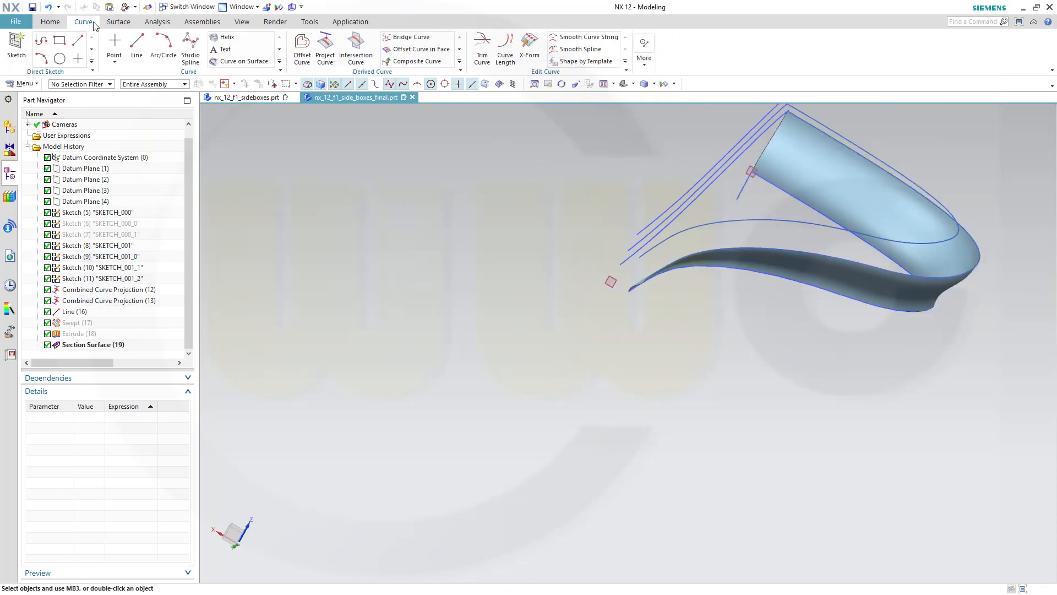
{"action": "left_click", "coordinate": [137, 47]}
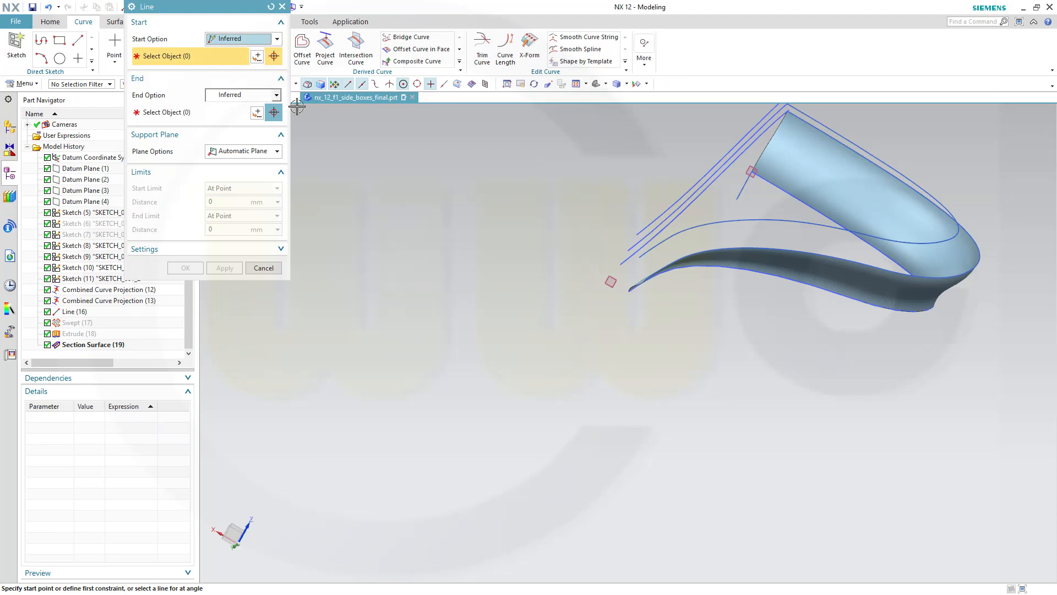
{"action": "scroll", "coordinate": [650, 278], "scroll_direction": "up", "scroll_amount": 1}
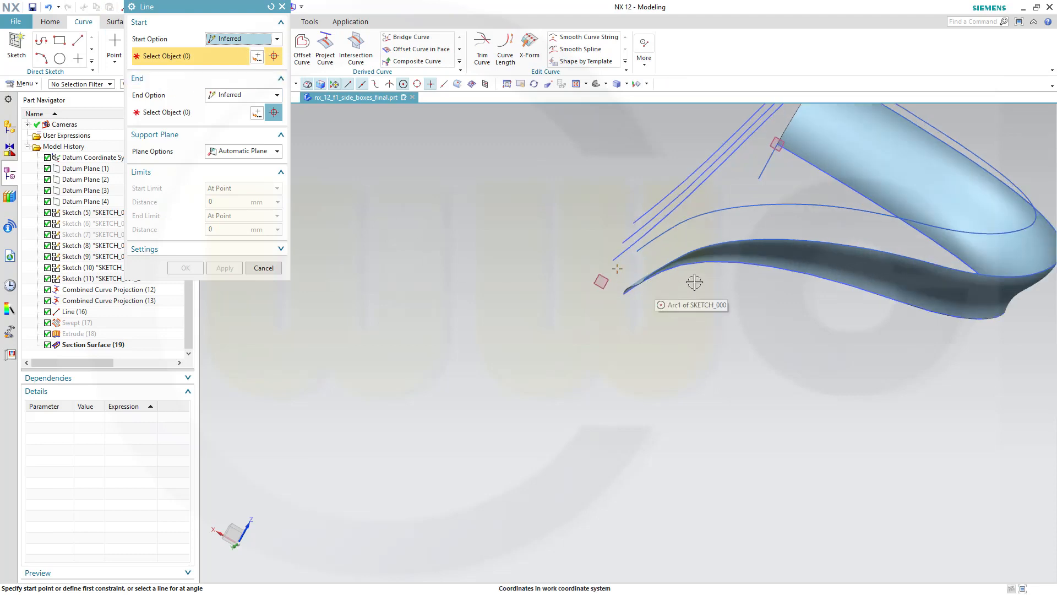
{"action": "left_click", "coordinate": [642, 250]}
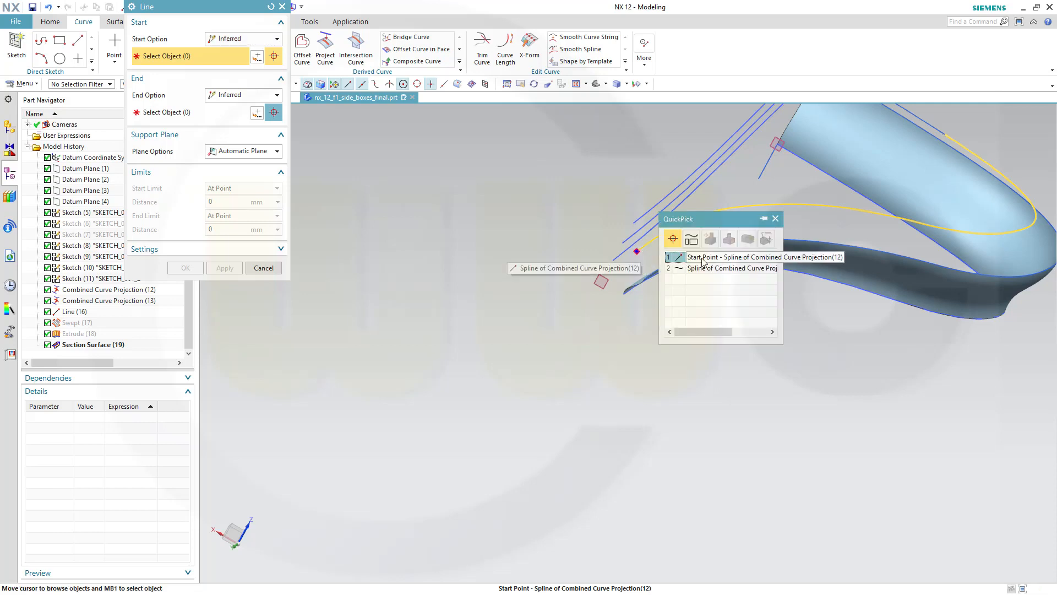
{"action": "left_click", "coordinate": [676, 257]}
{"action": "middle_click_drag", "start_coordinate": [662, 272], "coordinate": [758, 276]}
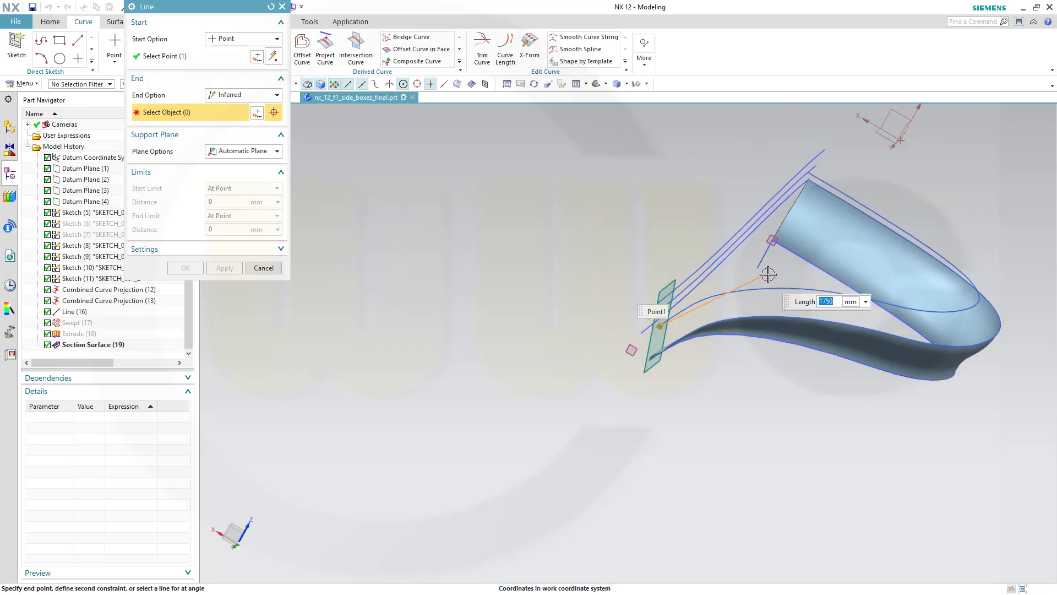
{"action": "scroll", "coordinate": [686, 308], "scroll_direction": "up", "scroll_amount": 3}
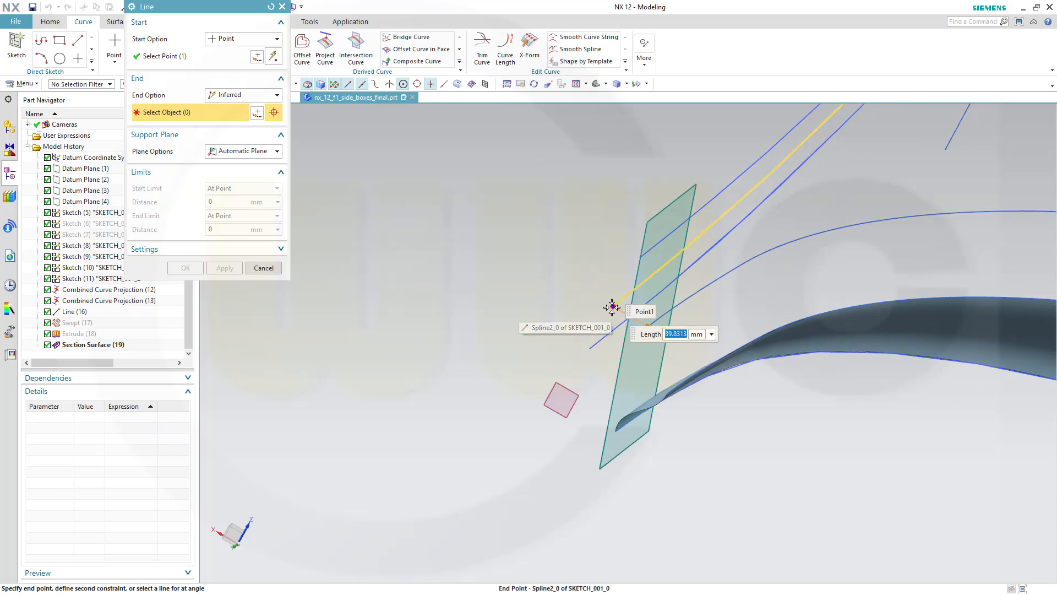
{"action": "left_click", "coordinate": [612, 307]}
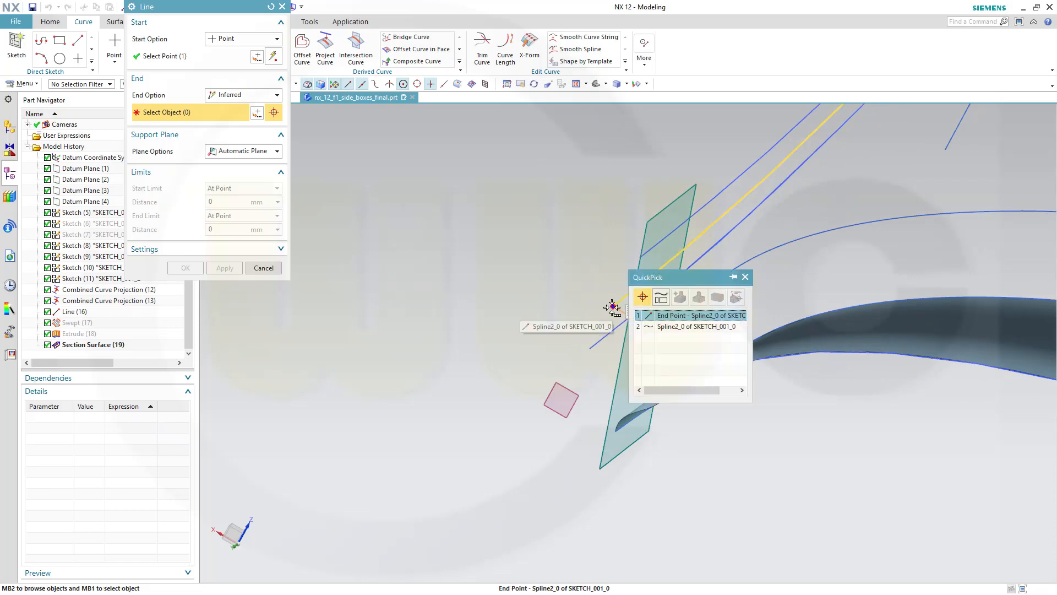
{"action": "left_click", "coordinate": [673, 320]}
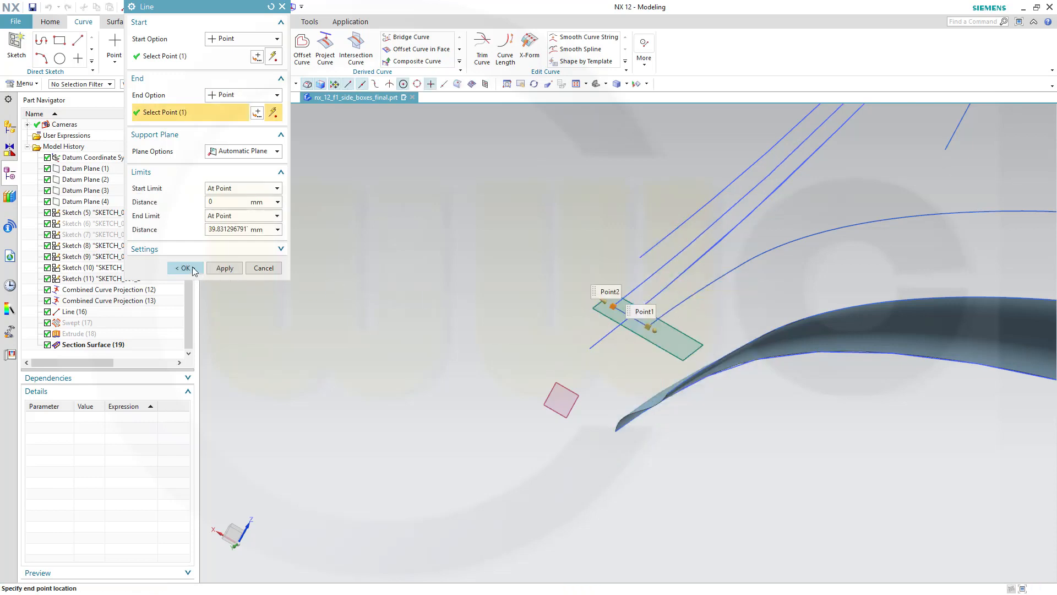
{"action": "left_click", "coordinate": [185, 267]}
- Create a G0 fill surface bounded by Combined Curve Projection (12), the new connecting line and the SKETCH_001_0 spline, using the Tangent Curves rule
{"action": "scroll", "coordinate": [944, 248], "scroll_direction": "up", "scroll_amount": 2}
{"action": "scroll", "coordinate": [944, 248], "scroll_direction": "down", "scroll_amount": 4}
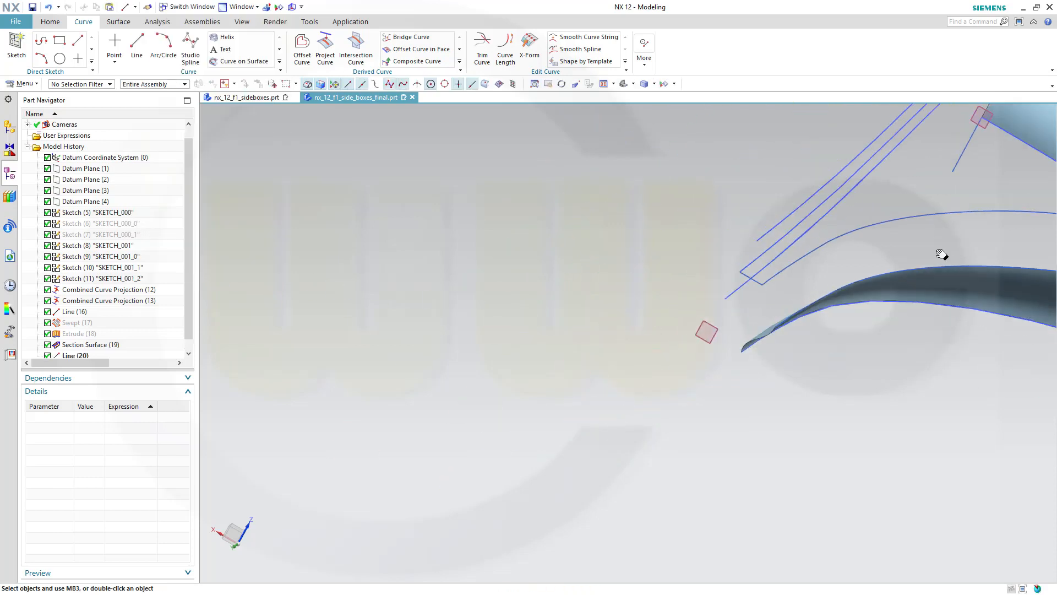
{"action": "middle_click_drag", "start_coordinate": [937, 253], "coordinate": [637, 533], "text": "shift"}
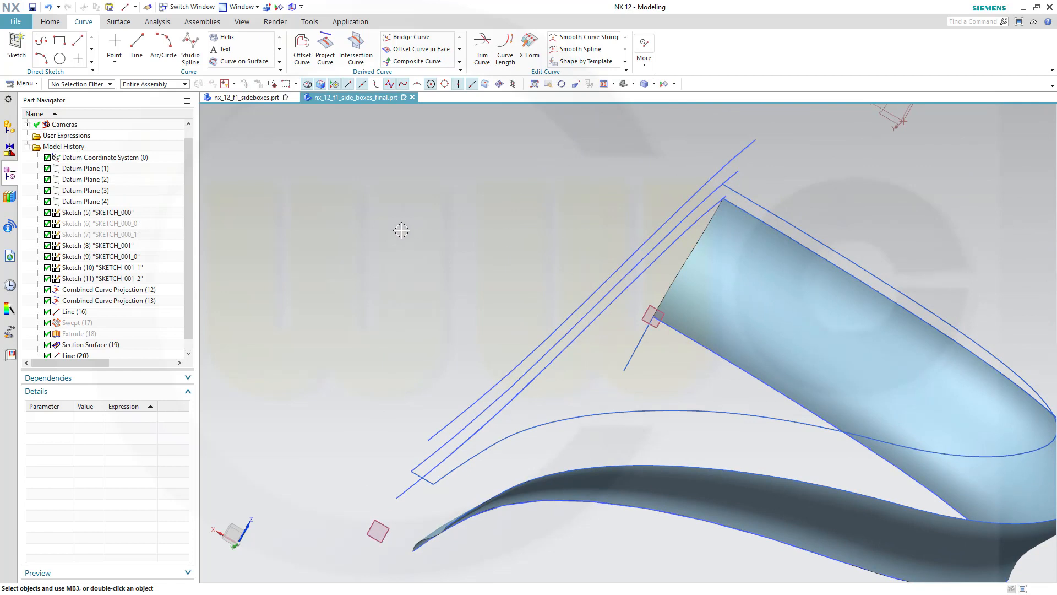
{"action": "left_click", "coordinate": [124, 24]}
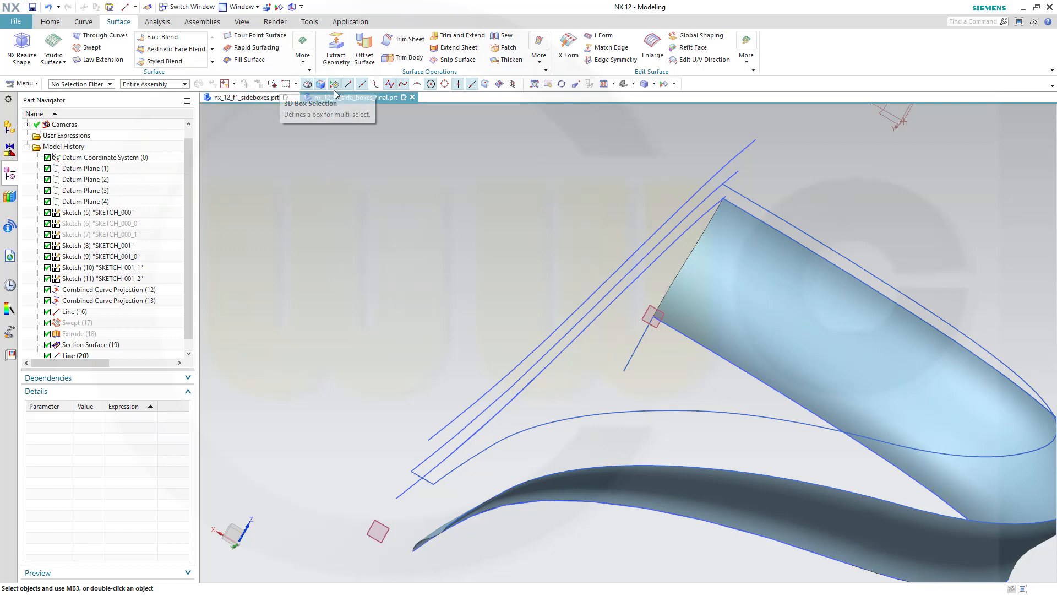
{"action": "left_click", "coordinate": [248, 60]}
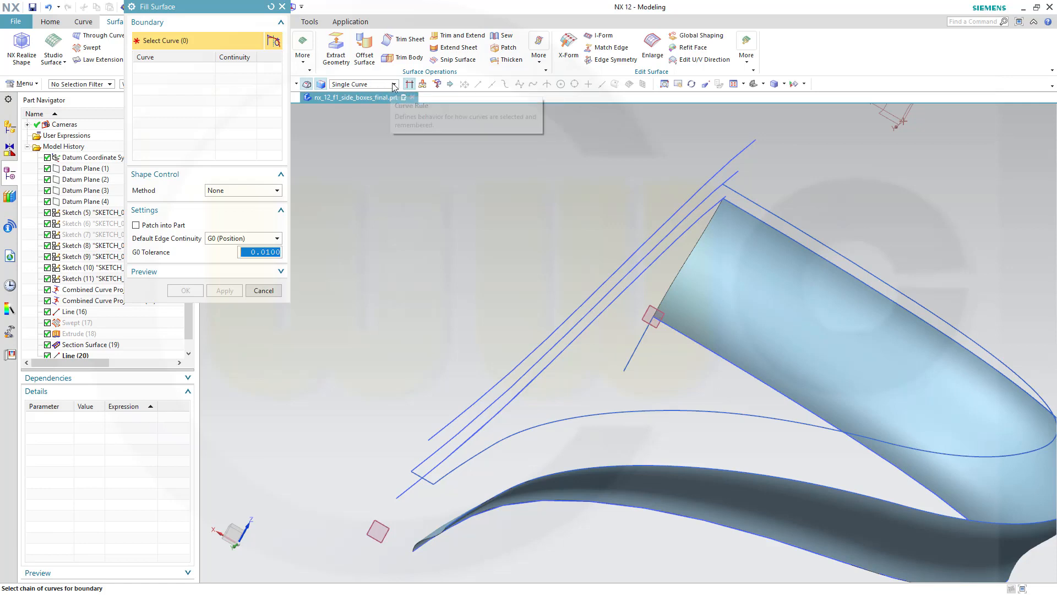
{"action": "left_click", "coordinate": [393, 85]}
{"action": "left_click", "coordinate": [369, 110]}
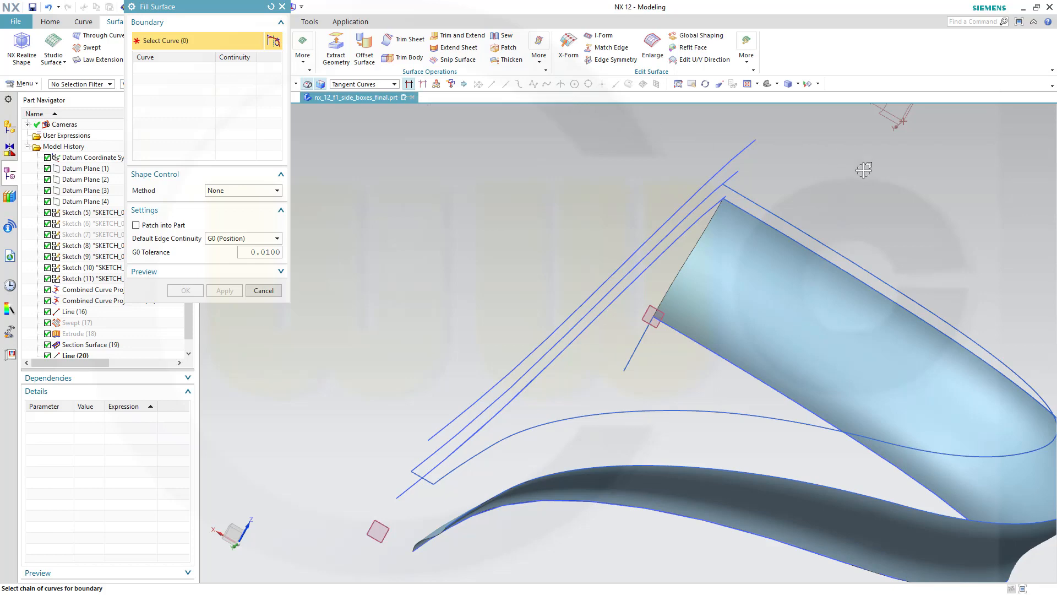
{"action": "left_click", "coordinate": [802, 222]}
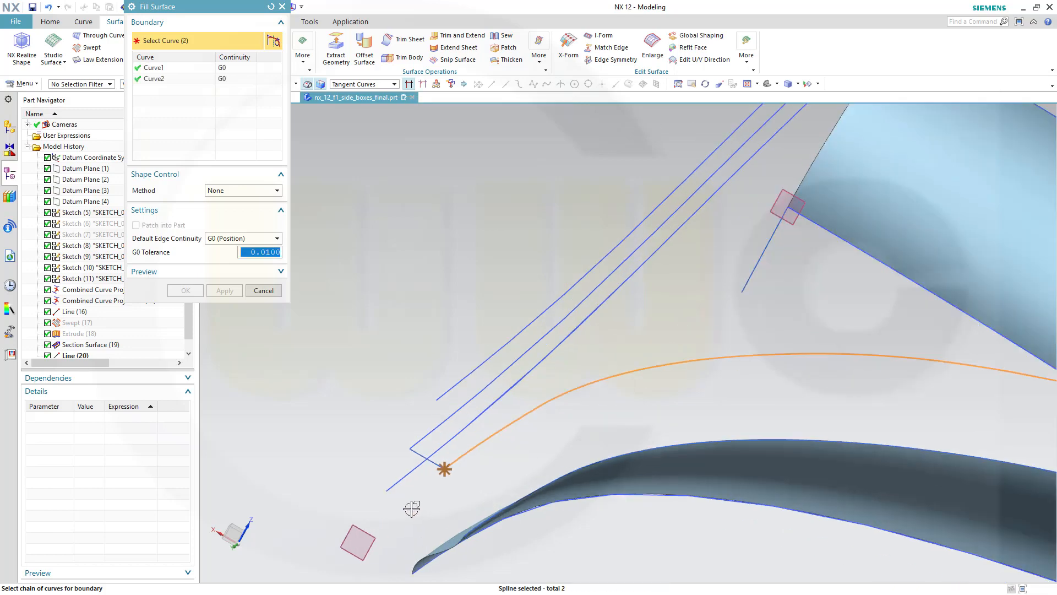
{"action": "scroll", "coordinate": [413, 510], "scroll_direction": "up", "scroll_amount": 2}
{"action": "left_click", "coordinate": [439, 455]}
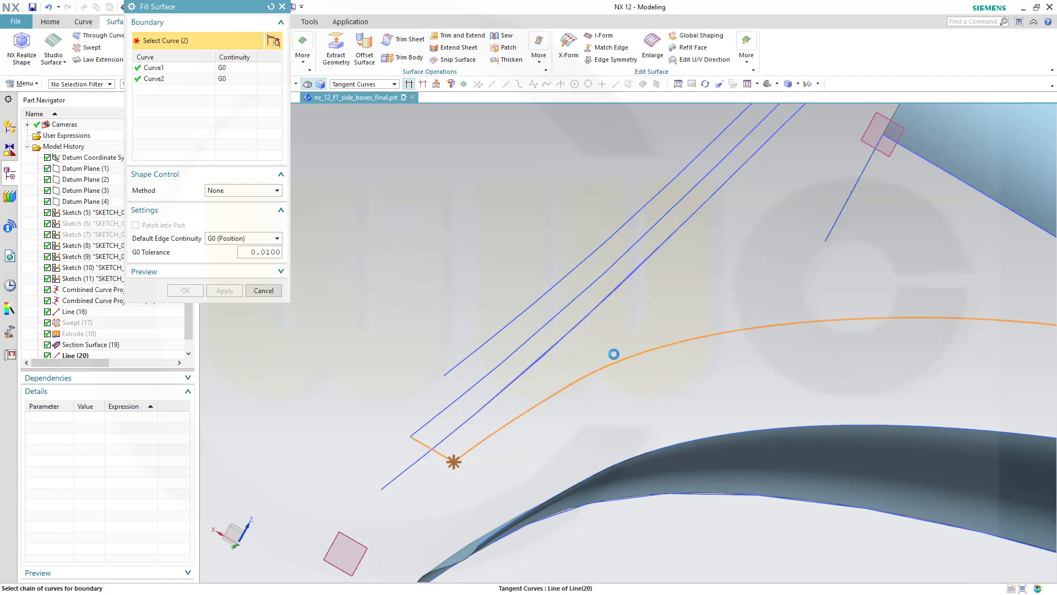
{"action": "scroll", "coordinate": [633, 338], "scroll_direction": "down", "scroll_amount": 3}
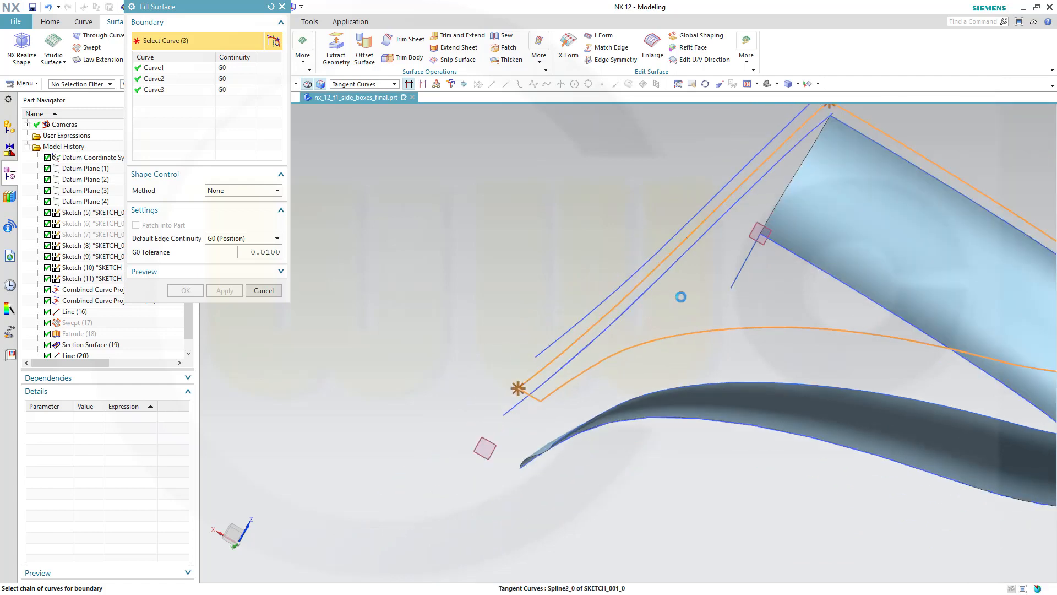
{"action": "left_click", "coordinate": [775, 290]}
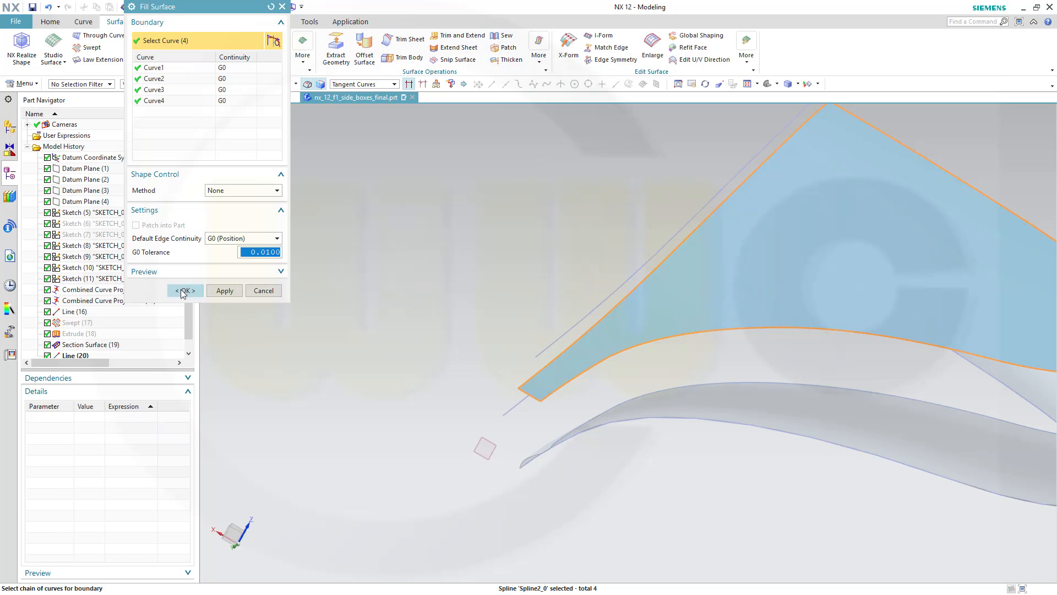
{"action": "left_click", "coordinate": [185, 290]}
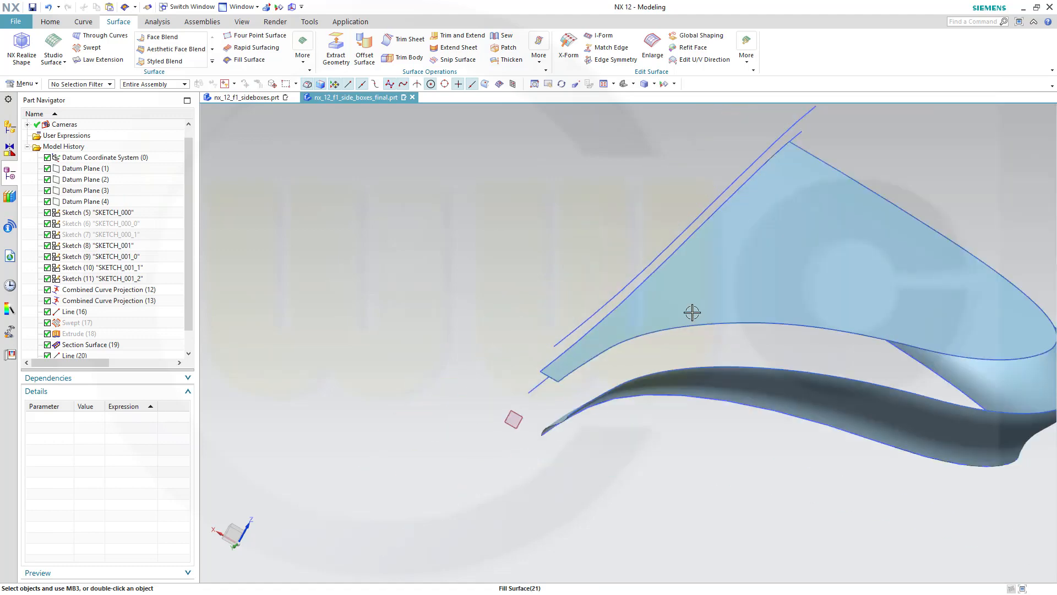
- Start a new section surface of type Cubic in Fillet Bridge mode
{"action": "middle_click_drag", "start_coordinate": [844, 309], "coordinate": [755, 283]}
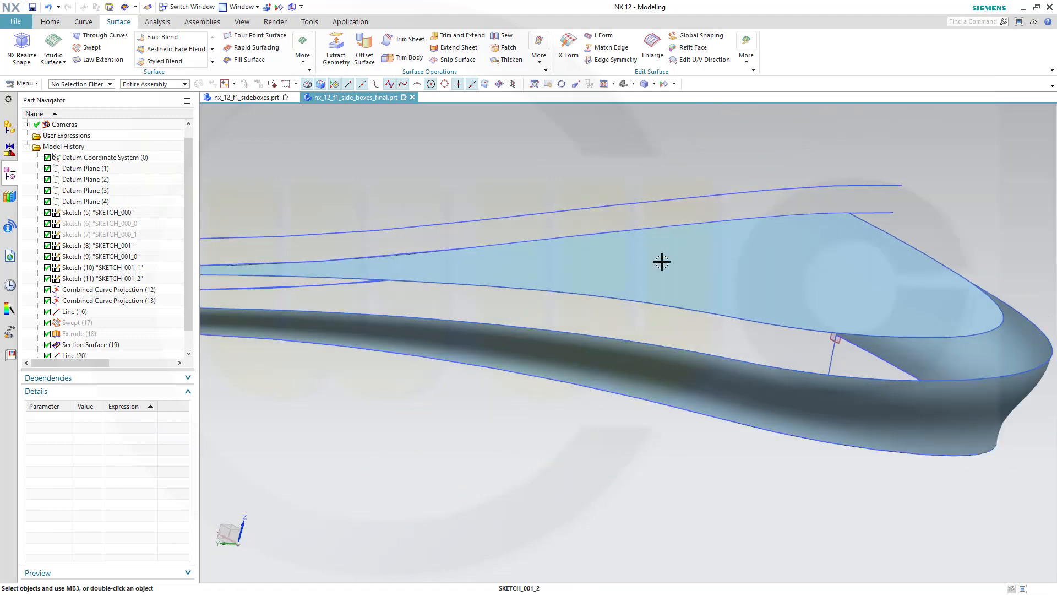
{"action": "scroll", "coordinate": [662, 262], "scroll_direction": "up", "scroll_amount": 3}
{"action": "middle_click_drag", "start_coordinate": [524, 250], "coordinate": [517, 274]}
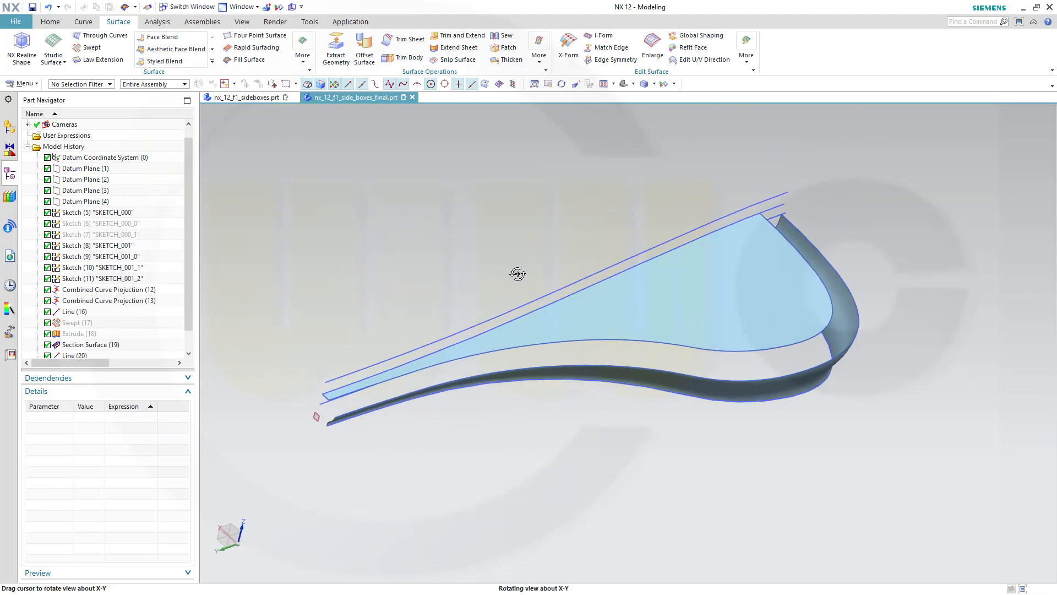
{"action": "middle_click_drag", "start_coordinate": [285, 201], "coordinate": [559, 415]}
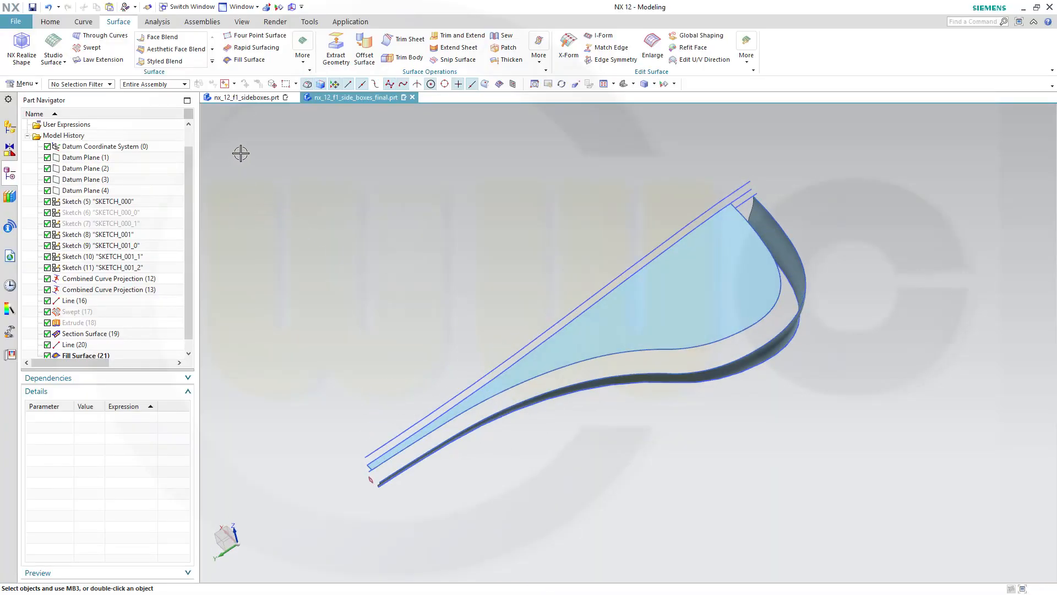
{"action": "left_click", "coordinate": [308, 71]}
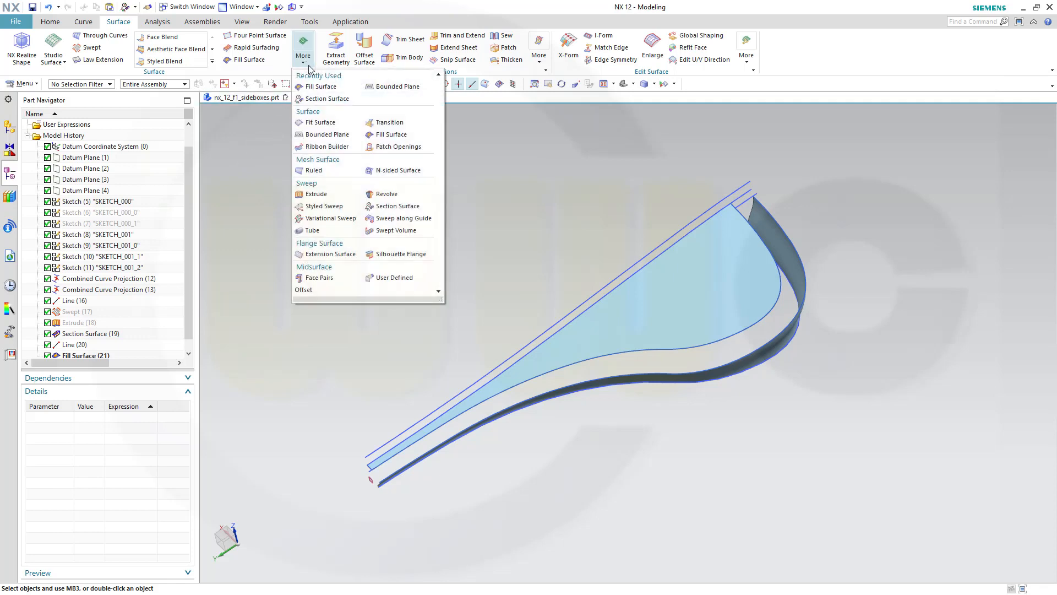
{"action": "left_click", "coordinate": [328, 100]}
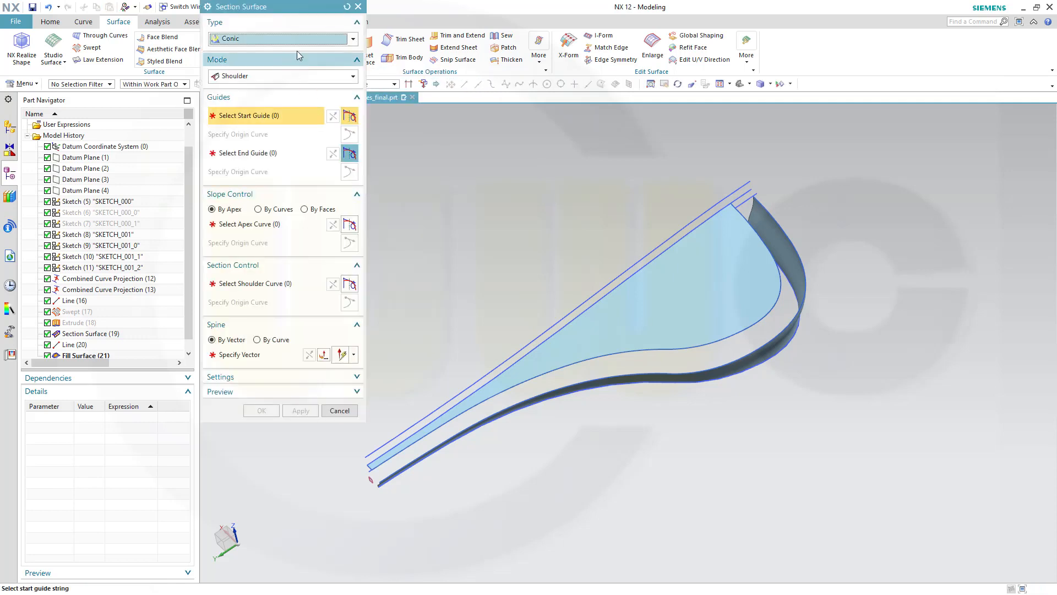
{"action": "left_click", "coordinate": [353, 39]}
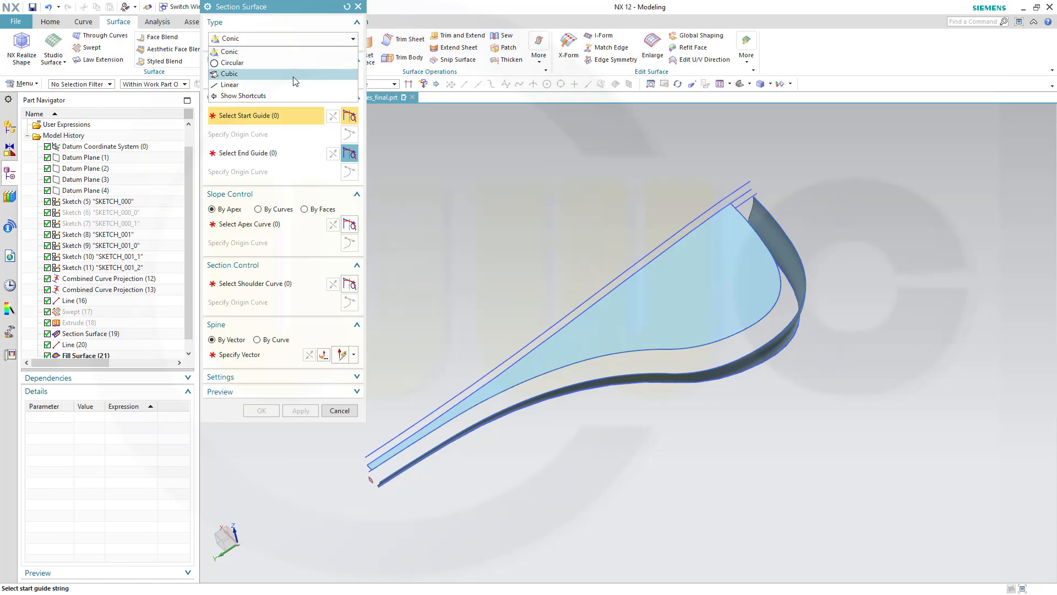
{"action": "left_click", "coordinate": [341, 74]}
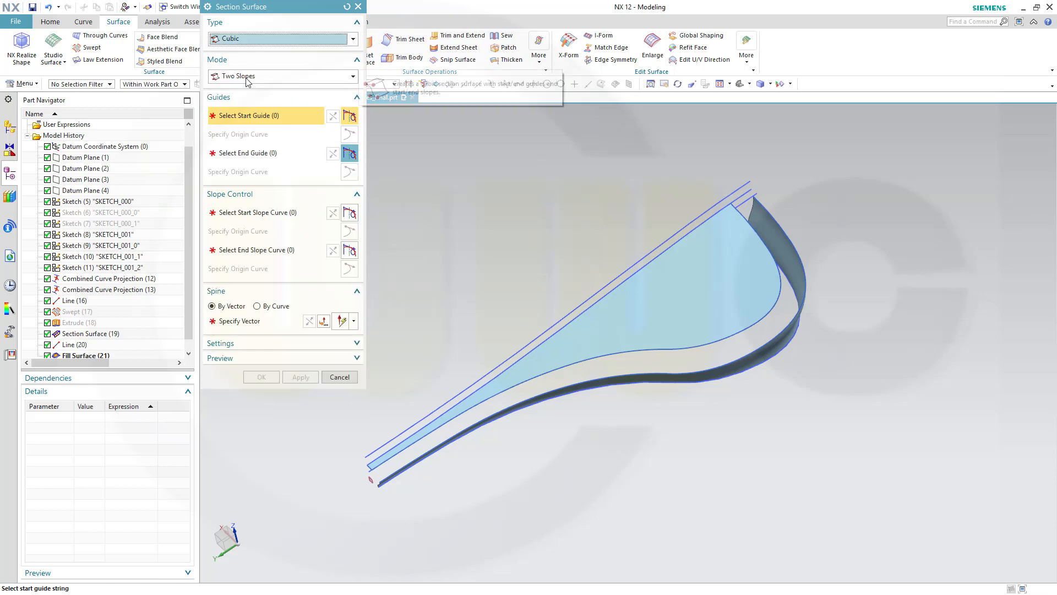
{"action": "left_click", "coordinate": [346, 78]}
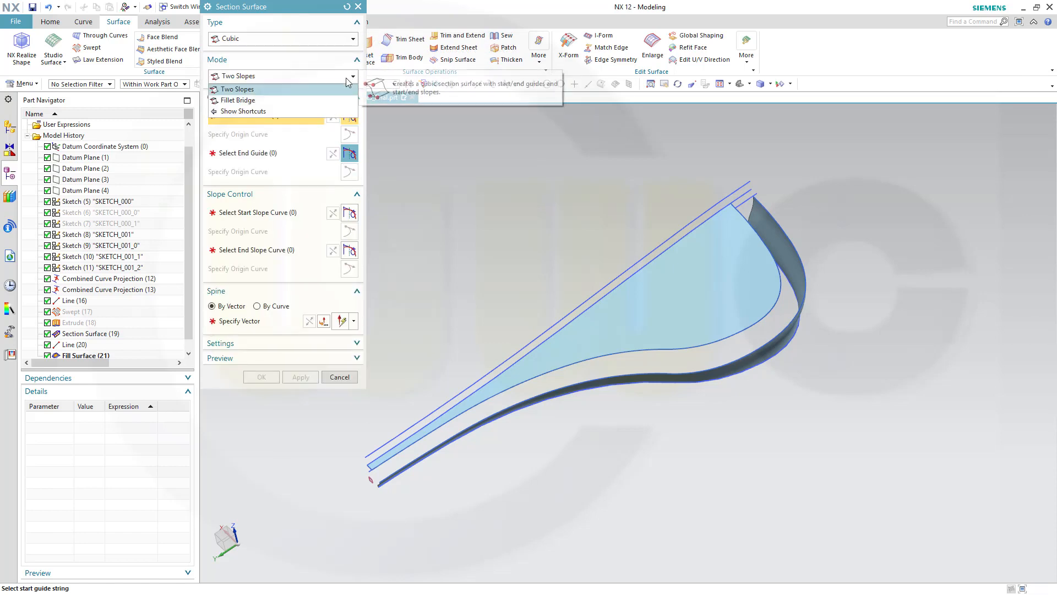
{"action": "left_click", "coordinate": [270, 101]}
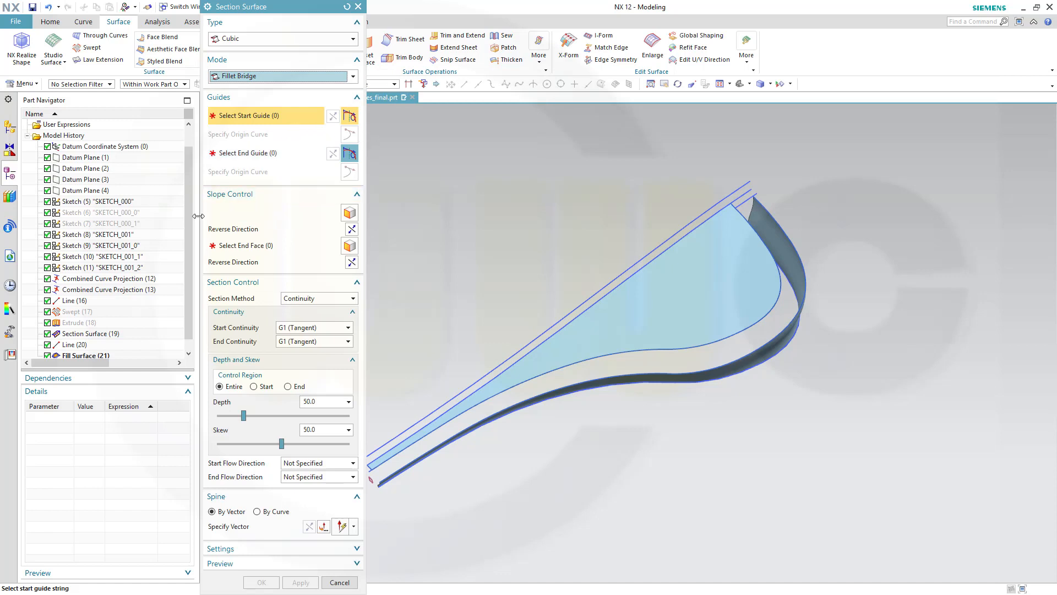
- Assign Combined Curve Projection (12) as the section surface's start guide and Combined Curve Projection (13) as its end guide
{"action": "left_click", "coordinate": [128, 281]}
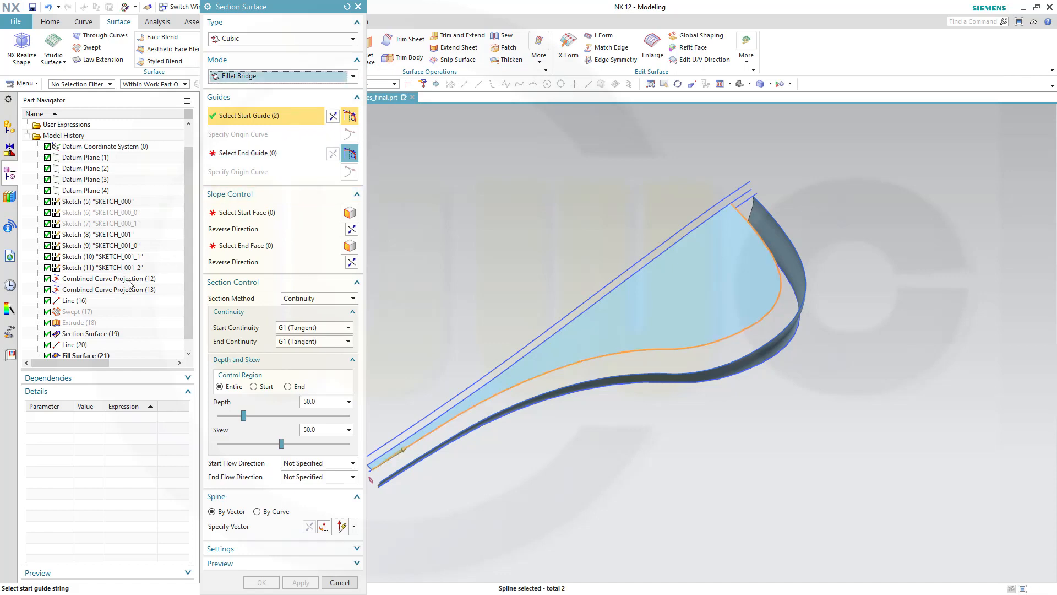
{"action": "left_click", "coordinate": [240, 154]}
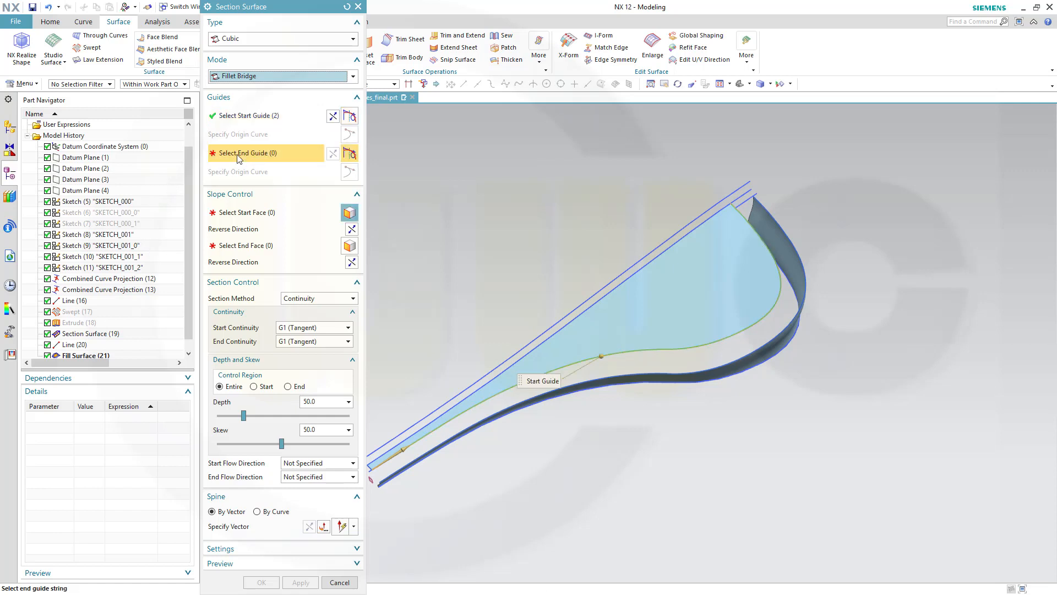
{"action": "left_click", "coordinate": [140, 291]}
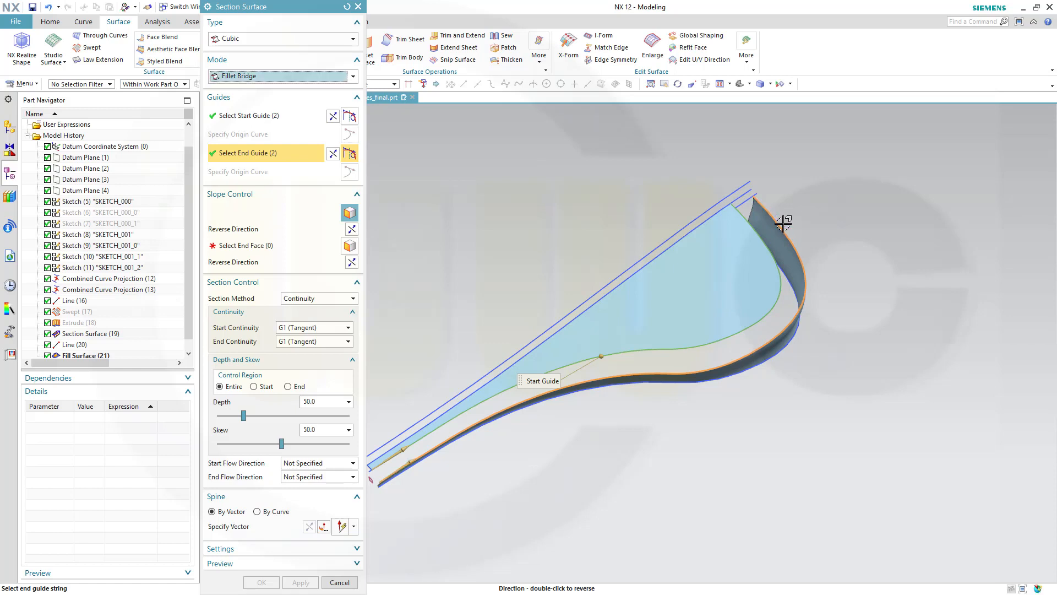
{"action": "middle_click", "coordinate": [476, 459]}
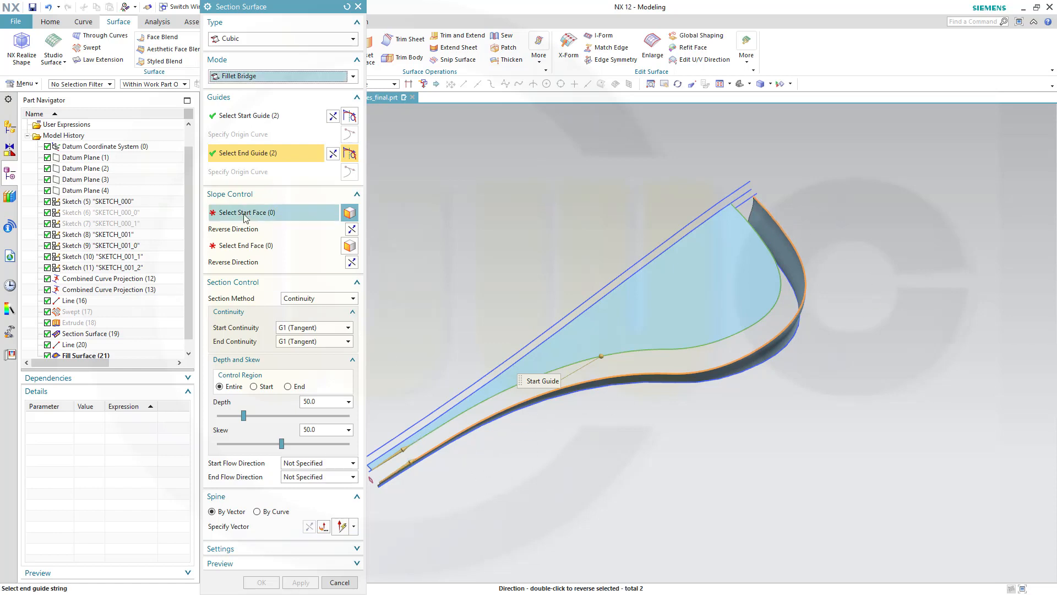
- Set the fill surface as the start face and Section Surface (19) as the end face for slope control
{"action": "left_click", "coordinate": [667, 307]}
{"action": "left_click", "coordinate": [256, 248]}
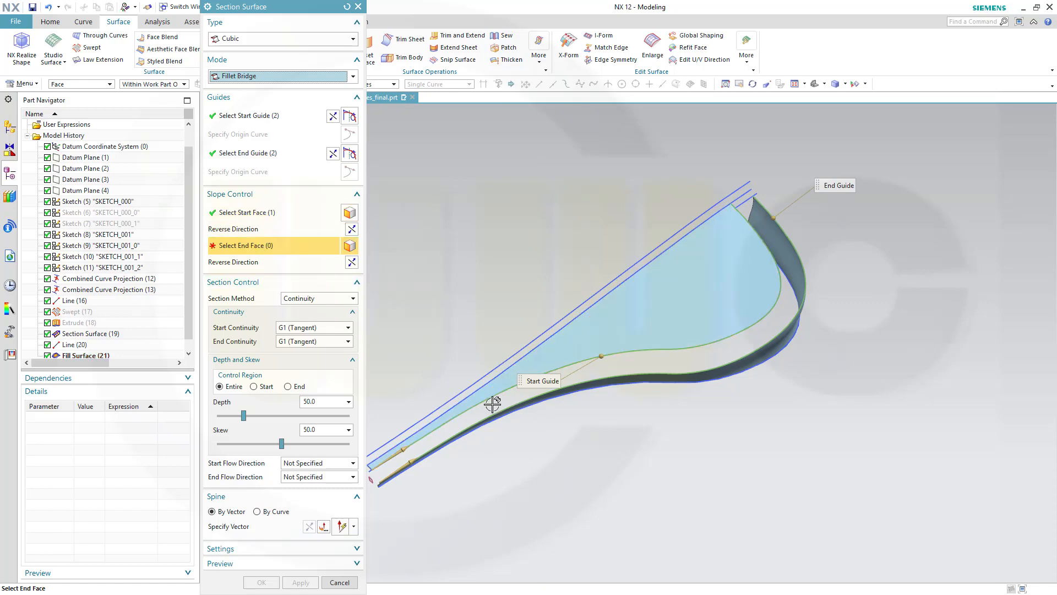
{"action": "left_click", "coordinate": [732, 369]}
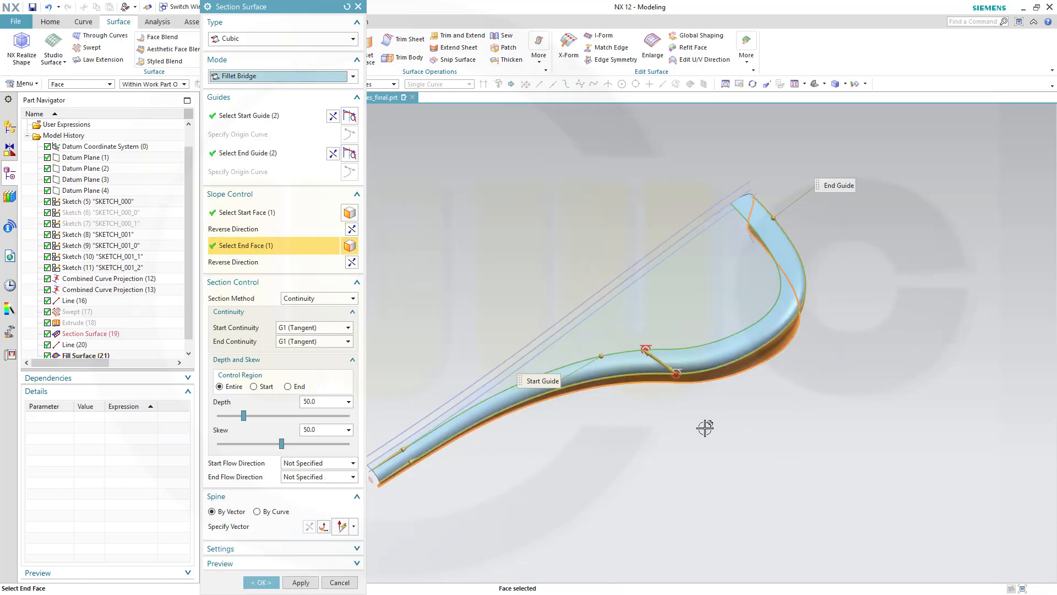
{"action": "middle_click_drag", "start_coordinate": [590, 425], "coordinate": [621, 319]}
{"action": "scroll", "coordinate": [621, 318], "scroll_direction": "up", "scroll_amount": 6}
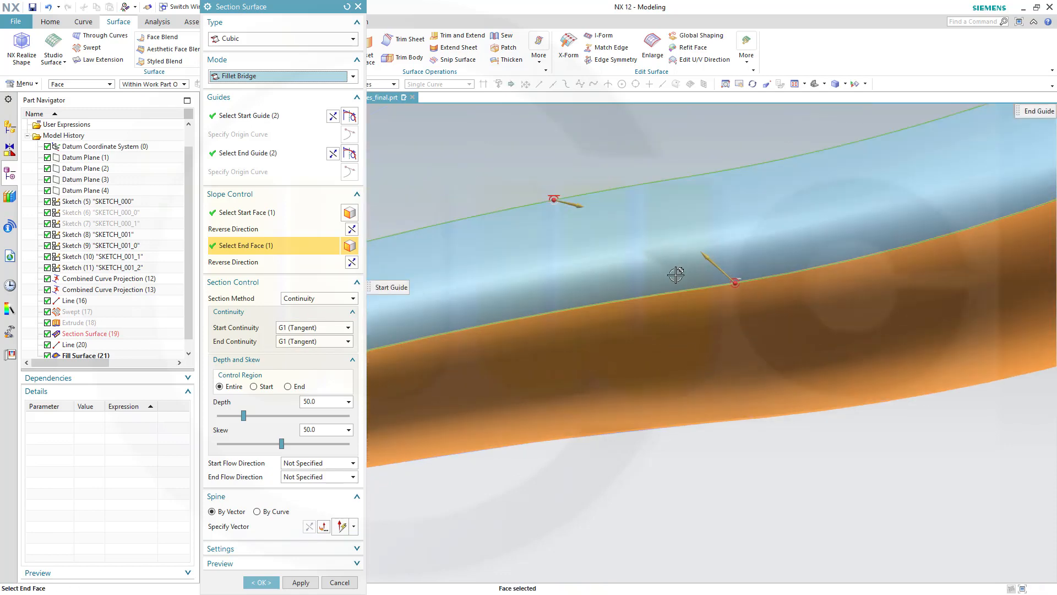
- Set the section surface's depth to 40 for both the Start and End control regions
{"action": "scroll", "coordinate": [679, 278], "scroll_direction": "down", "scroll_amount": 5}
{"action": "scroll", "coordinate": [687, 300], "scroll_direction": "down", "scroll_amount": 2}
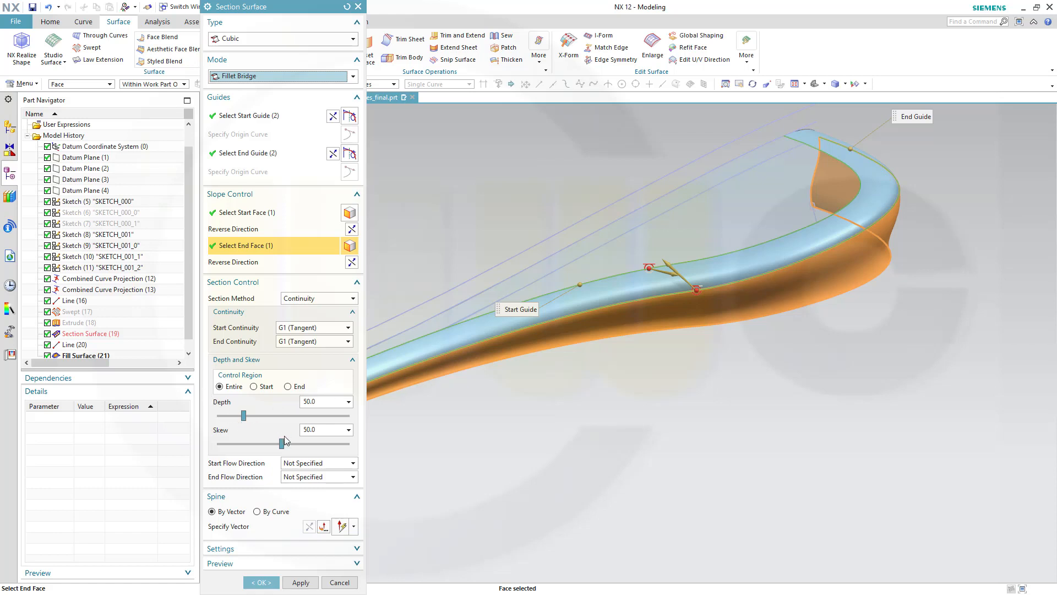
{"action": "left_click", "coordinate": [254, 386]}
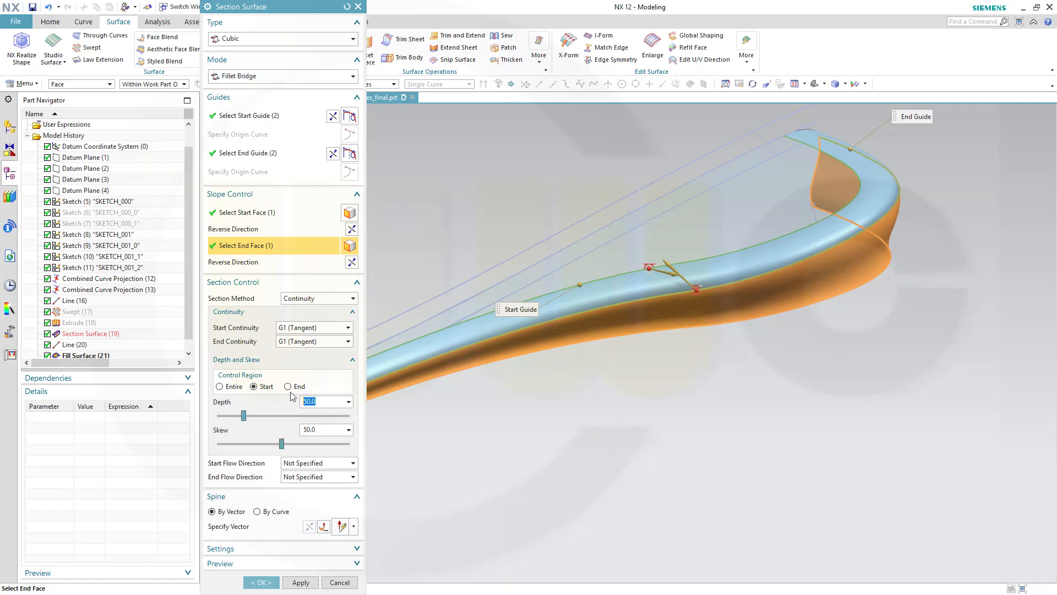
{"action": "key", "text": "Return"}
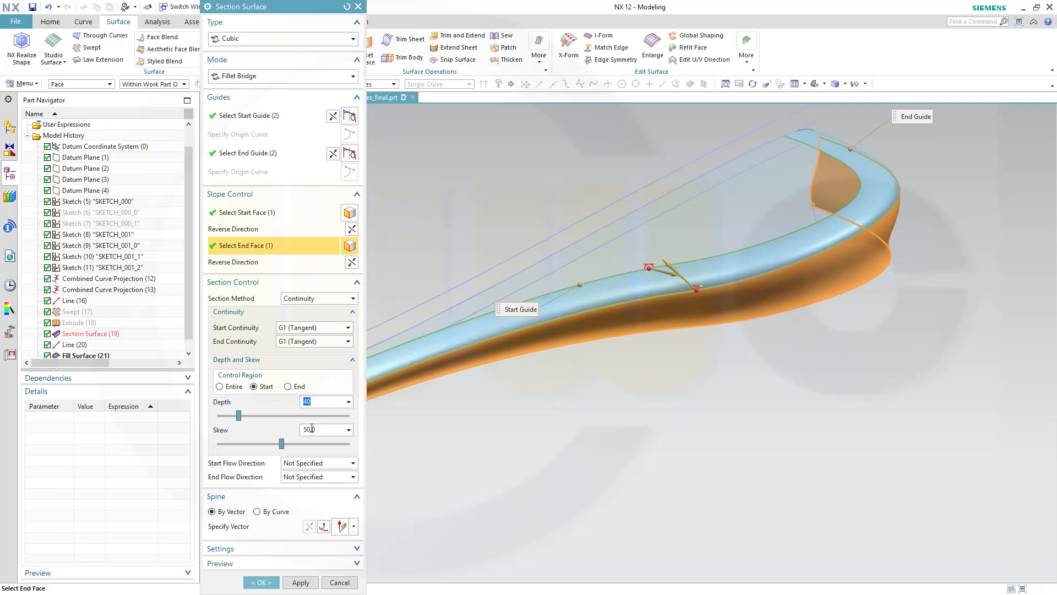
{"action": "left_click", "coordinate": [288, 387]}
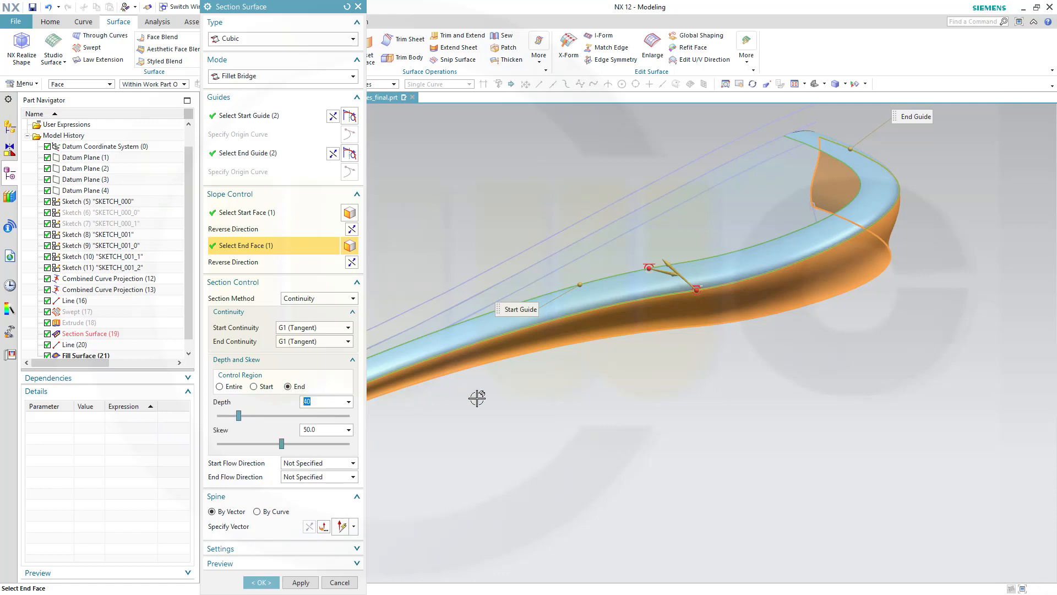
{"action": "scroll", "coordinate": [726, 279], "scroll_direction": "up", "scroll_amount": 5}
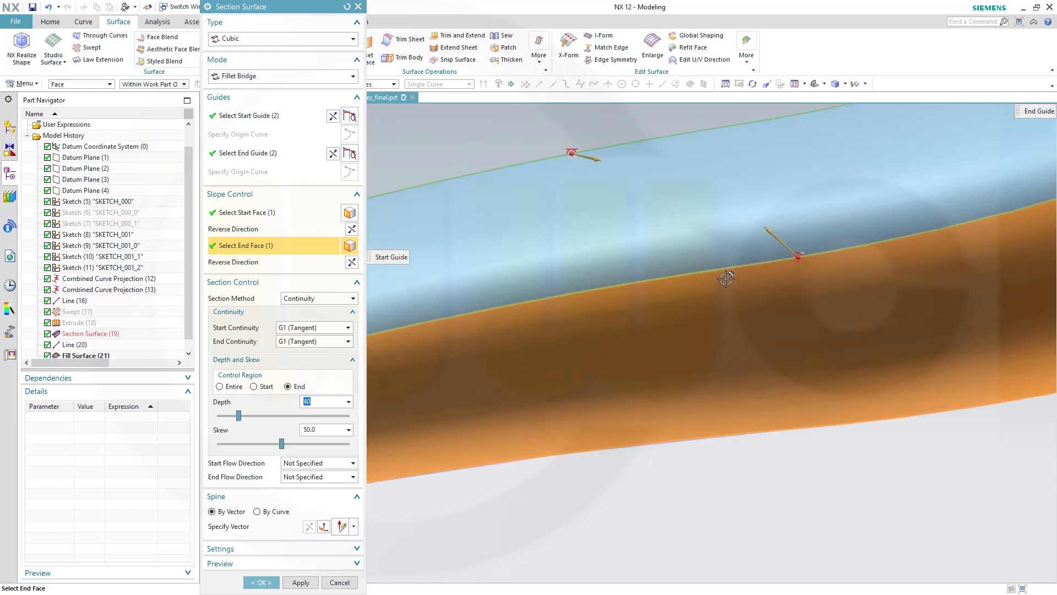
{"action": "scroll", "coordinate": [700, 246], "scroll_direction": "down", "scroll_amount": 1}
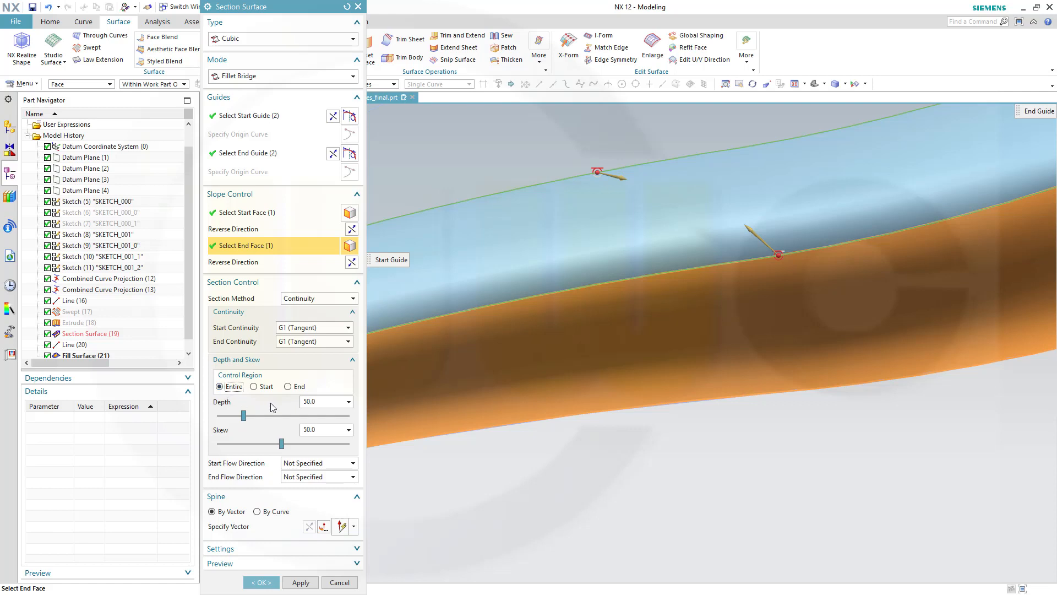
- Set the section surface's depth to 40 for the Entire control region
{"action": "left_click", "coordinate": [331, 401]}
{"action": "key", "text": "Return"}
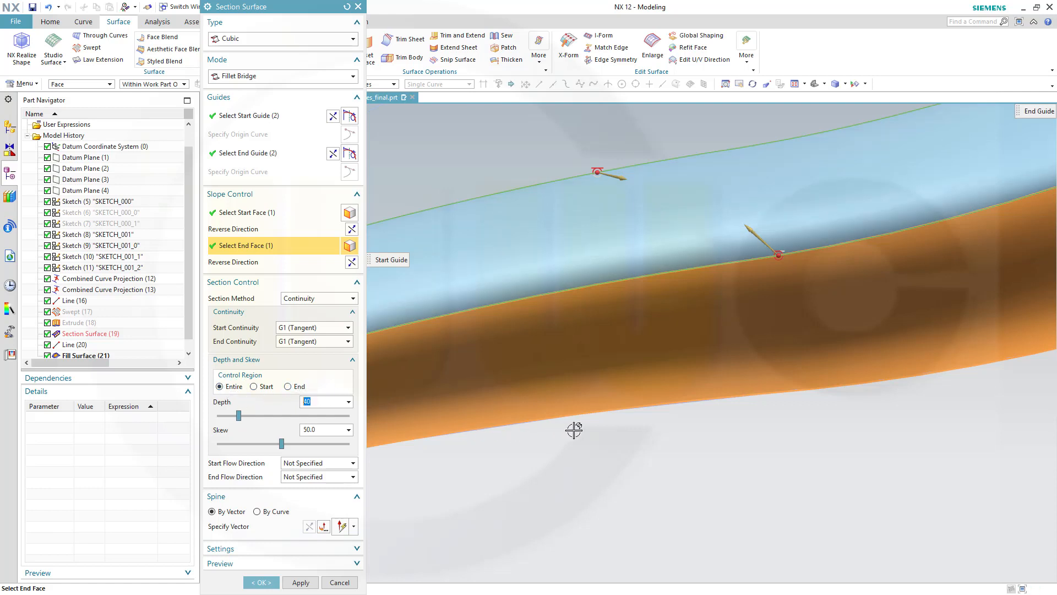
{"action": "scroll", "coordinate": [643, 392], "scroll_direction": "up", "scroll_amount": 1}
{"action": "scroll", "coordinate": [727, 273], "scroll_direction": "down", "scroll_amount": 4}
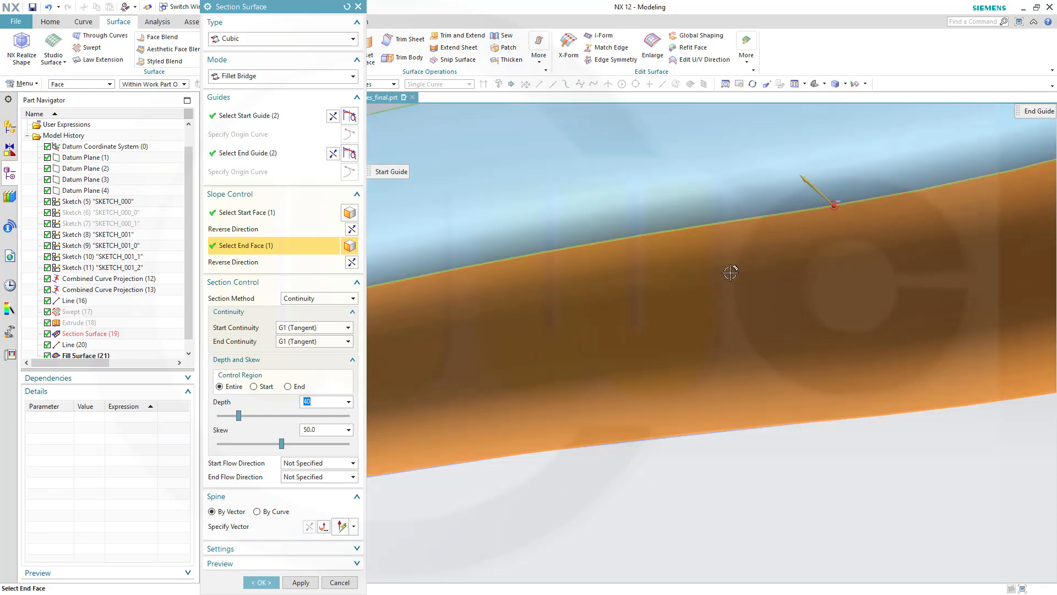
{"action": "middle_click_drag", "start_coordinate": [694, 259], "coordinate": [563, 311]}
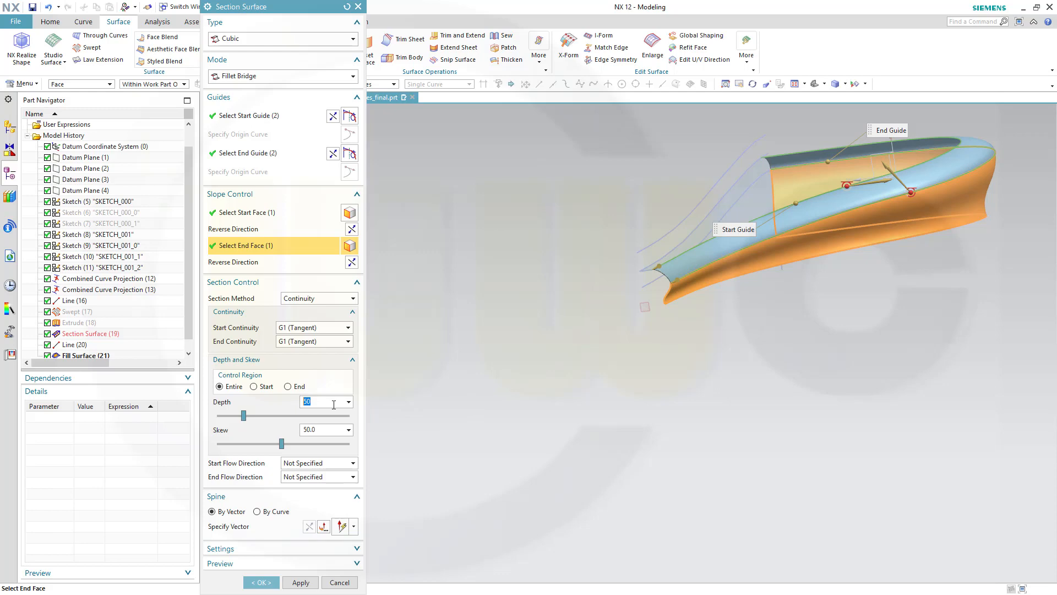
- Try depths of 50 and 60 for the Entire control region of the section surface
{"action": "key", "text": "Return"}
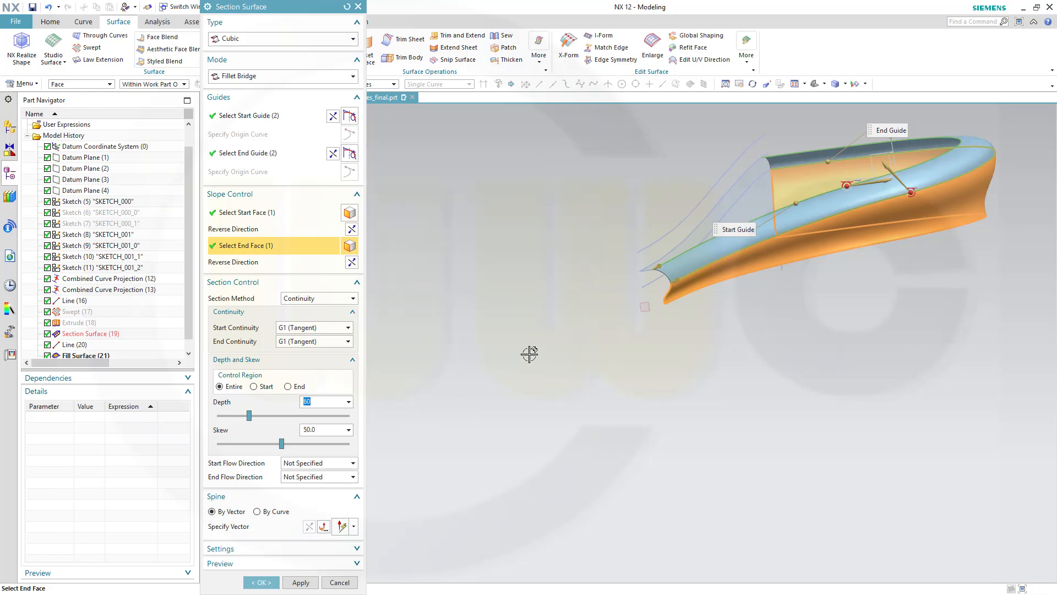
{"action": "scroll", "coordinate": [825, 227], "scroll_direction": "down", "scroll_amount": 2}
{"action": "middle_click_drag", "start_coordinate": [912, 178], "coordinate": [758, 399]}
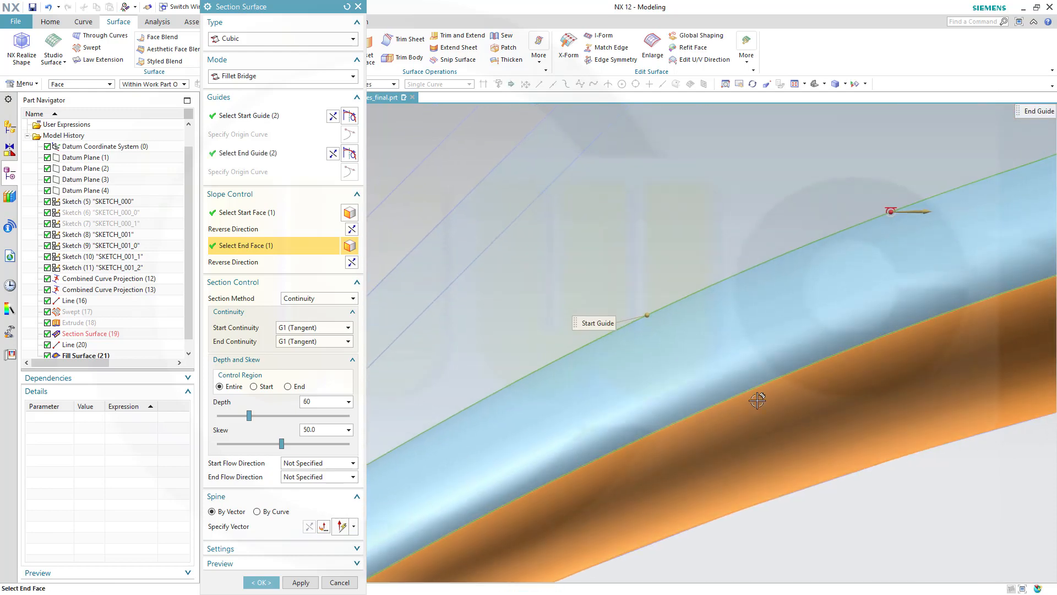
{"action": "middle_click_drag", "start_coordinate": [875, 386], "coordinate": [555, 489], "text": "shift"}
{"action": "scroll", "coordinate": [735, 361], "scroll_direction": "up", "scroll_amount": 5}
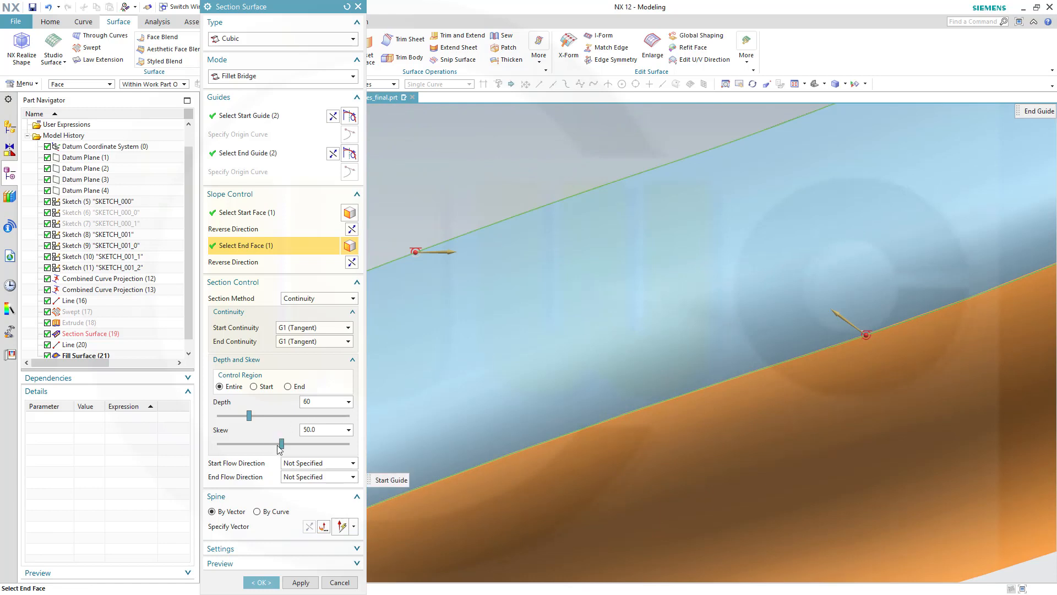
- Try skew values of 40 and 60 for the Entire control region, and return the skew to 50
{"action": "left_click", "coordinate": [326, 430]}
{"action": "scroll", "coordinate": [563, 396], "scroll_direction": "down", "scroll_amount": 5}
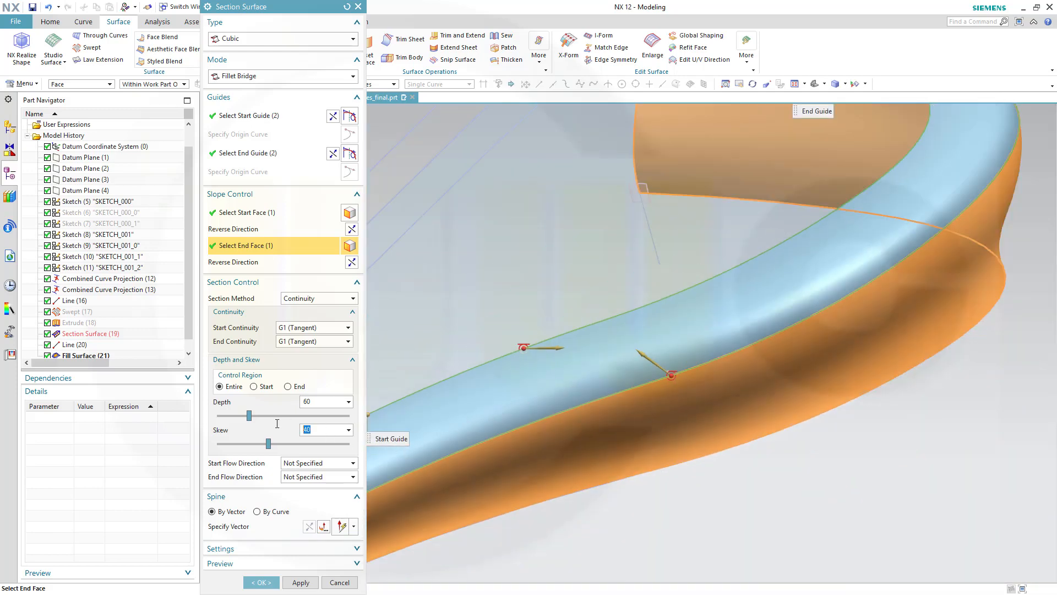
{"action": "type", "text": "60"}
{"action": "key", "text": "Return"}
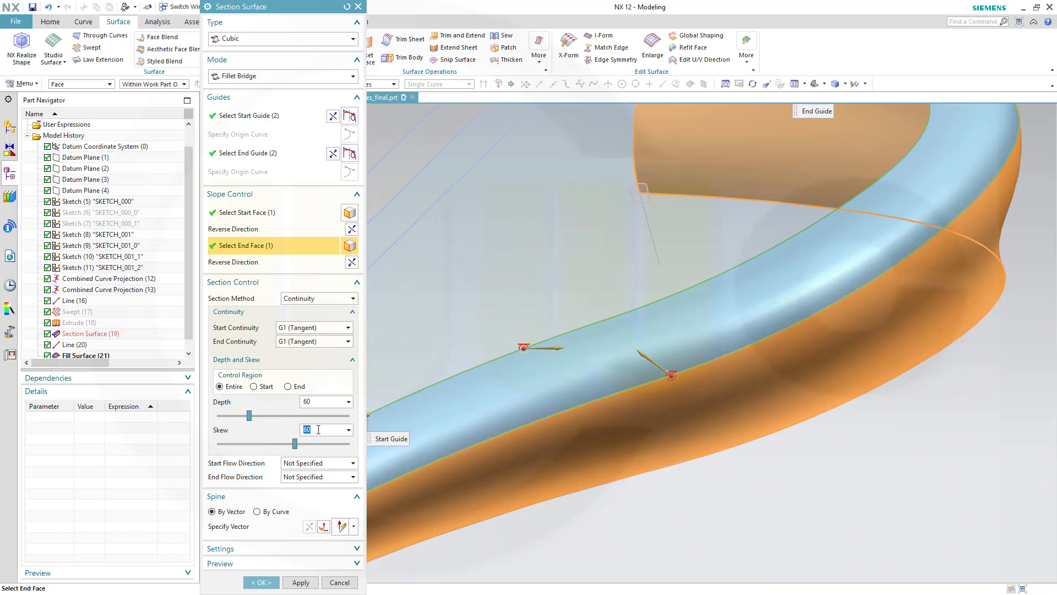
{"action": "type", "text": "50"}
{"action": "key", "text": "Return"}
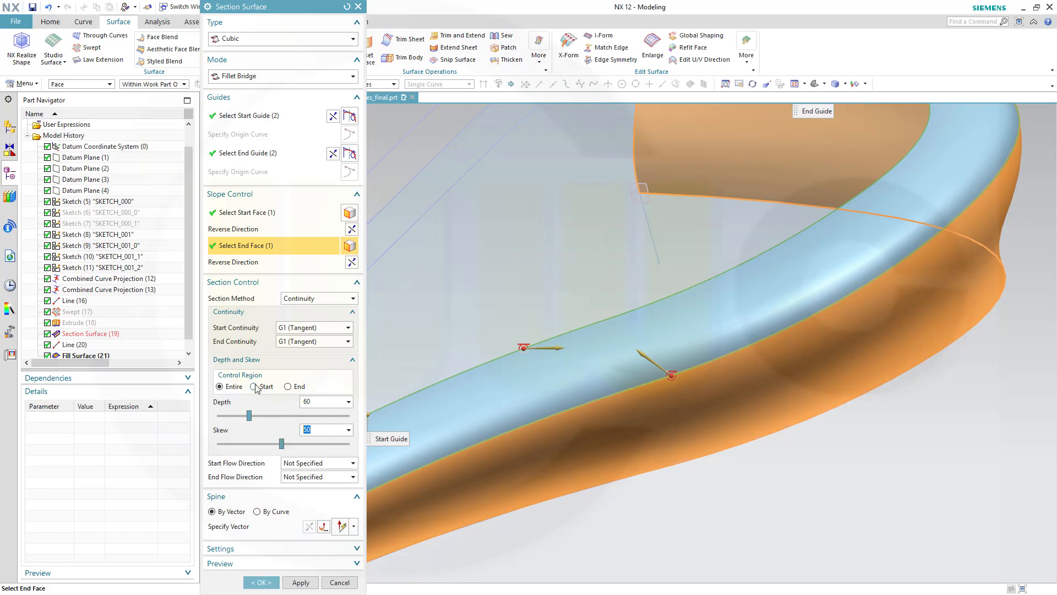
- Set the section surface's depth to 30 for both the End and Start control regions
{"action": "left_click", "coordinate": [287, 386]}
{"action": "key", "text": "Return"}
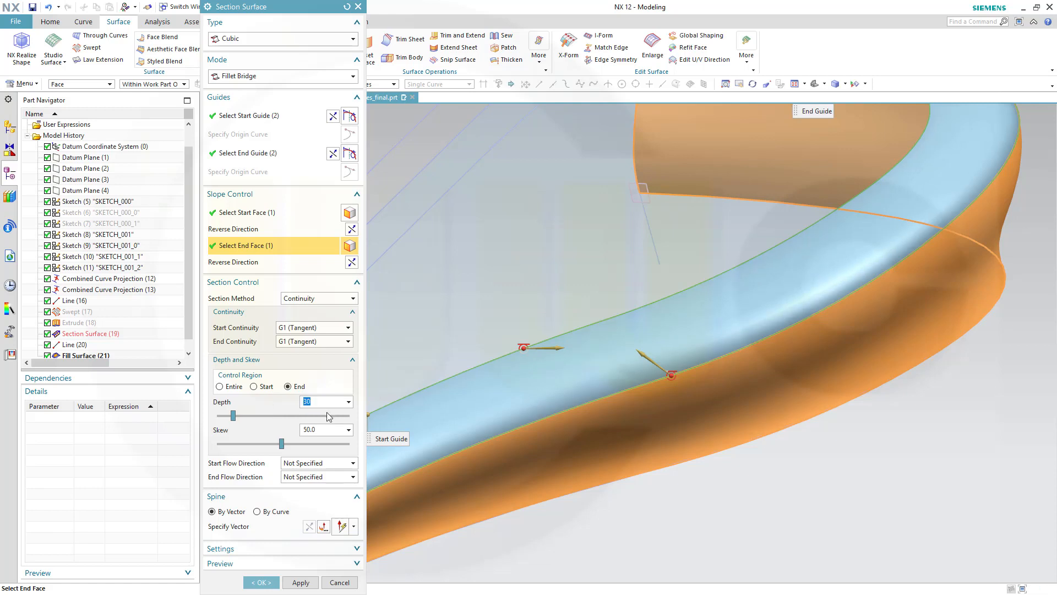
{"action": "left_click", "coordinate": [254, 387]}
{"action": "key", "text": "Return"}
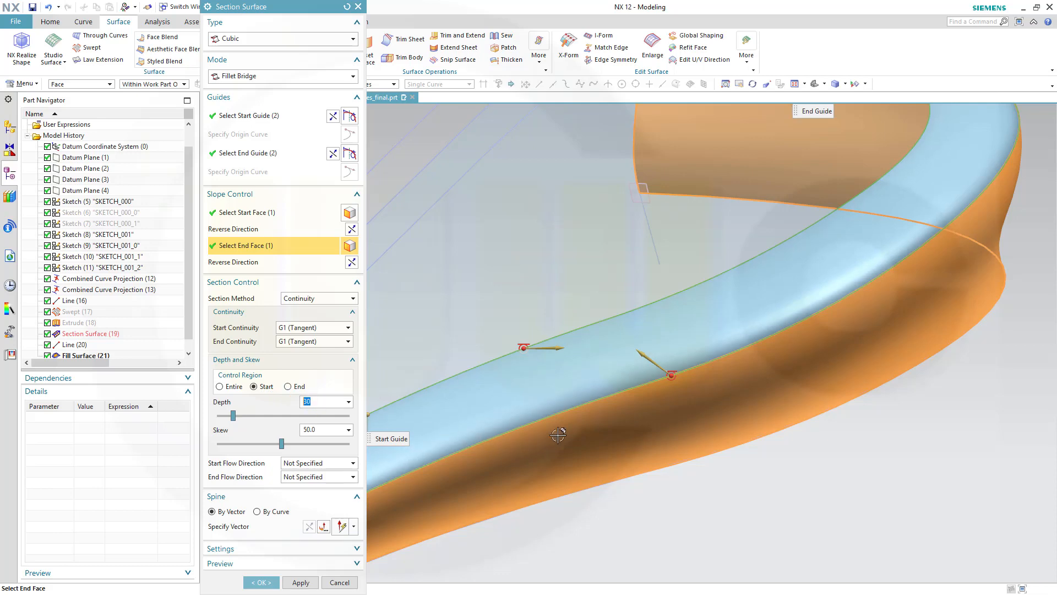
{"action": "middle_click_drag", "start_coordinate": [556, 432], "coordinate": [602, 418]}
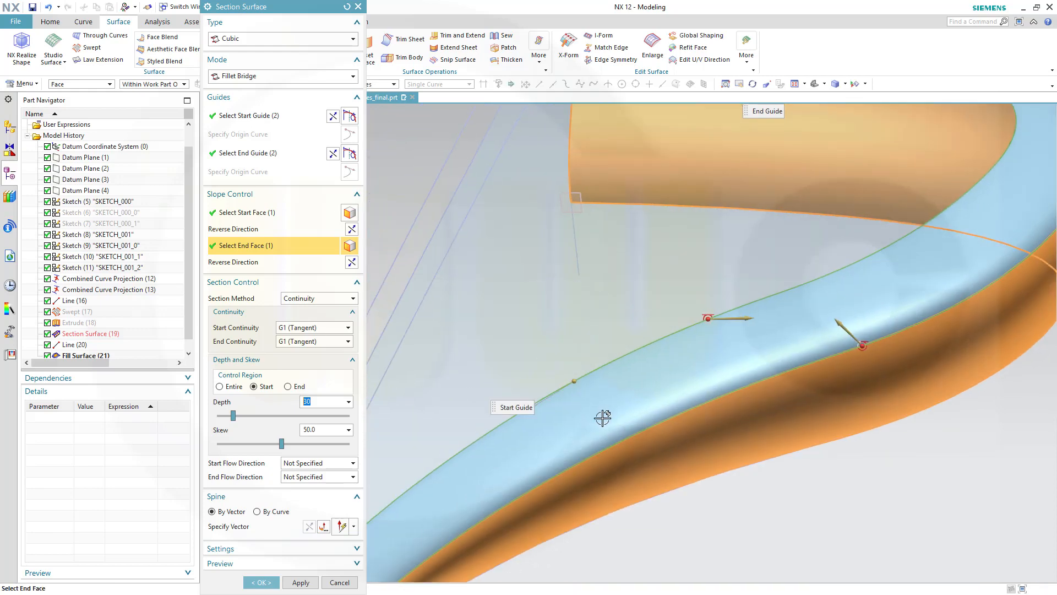
{"action": "scroll", "coordinate": [602, 418], "scroll_direction": "down", "scroll_amount": 2}
{"action": "scroll", "coordinate": [571, 451], "scroll_direction": "down", "scroll_amount": 2}
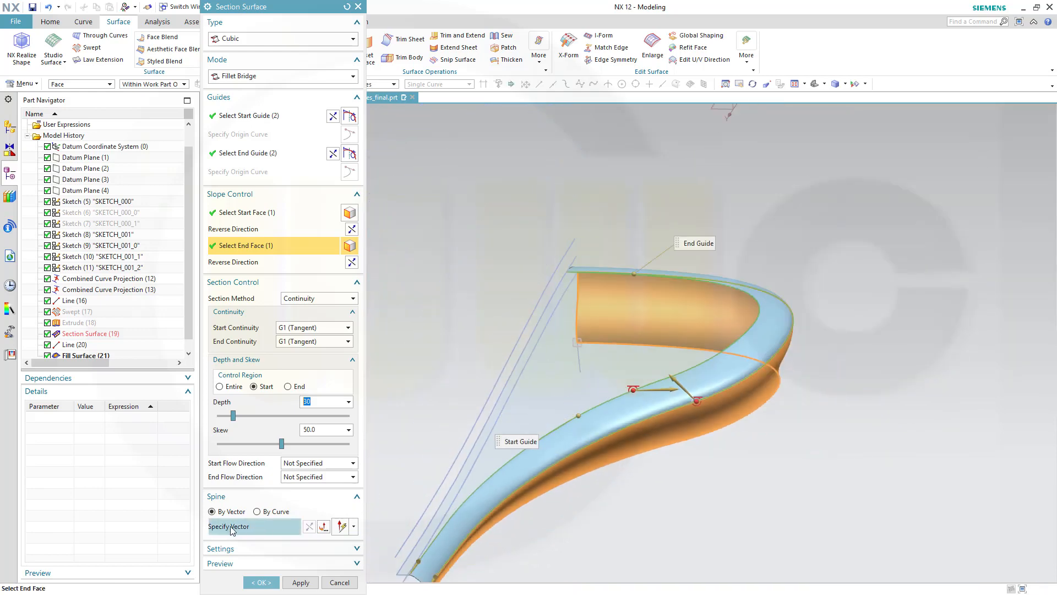
- Define the section surface's spine by curve, using the edge of Section Surface (19)
{"action": "left_click", "coordinate": [264, 514]}
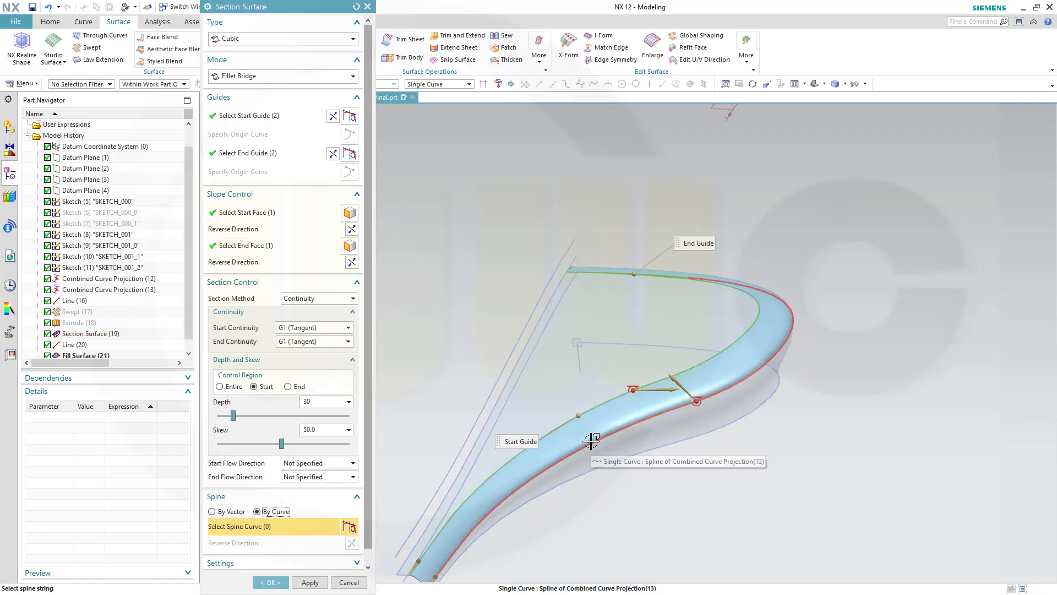
{"action": "left_click", "coordinate": [591, 440]}
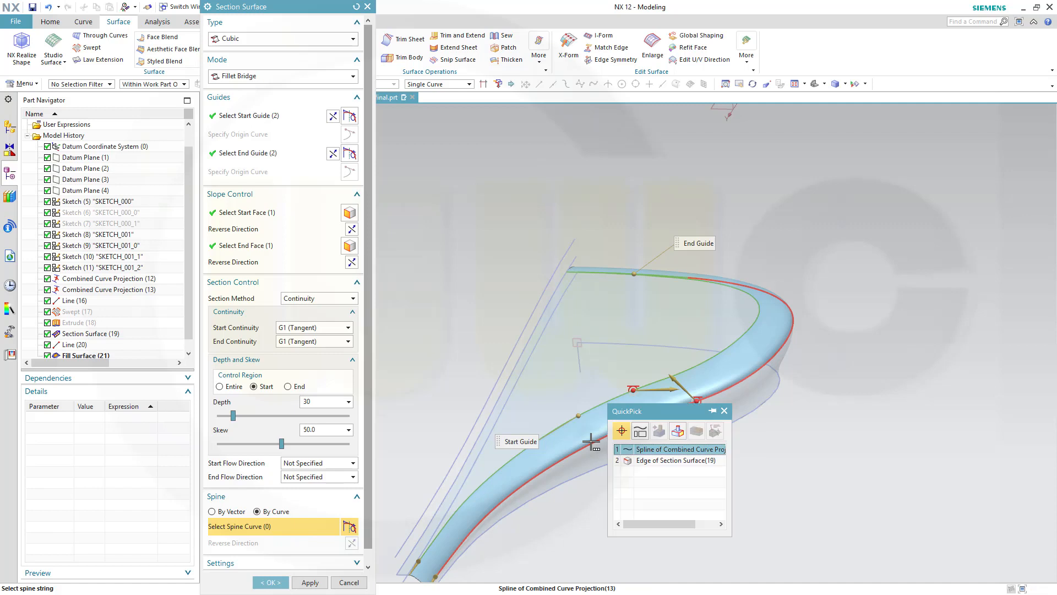
{"action": "left_click", "coordinate": [647, 460]}
{"action": "scroll", "coordinate": [722, 463], "scroll_direction": "up", "scroll_amount": 2}
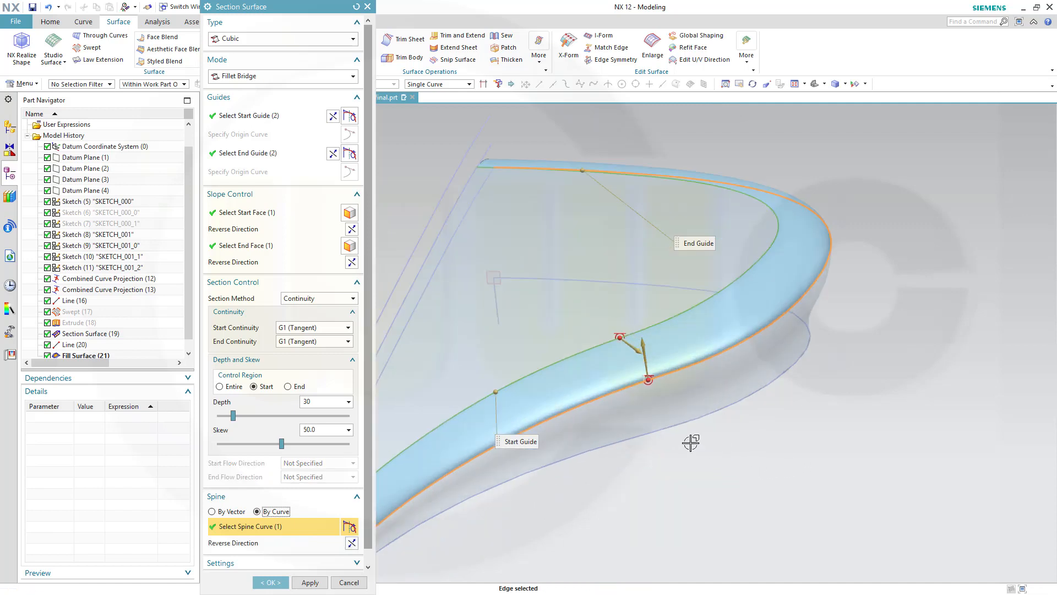
{"action": "middle_click_drag", "start_coordinate": [615, 411], "coordinate": [650, 416]}
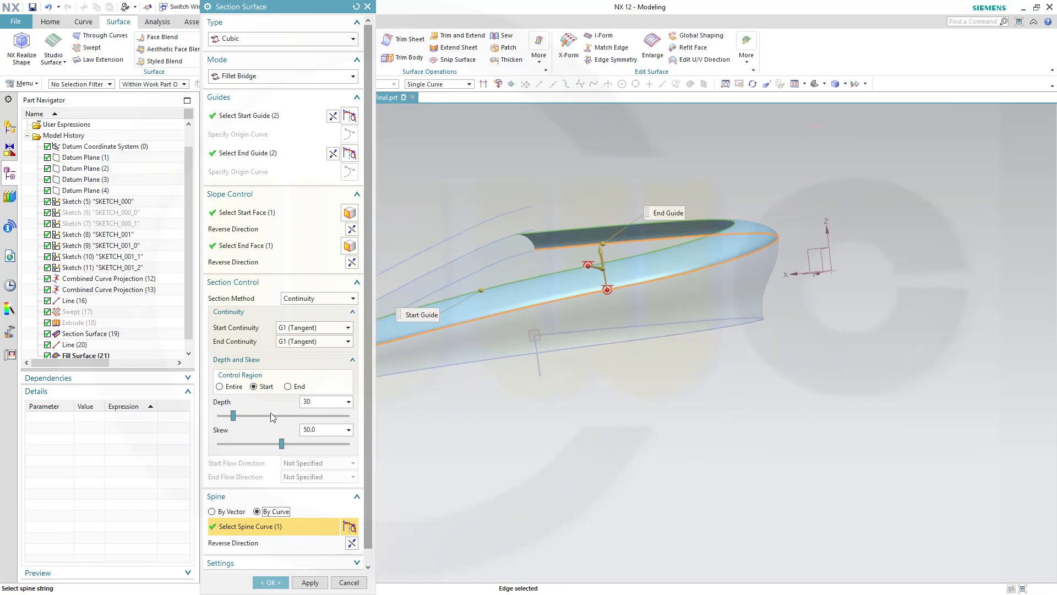
- Set the section surface's depth to 70 for the Entire control region
{"action": "left_click", "coordinate": [221, 387]}
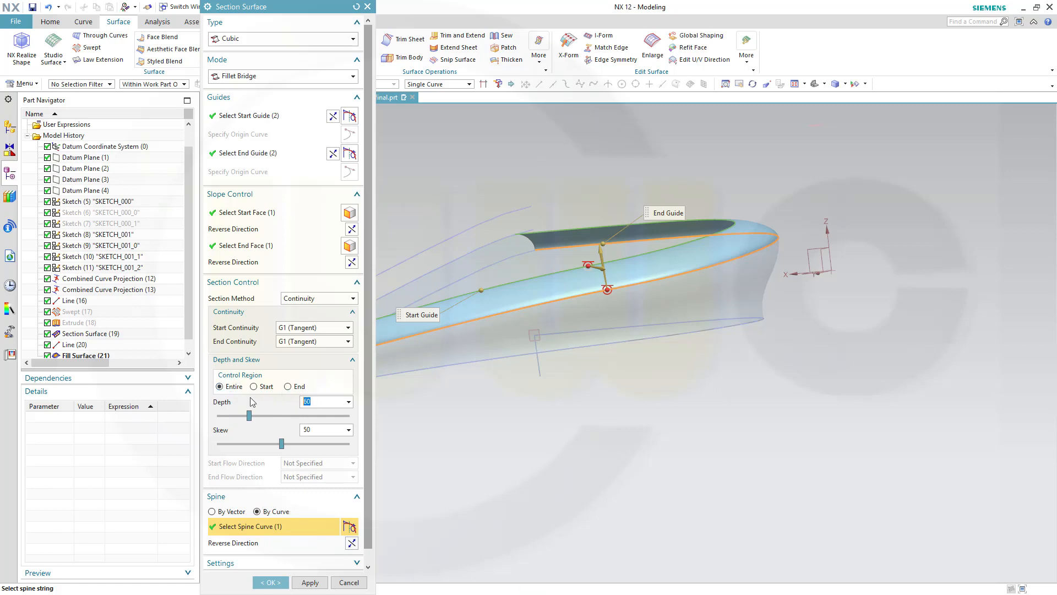
{"action": "key", "text": "Return"}
{"action": "key", "text": "Return"}
{"action": "mouse_move", "coordinate": [553, 384]}
{"action": "middle_mouse_down"}
{"action": "mouse_move", "coordinate": [569, 378]}
{"action": "mouse_move", "coordinate": [556, 380]}
{"action": "middle_mouse_up"}
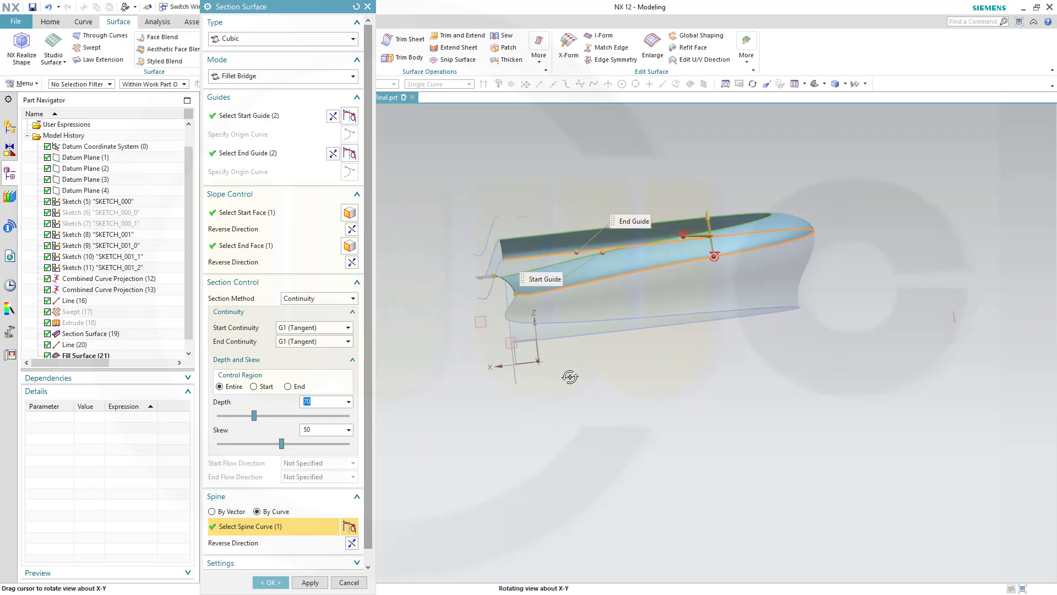
- Set the depth to 50 for the Start and End control regions and create the section surface
{"action": "left_click", "coordinate": [254, 387]}
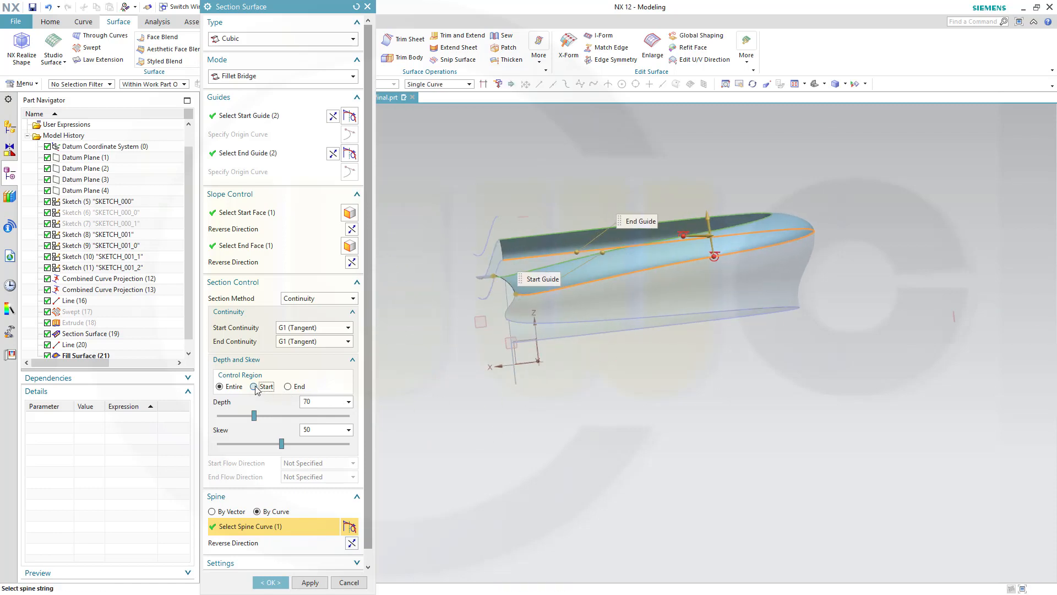
{"action": "left_click", "coordinate": [315, 397]}
{"action": "type", "text": "50"}
{"action": "key", "text": "Return"}
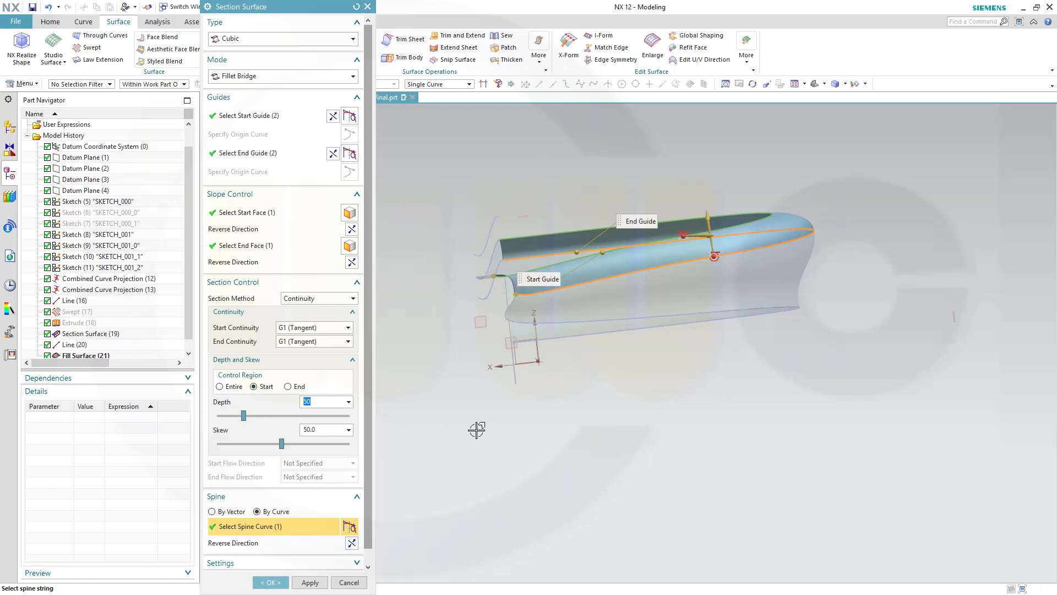
{"action": "left_click", "coordinate": [288, 387]}
{"action": "scroll", "coordinate": [762, 220], "scroll_direction": "up", "scroll_amount": 2}
{"action": "scroll", "coordinate": [765, 216], "scroll_direction": "down", "scroll_amount": 2}
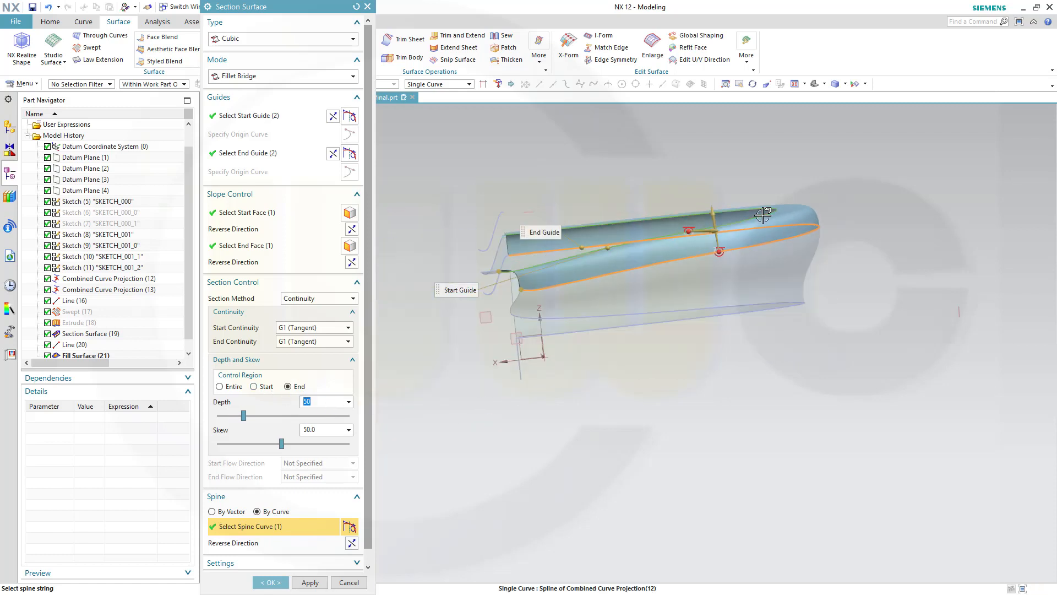
{"action": "middle_click_drag", "start_coordinate": [678, 246], "coordinate": [639, 283]}
{"action": "middle_click", "coordinate": [639, 283]}
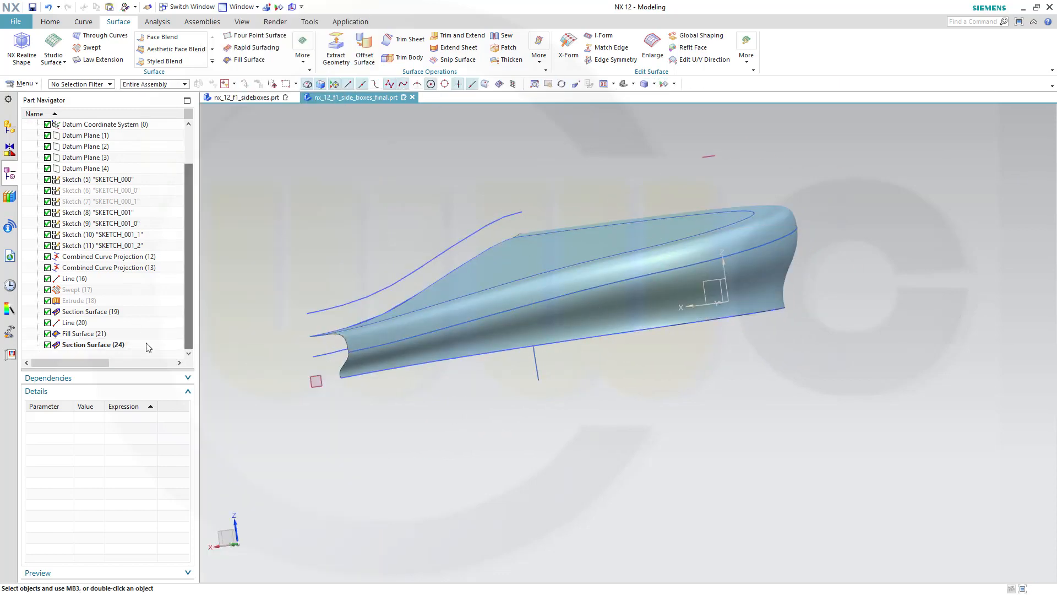
- Edit Section Surface (24) to use a depth of 40 for both the Start and End control regions
{"action": "left_click", "coordinate": [102, 345]}
{"action": "left_click", "coordinate": [99, 346]}
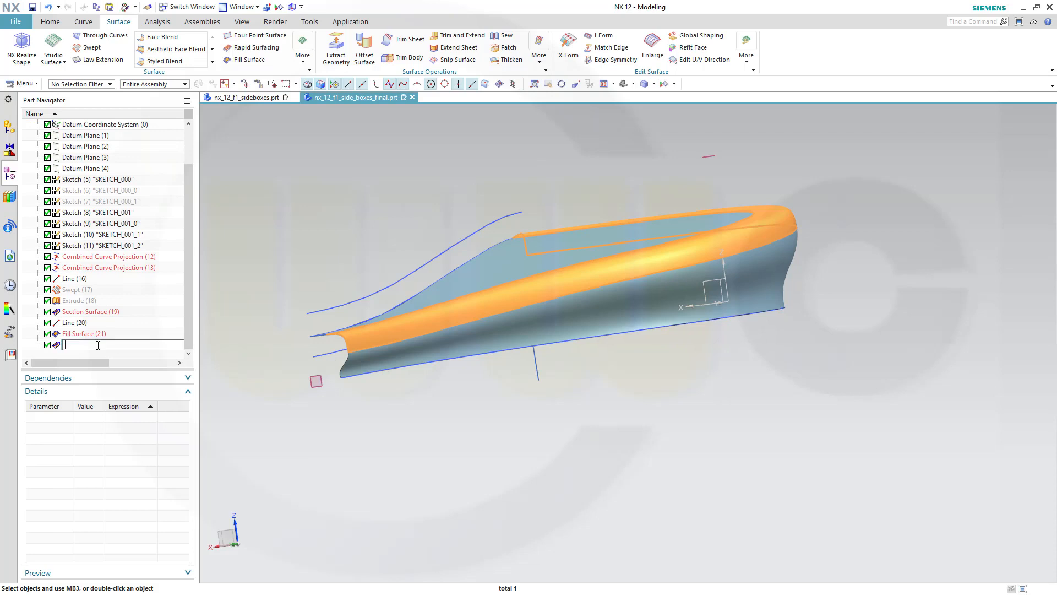
{"action": "left_click", "coordinate": [58, 347]}
{"action": "double_click", "coordinate": [57, 347]}
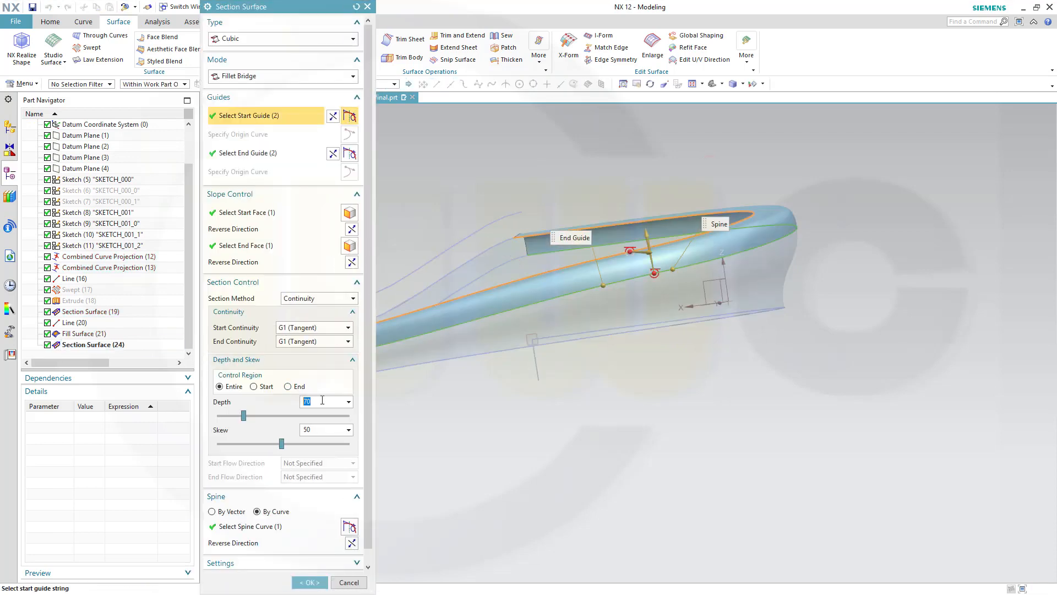
{"action": "left_click", "coordinate": [253, 388]}
{"action": "key", "text": "Return"}
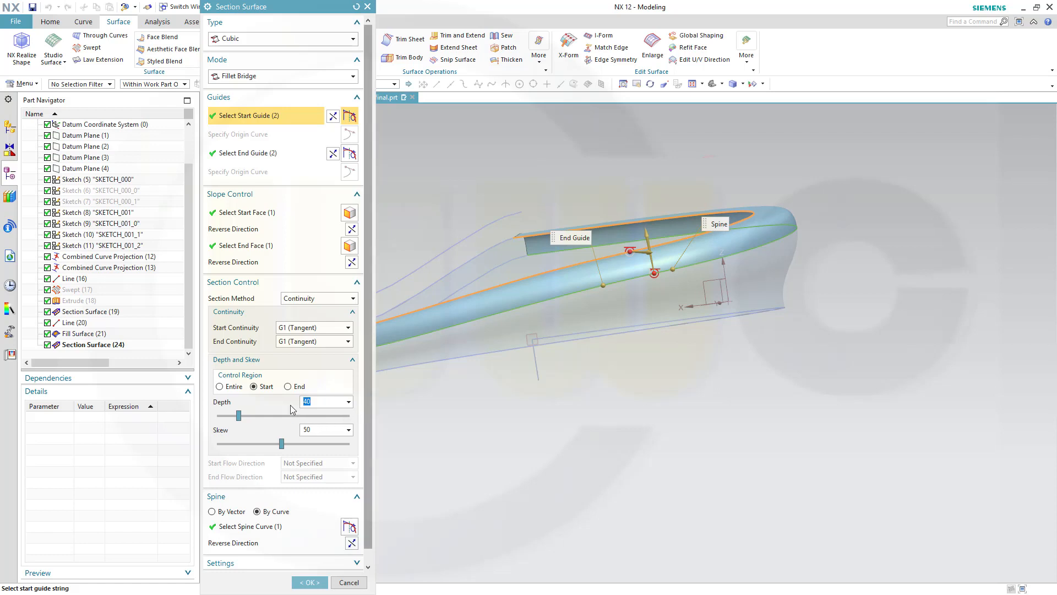
{"action": "left_click", "coordinate": [288, 387]}
{"action": "key", "text": "Return"}
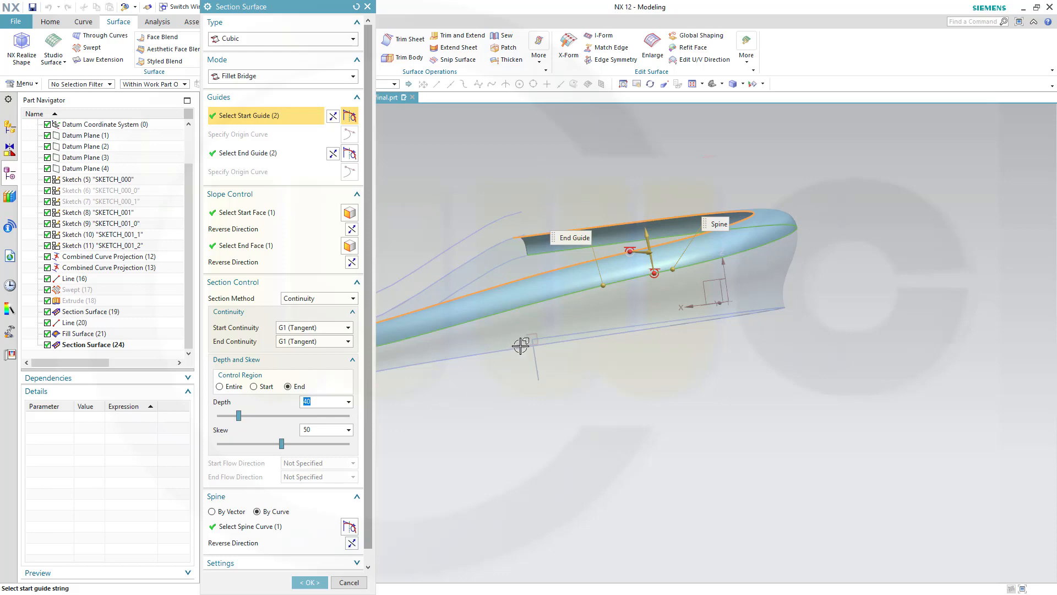
{"action": "middle_click_drag", "start_coordinate": [557, 338], "coordinate": [512, 380]}
{"action": "left_click", "coordinate": [316, 582]}
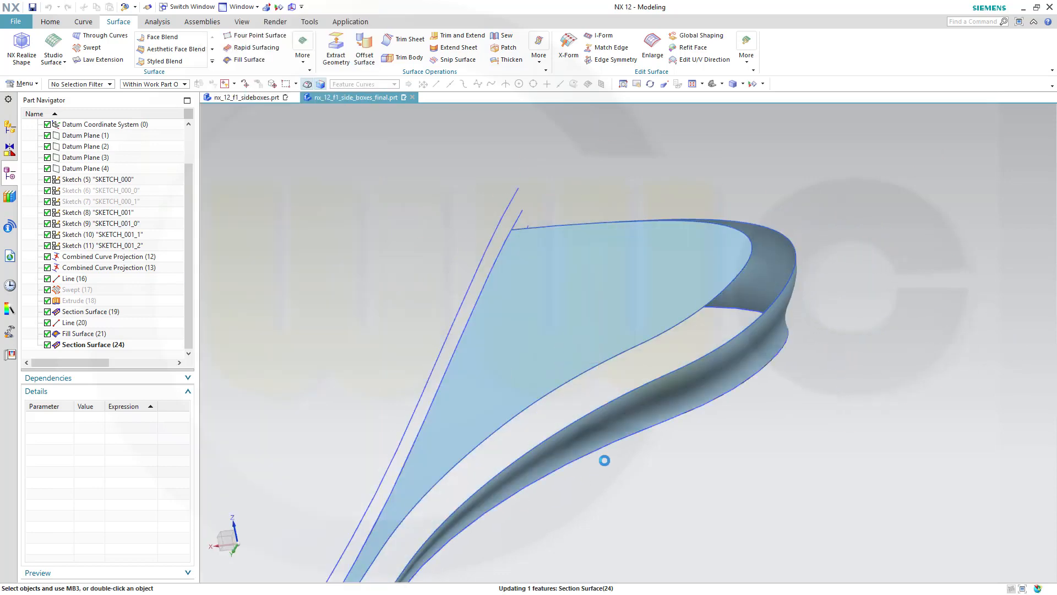
{"action": "middle_click_drag", "start_coordinate": [607, 461], "coordinate": [686, 431]}
{"action": "scroll", "coordinate": [607, 375], "scroll_direction": "down", "scroll_amount": 3}
{"action": "scroll", "coordinate": [601, 420], "scroll_direction": "up", "scroll_amount": 5}
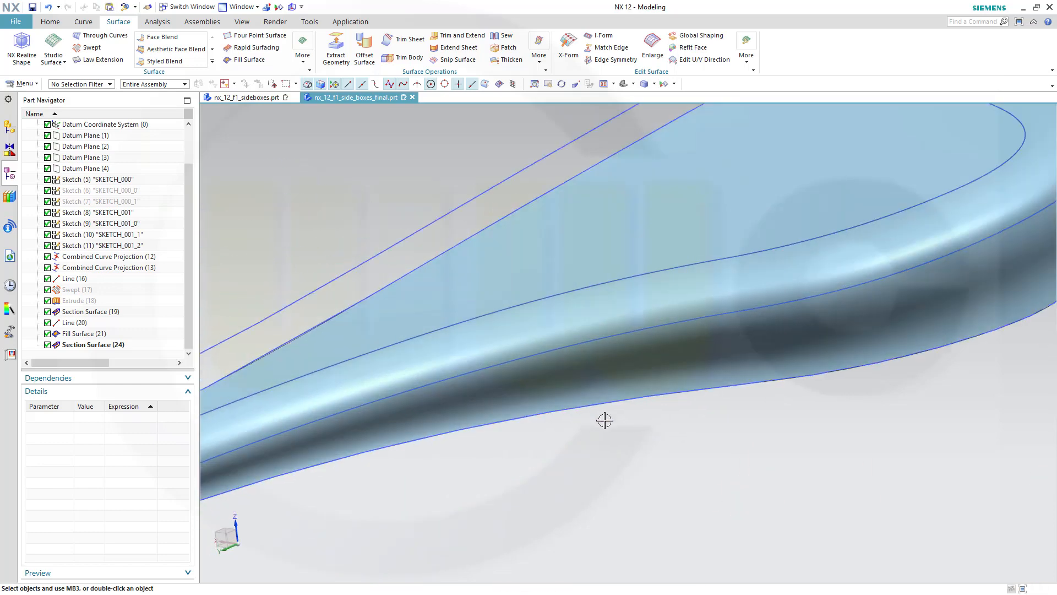
{"action": "scroll", "coordinate": [602, 420], "scroll_direction": "down", "scroll_amount": 6}
{"action": "middle_click_drag", "start_coordinate": [588, 429], "coordinate": [546, 439]}
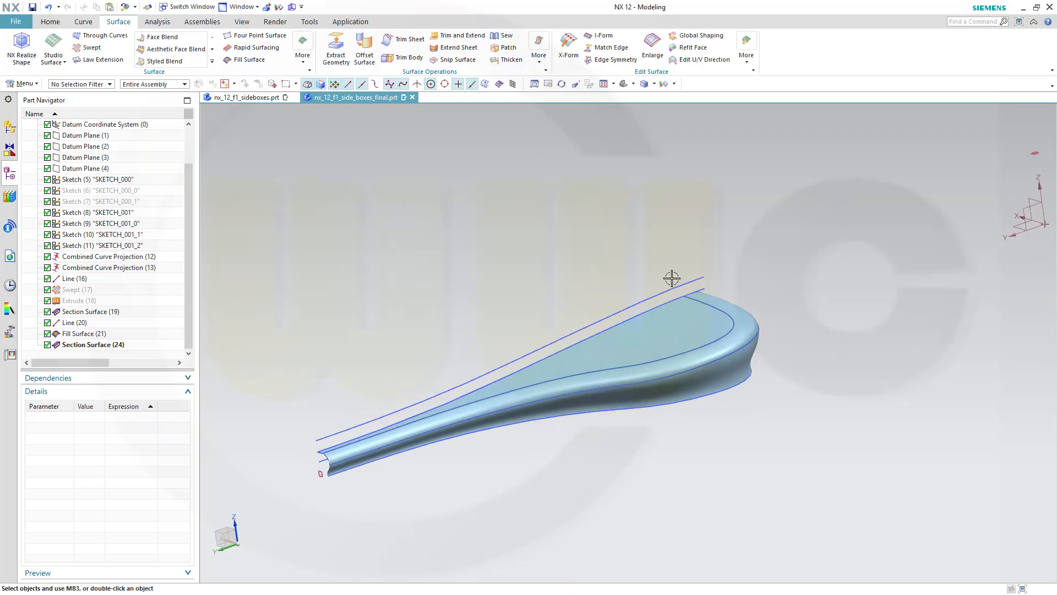